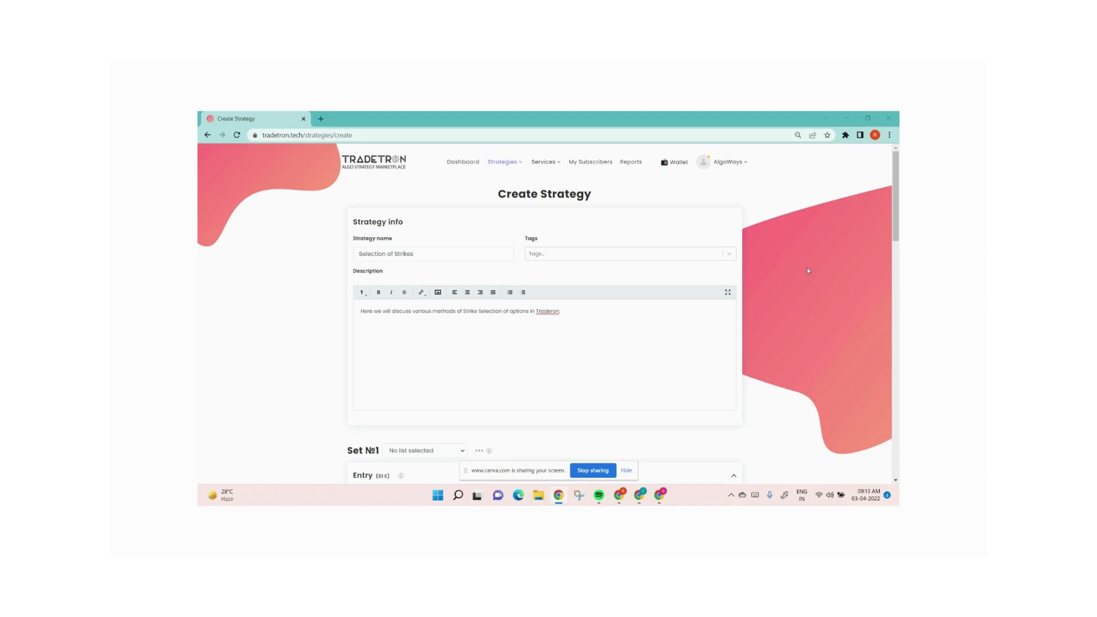
# Start a new entry condition using the Time keyword with the NSE exchange
pyautogui.scroll(-2, 800, 278)
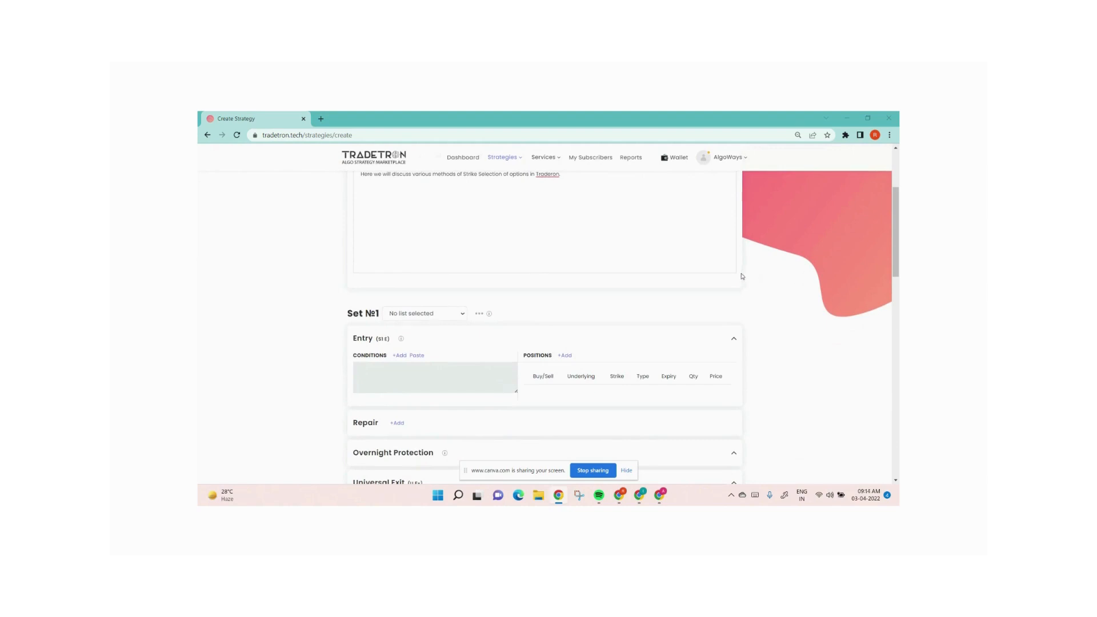
pyautogui.scroll(1, 742, 277)
pyautogui.scroll(-2, 741, 276)
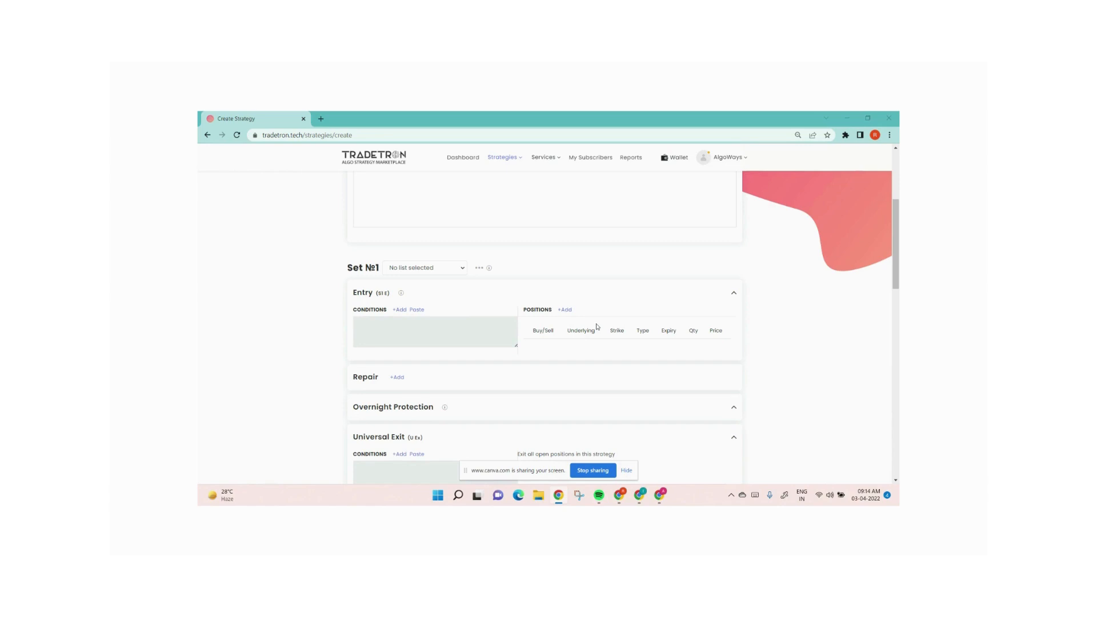
pyautogui.click(400, 310)
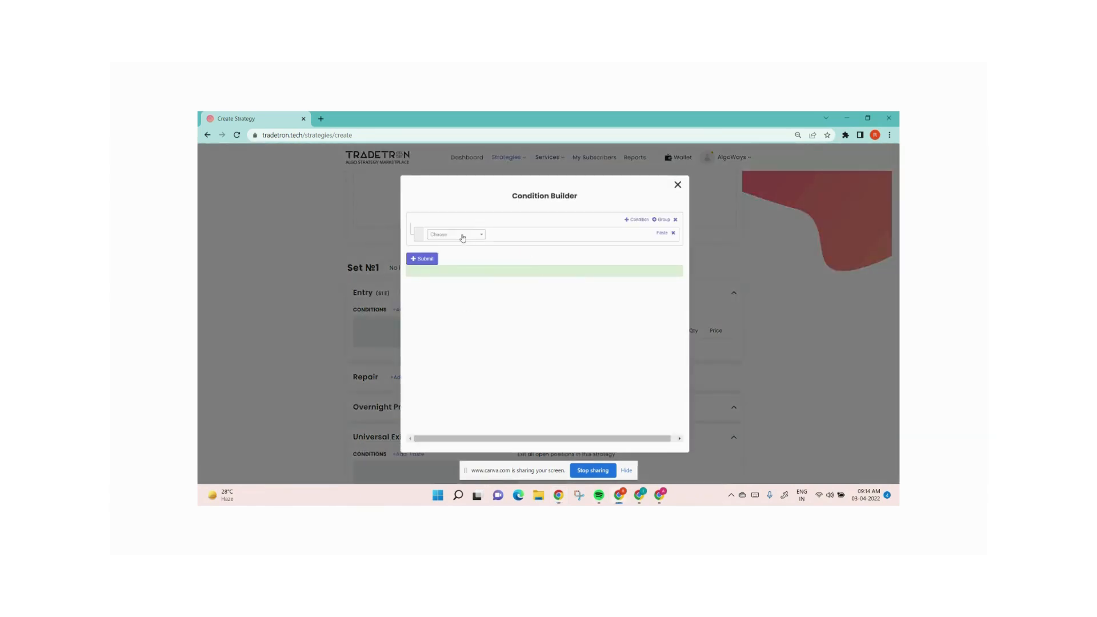
pyautogui.click(463, 236)
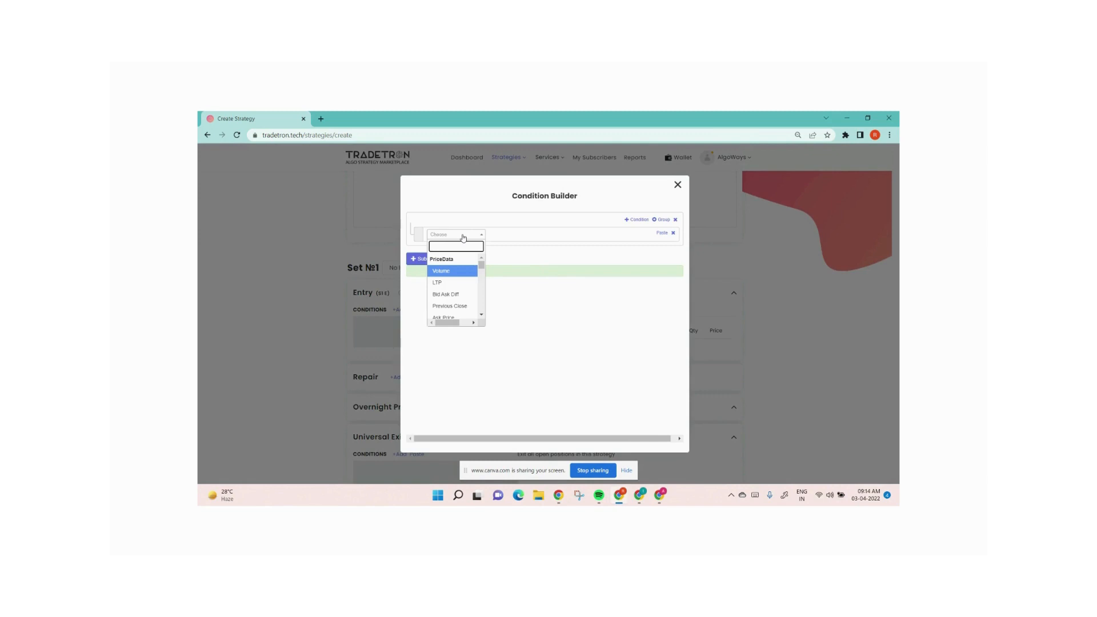
pyautogui.write('time')
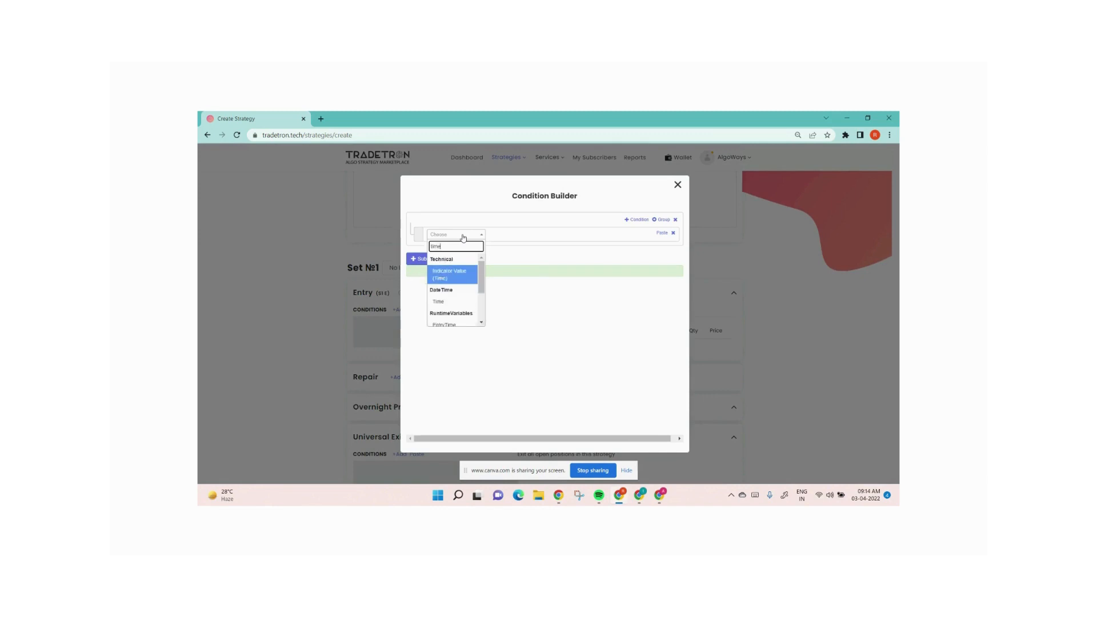
pyautogui.press('Down')
pyautogui.press('Return')
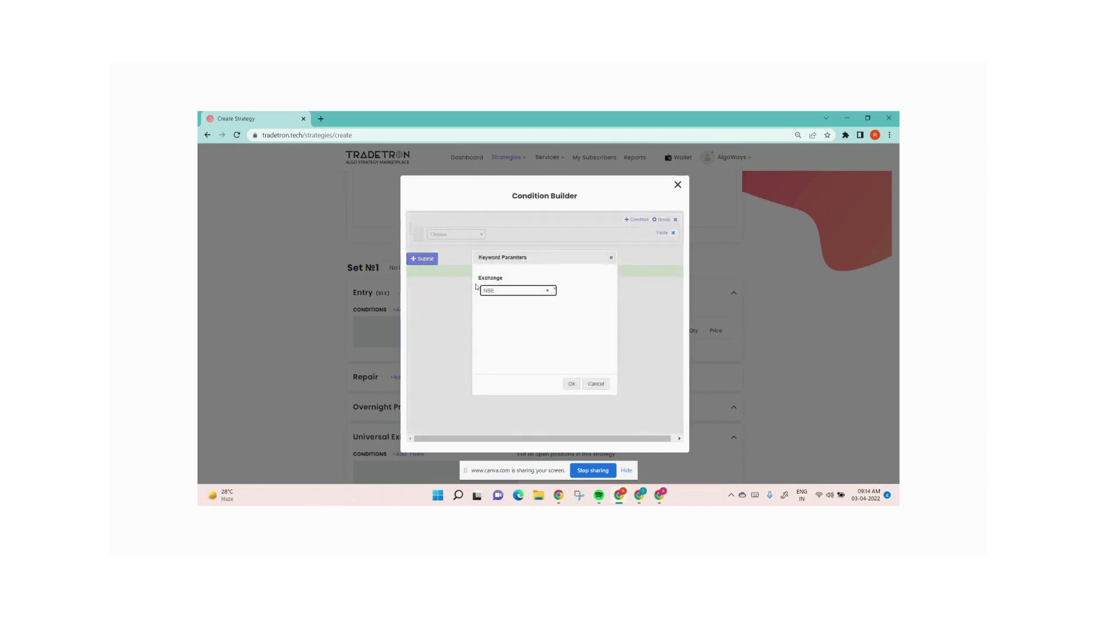
pyautogui.click(571, 384)
# Add the >= comparison operator after the Time keyword in the condition
pyautogui.click(450, 235)
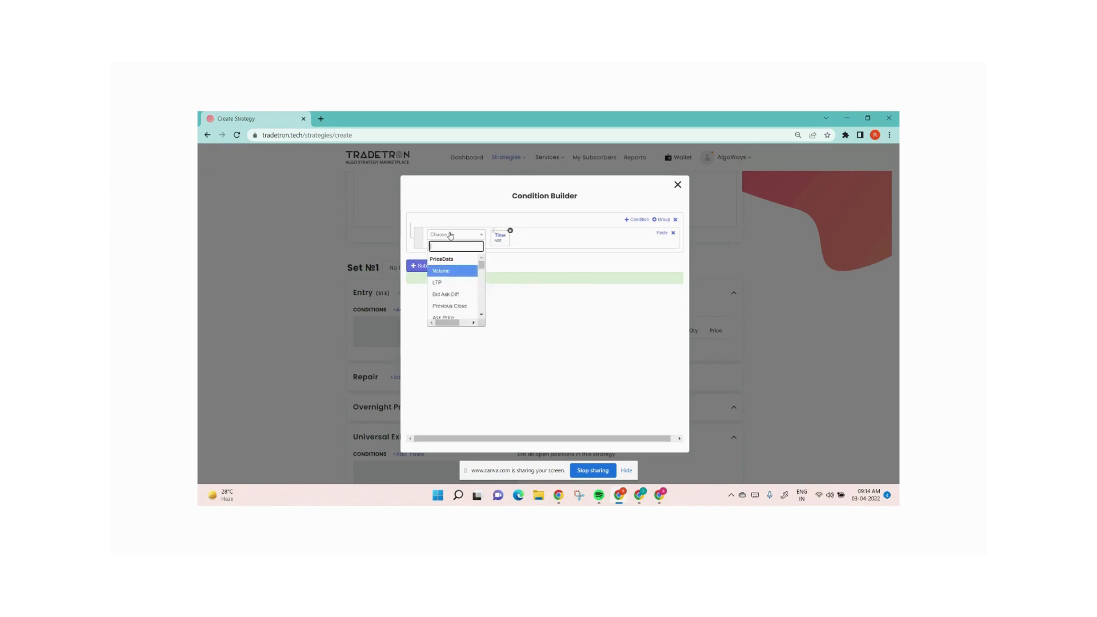
pyautogui.write('>')
pyautogui.press('Down')
pyautogui.press('Return')
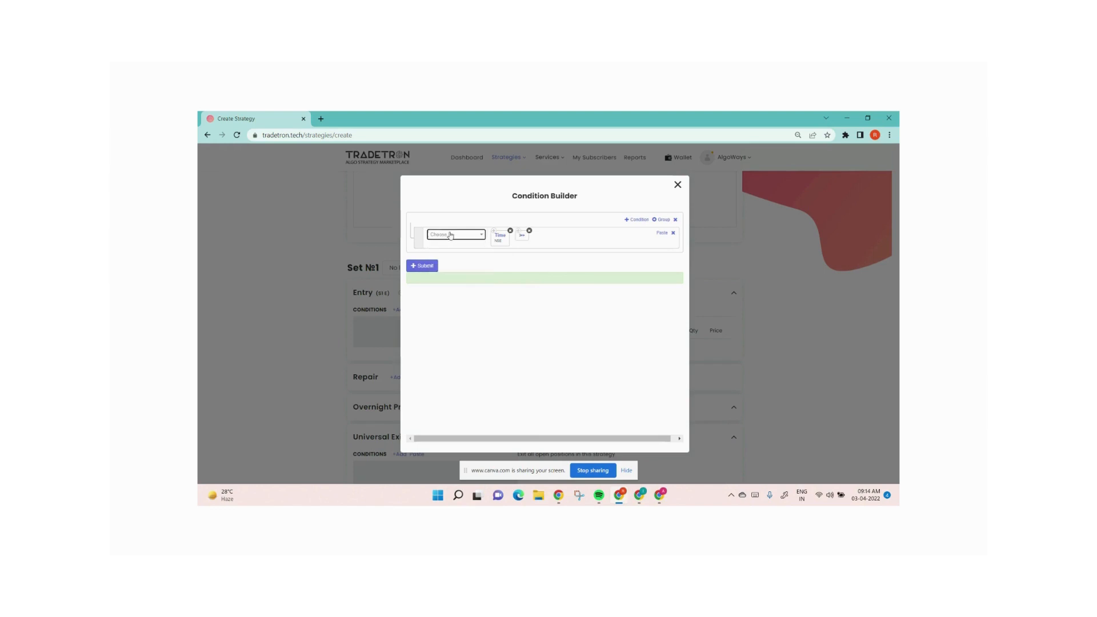
# Compare against Number 0920, submit the condition, and close the Condition Builder
pyautogui.click(451, 235)
pyautogui.write('numb')
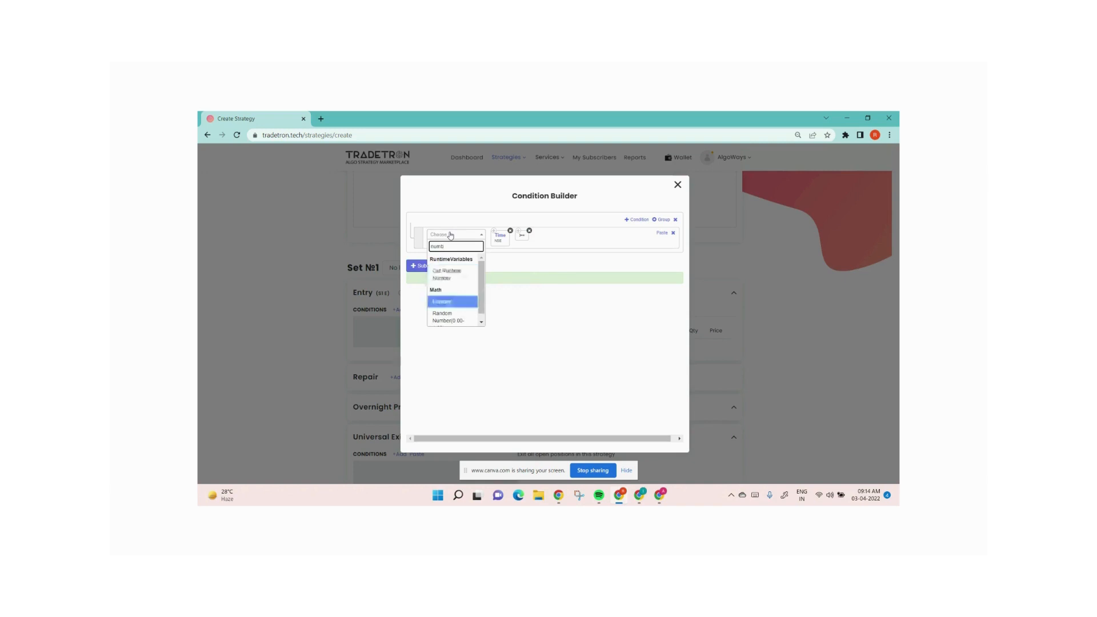
pyautogui.press('Return')
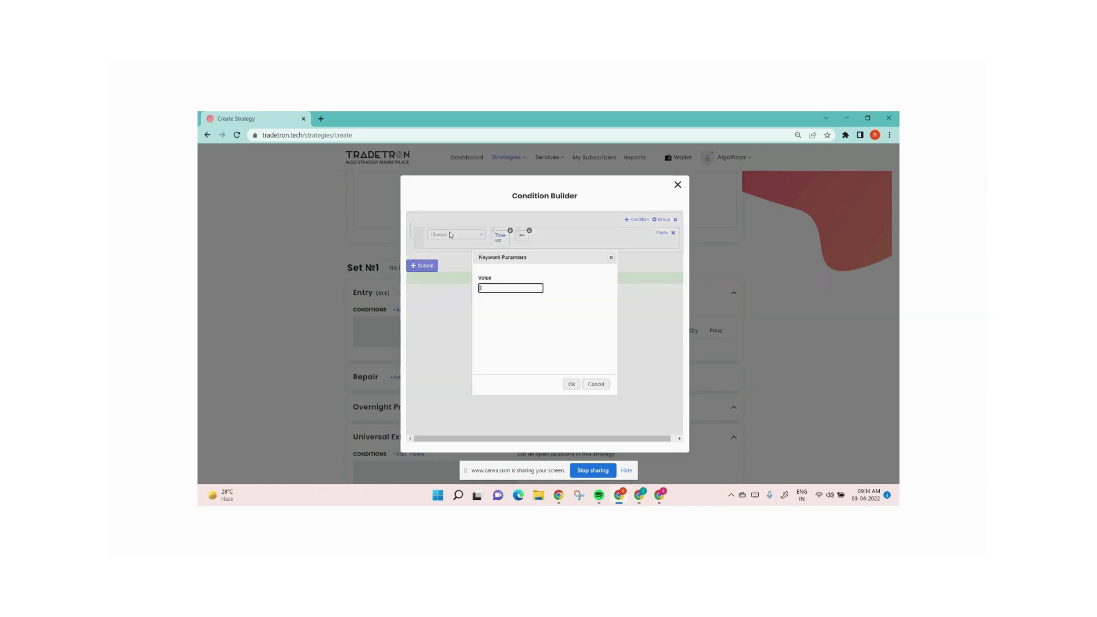
pyautogui.write('0920')
pyautogui.click(572, 383)
pyautogui.click(423, 266)
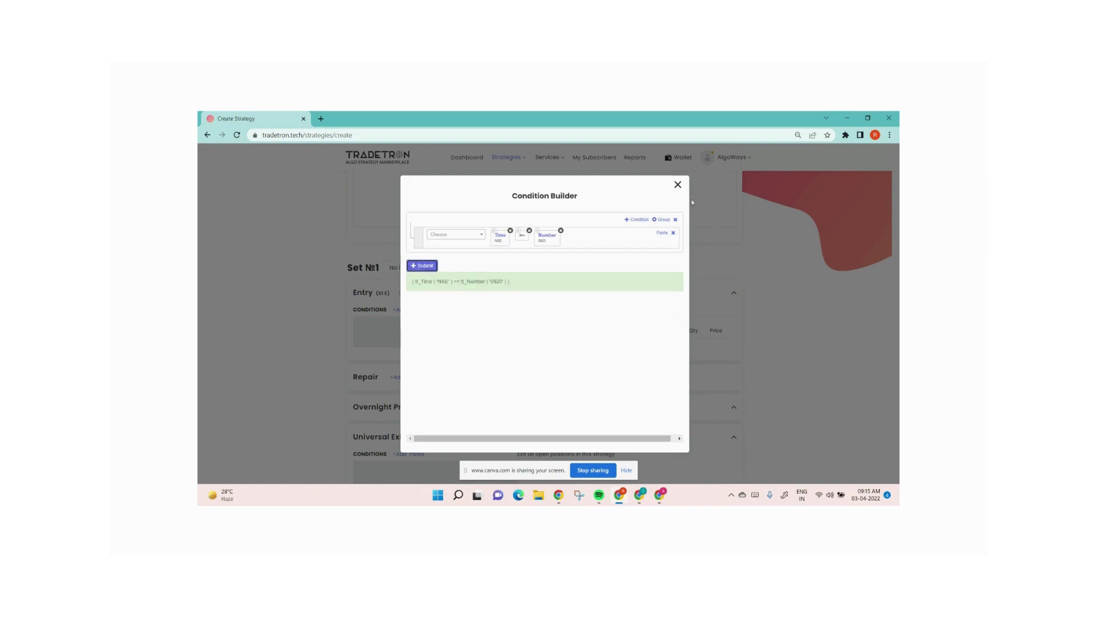
pyautogui.click(678, 184)
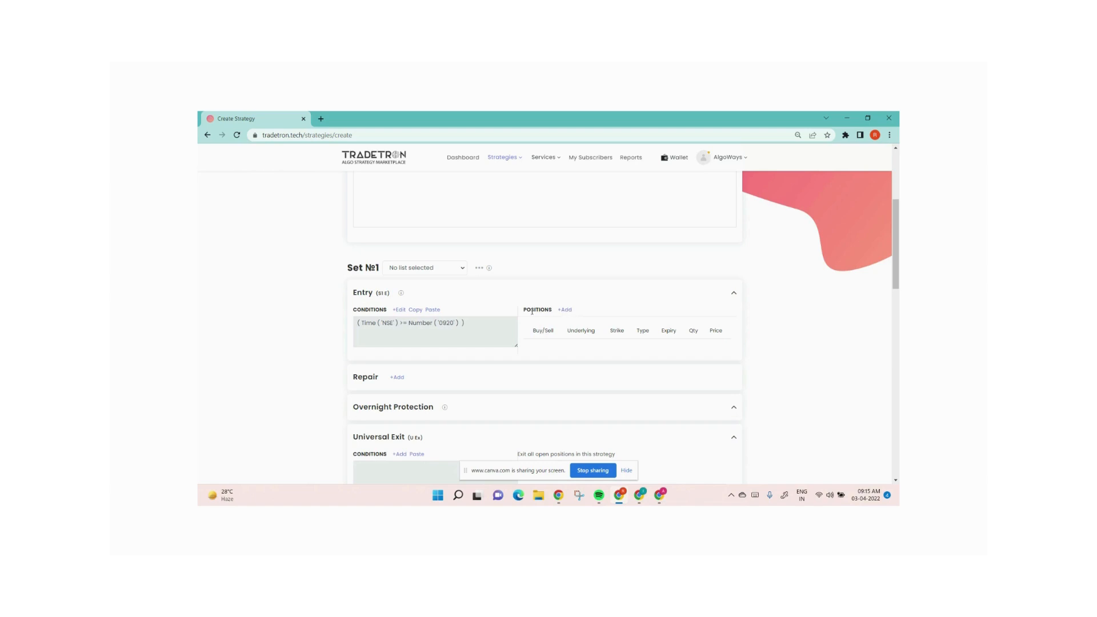
# Add a Buy entry position on exchange NFO, type Call, with NIFTY 50 as the underlying
pyautogui.click(566, 311)
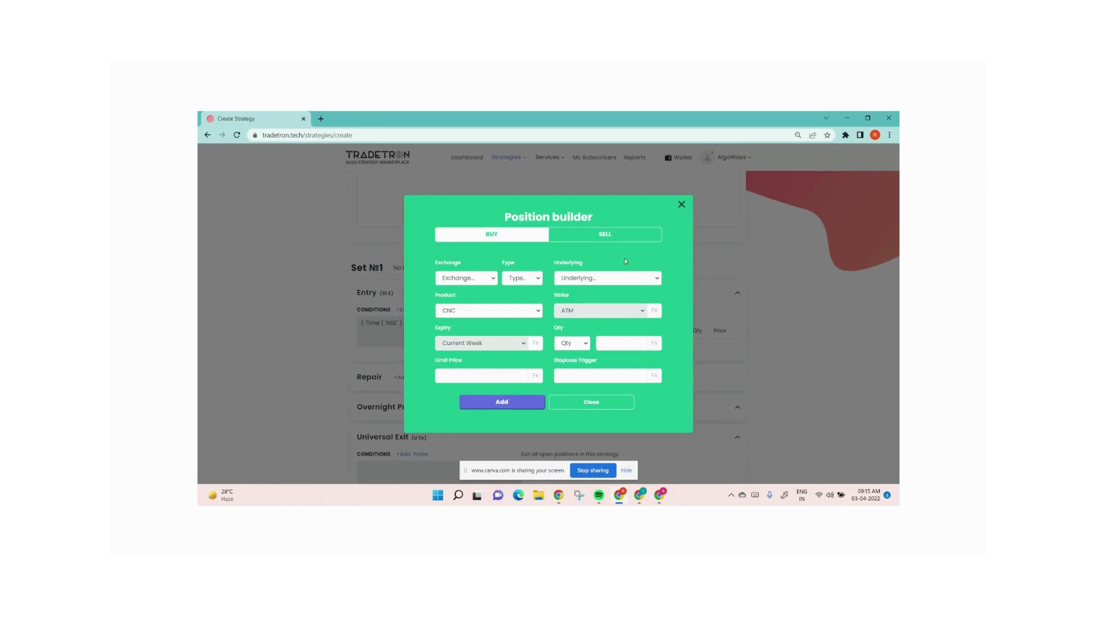
pyautogui.click(476, 279)
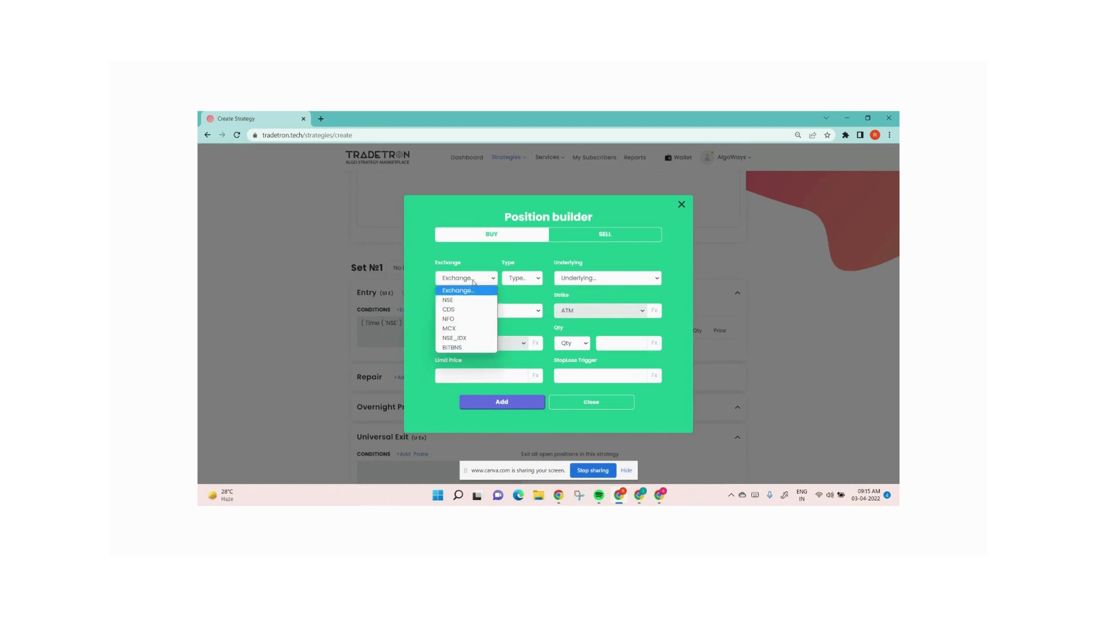
pyautogui.click(457, 319)
pyautogui.click(522, 278)
pyautogui.click(516, 309)
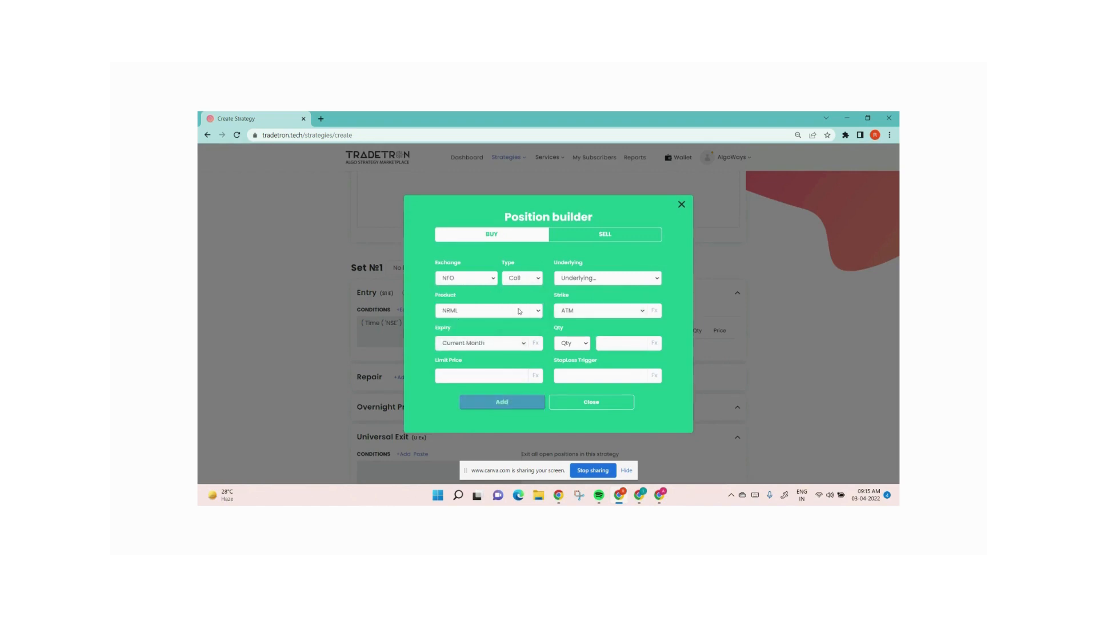
pyautogui.click(607, 278)
pyautogui.write('nifty')
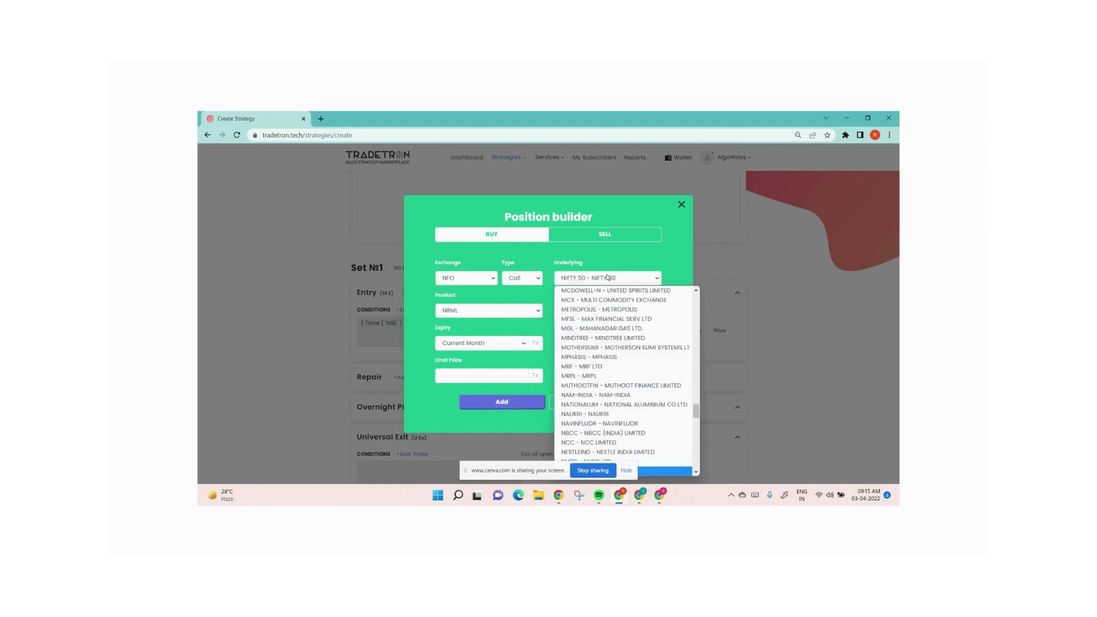
pyautogui.press('Return')
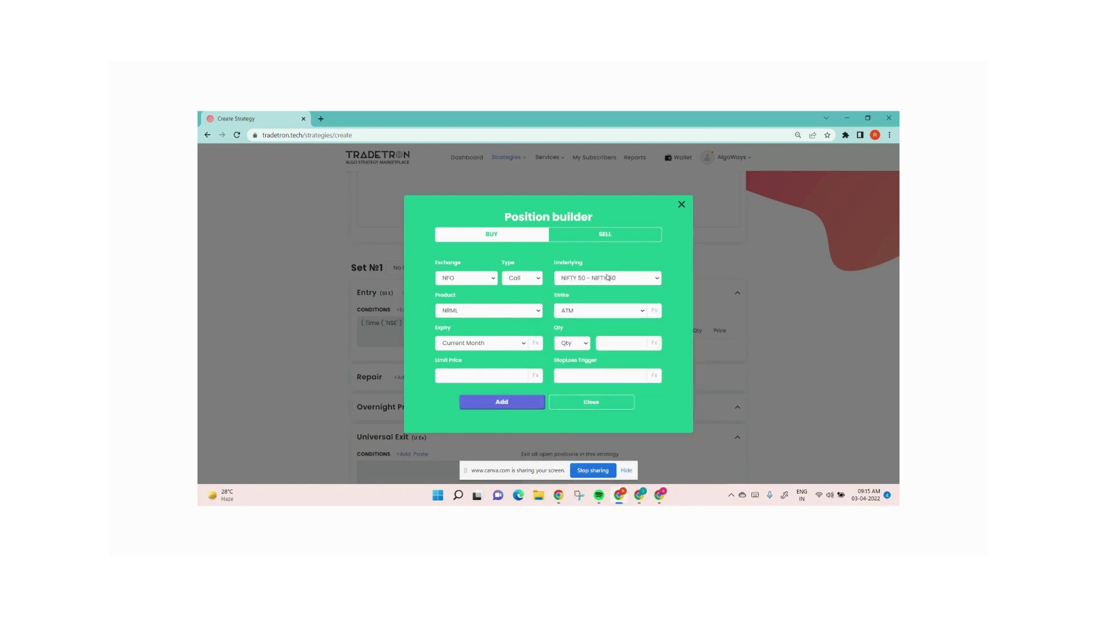
pyautogui.click(628, 470)
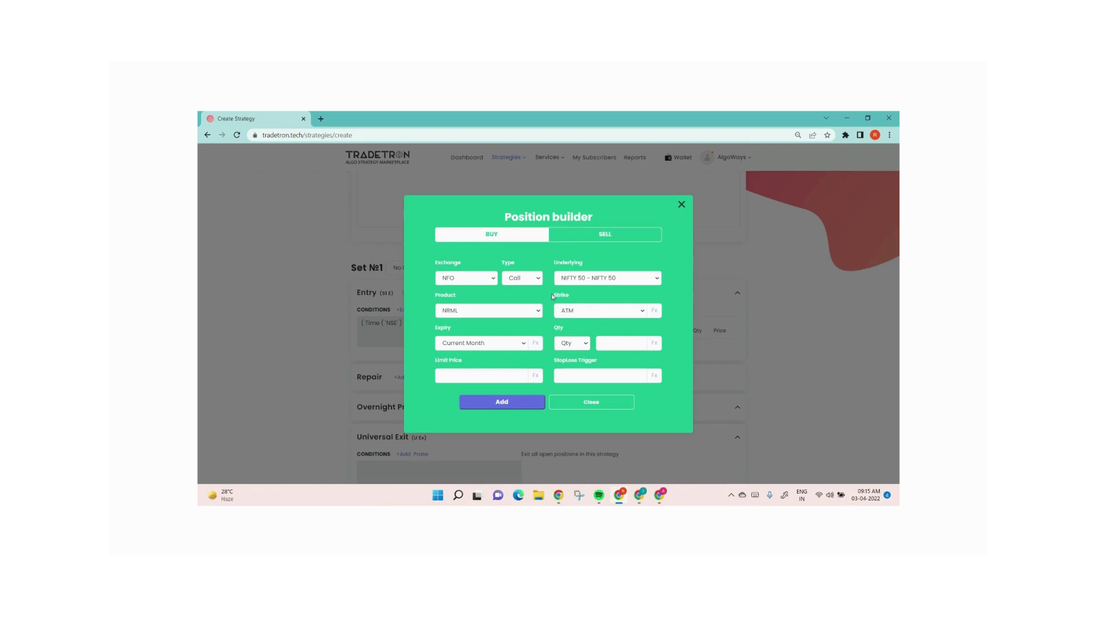
pyautogui.moveTo(553, 295); pyautogui.dragTo(578, 297)
# Set the position's expiry to Current Week and quantity to 1 lot, then add it and close the builder
pyautogui.click(461, 345)
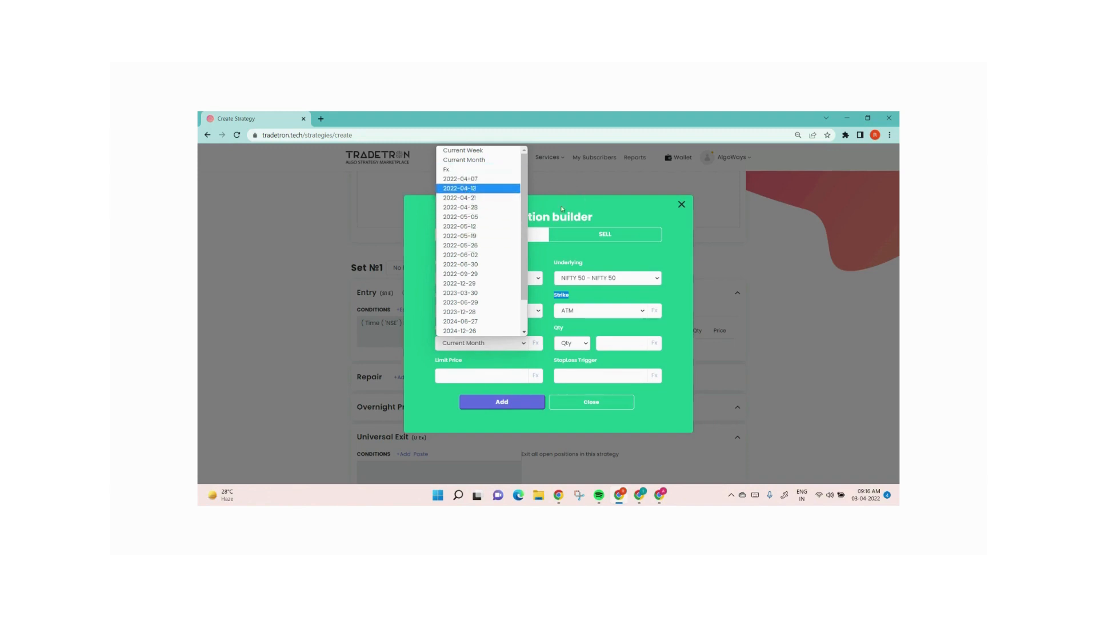
pyautogui.click(477, 151)
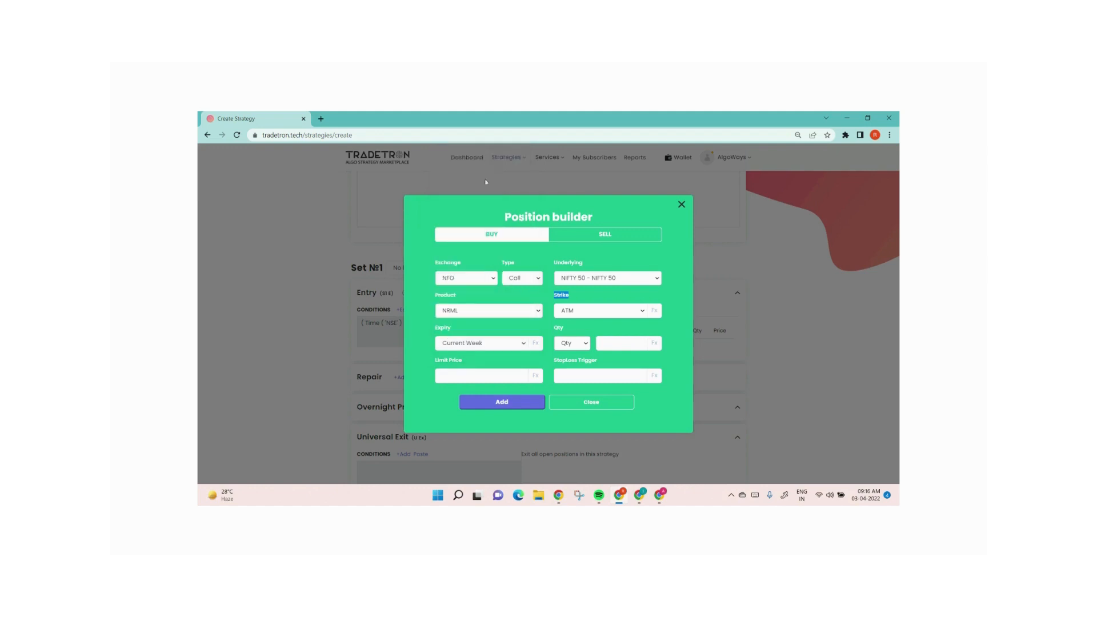
pyautogui.click(576, 345)
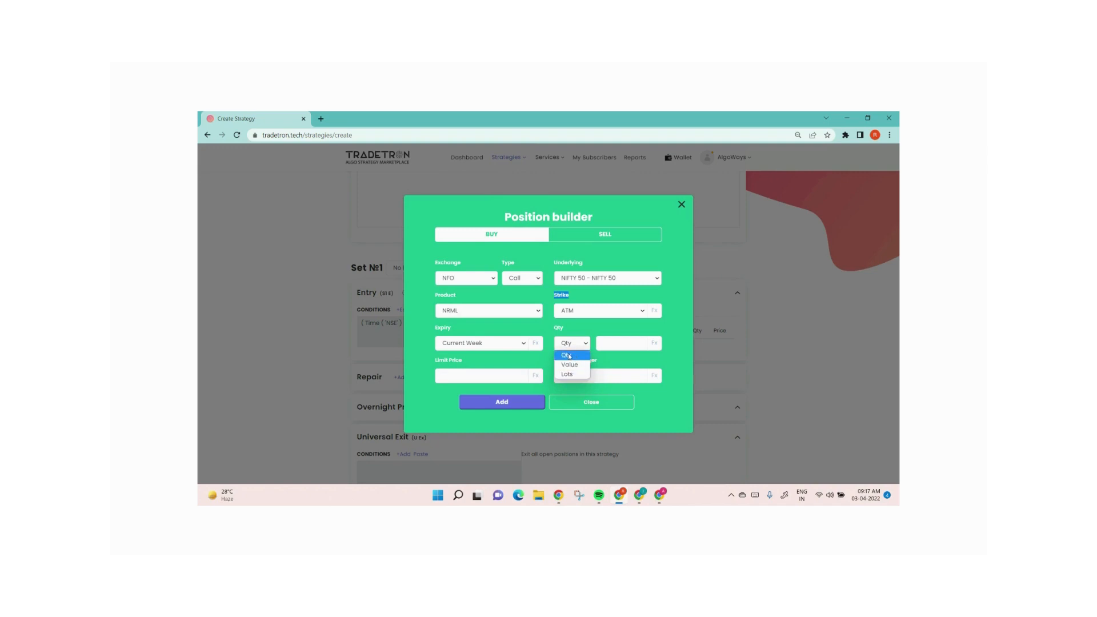
pyautogui.click(573, 358)
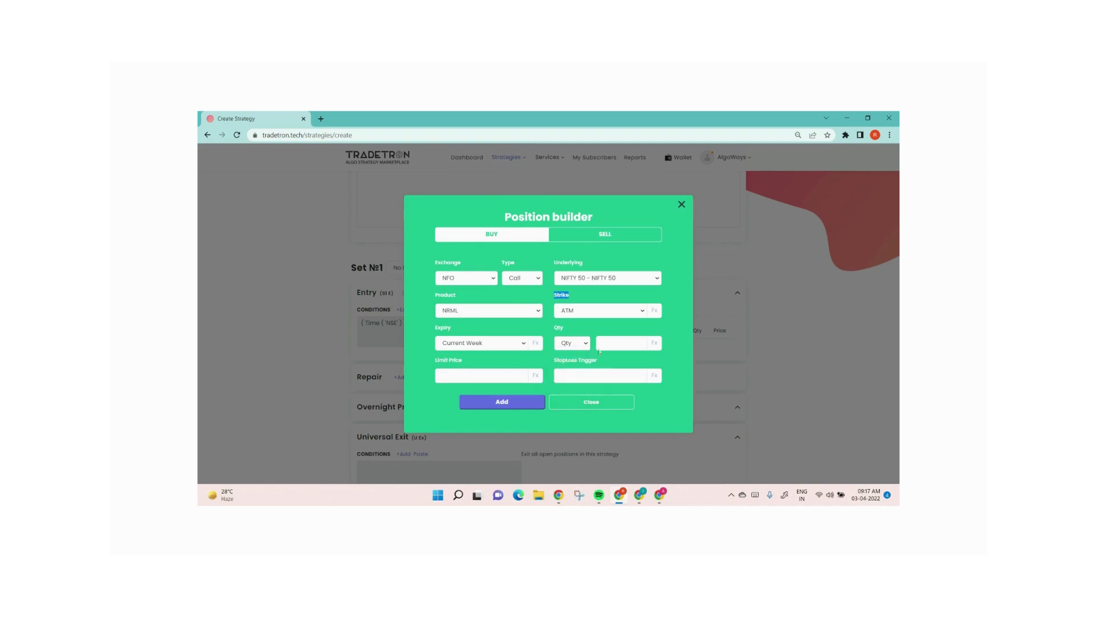
pyautogui.click(610, 343)
pyautogui.write('50')
pyautogui.click(566, 345)
pyautogui.click(573, 363)
pyautogui.doubleClick(614, 343)
pyautogui.write('1')
pyautogui.click(503, 401)
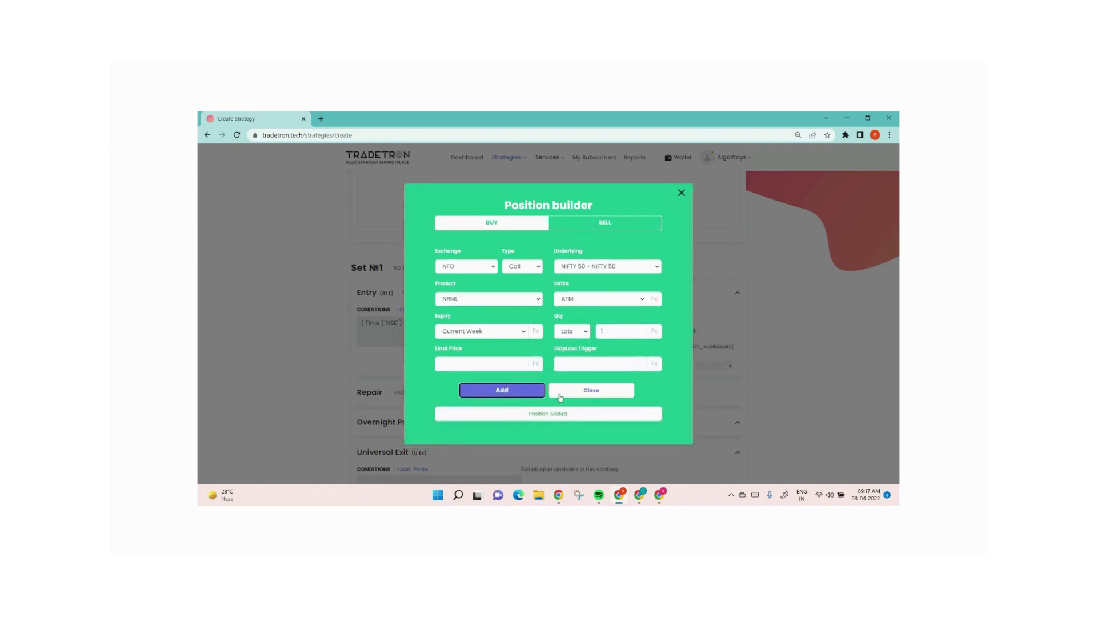
pyautogui.click(590, 391)
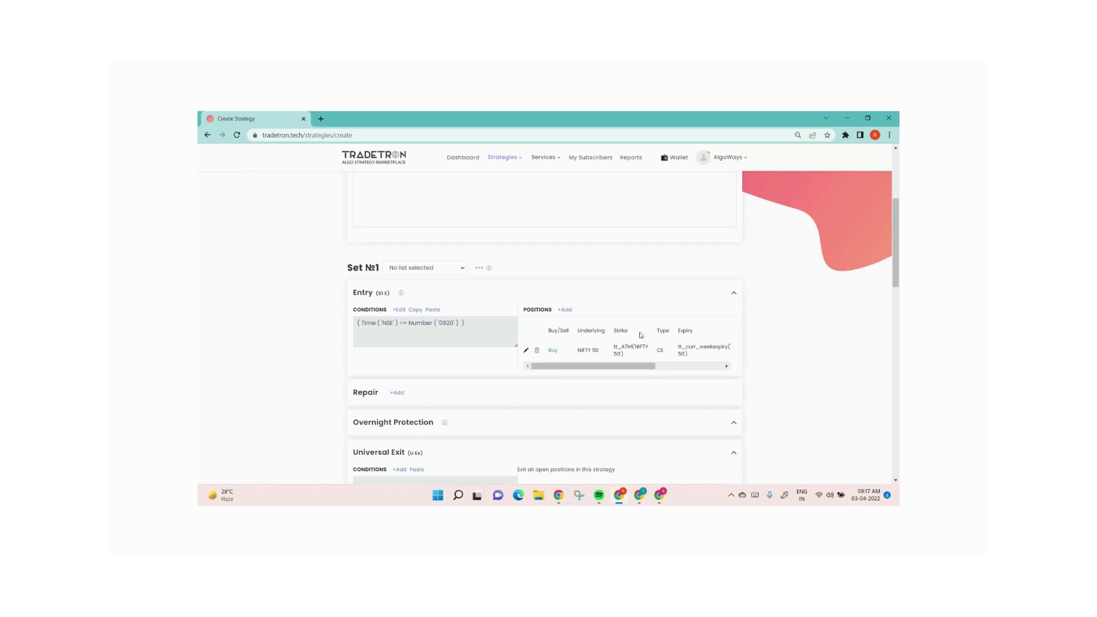
# Edit the NIFTY 50 call position and switch its strike to a formula (Fx)
pyautogui.scroll(1, 641, 335)
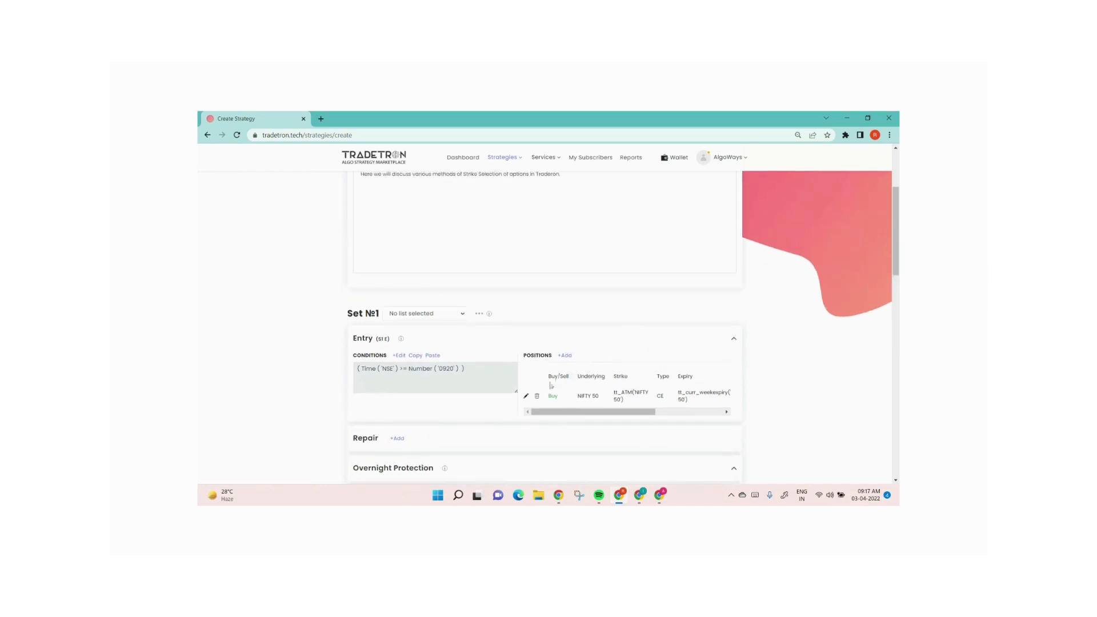
pyautogui.click(526, 396)
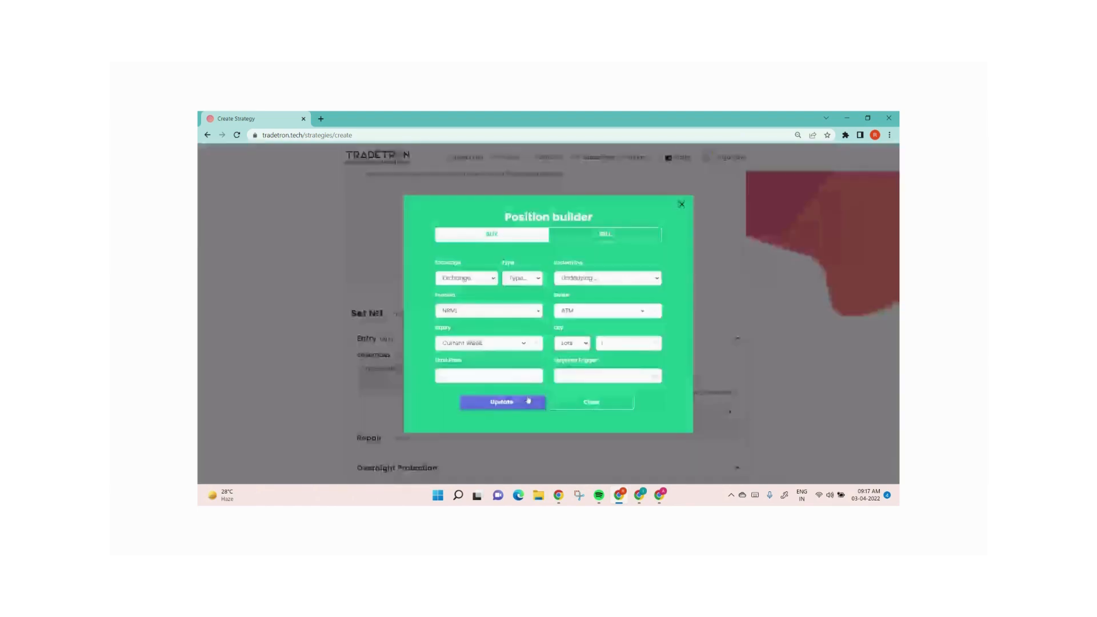
pyautogui.click(631, 312)
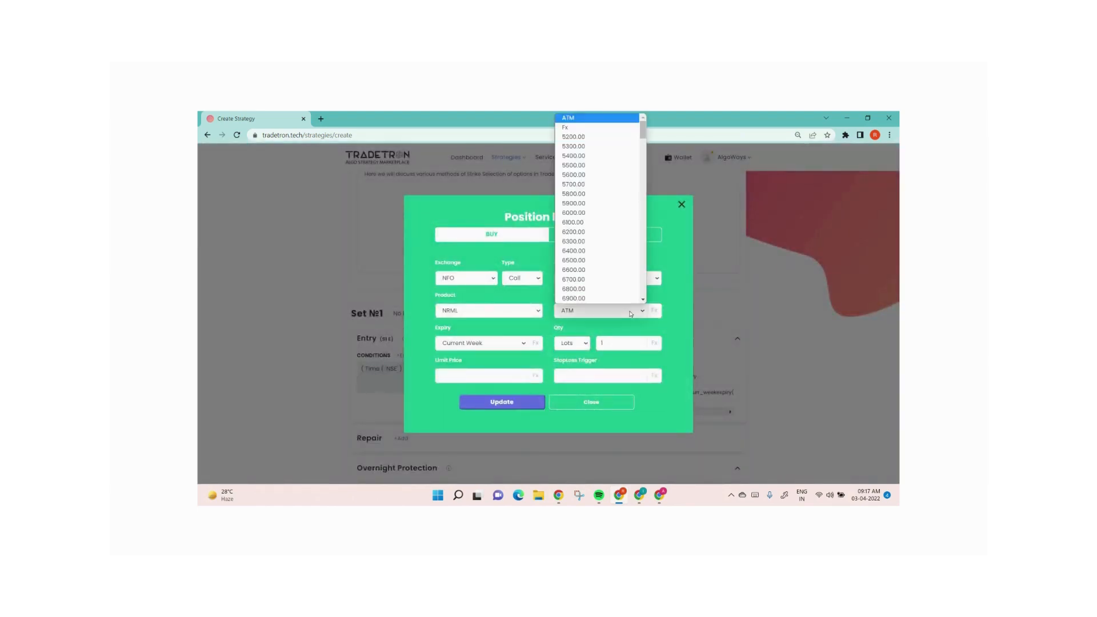
pyautogui.click(589, 127)
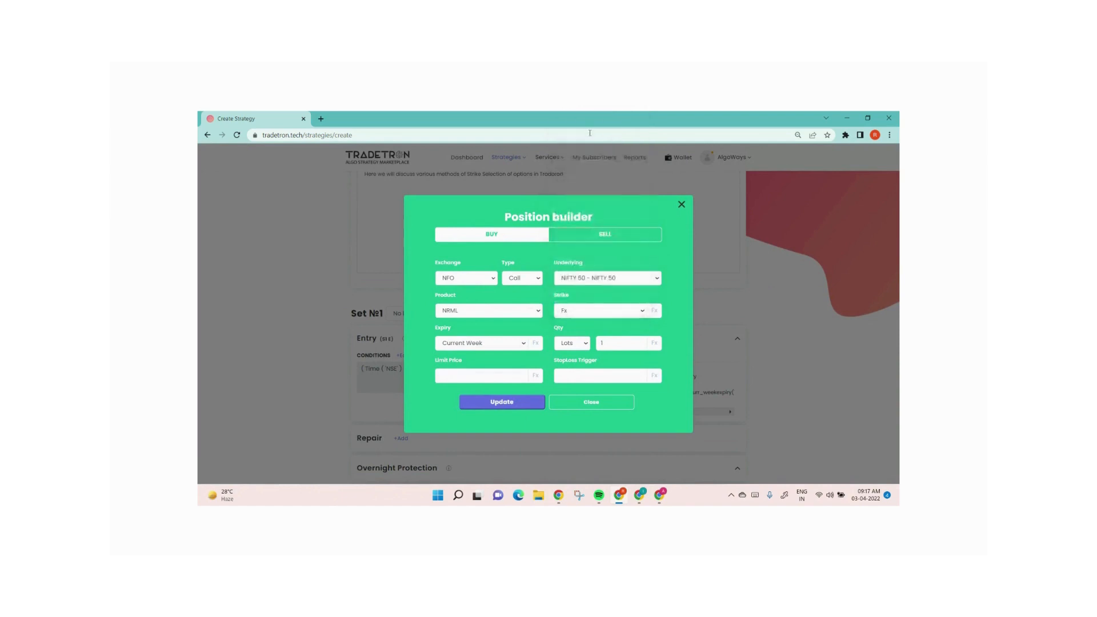
pyautogui.click(655, 312)
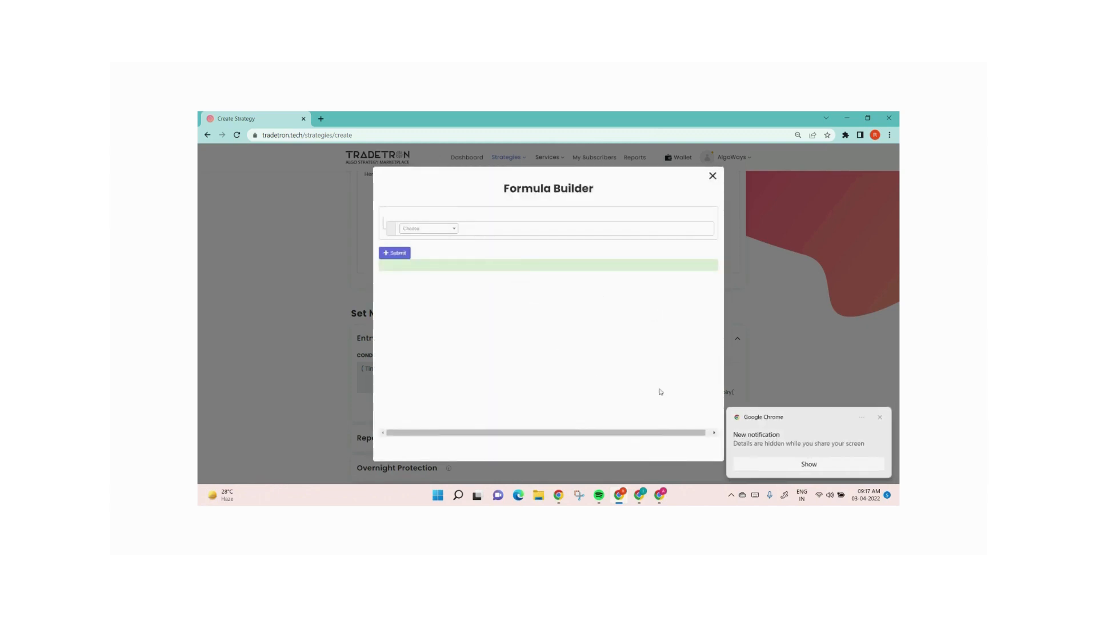
# Insert a Round function in the strike formula using LTP as the value and 50 as the base
pyautogui.click(880, 417)
pyautogui.click(415, 229)
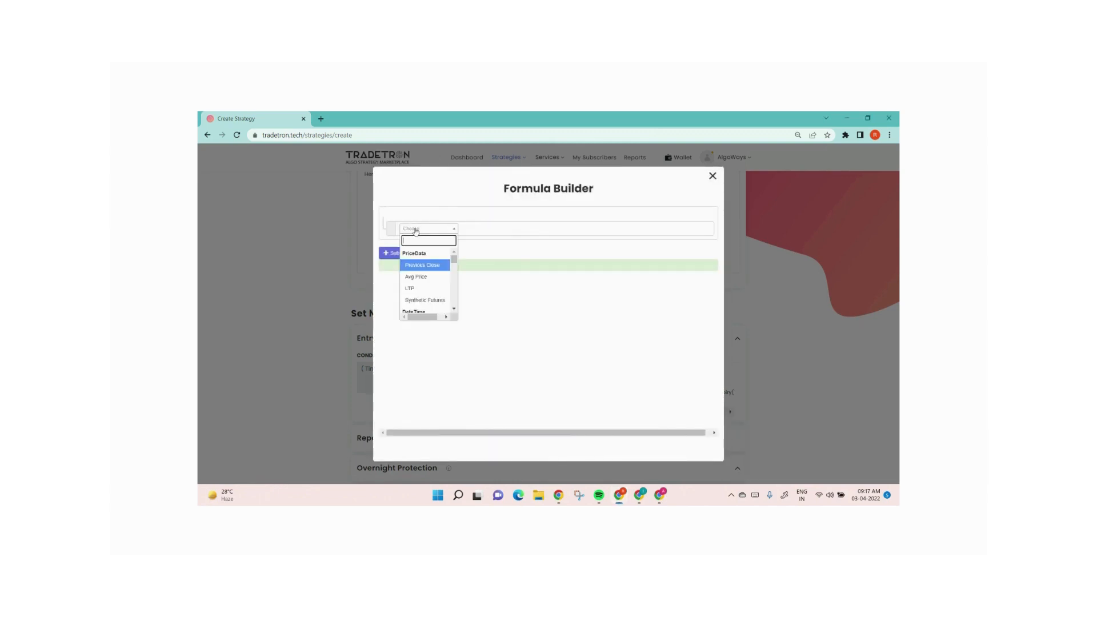
pyautogui.write('round')
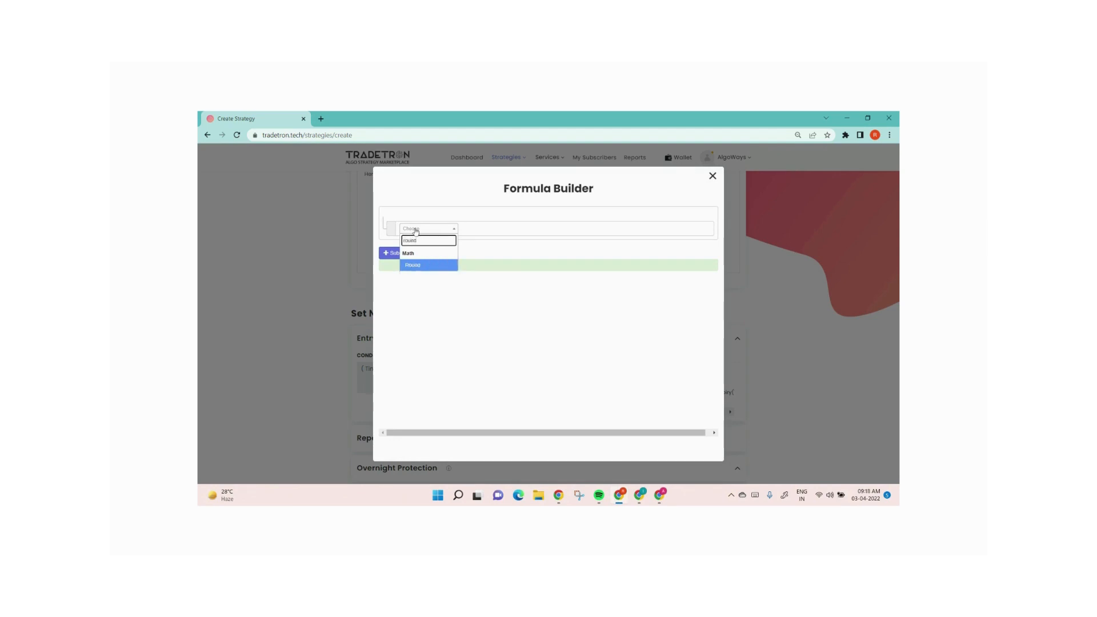
pyautogui.press('Return')
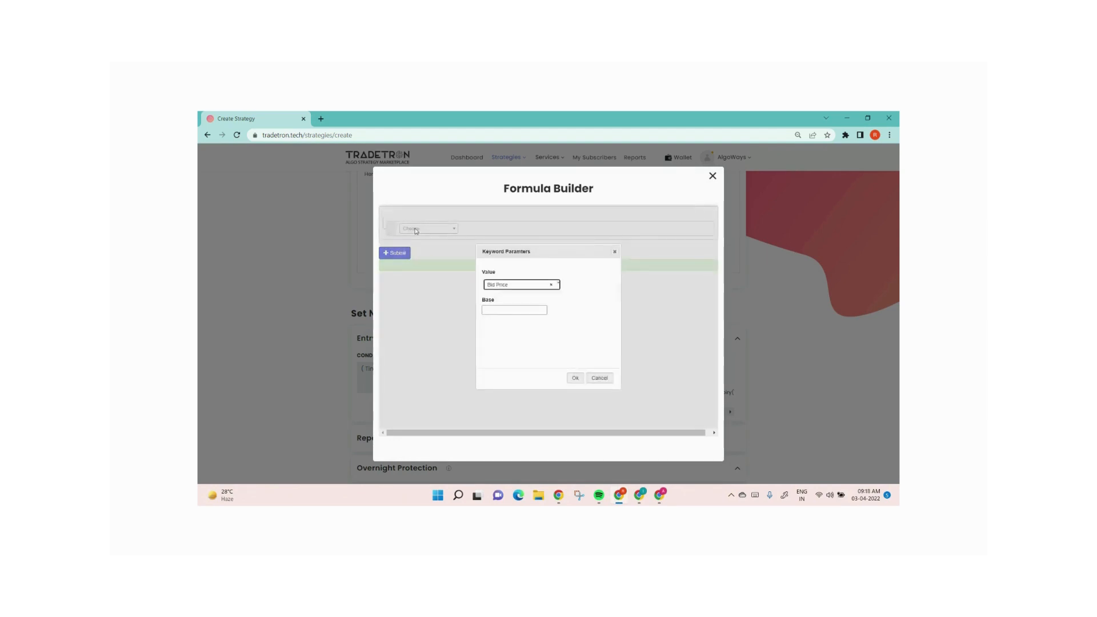
pyautogui.press('Return')
pyautogui.write('l')
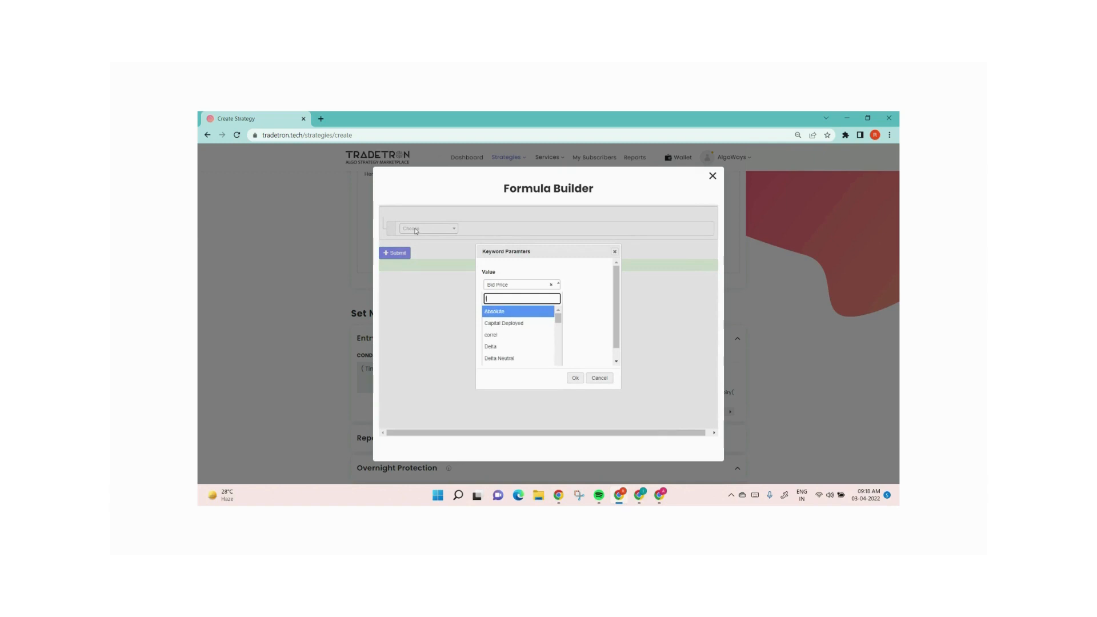
pyautogui.write('tp')
pyautogui.press('Return')
pyautogui.press('Tab')
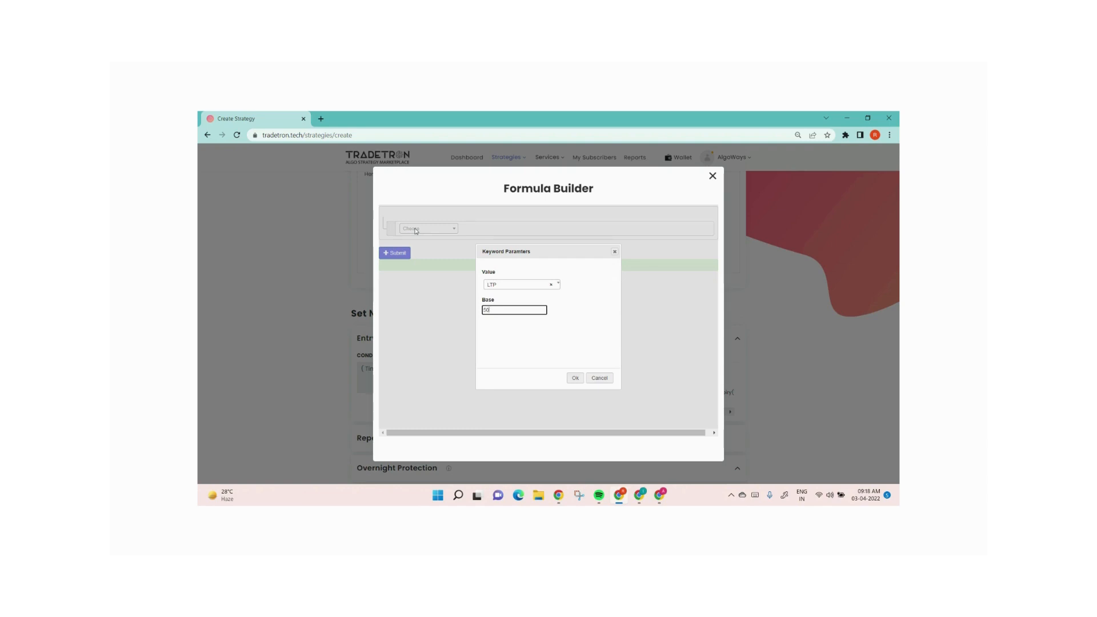
pyautogui.press('Tab')
pyautogui.press('Return')
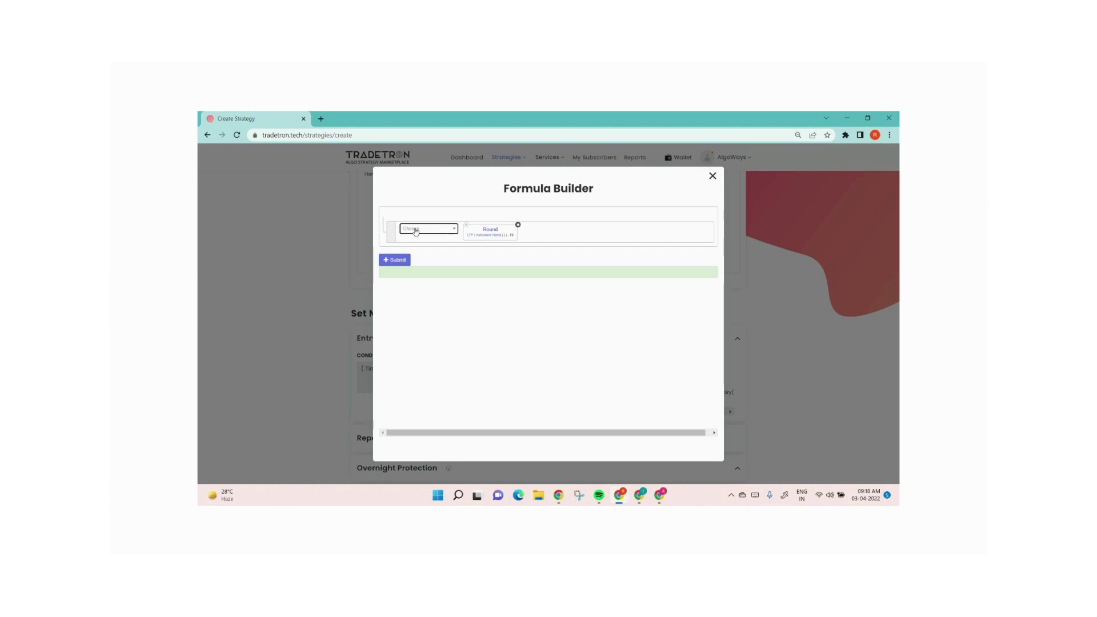
# Set the LTP function's instrument in the Round formula to exchange NFO and underlying NFO - NIFTY 50
pyautogui.click(487, 236)
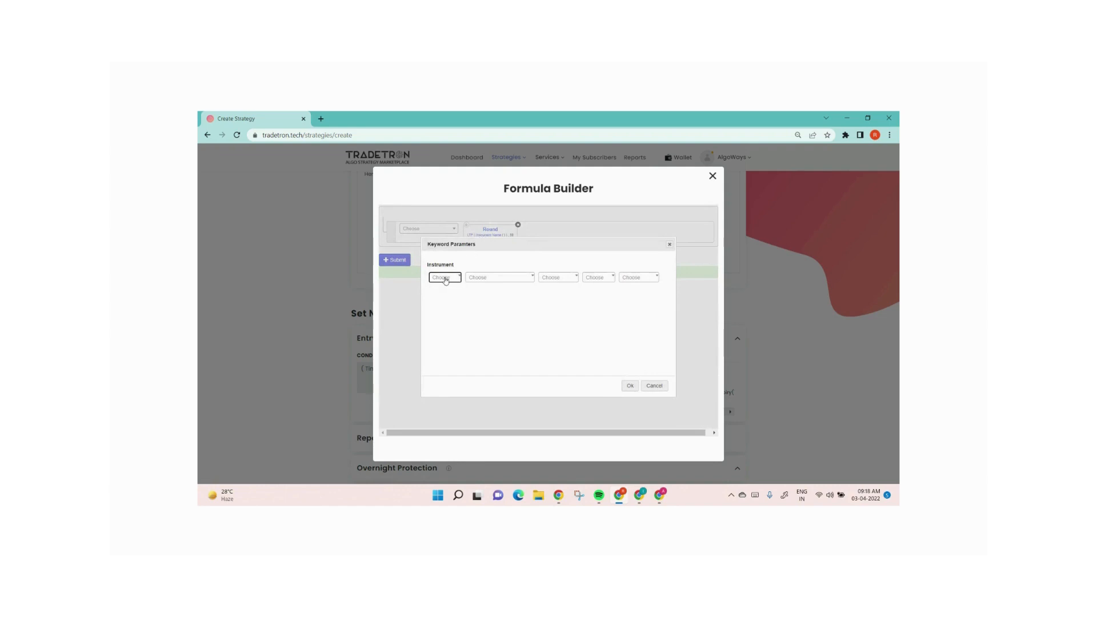
pyautogui.click(445, 279)
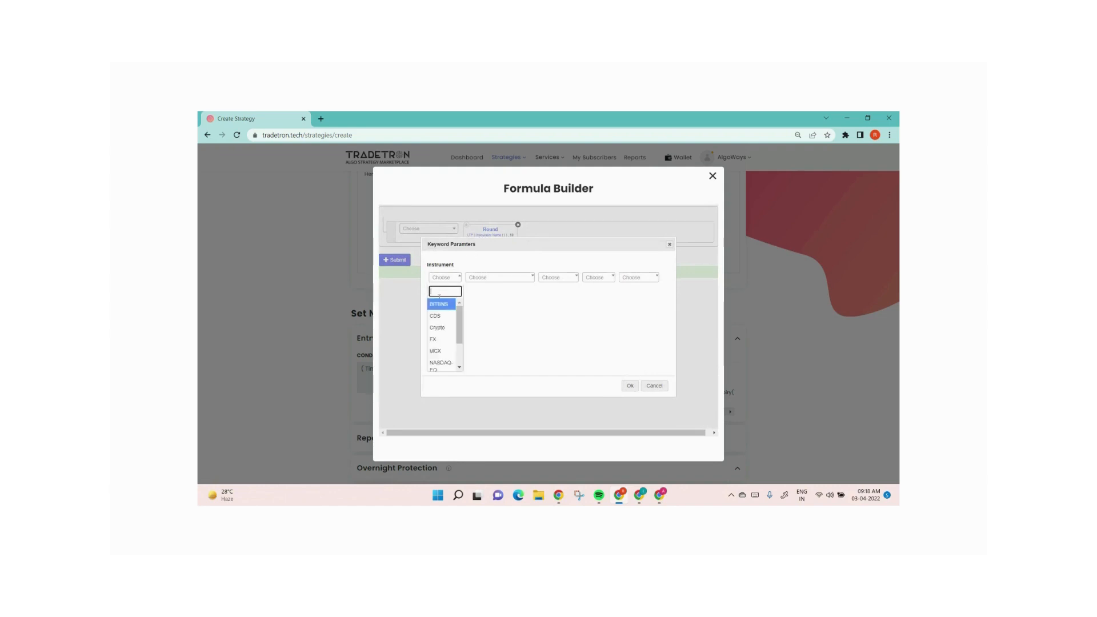
pyautogui.scroll(-3, 440, 338)
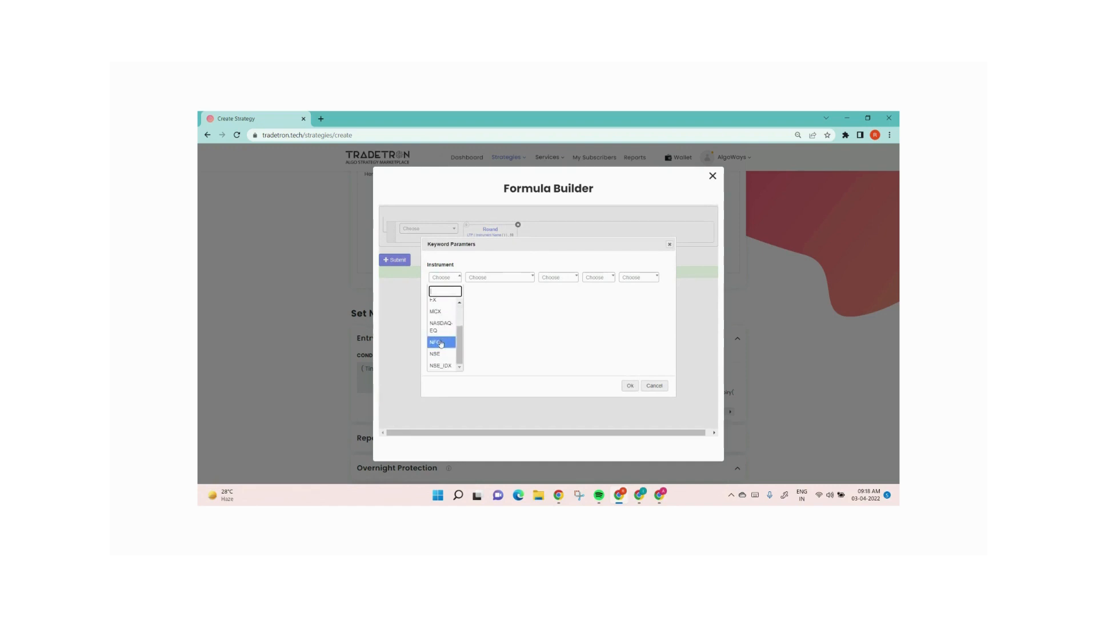
pyautogui.click(439, 343)
pyautogui.click(496, 279)
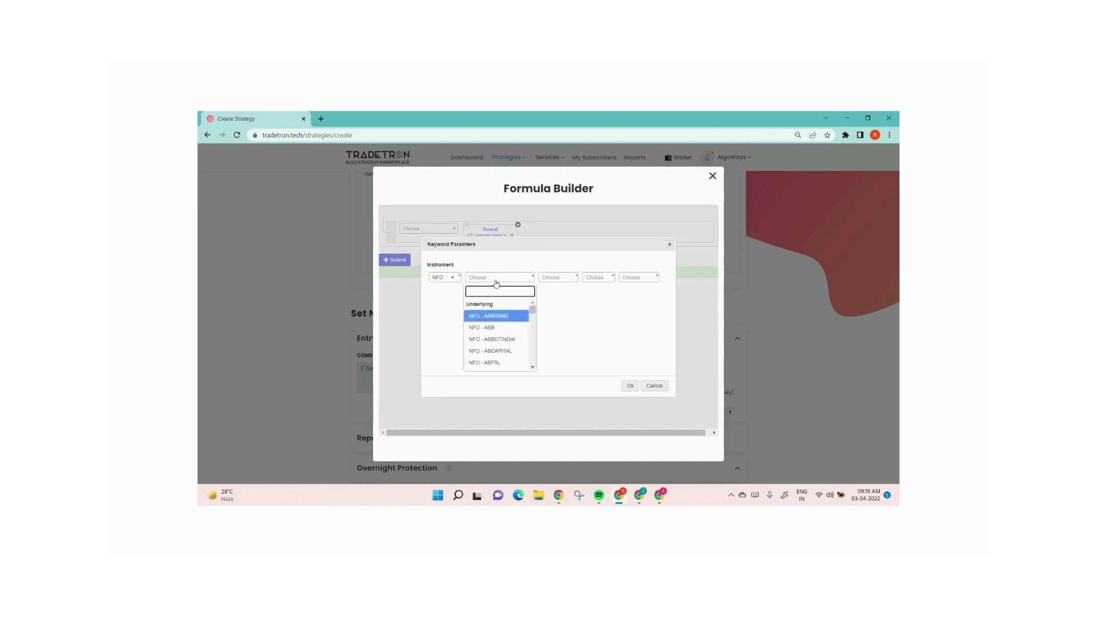
pyautogui.write('nifty')
pyautogui.press('Return')
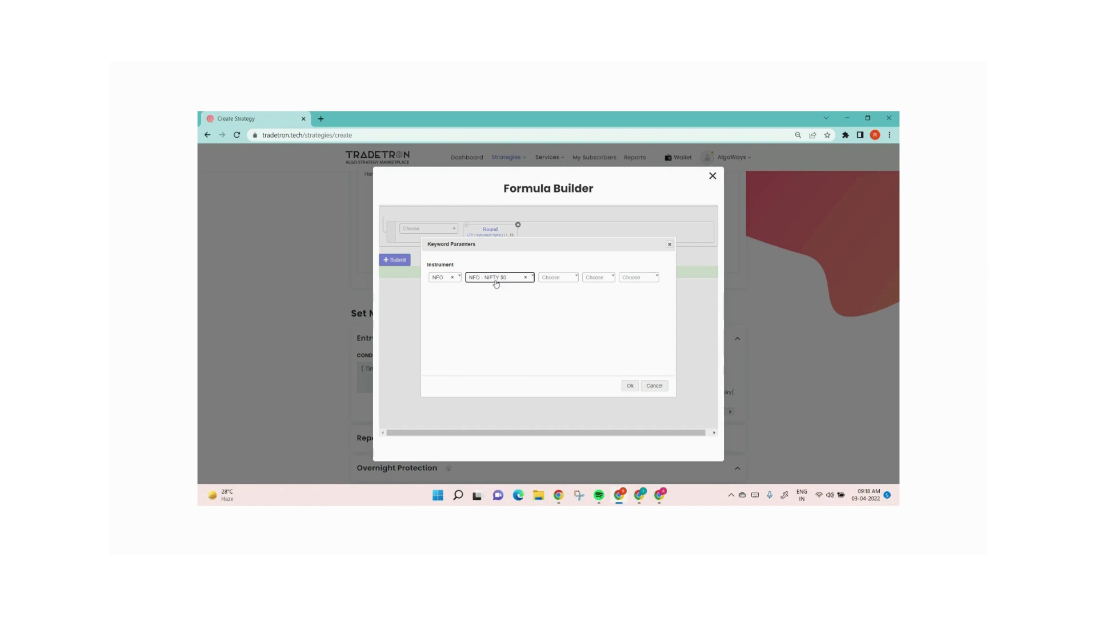
pyautogui.click(629, 386)
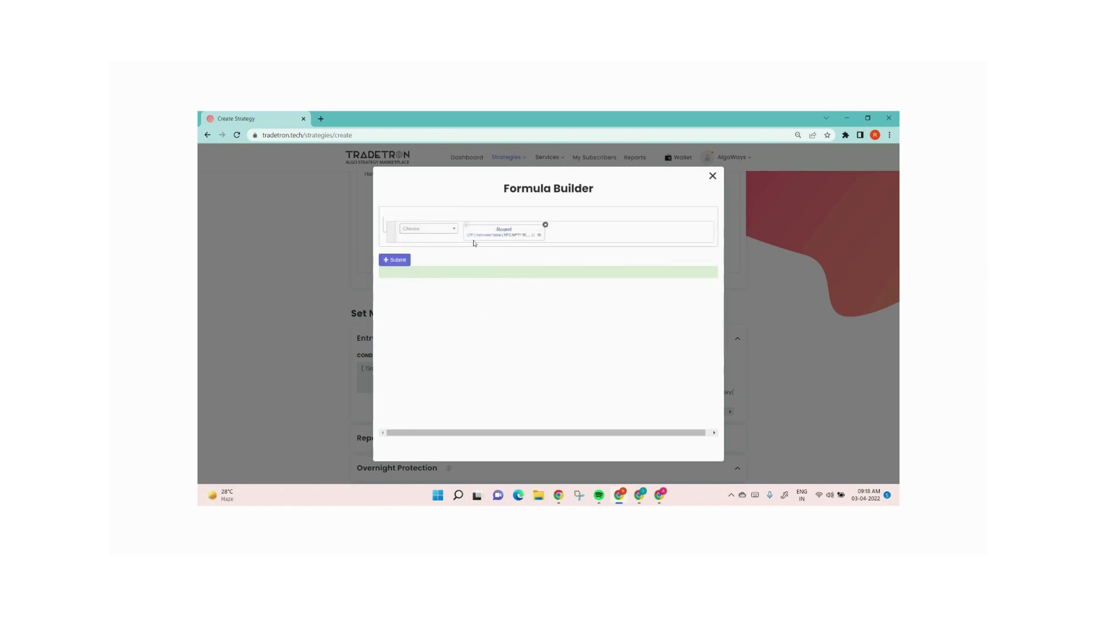
pyautogui.click(493, 236)
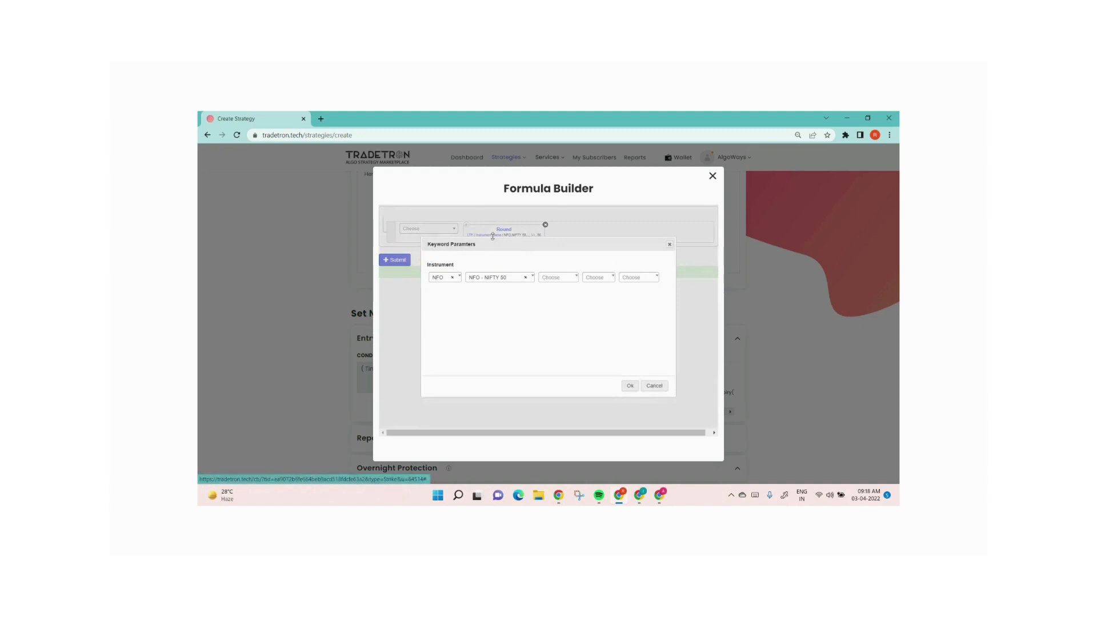
pyautogui.click(568, 280)
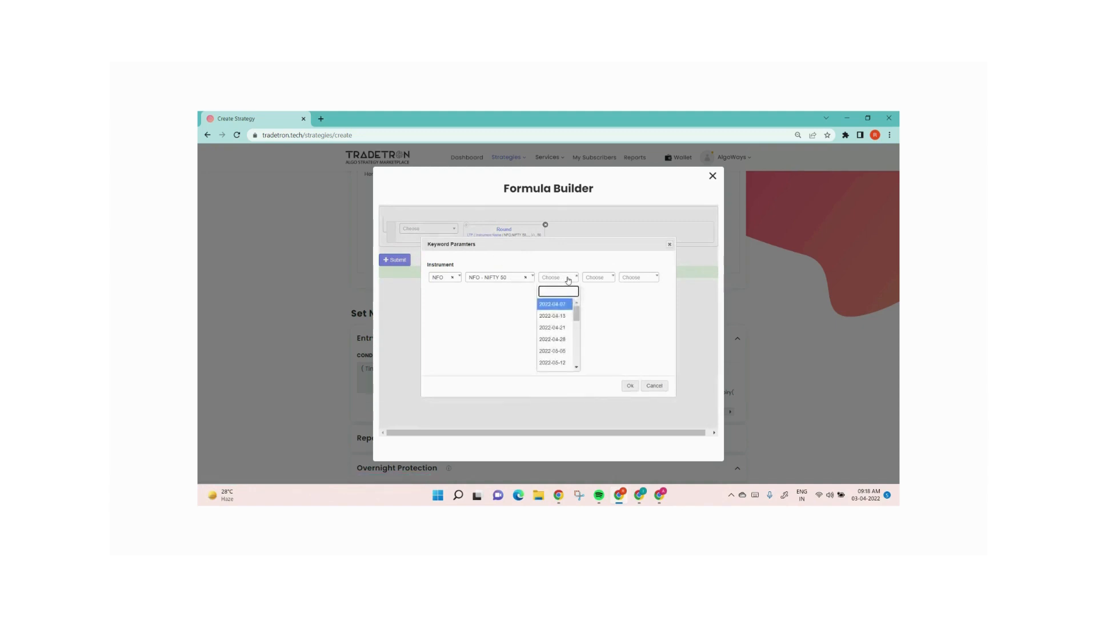
pyautogui.click(605, 316)
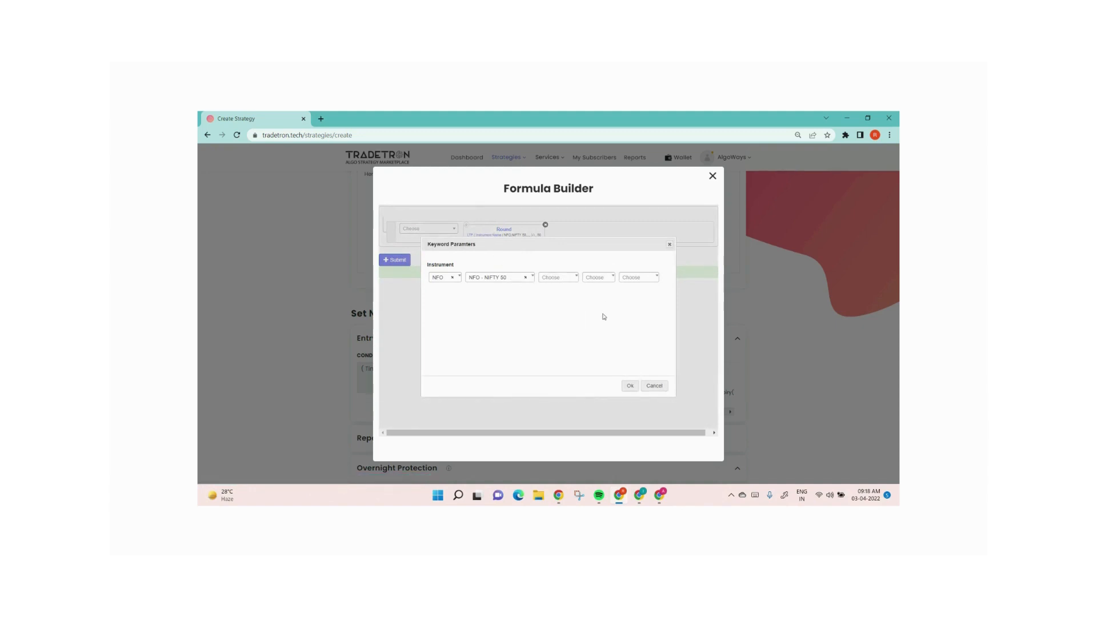
pyautogui.click(630, 385)
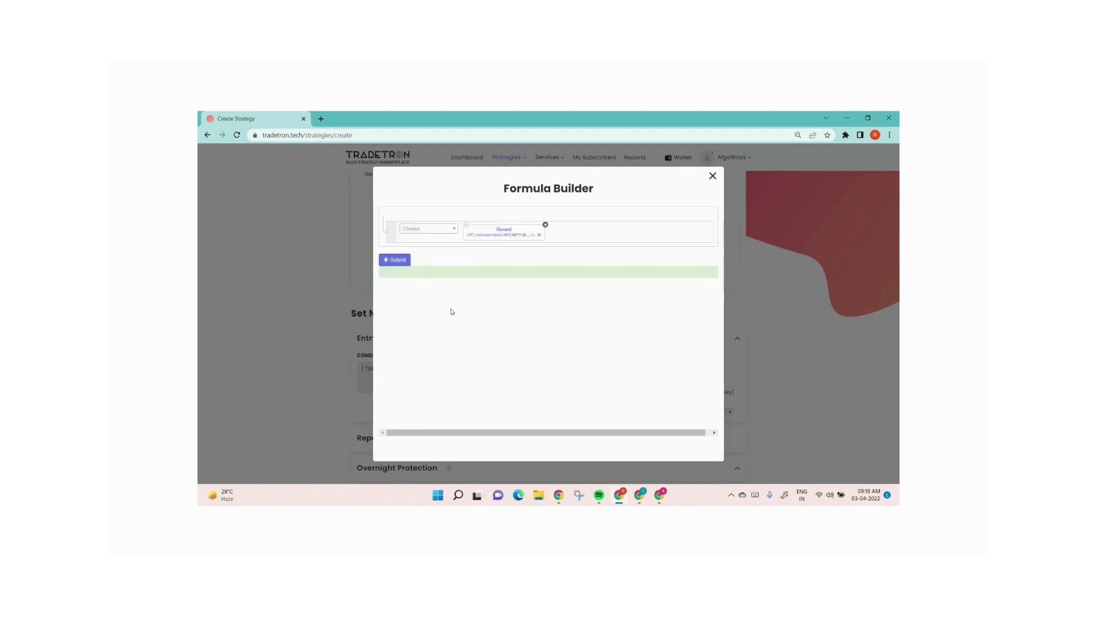
# Submit the strike formula and update the NIFTY 50 call position with it
pyautogui.click(402, 261)
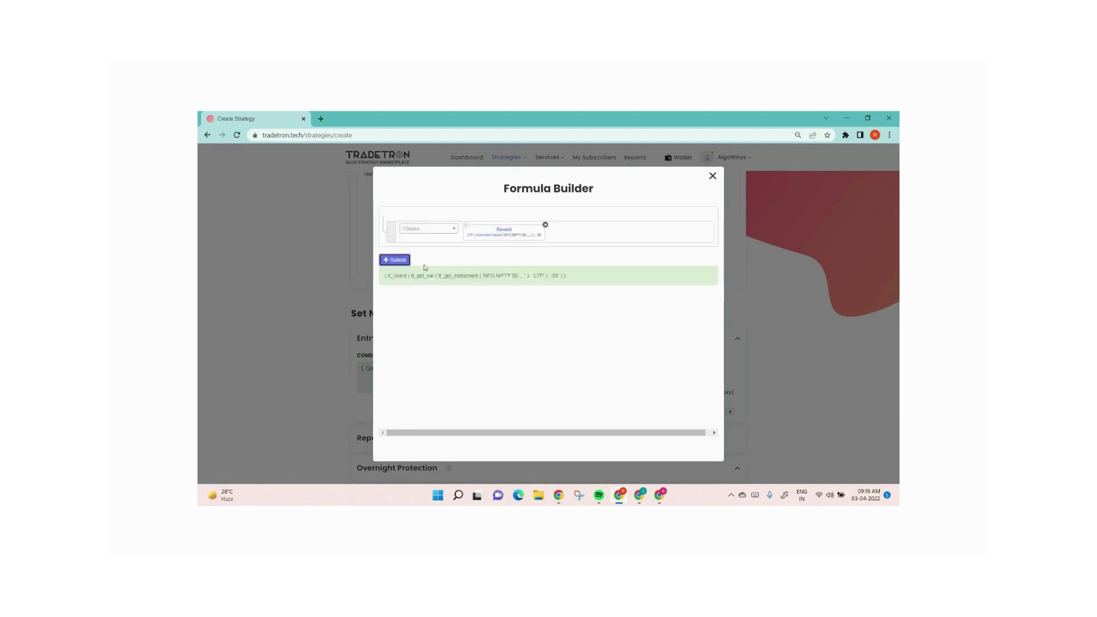
pyautogui.click(712, 177)
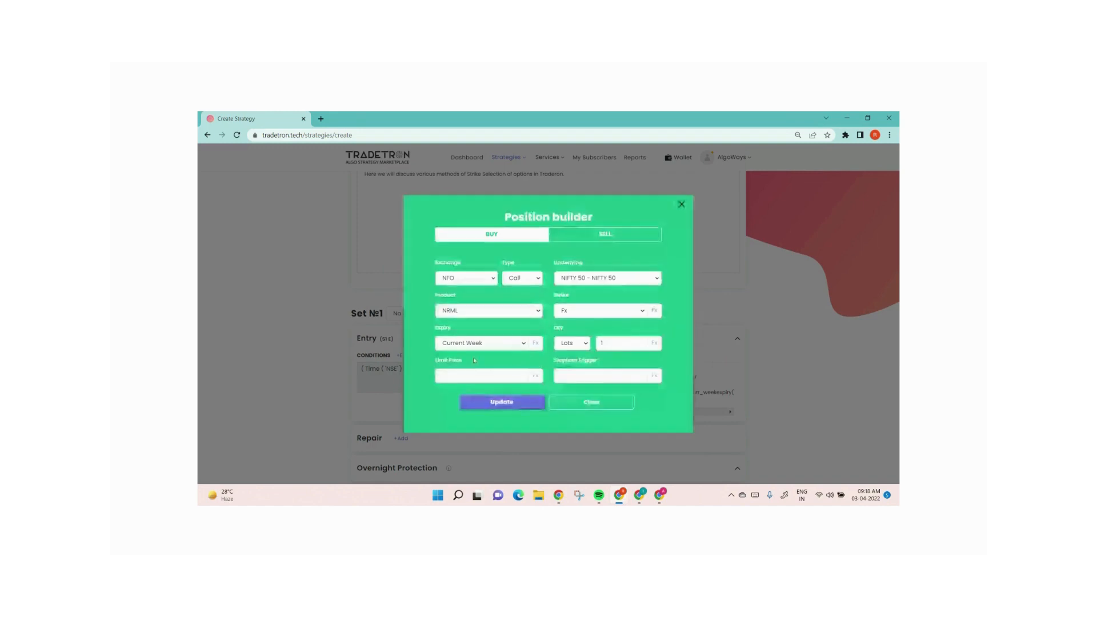
pyautogui.click(500, 403)
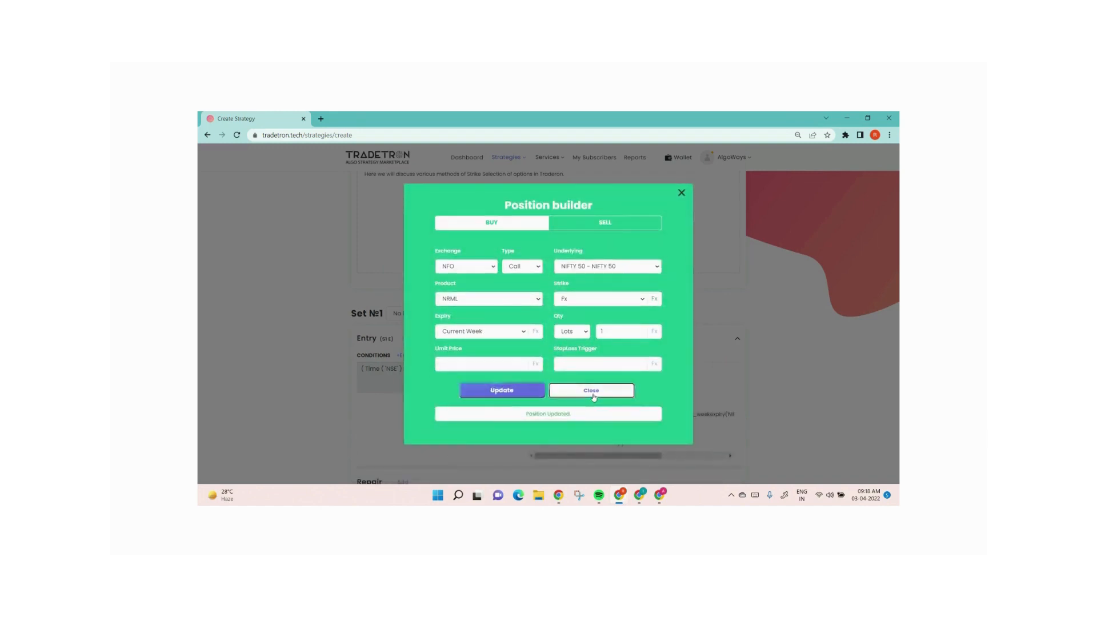
pyautogui.click(590, 392)
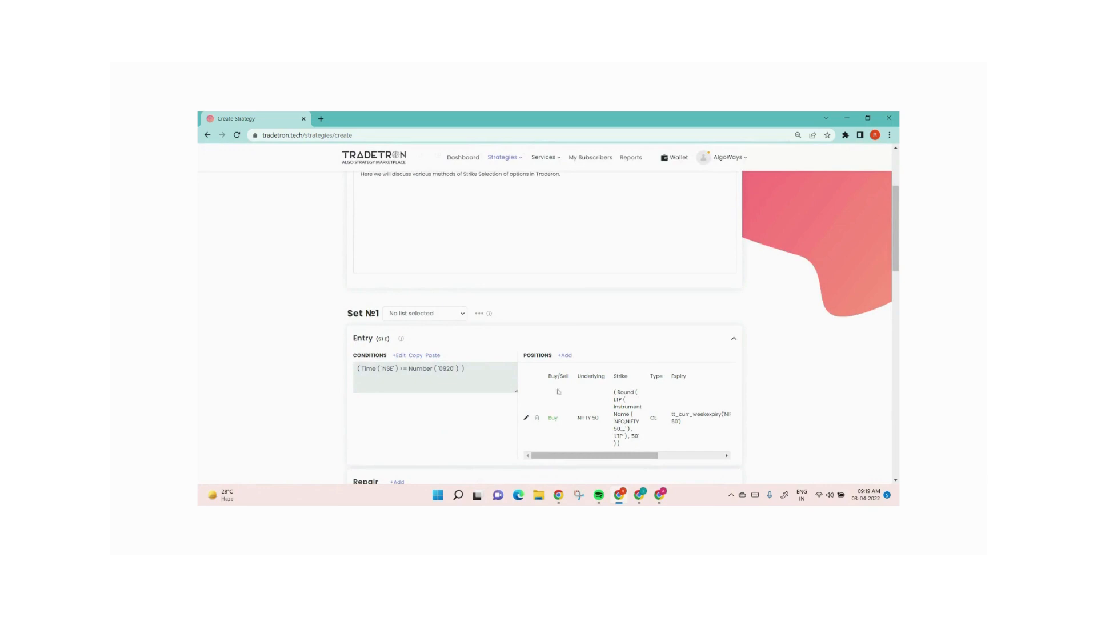
# Reopen the call position's strike formula and append a + operator after the Round function
pyautogui.click(526, 418)
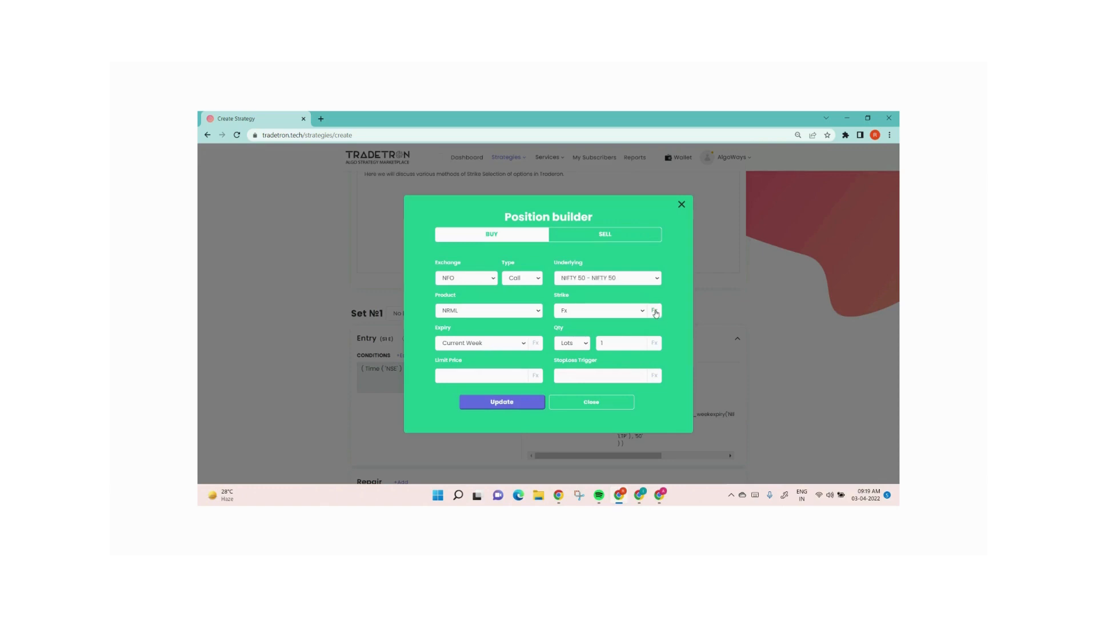
pyautogui.click(655, 312)
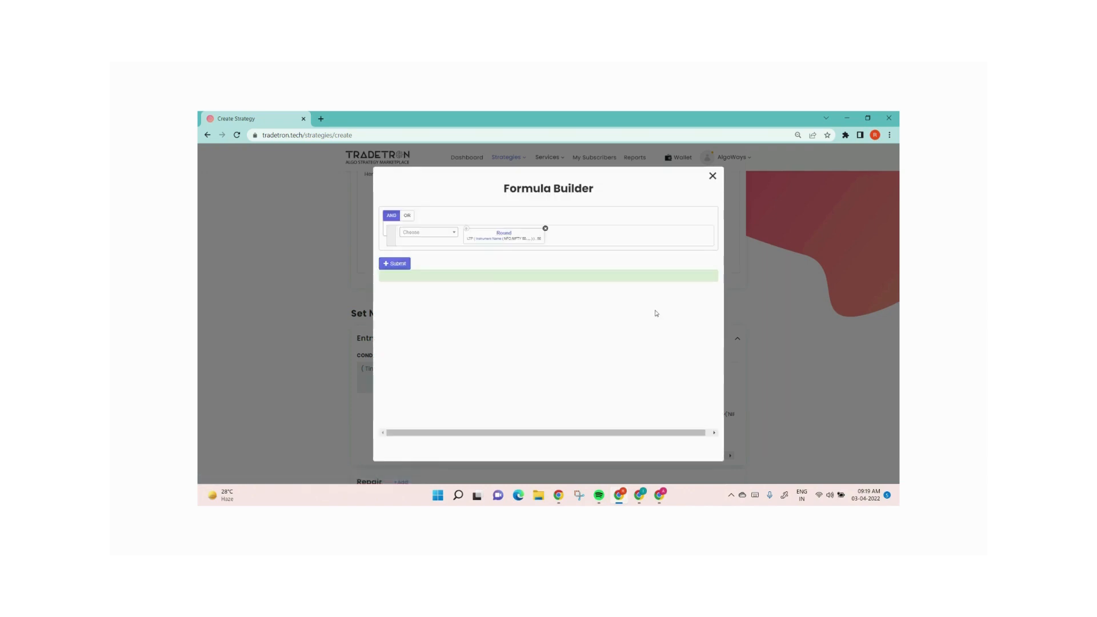
pyautogui.click(429, 233)
pyautogui.write('+')
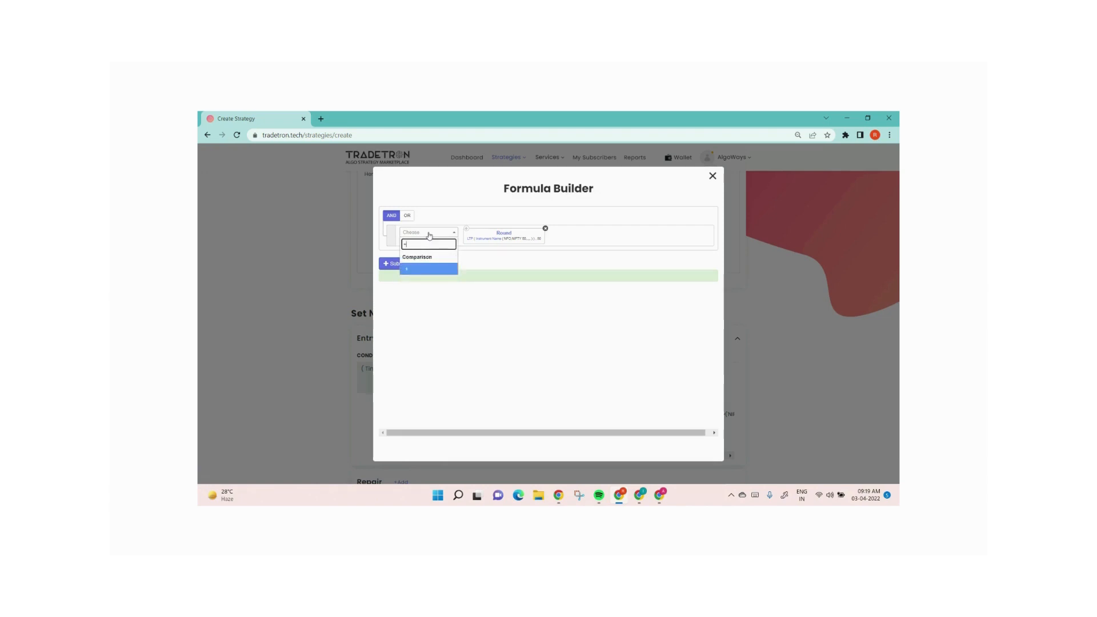
pyautogui.click(433, 268)
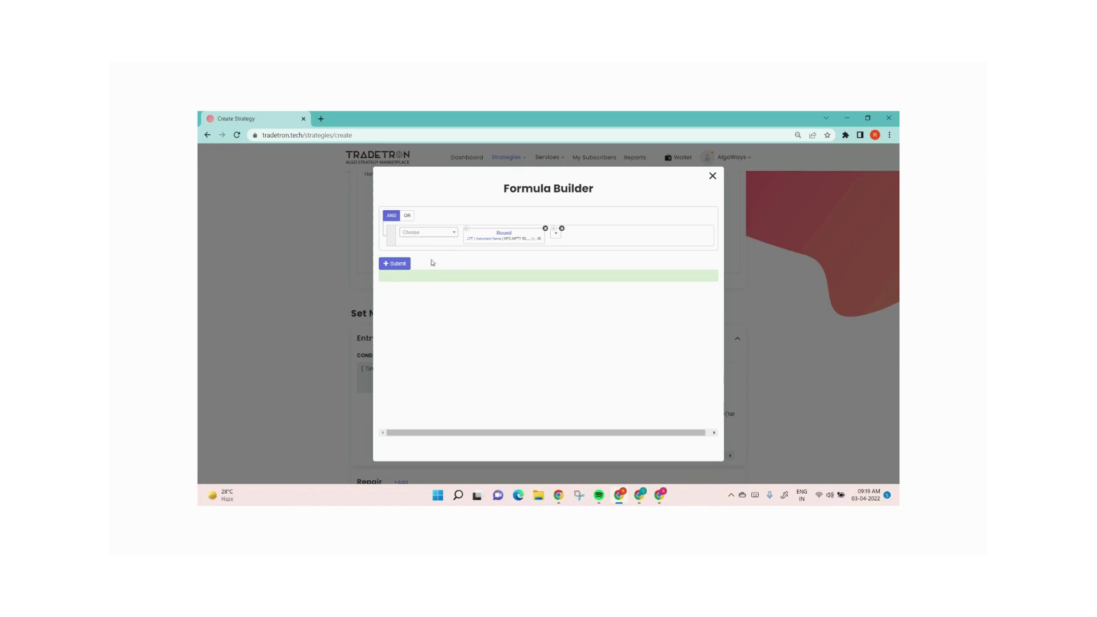
# Add a Number value of 100 after the + operator and submit the strike formula
pyautogui.click(422, 231)
pyautogui.write('numbe')
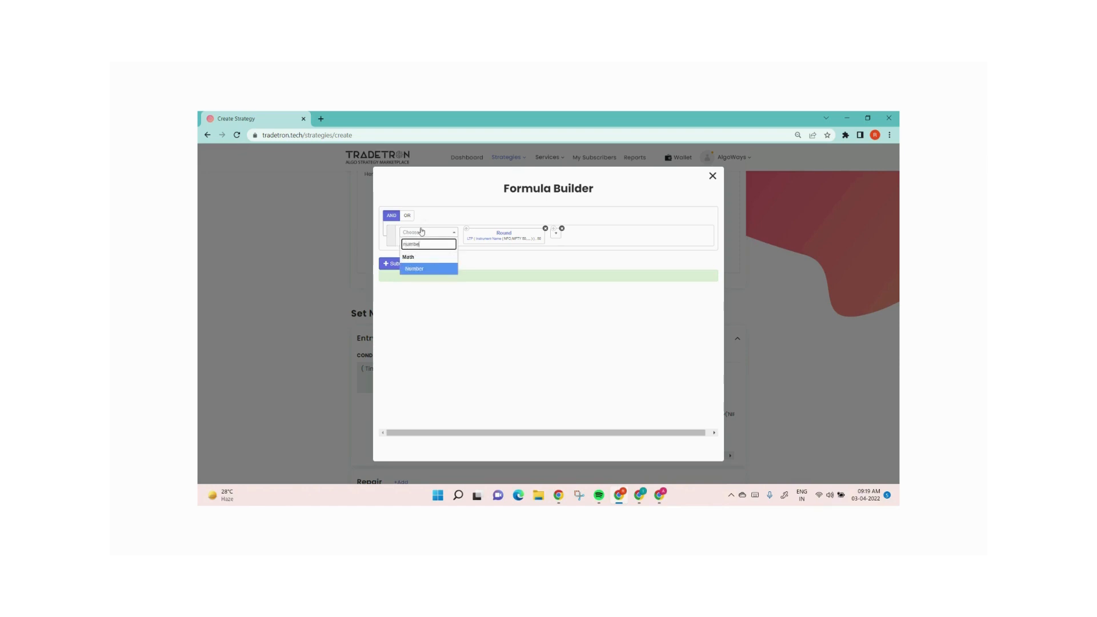
pyautogui.press('Return')
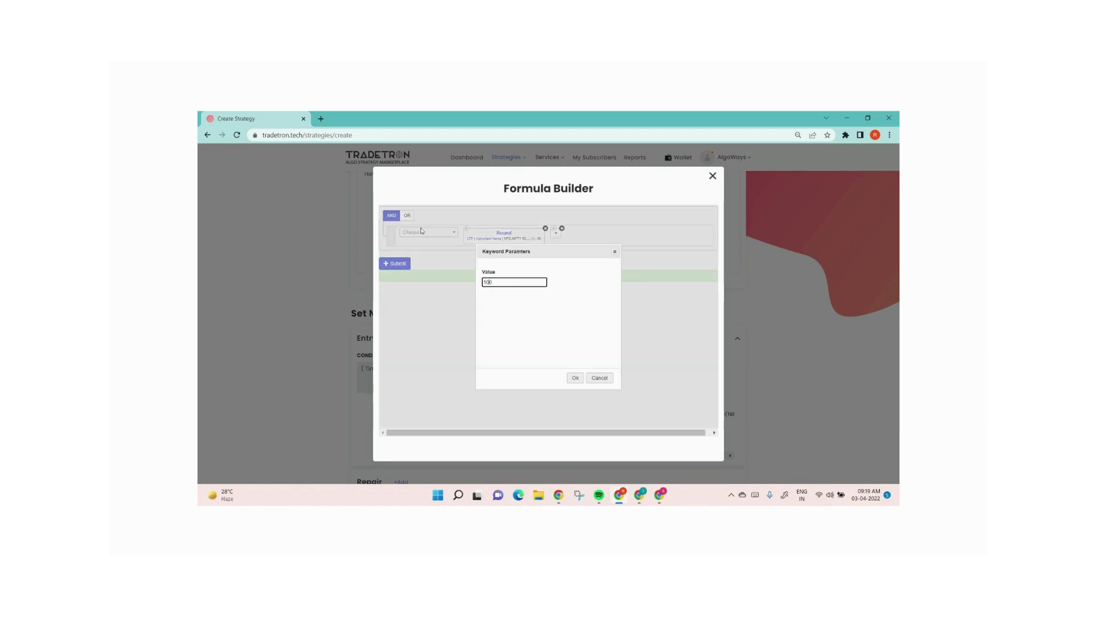
pyautogui.click(576, 378)
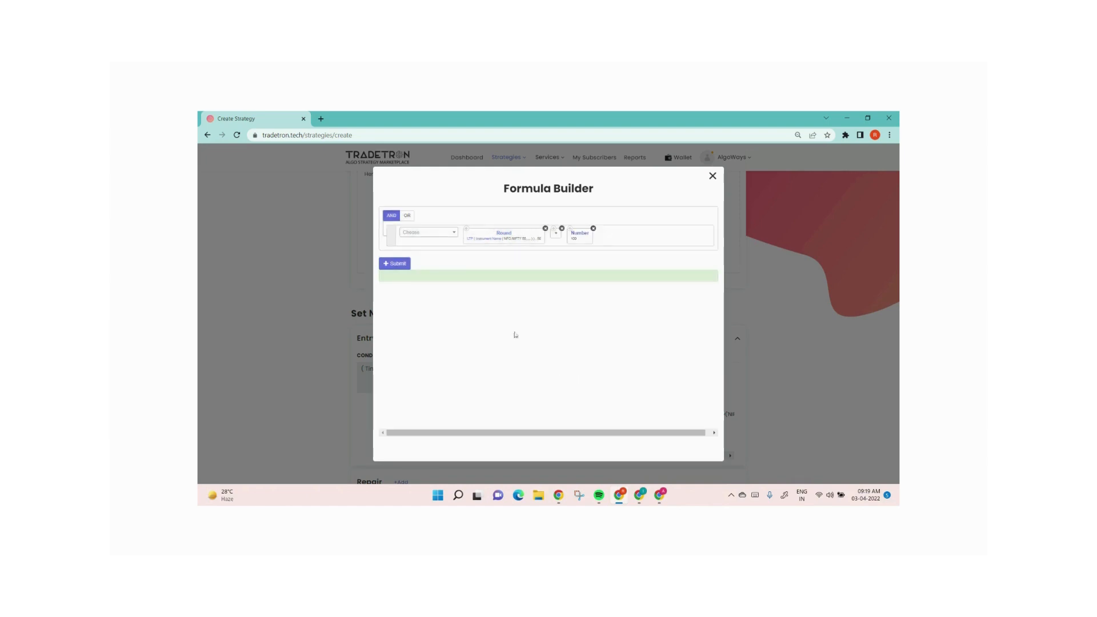
pyautogui.click(400, 264)
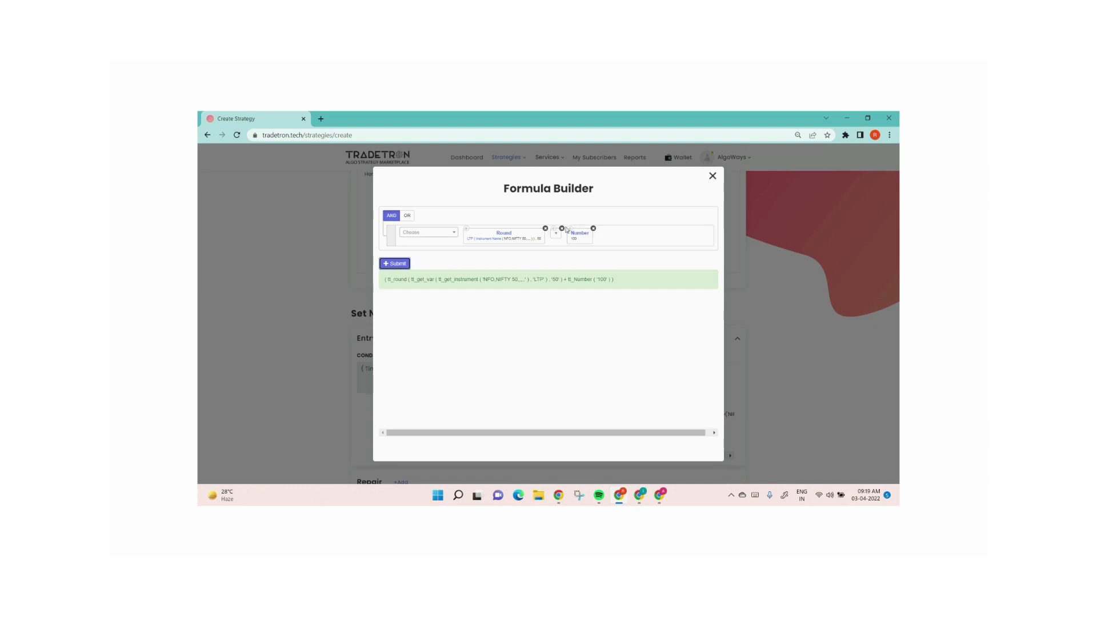
# Try to rework the strike formula by removing the + operator and adding Synthetic Futures, closing without updating the position
pyautogui.click(563, 229)
pyautogui.click(430, 233)
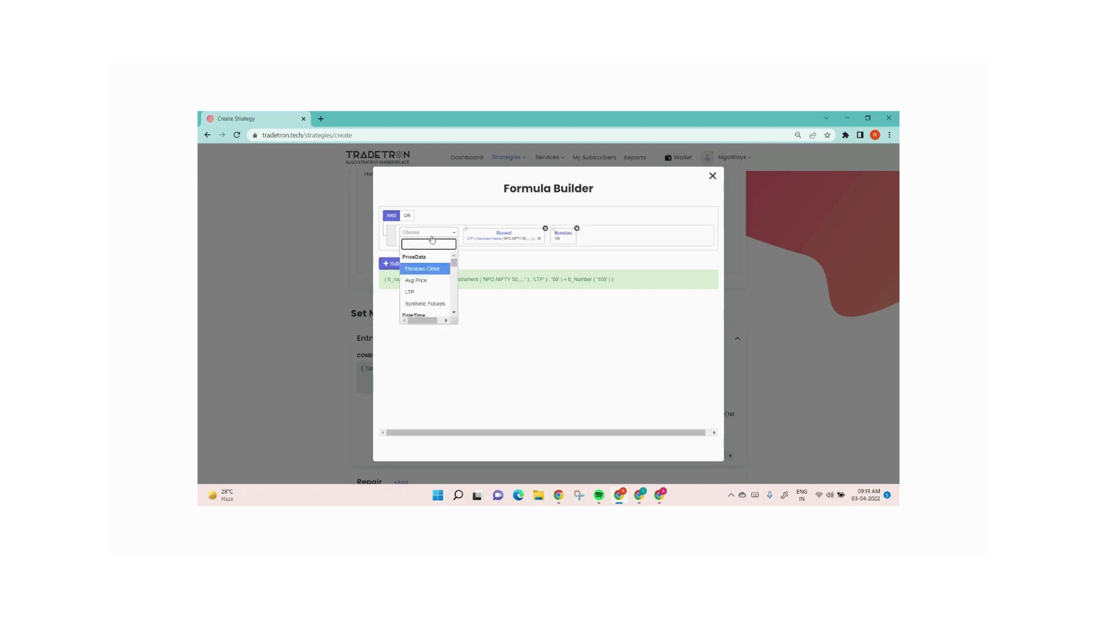
pyautogui.click(427, 304)
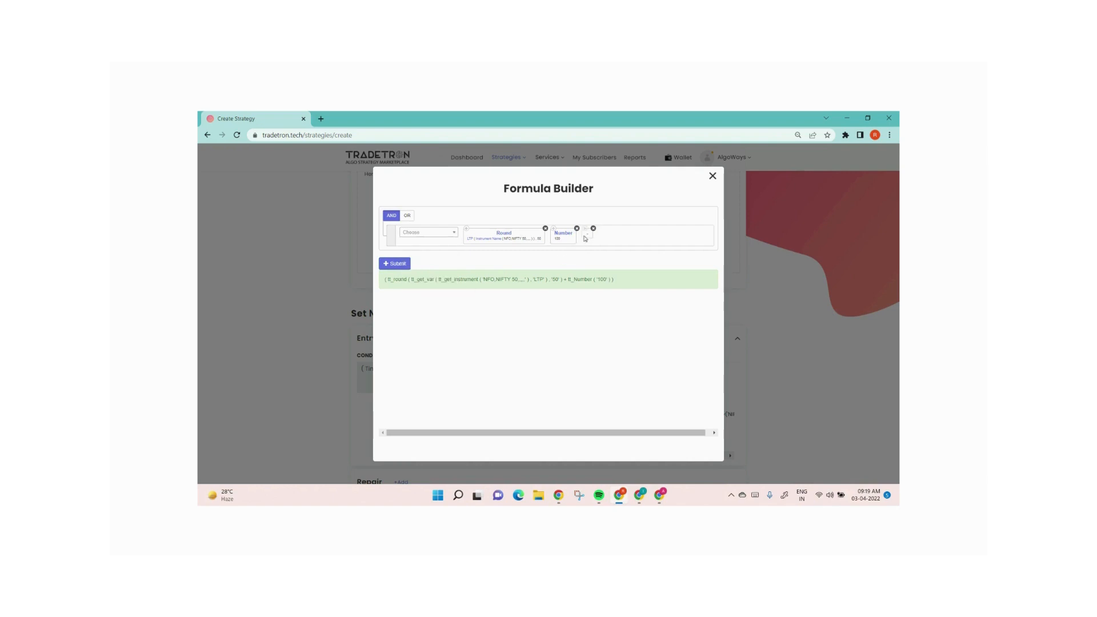
pyautogui.moveTo(586, 239); pyautogui.dragTo(557, 236)
pyautogui.click(412, 264)
pyautogui.click(713, 175)
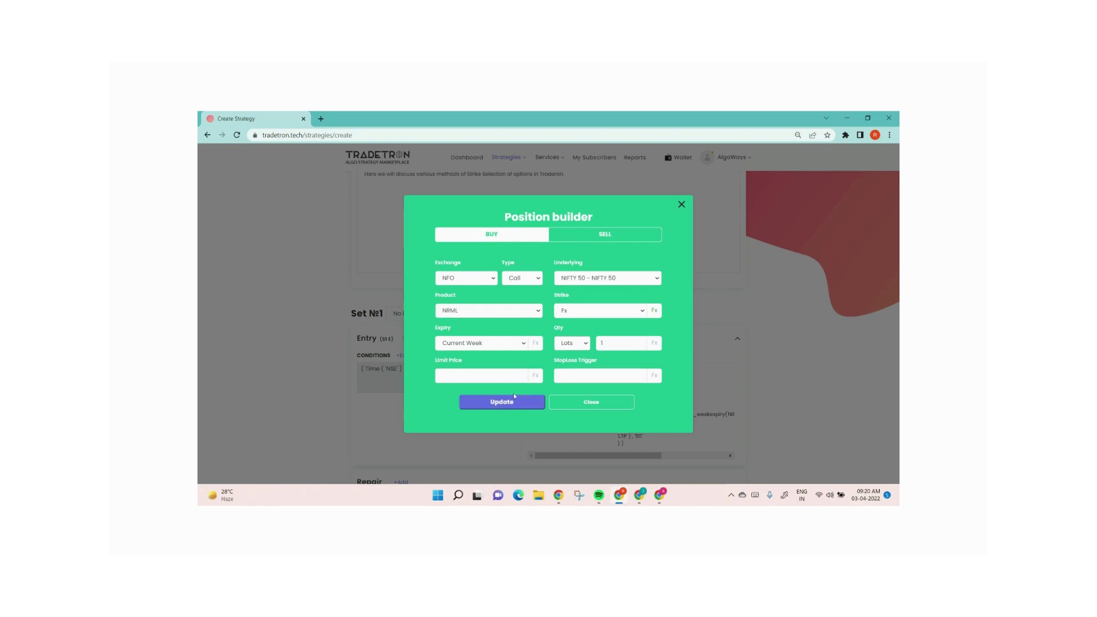
pyautogui.click(611, 400)
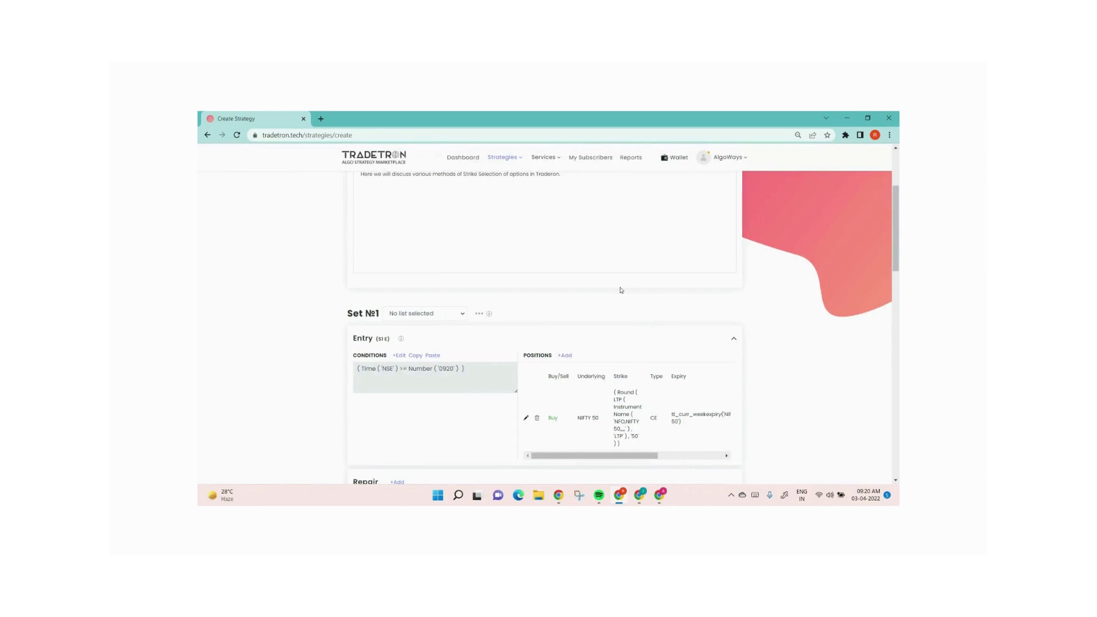
# Delete the NIFTY 50 call position from the entry positions
pyautogui.scroll(-1, 620, 290)
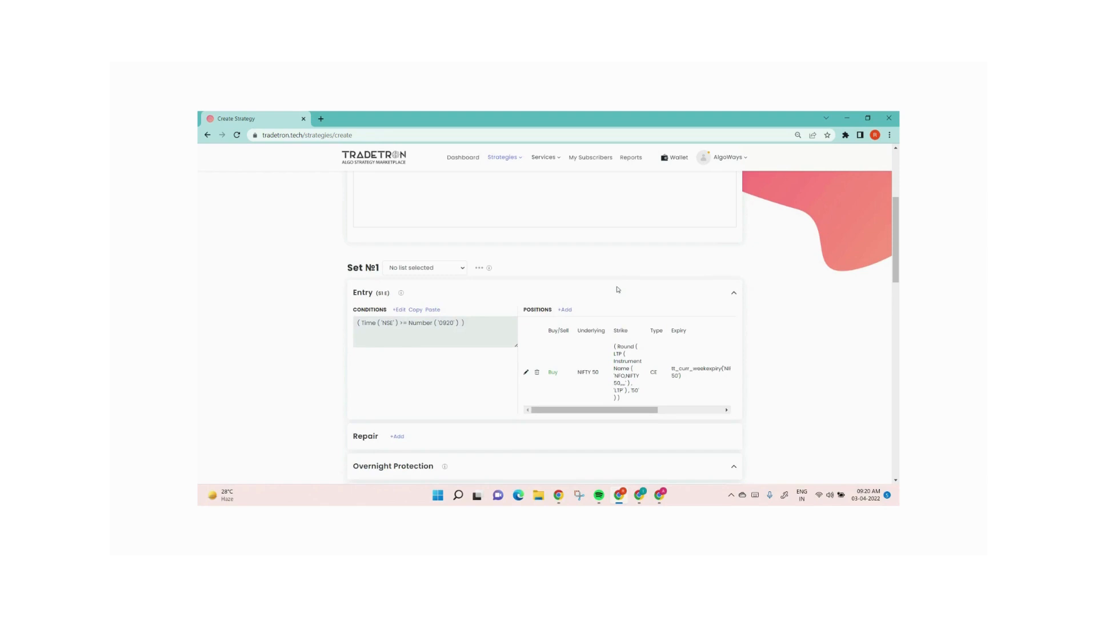
pyautogui.click(538, 373)
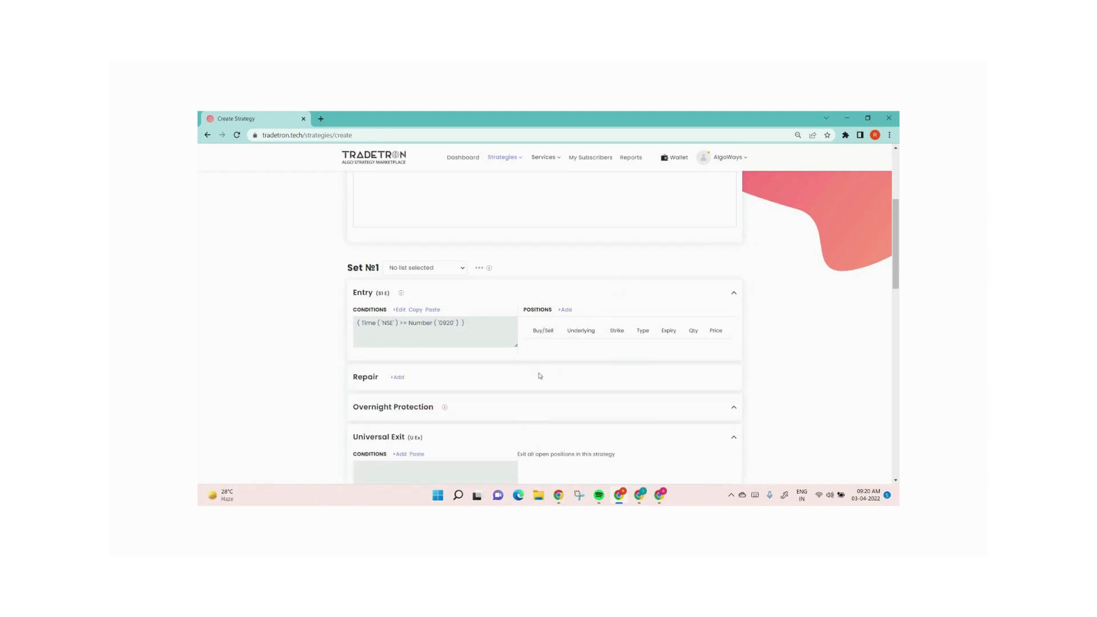
# Add a new Buy entry position on exchange NFO, type Call, with NIFTY 50 as the underlying
pyautogui.click(565, 311)
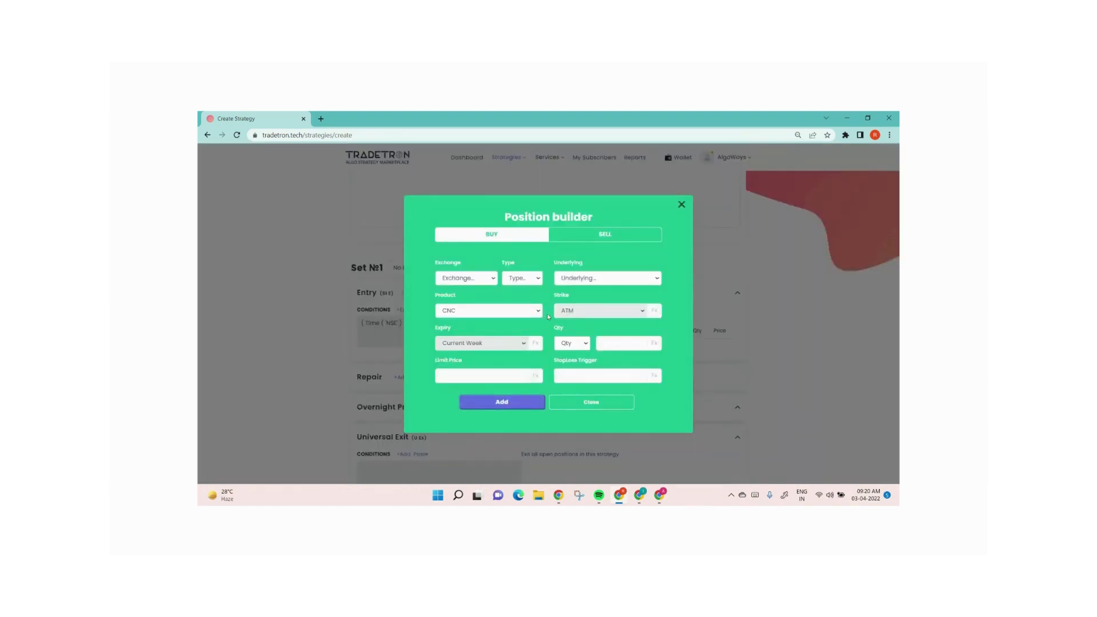
pyautogui.click(469, 278)
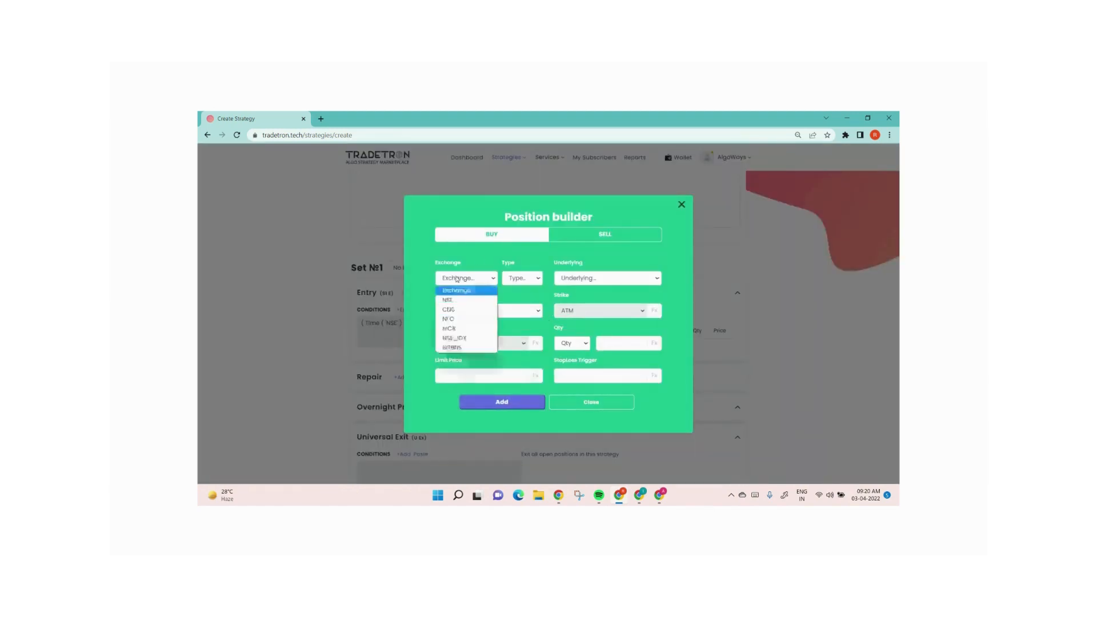
pyautogui.click(459, 319)
pyautogui.click(521, 278)
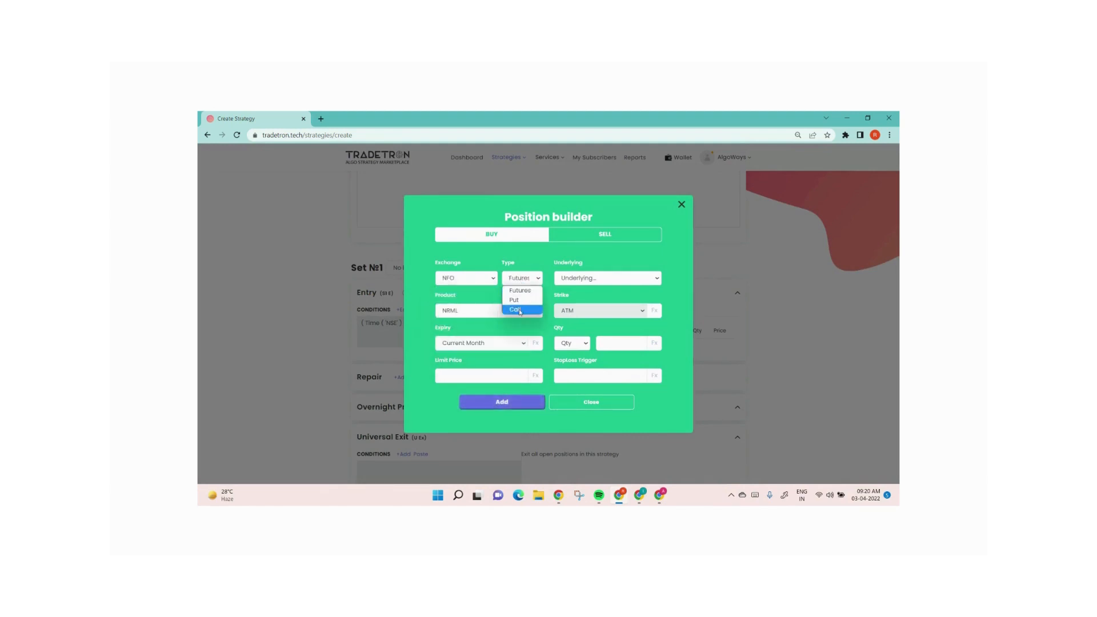
pyautogui.click(520, 311)
pyautogui.click(606, 278)
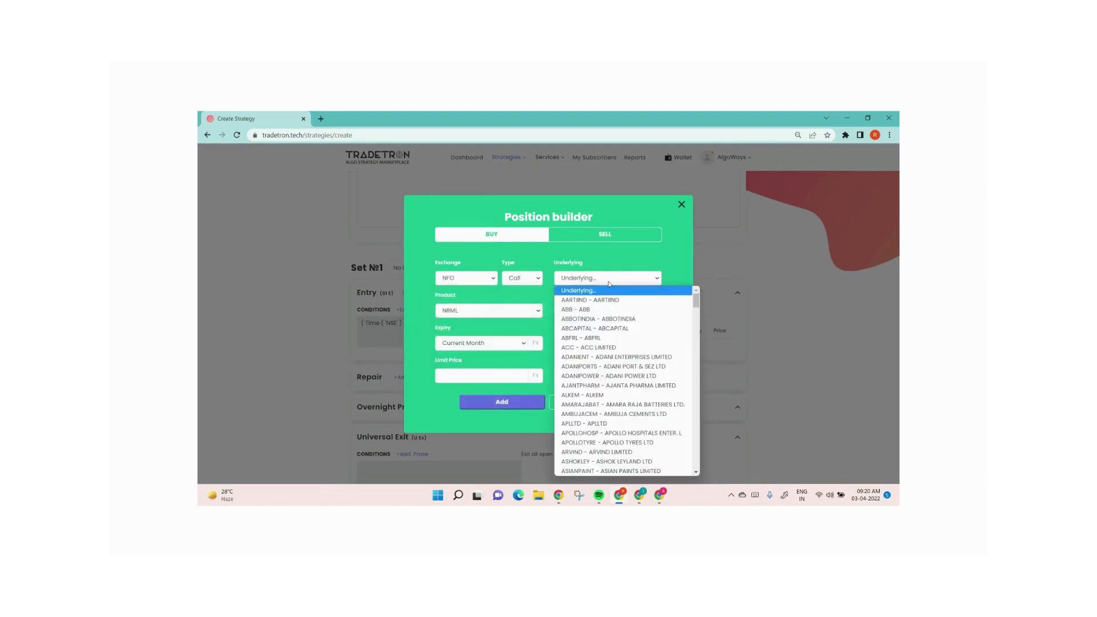
pyautogui.write('nifty')
pyautogui.press('Return')
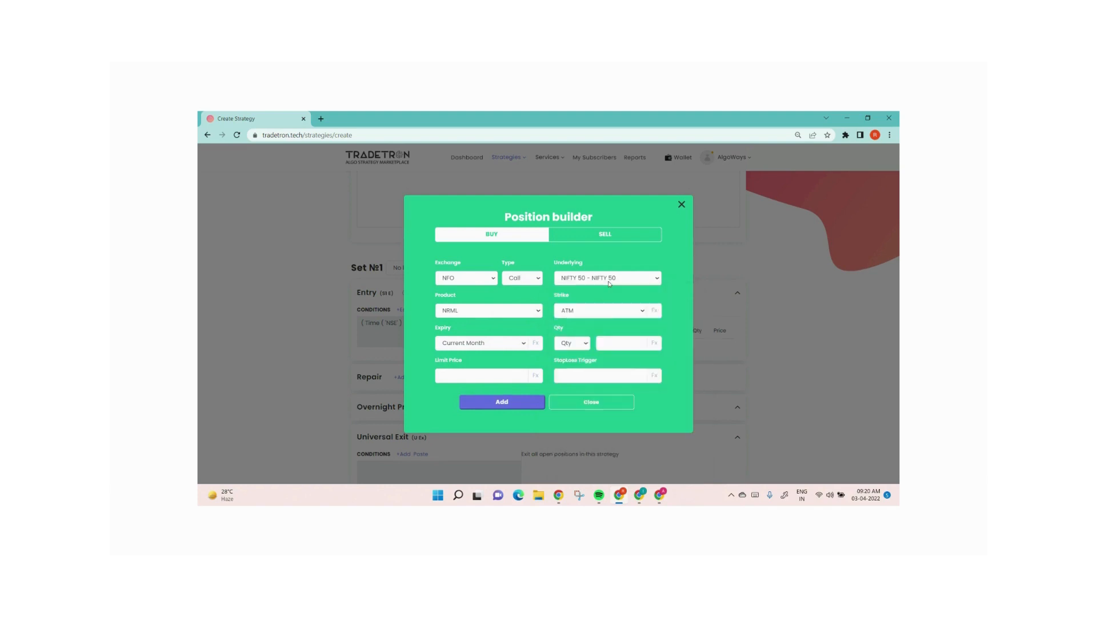
# Switch the new position's strike to a formula (Fx) and open its Formula Builder
pyautogui.click(595, 315)
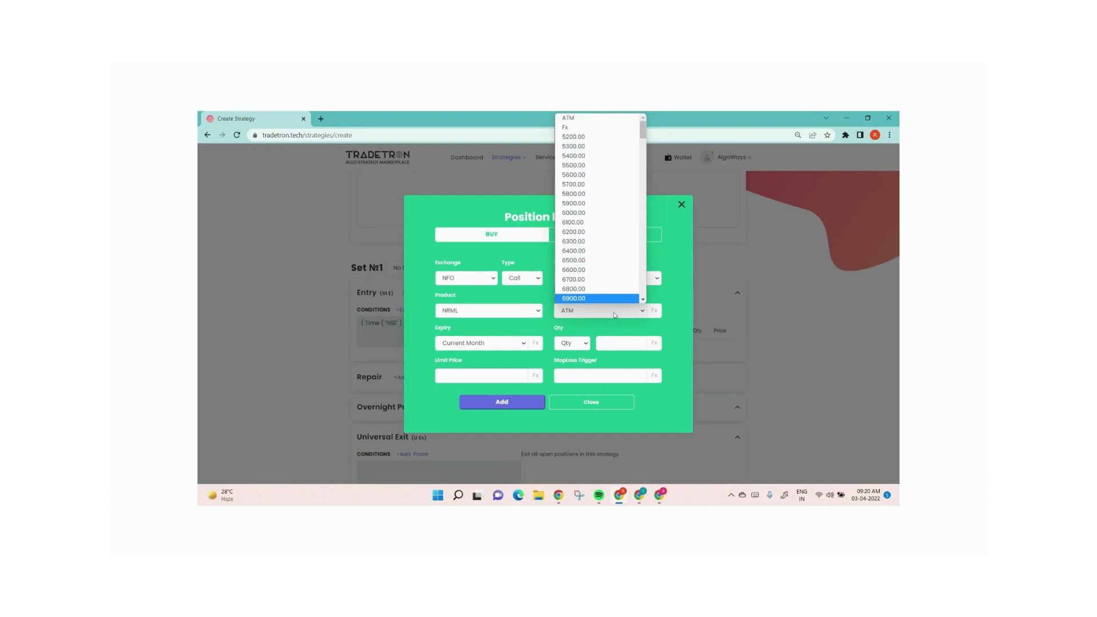
pyautogui.click(568, 127)
pyautogui.click(654, 311)
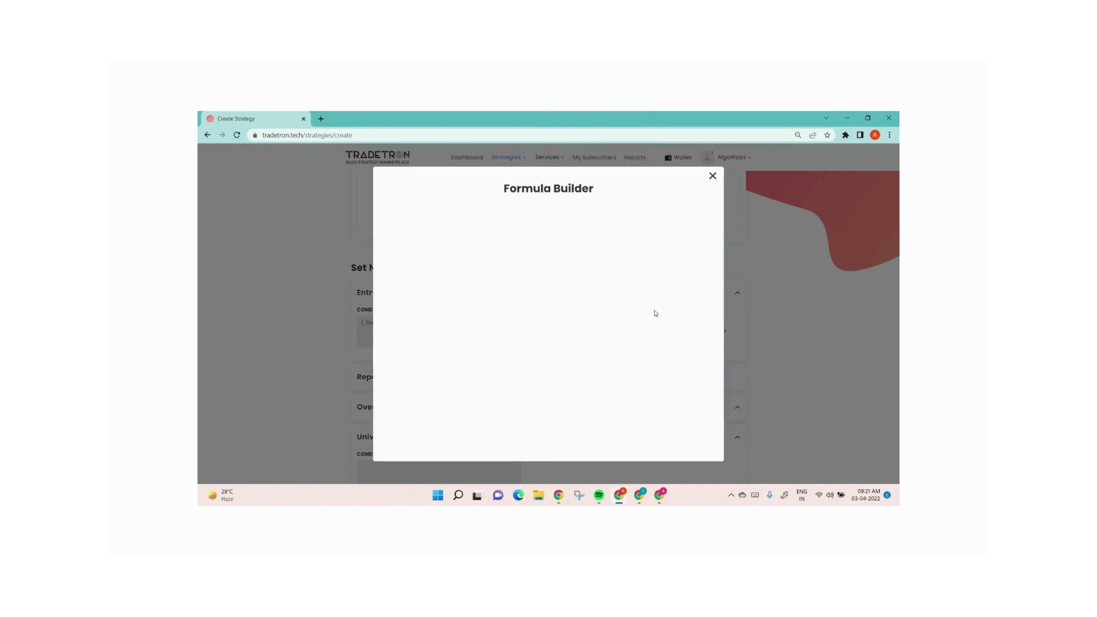
# Insert a Find Strike keyword into the strike formula and set its underlying to NIFTY 50
pyautogui.click(422, 230)
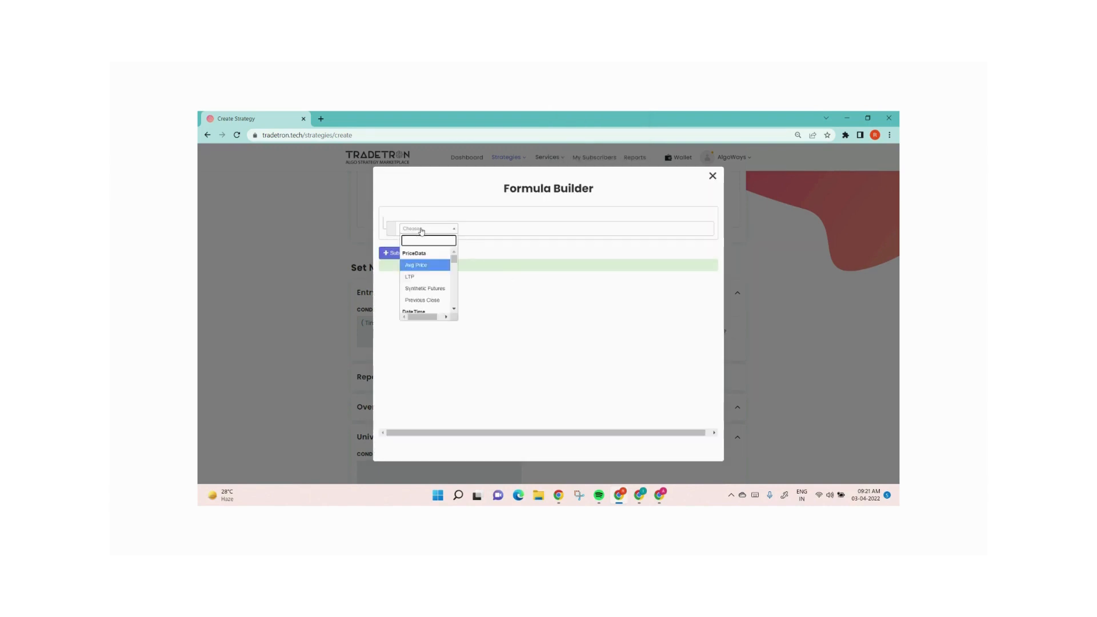
pyautogui.write('match')
pyautogui.press('Return')
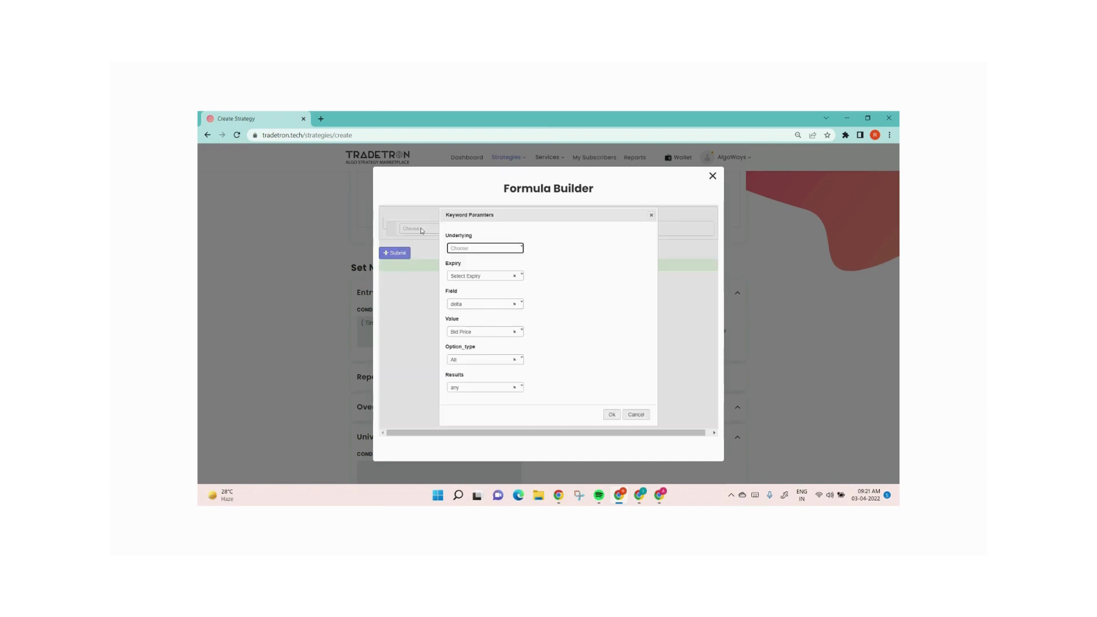
pyautogui.click(481, 250)
pyautogui.write('nifty')
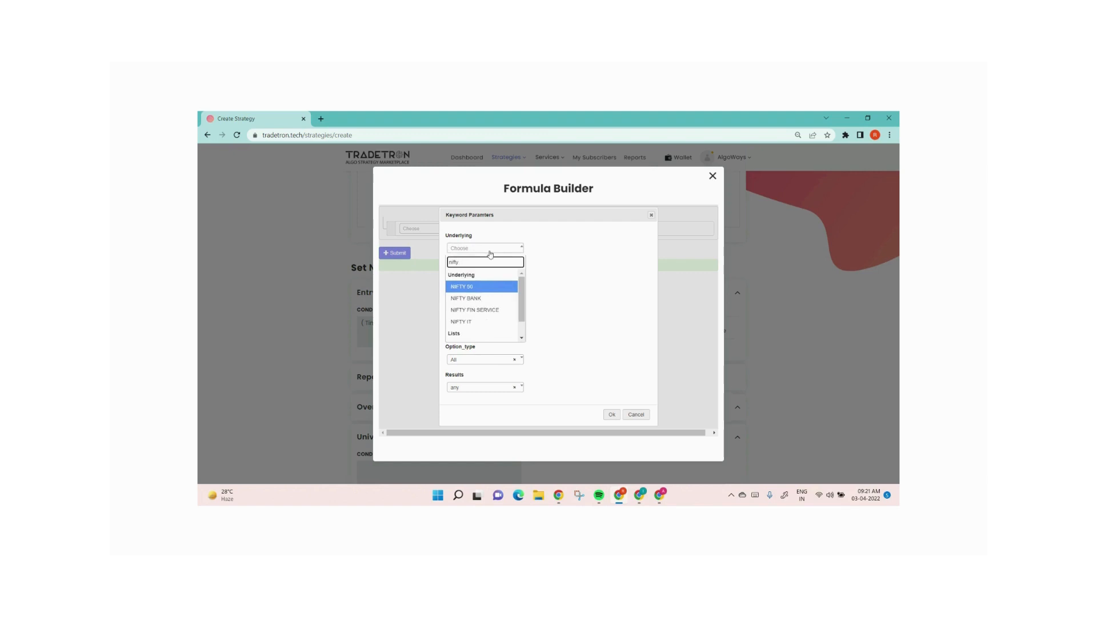
pyautogui.hotkey('ctrl', '+')
pyautogui.hotkey('ctrl', '+')
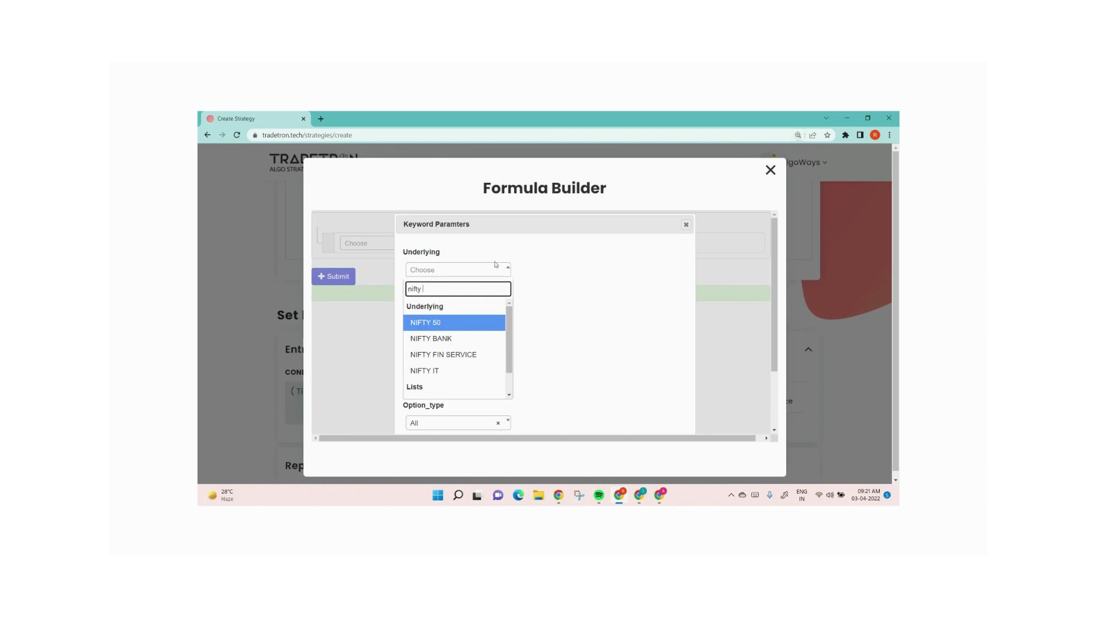
pyautogui.click(448, 327)
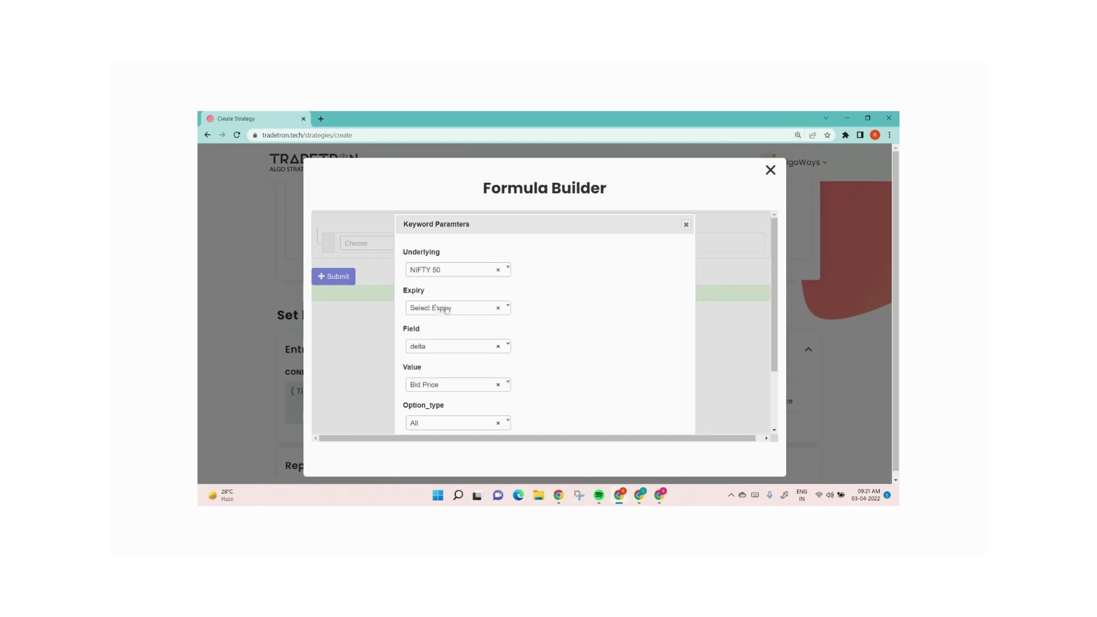
# Keep the Find Strike field as delta, set its value to Number and its option type to CE
pyautogui.click(436, 349)
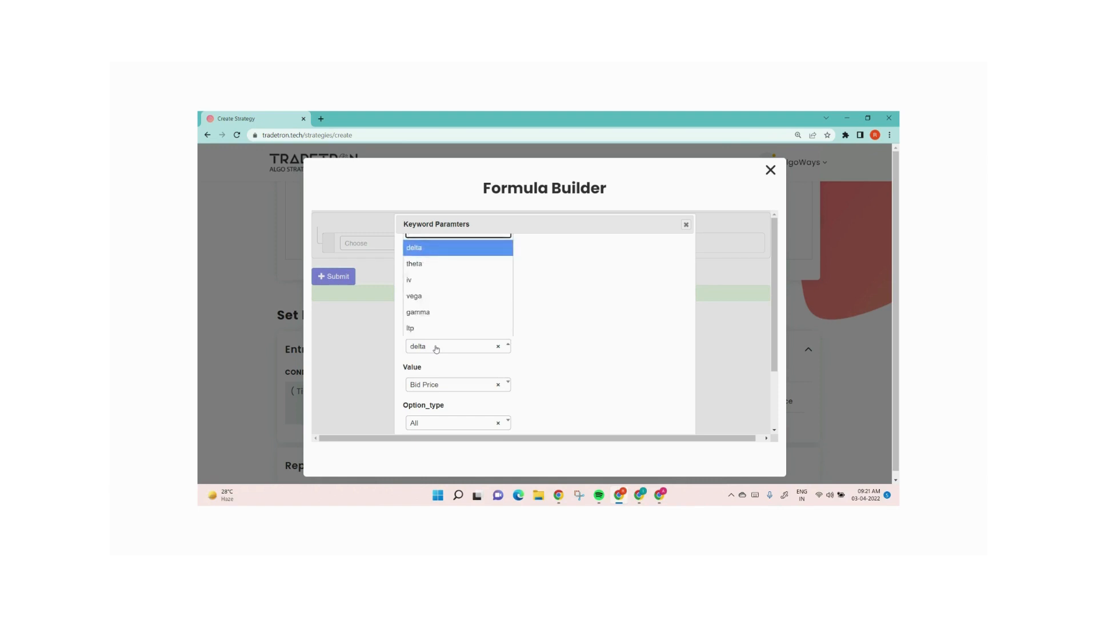
pyautogui.click(436, 349)
pyautogui.scroll(-1, 435, 349)
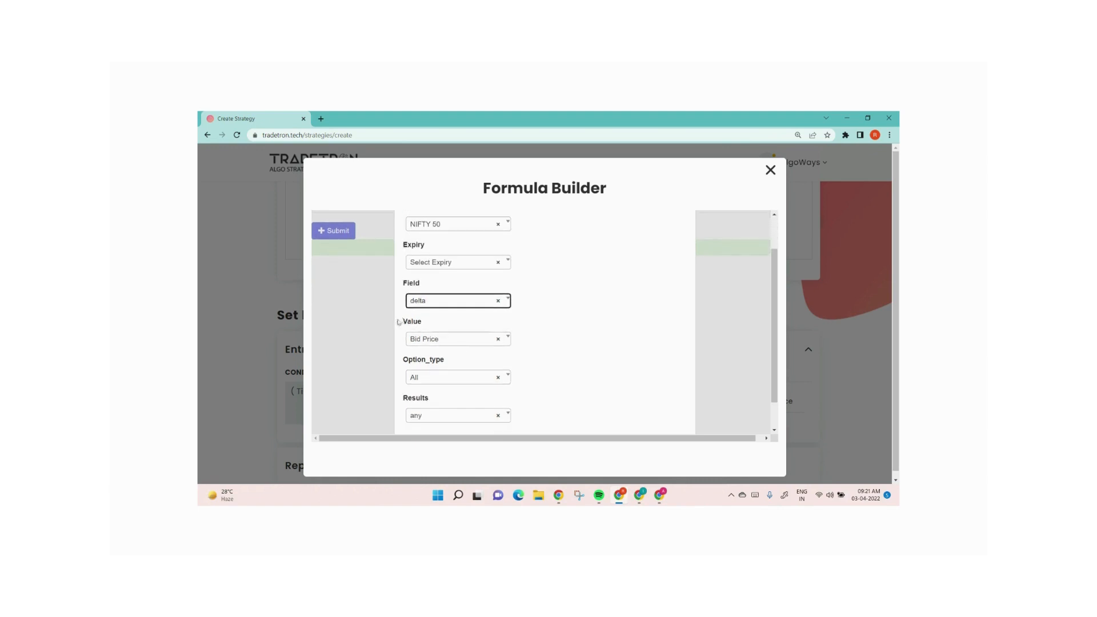
pyautogui.click(446, 345)
pyautogui.write('number')
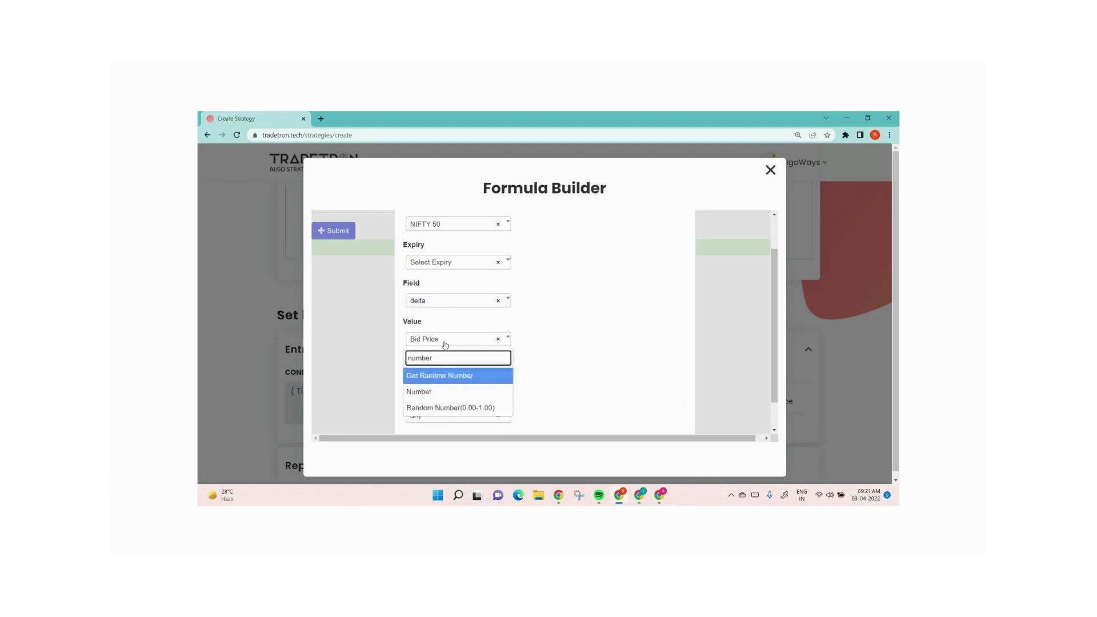
pyautogui.press('Down')
pyautogui.press('Return')
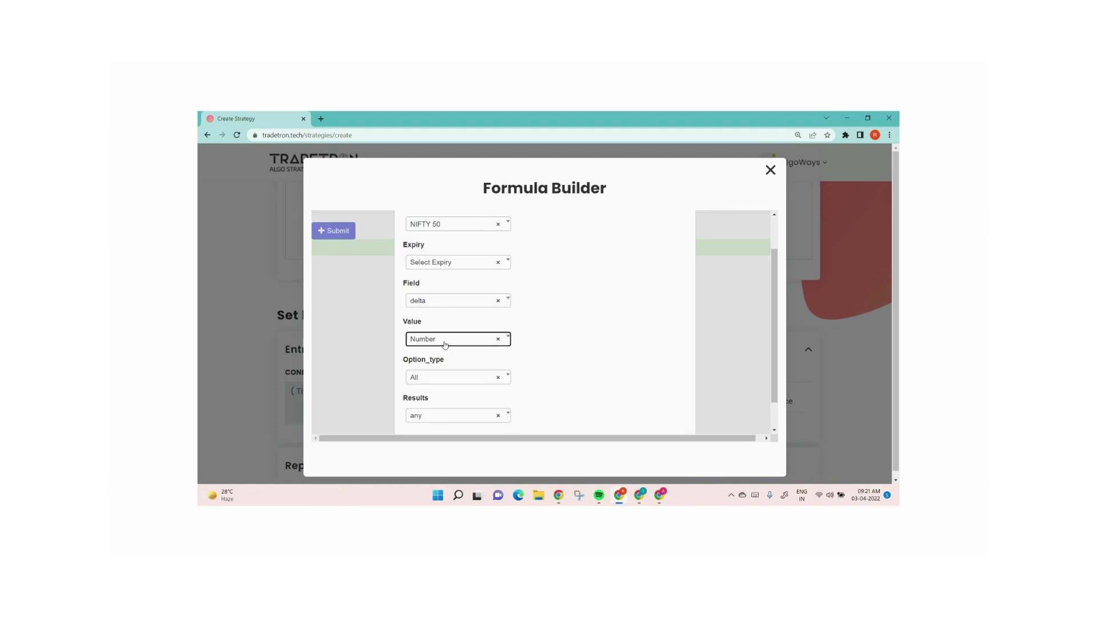
pyautogui.click(461, 382)
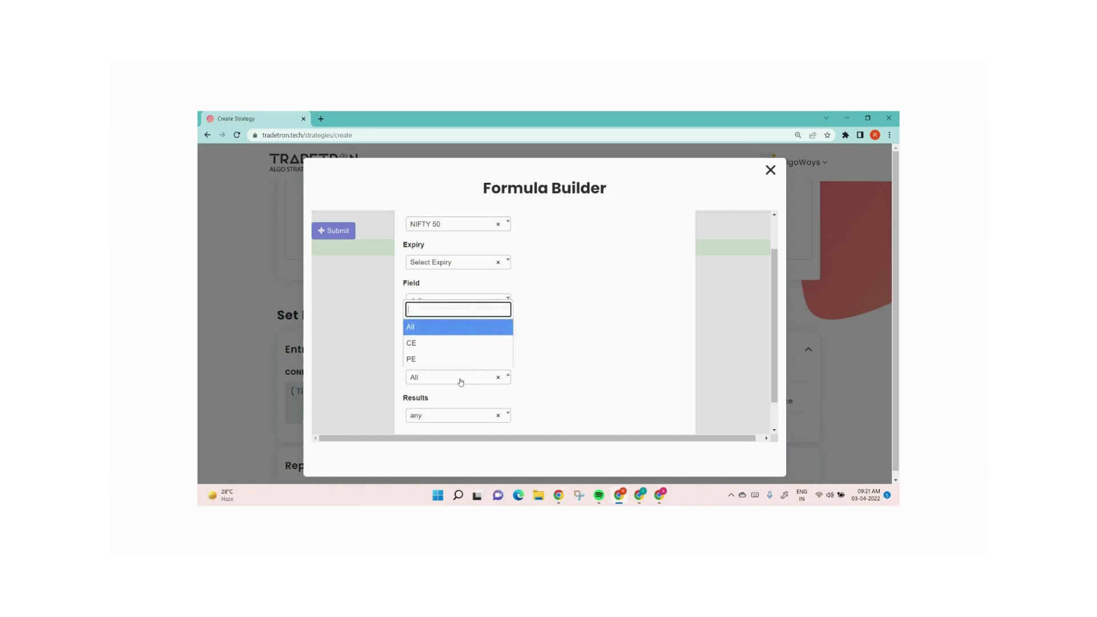
pyautogui.click(436, 343)
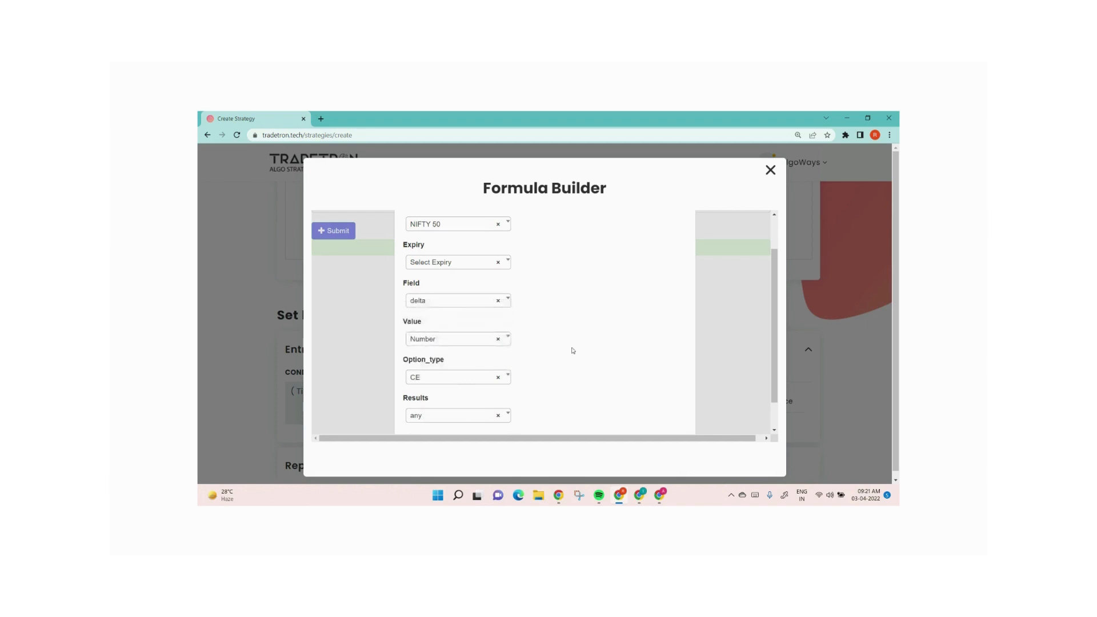
# Keep the Find Strike results as any and confirm the keyword parameters
pyautogui.scroll(-1, 571, 349)
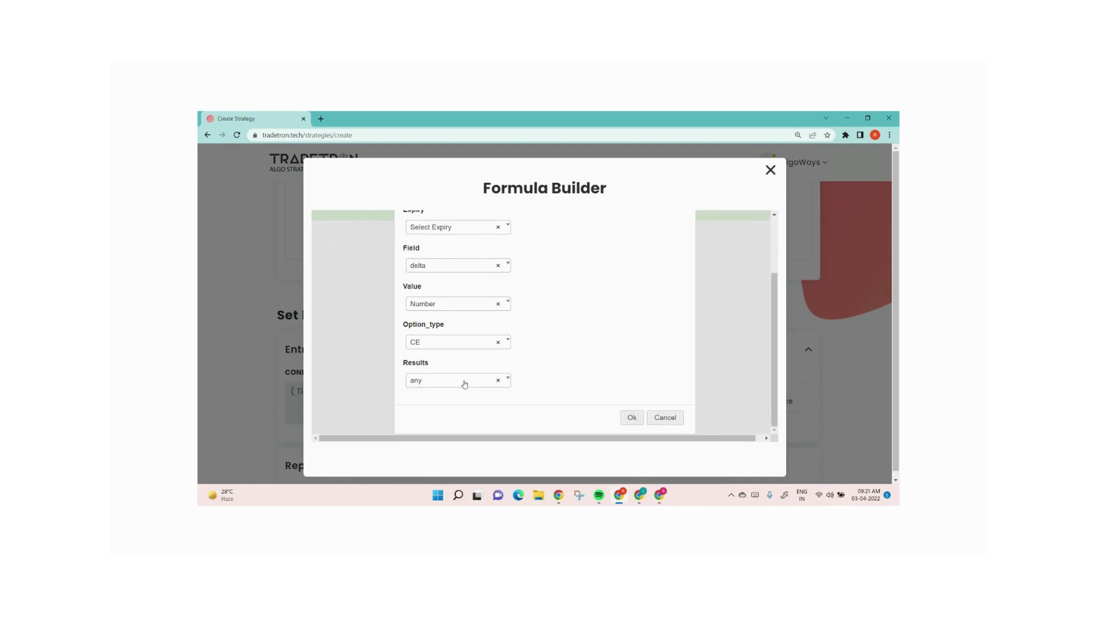
pyautogui.click(465, 381)
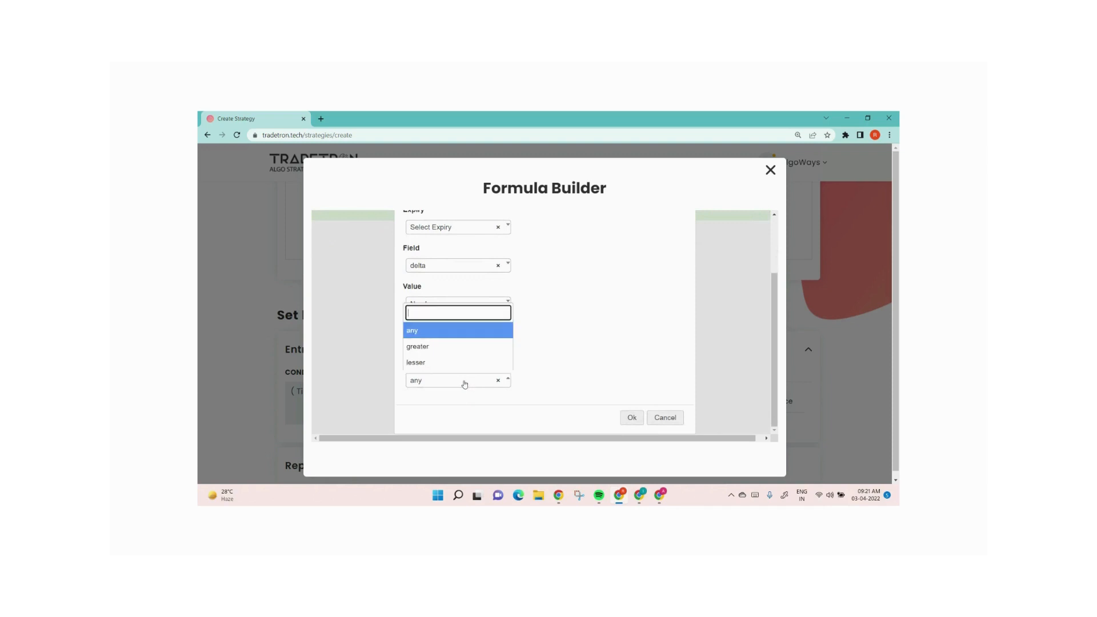
pyautogui.click(459, 335)
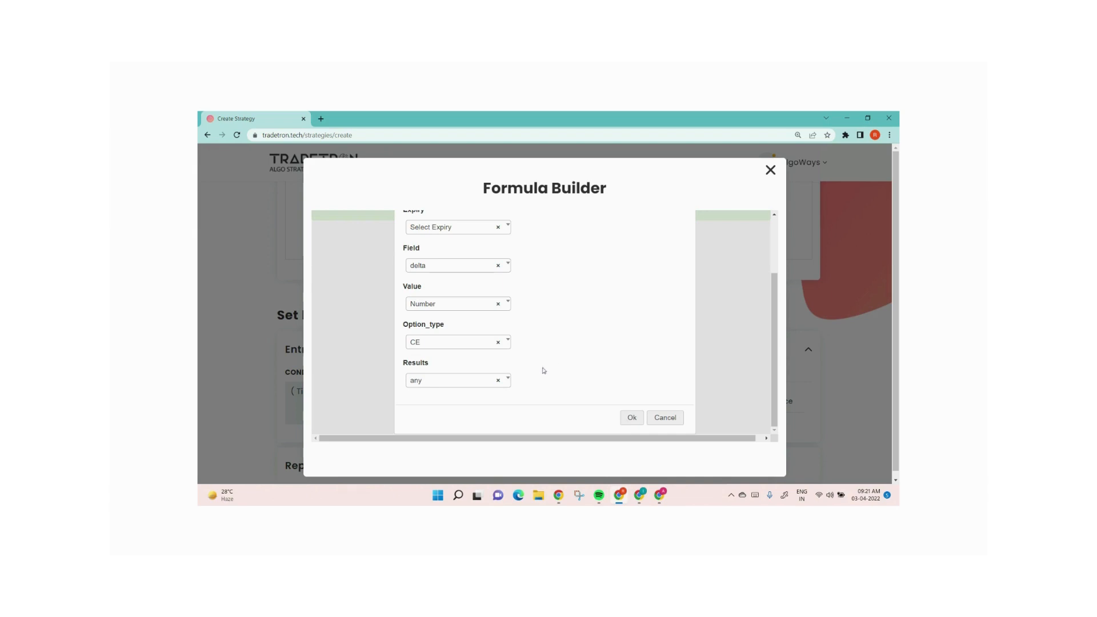
pyautogui.click(471, 381)
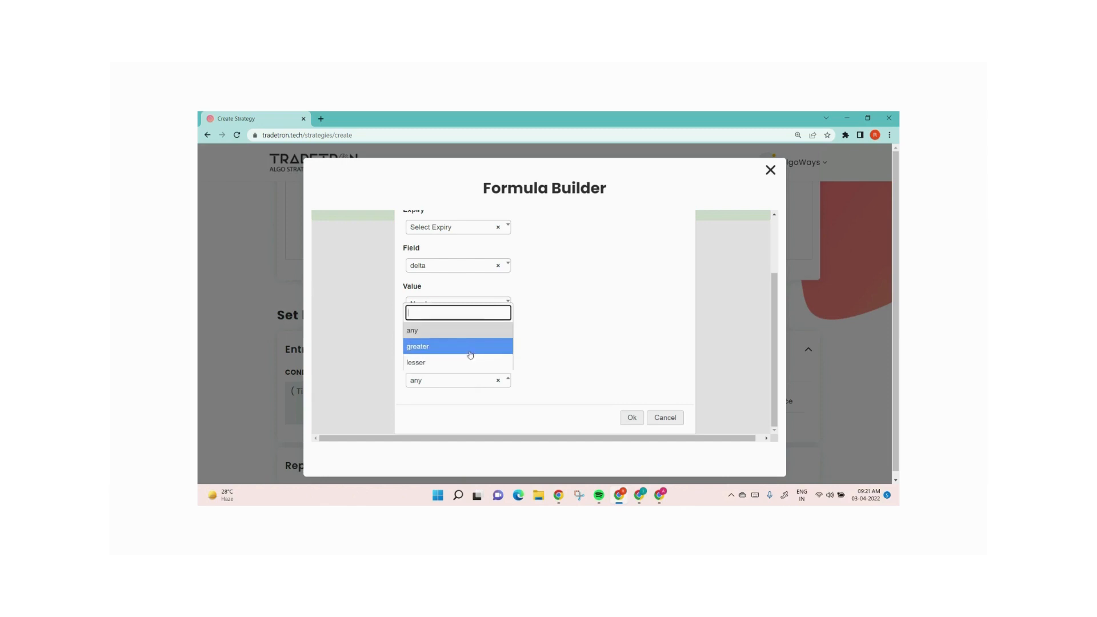
pyautogui.click(591, 353)
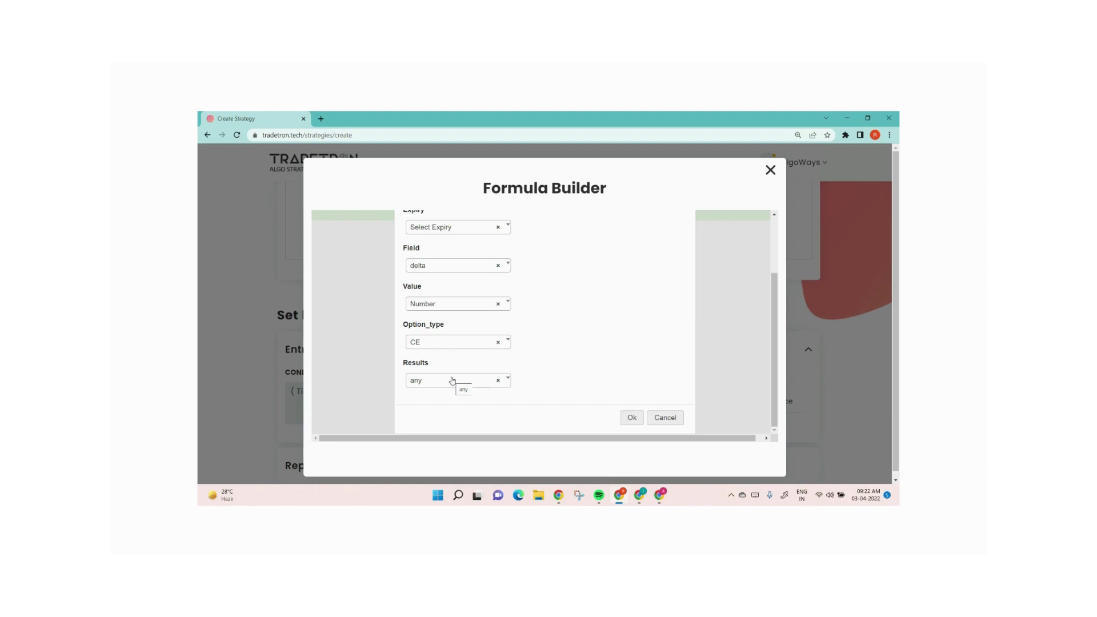
pyautogui.click(632, 418)
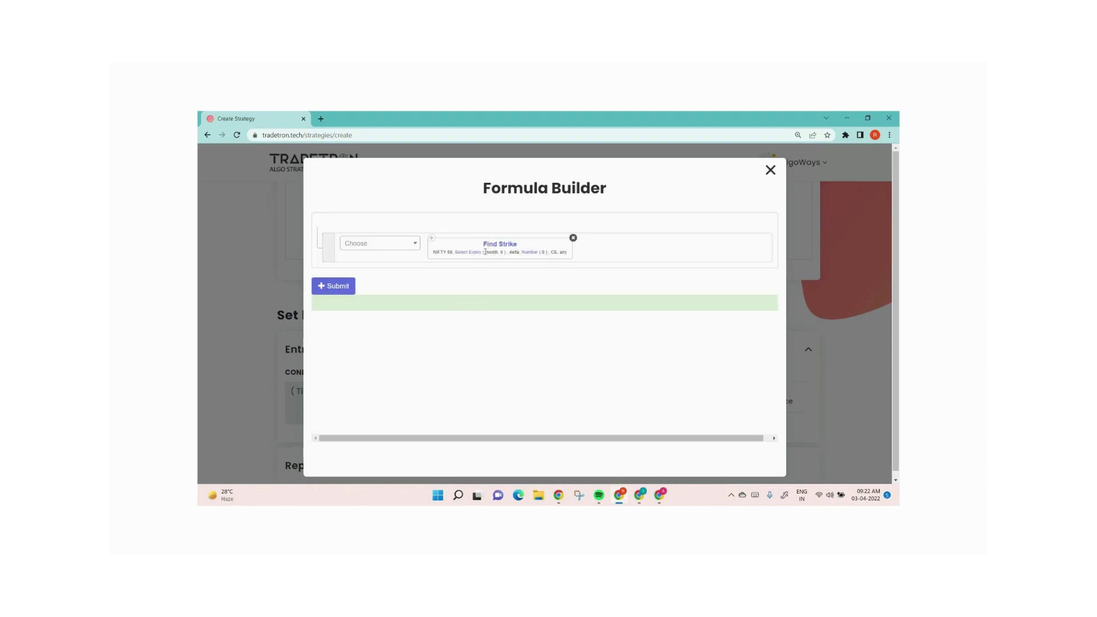
# Set the Find Strike expiry to week with an offset of 0
pyautogui.click(465, 253)
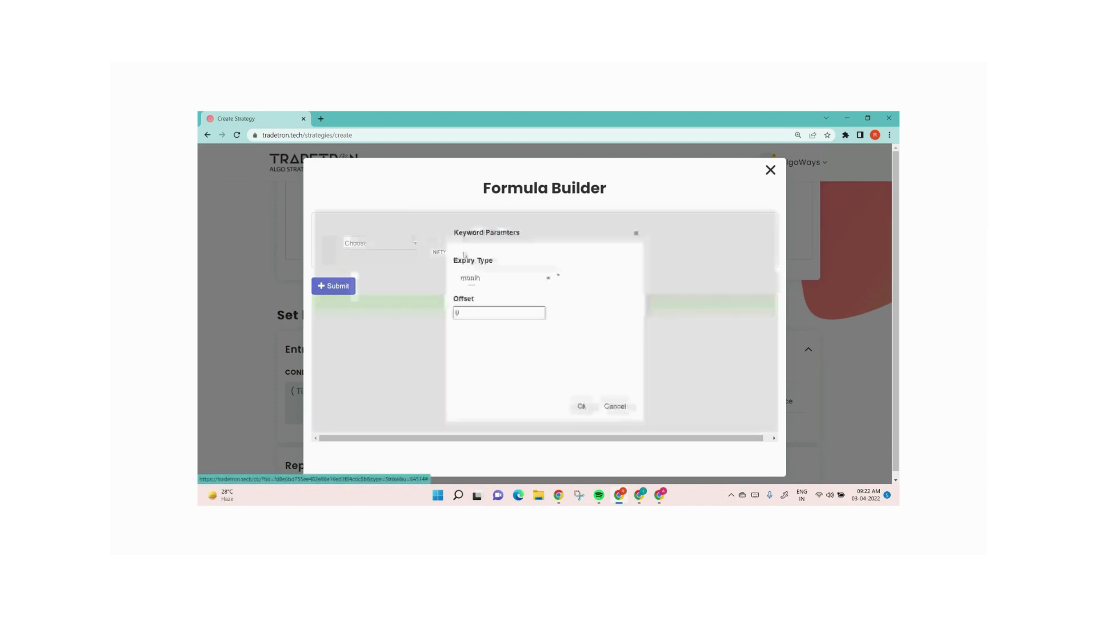
pyautogui.click(483, 283)
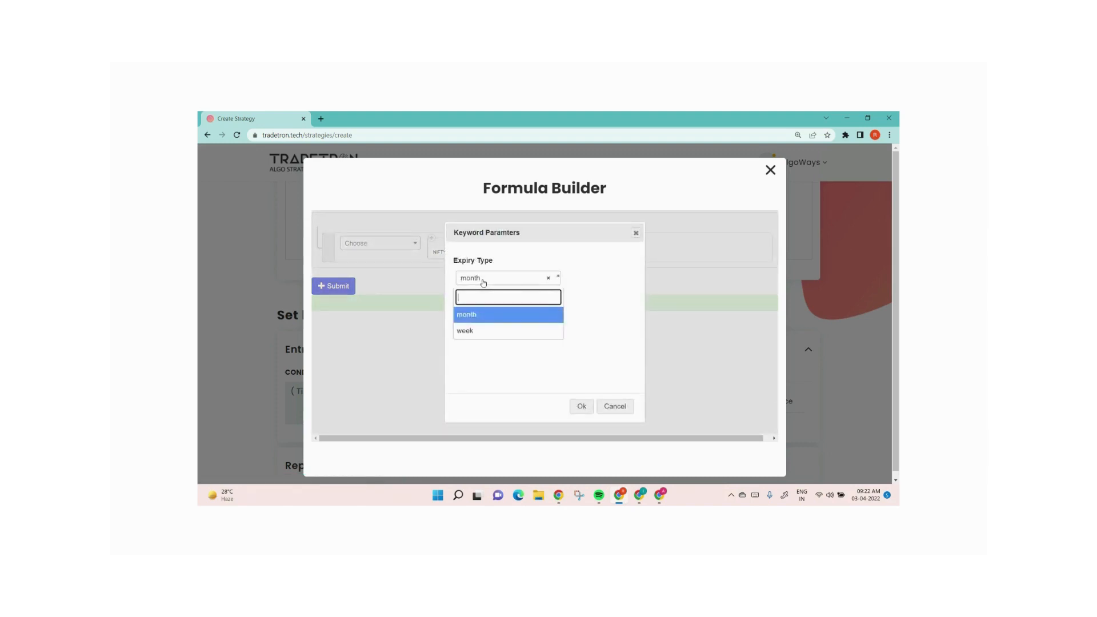
pyautogui.click(487, 332)
pyautogui.click(464, 315)
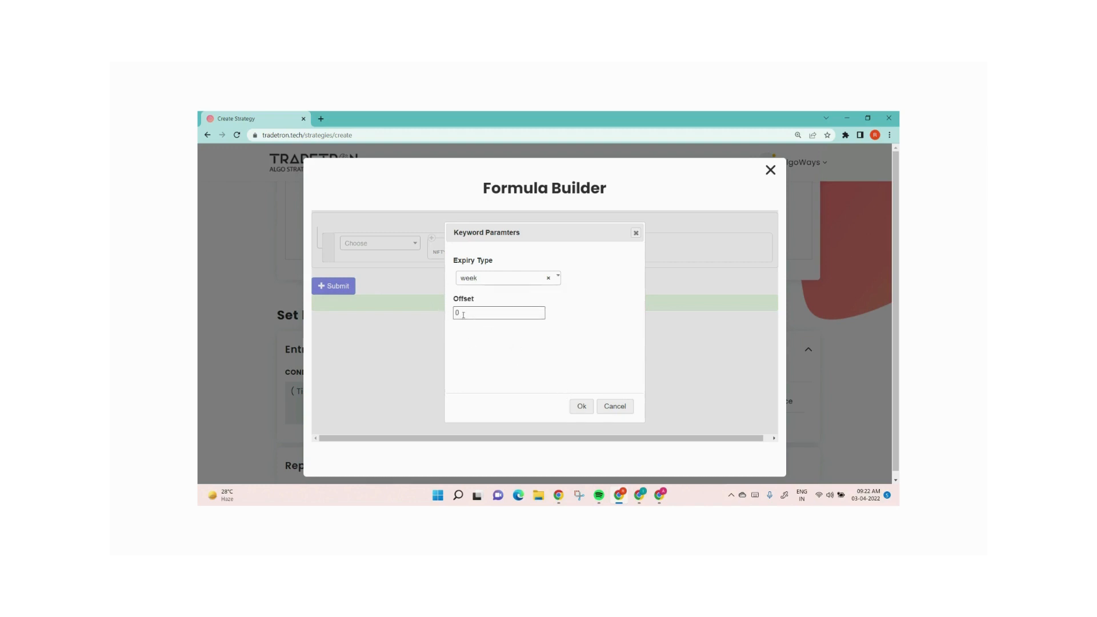
pyautogui.moveTo(464, 315); pyautogui.dragTo(447, 320)
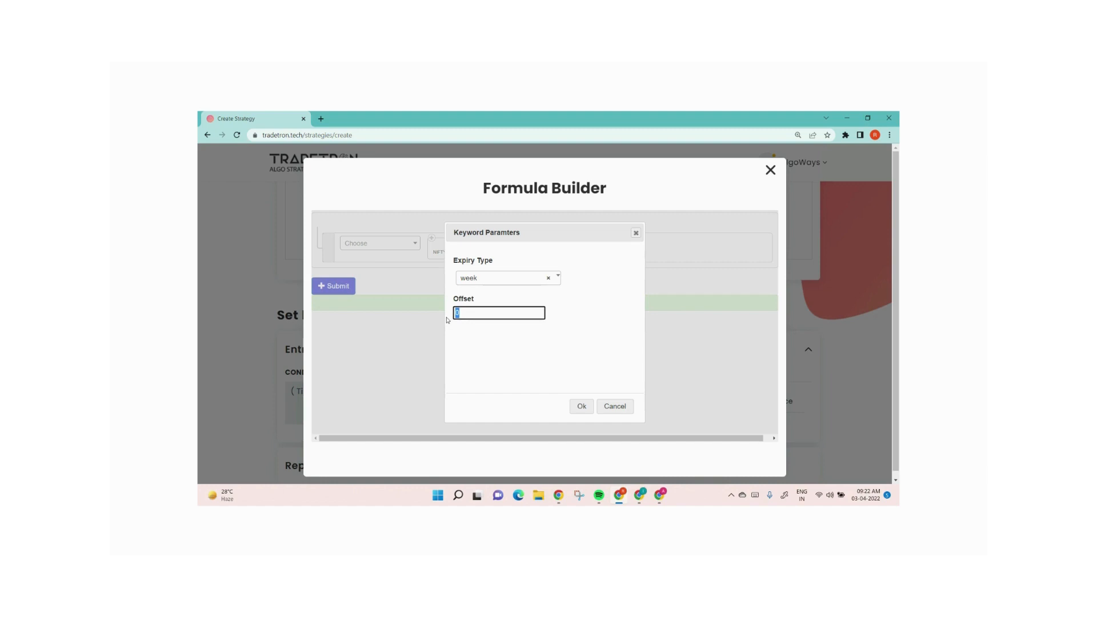
pyautogui.write('1')
pyautogui.write('2')
pyautogui.write('0')
pyautogui.click(581, 405)
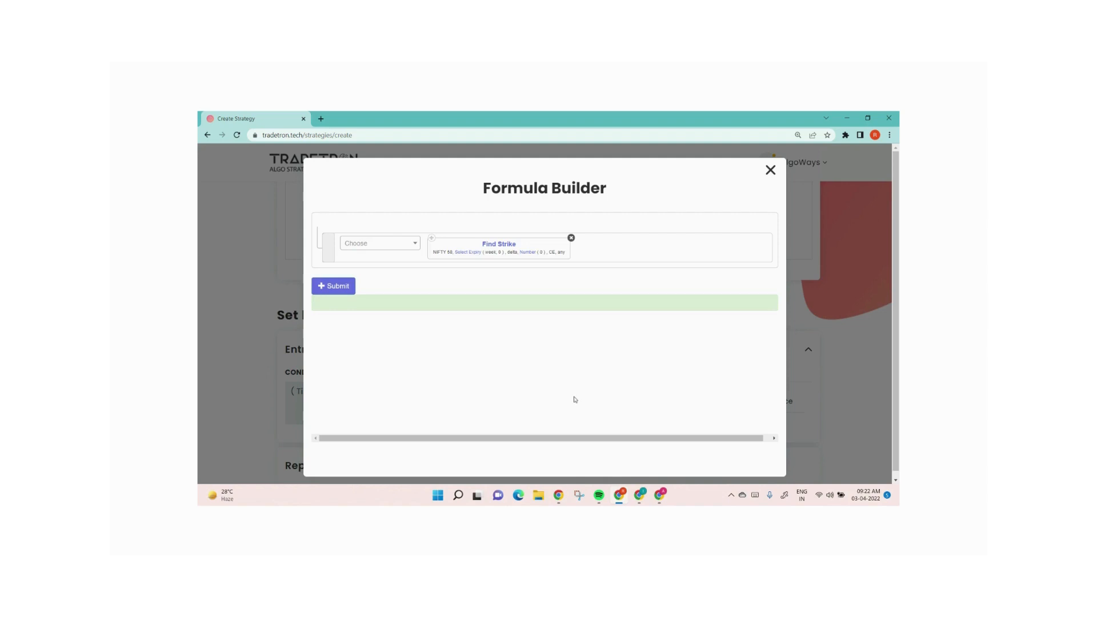
# Set the Find Strike delta number to 0.30, submit the formula and close the Formula Builder
pyautogui.click(527, 253)
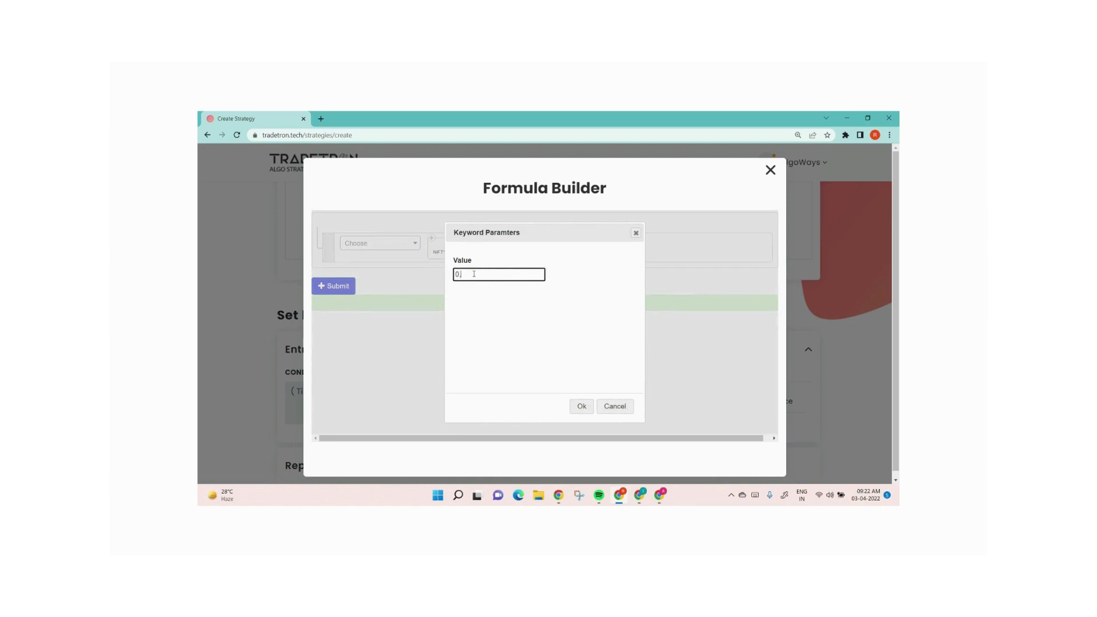
pyautogui.write('.50')
pyautogui.click(582, 407)
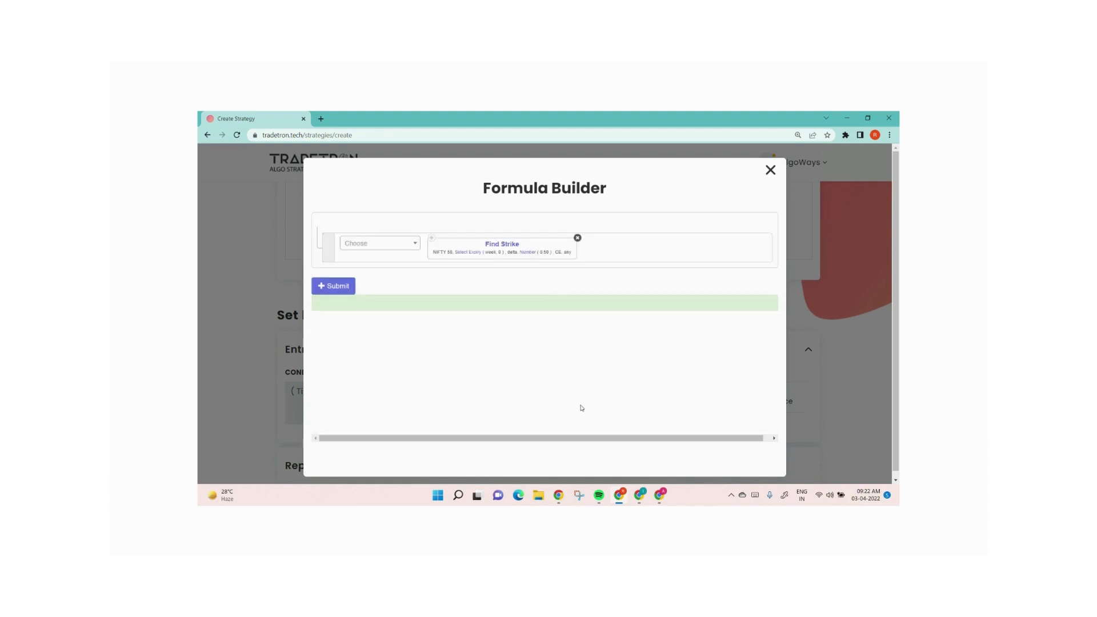
pyautogui.click(528, 254)
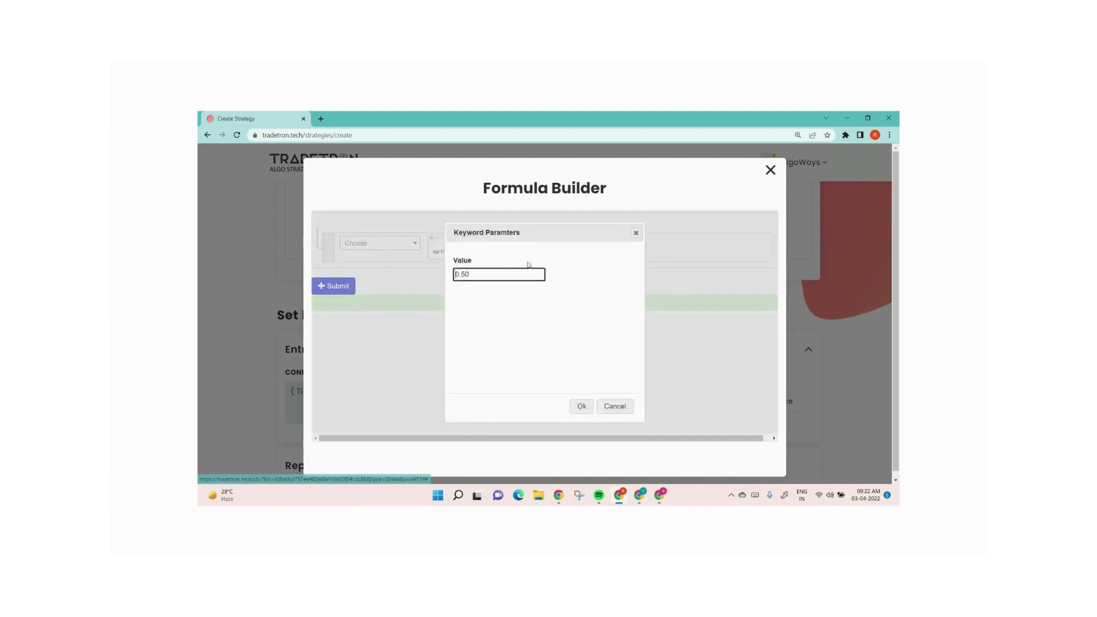
pyautogui.moveTo(463, 275); pyautogui.dragTo(503, 277)
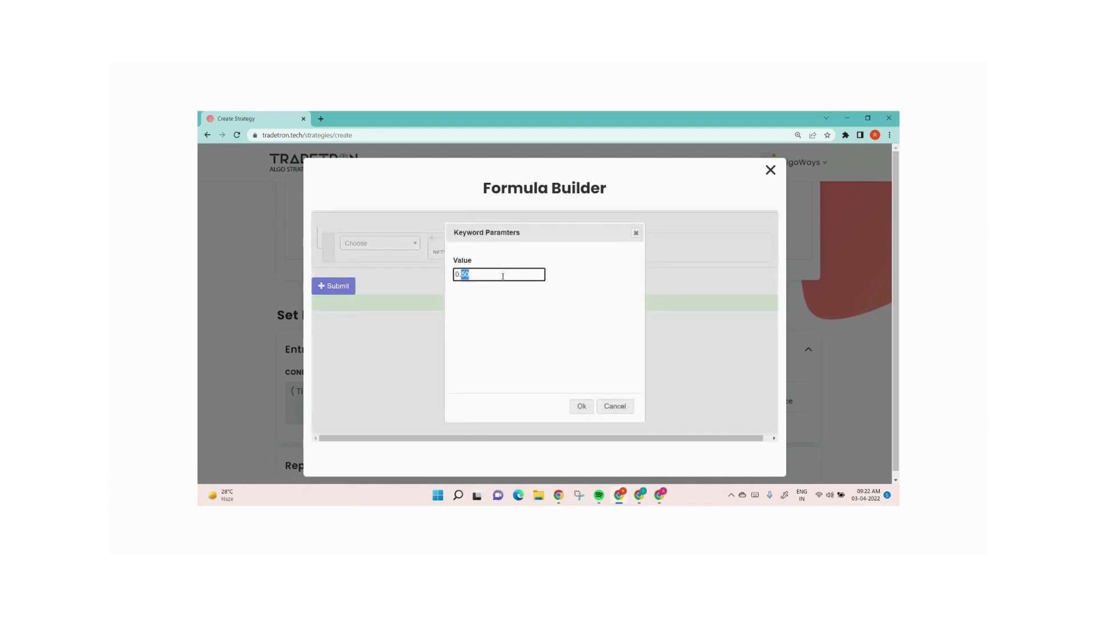
pyautogui.write('30')
pyautogui.click(574, 407)
pyautogui.click(340, 291)
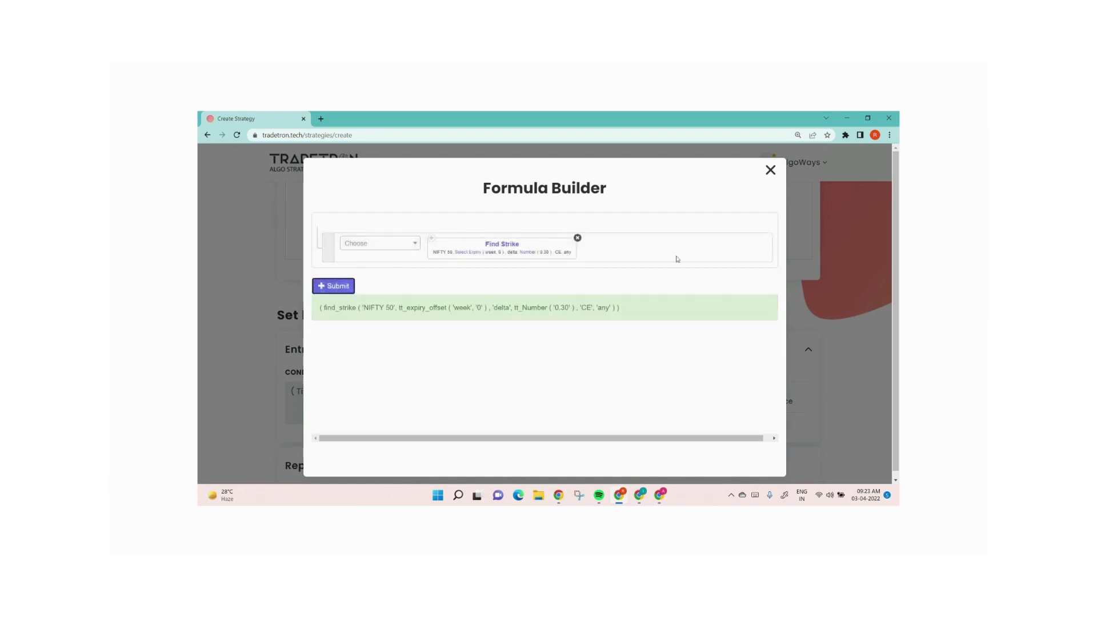
pyautogui.click(770, 170)
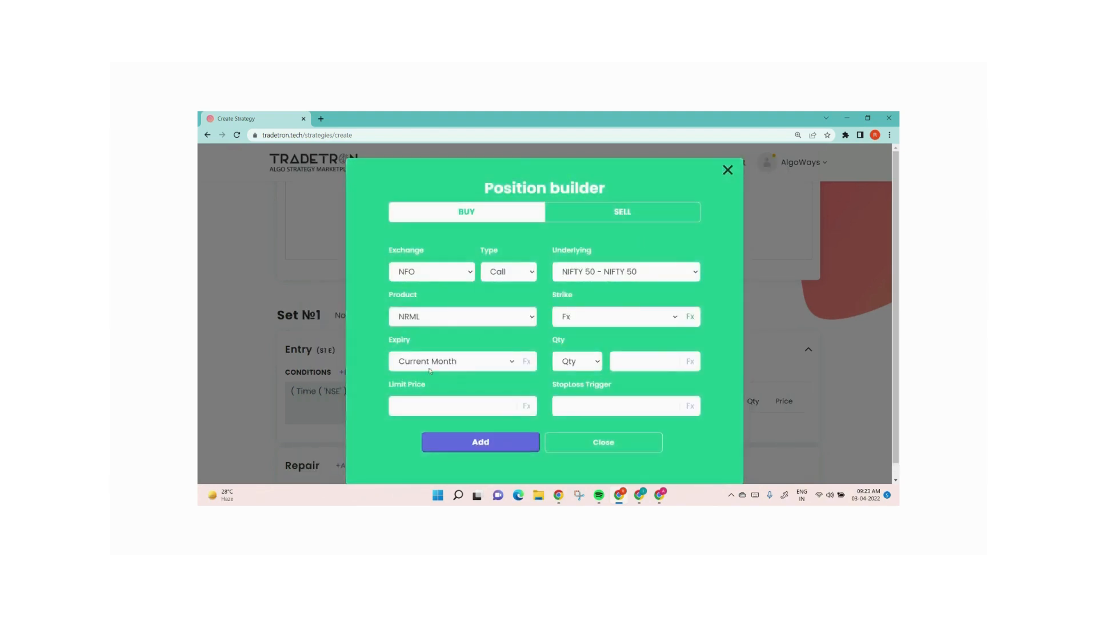
# Add the position with Current Week expiry and a quantity of 1 lot, then close the position builder
pyautogui.click(417, 359)
pyautogui.scroll(1, 451, 122)
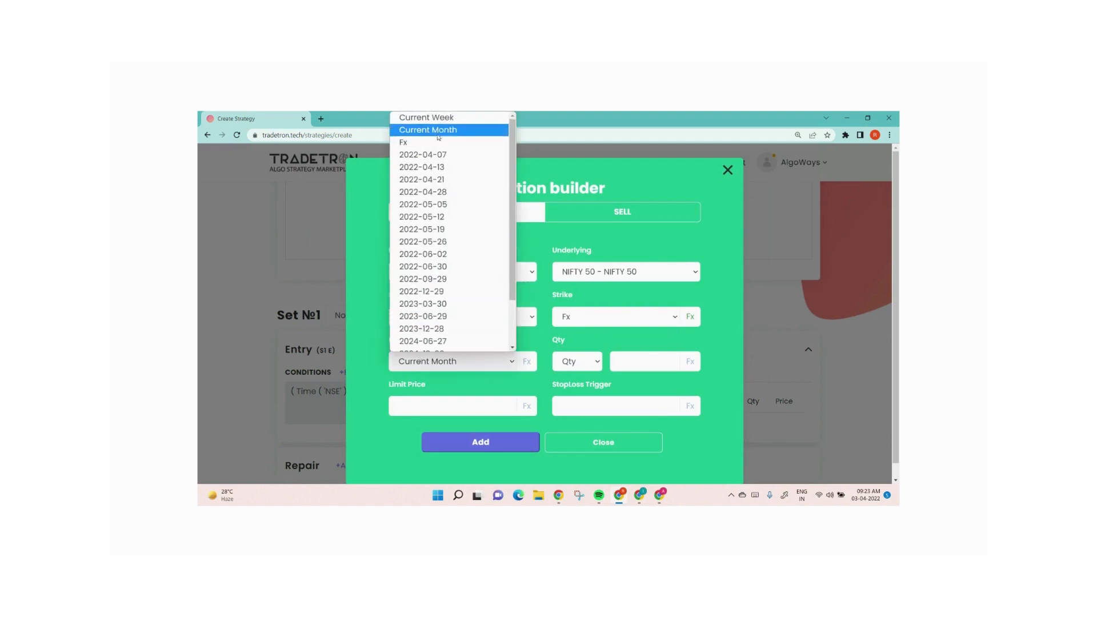
pyautogui.click(451, 118)
pyautogui.click(570, 364)
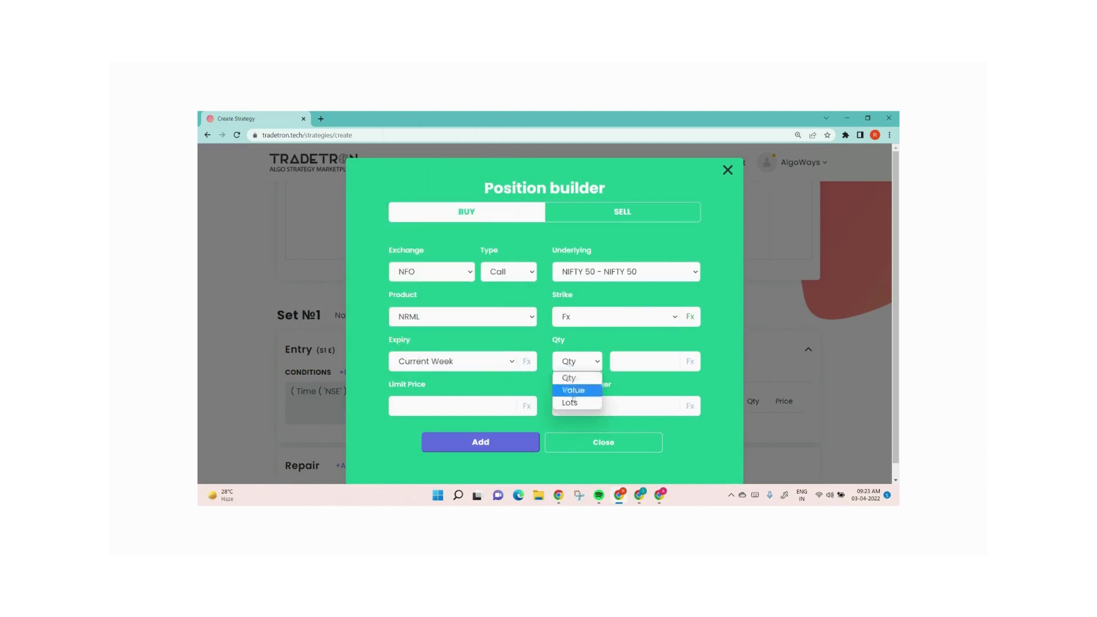
pyautogui.click(573, 399)
pyautogui.write('1')
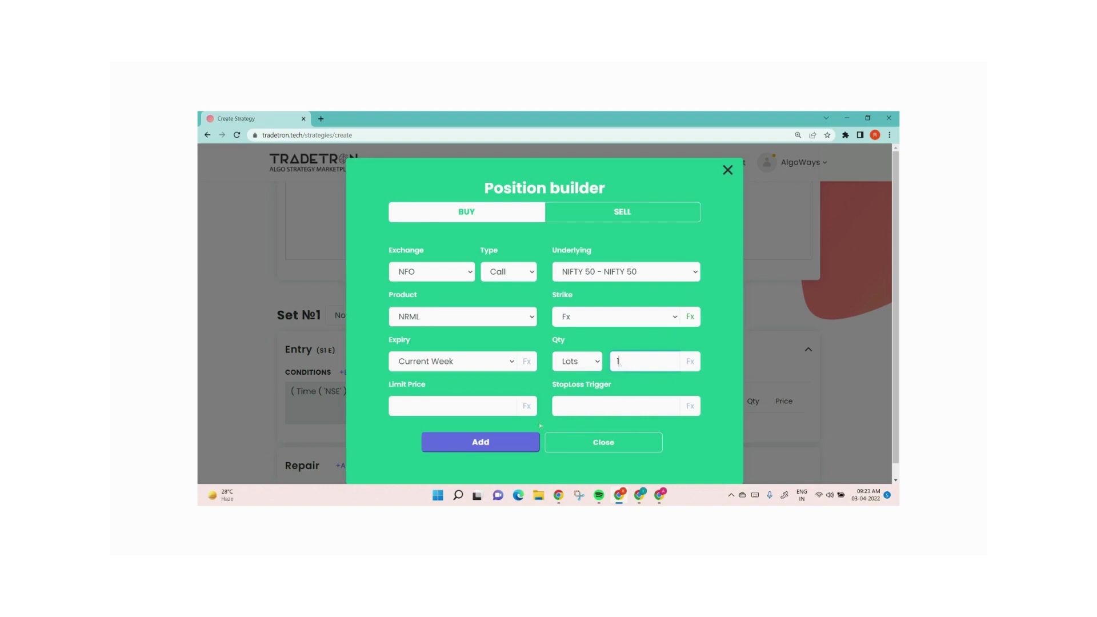
pyautogui.click(486, 445)
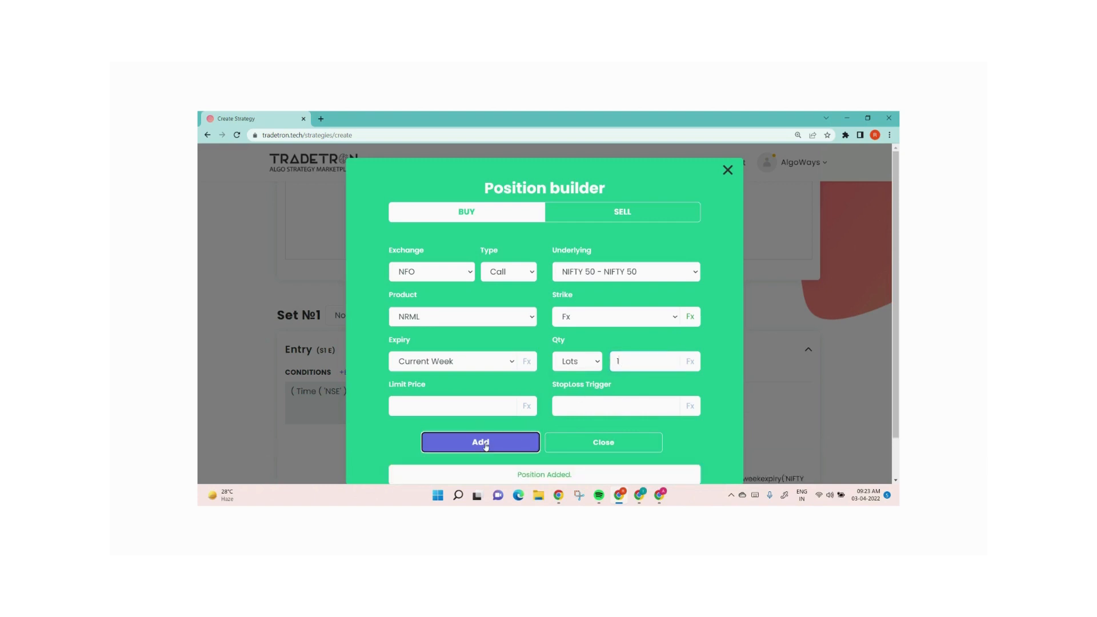
pyautogui.click(604, 444)
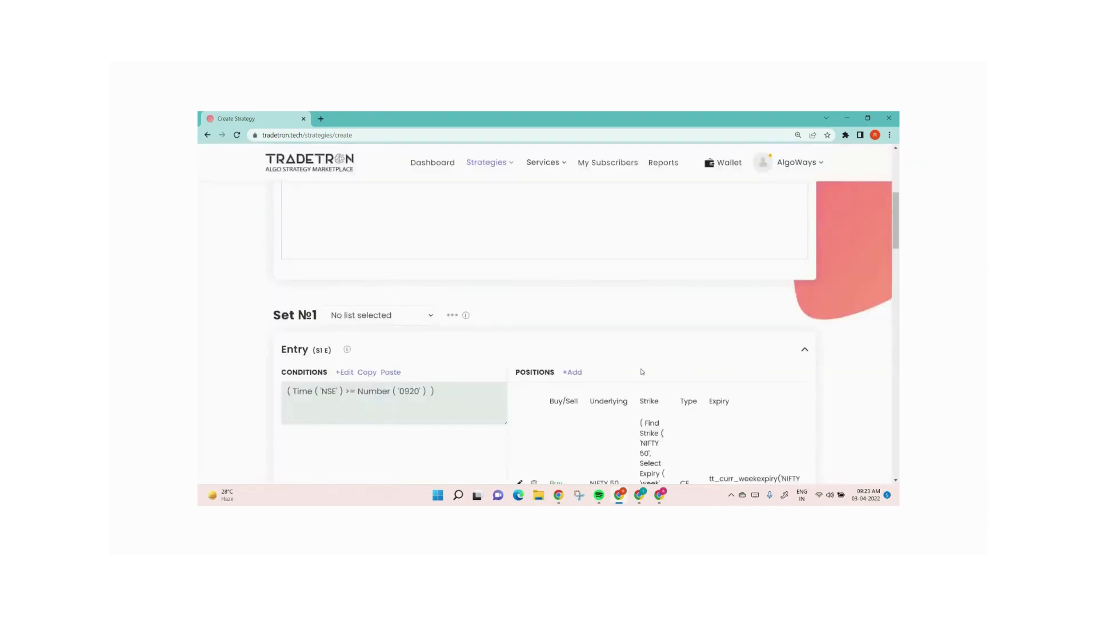
# Change the second position's option type to Put with NIFTY 50 as underlying
pyautogui.scroll(-6, 642, 372)
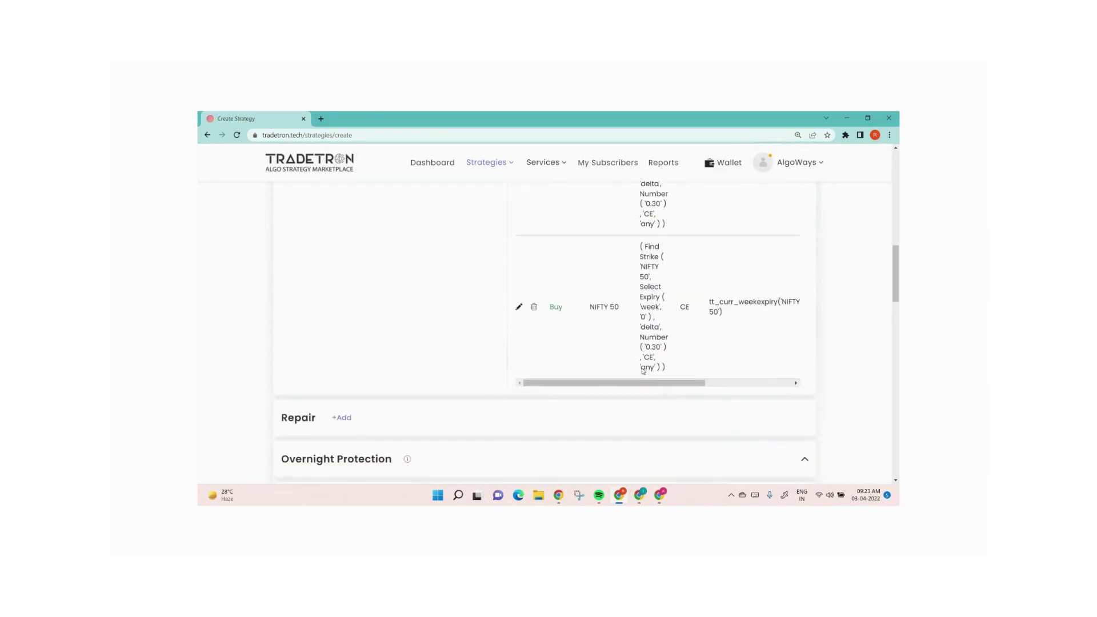
pyautogui.click(520, 308)
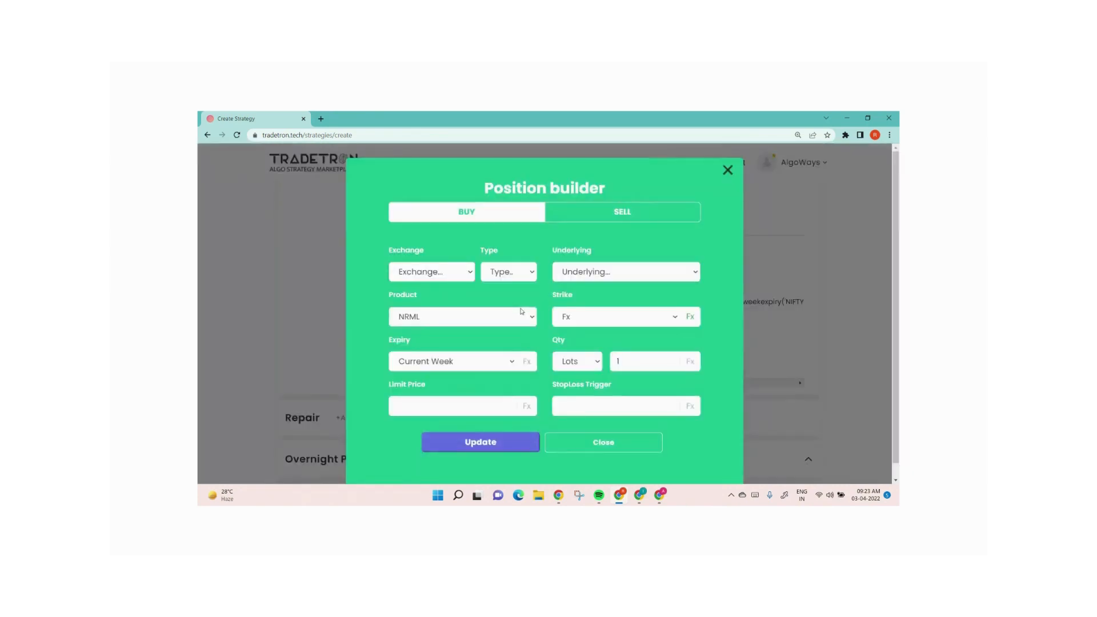
pyautogui.click(510, 272)
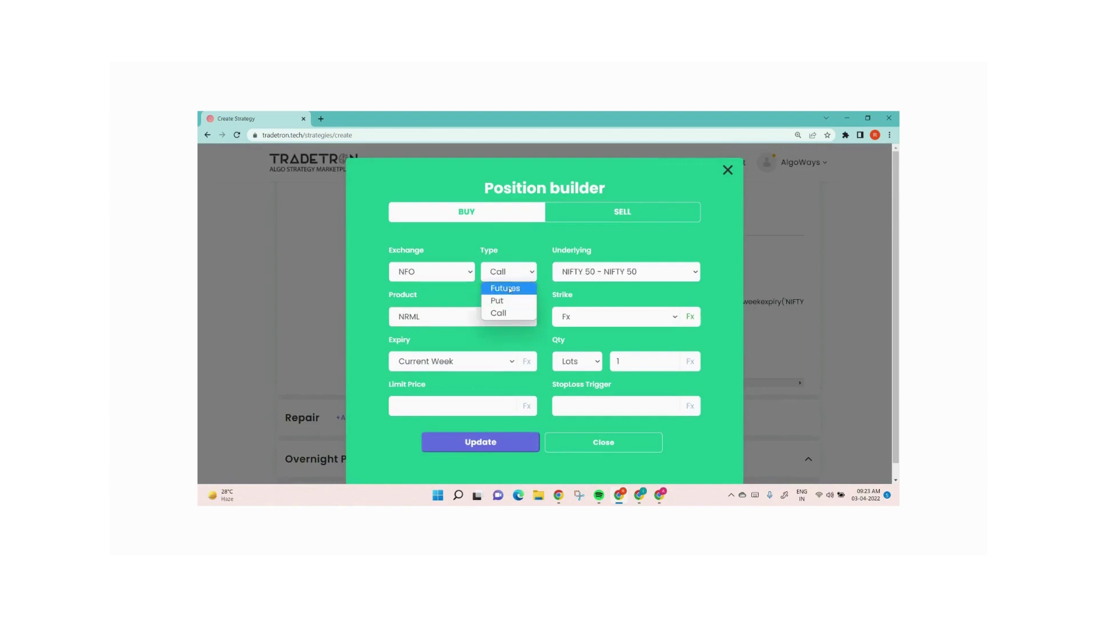
pyautogui.click(522, 300)
pyautogui.click(606, 272)
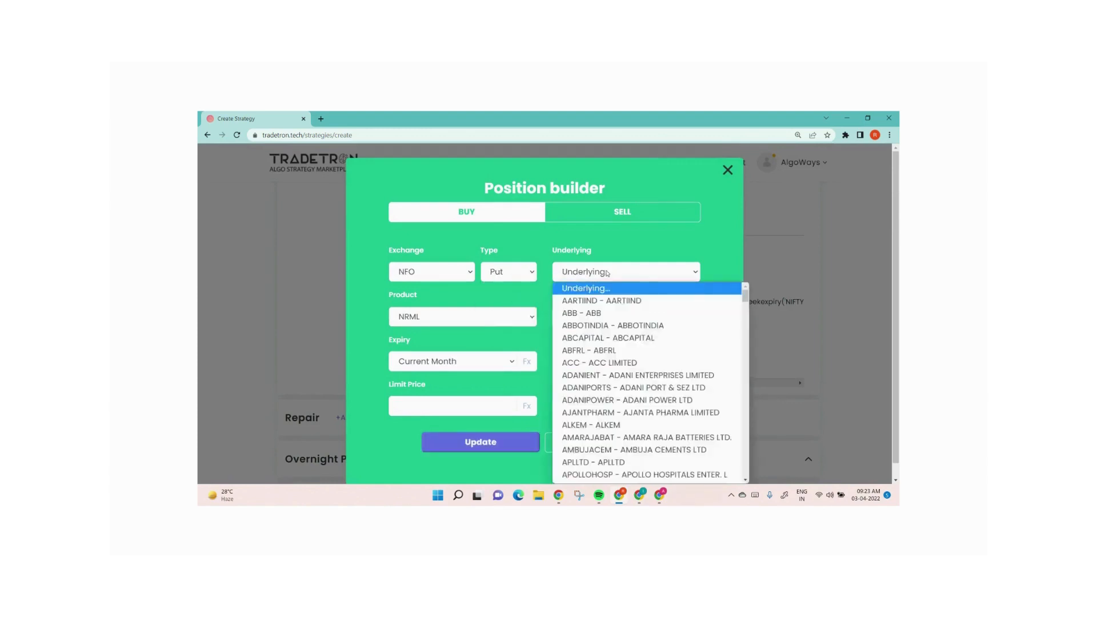
pyautogui.write('nifty')
pyautogui.press('Return')
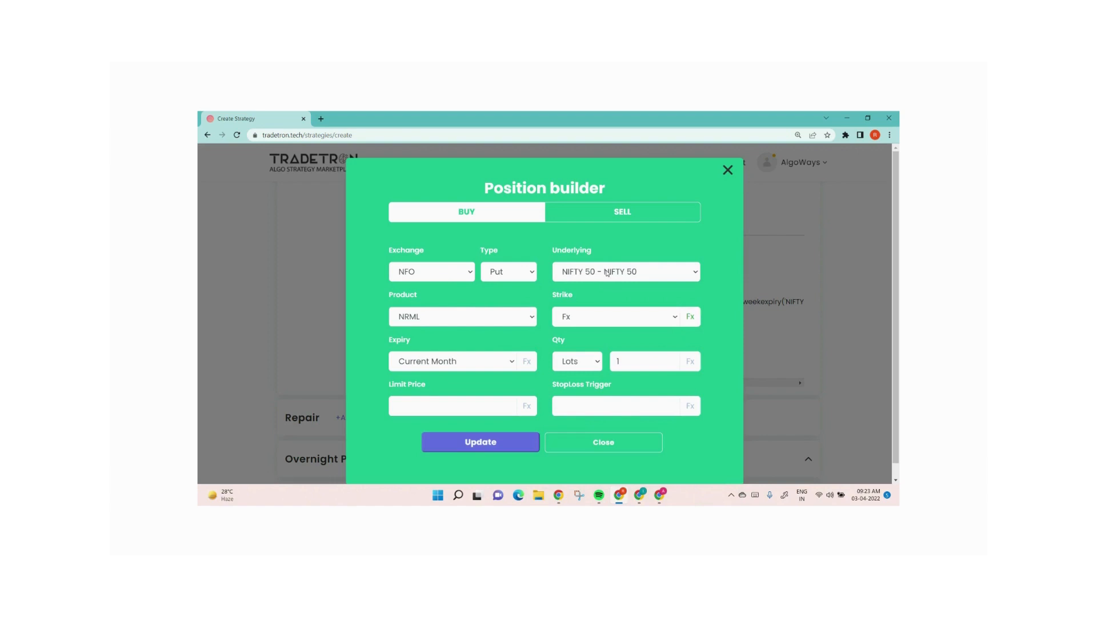
# Set the Find Strike delta number to -0.30, submit the formula and close the Formula Builder
pyautogui.click(690, 317)
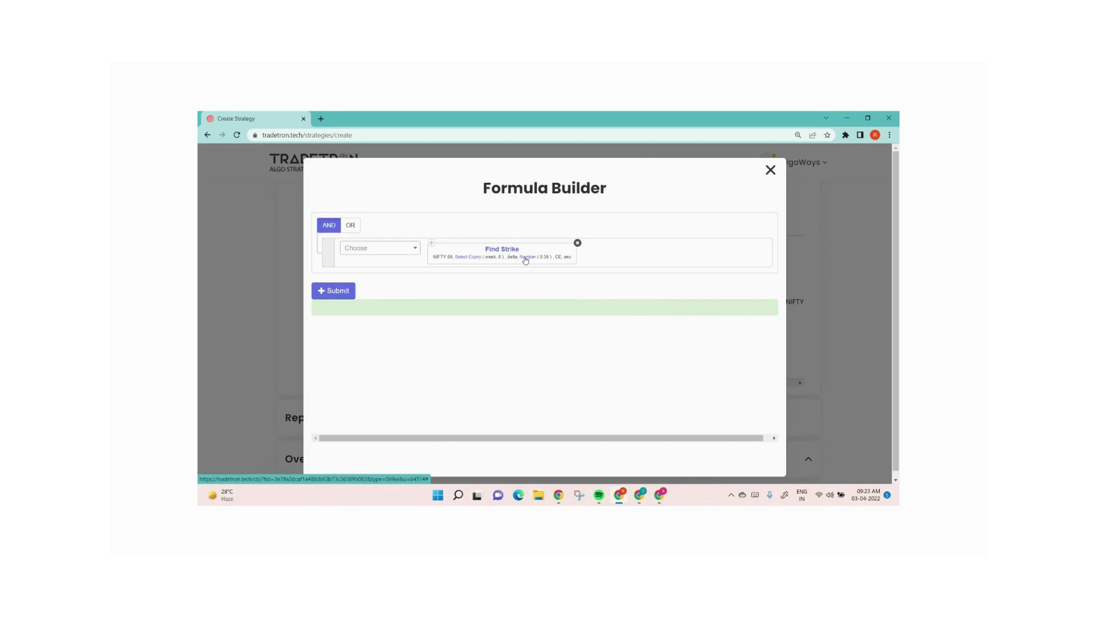
pyautogui.click(525, 258)
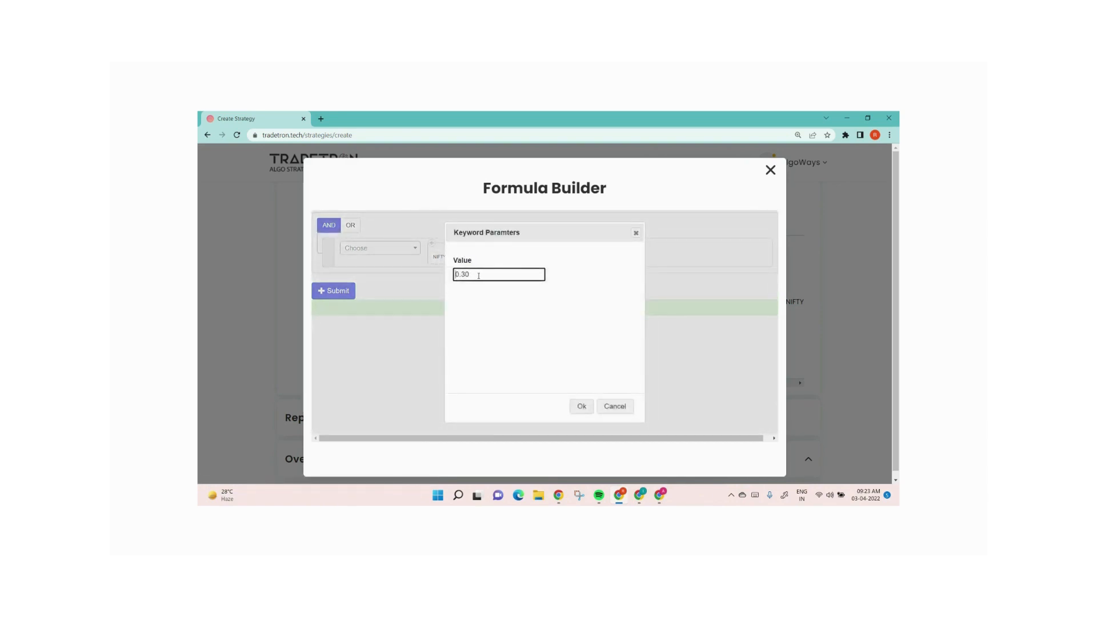
pyautogui.write('-')
pyautogui.click(578, 408)
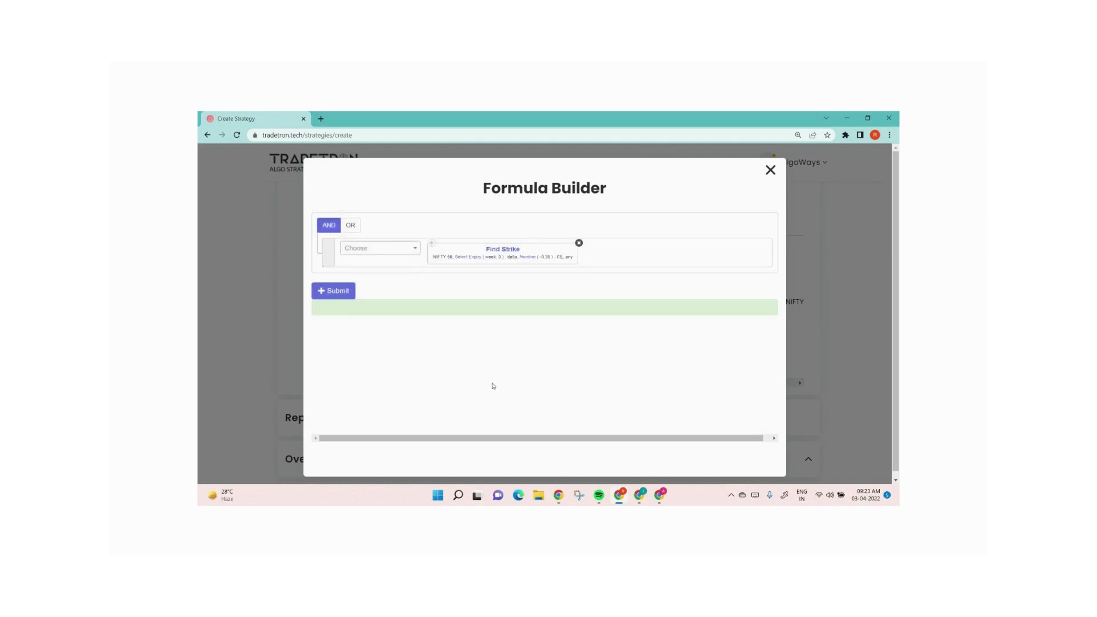
pyautogui.click(336, 294)
pyautogui.click(771, 170)
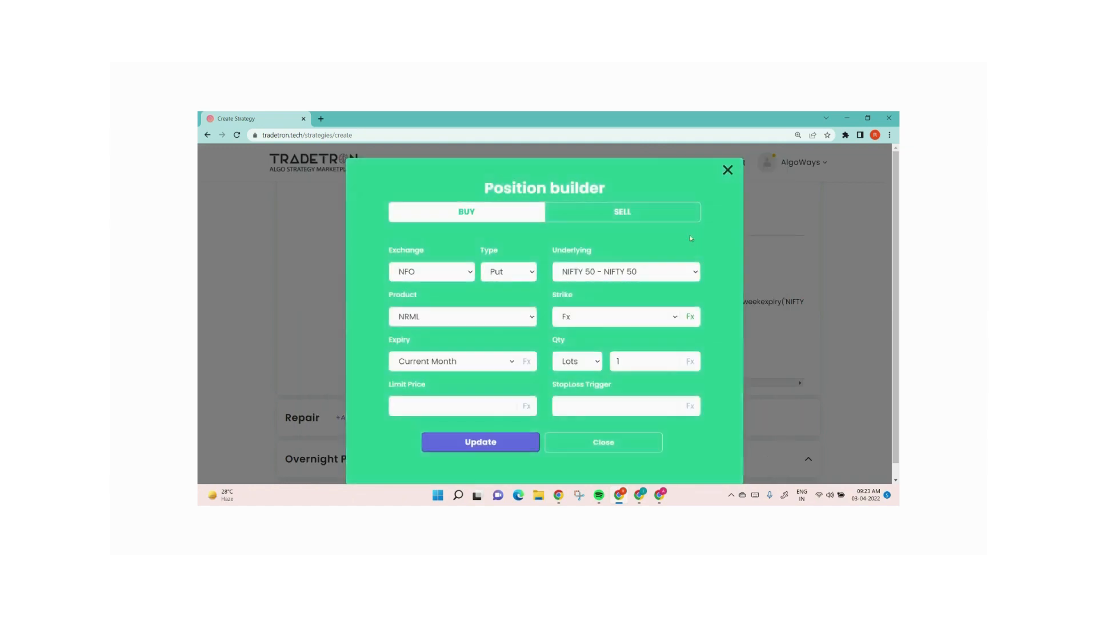
# Set the position's expiry to Current Week, update it and close the position builder
pyautogui.click(456, 359)
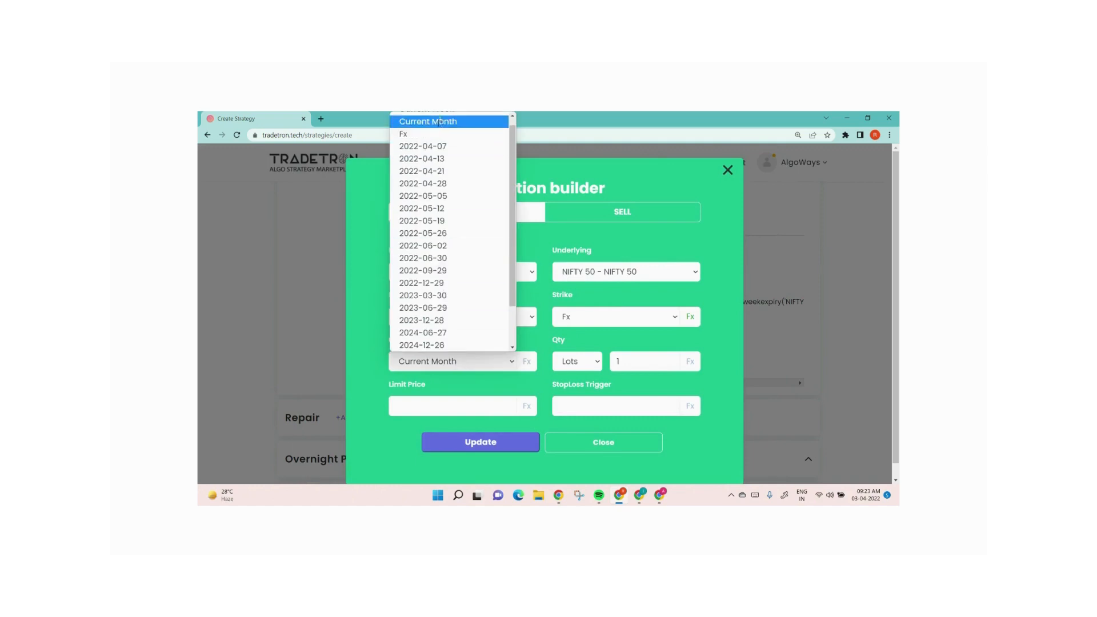
pyautogui.click(426, 117)
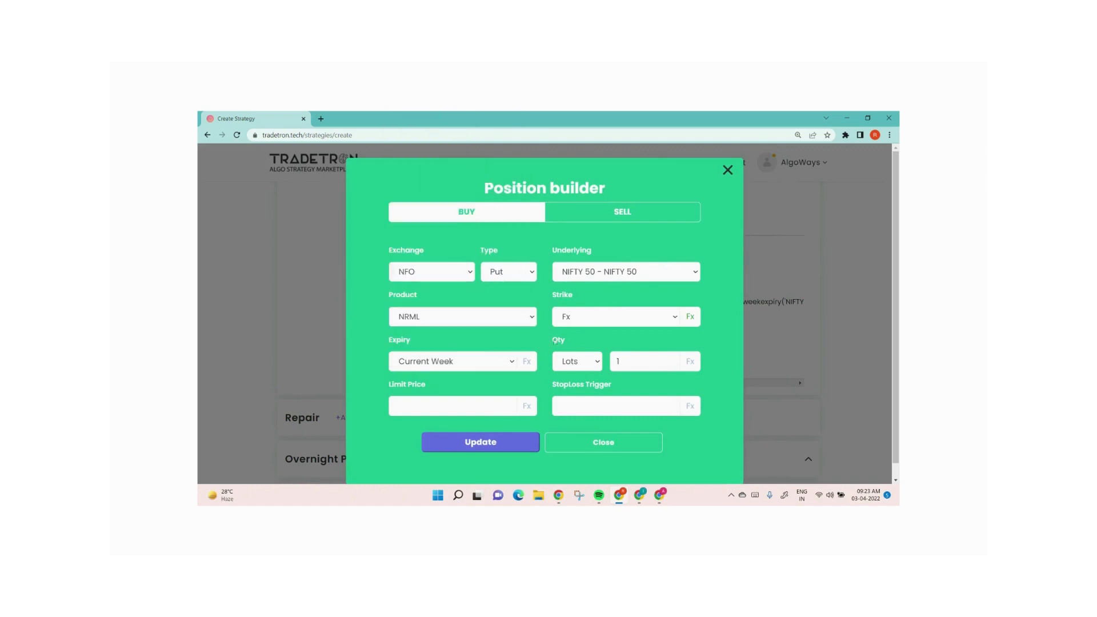
pyautogui.click(479, 445)
pyautogui.click(595, 445)
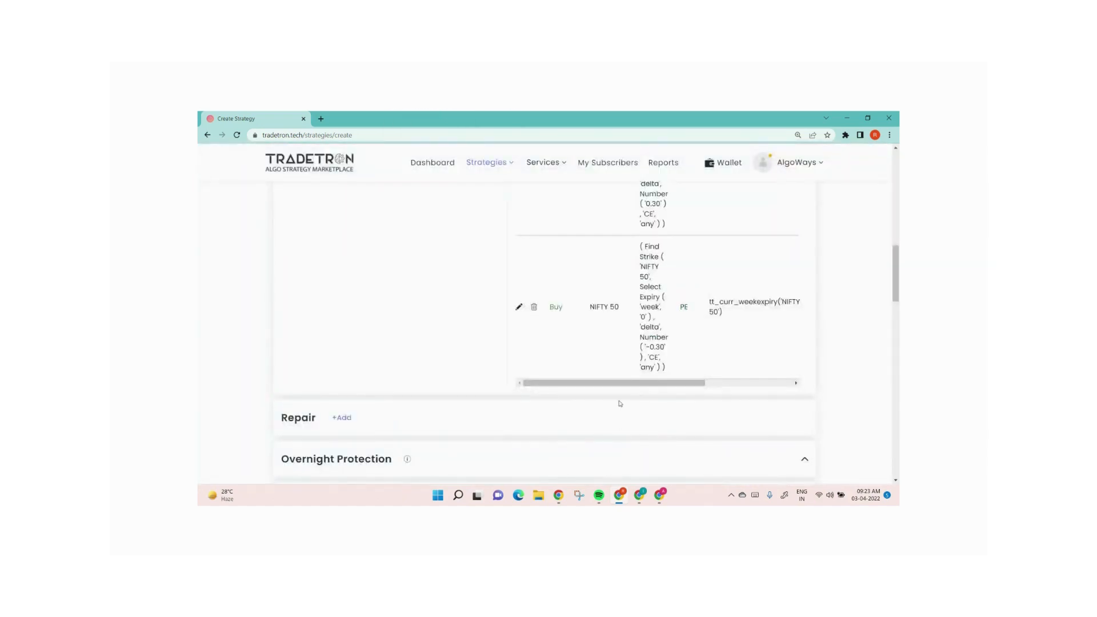
# Delete both NIFTY 50 positions from the entry
pyautogui.scroll(3, 621, 403)
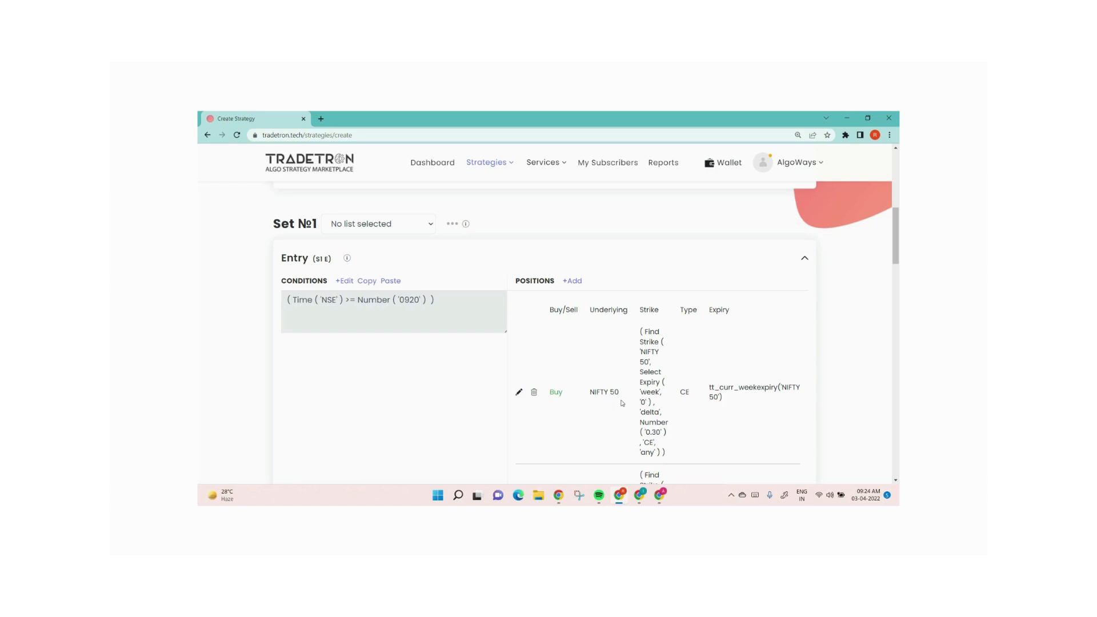
pyautogui.scroll(-2, 554, 346)
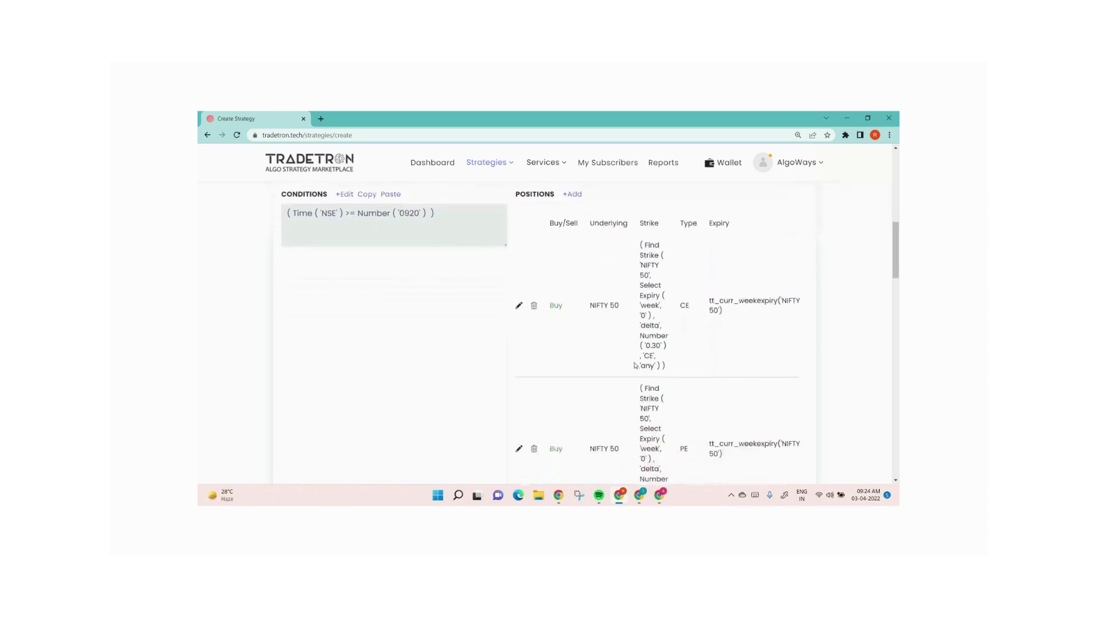
pyautogui.click(535, 302)
pyautogui.click(535, 302)
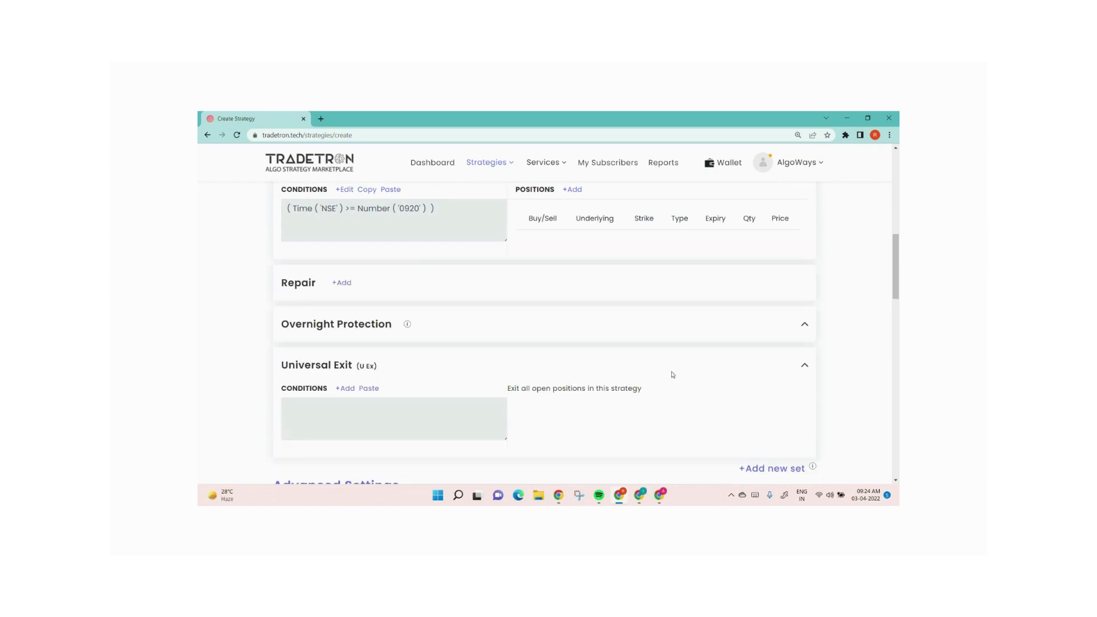
# Start a new Sell position on the NFO exchange with option type Call
pyautogui.click(573, 189)
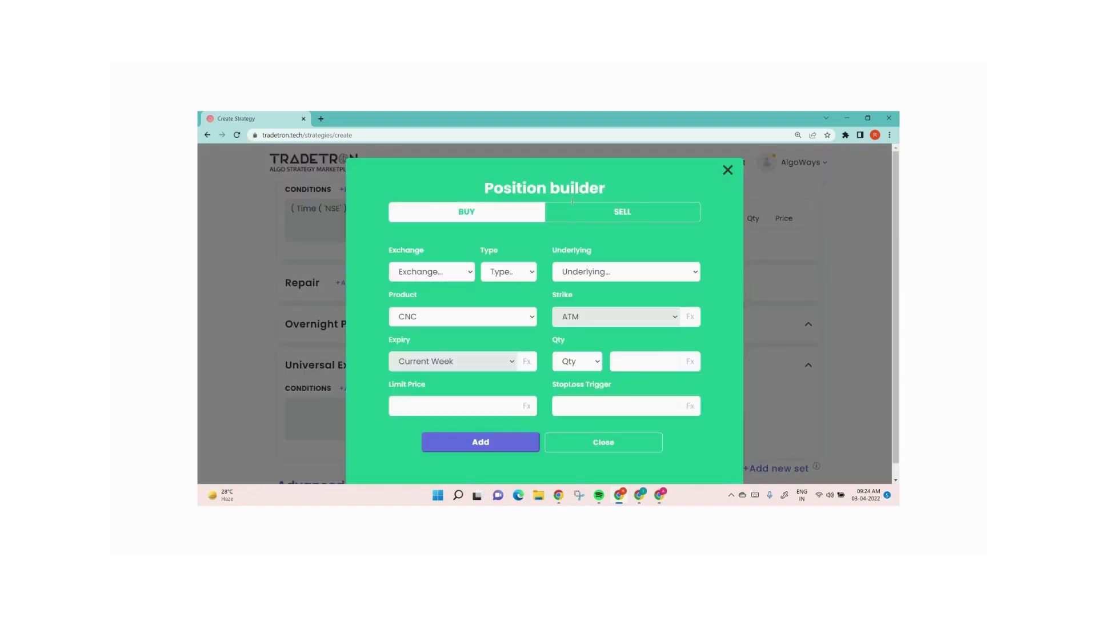
pyautogui.click(578, 215)
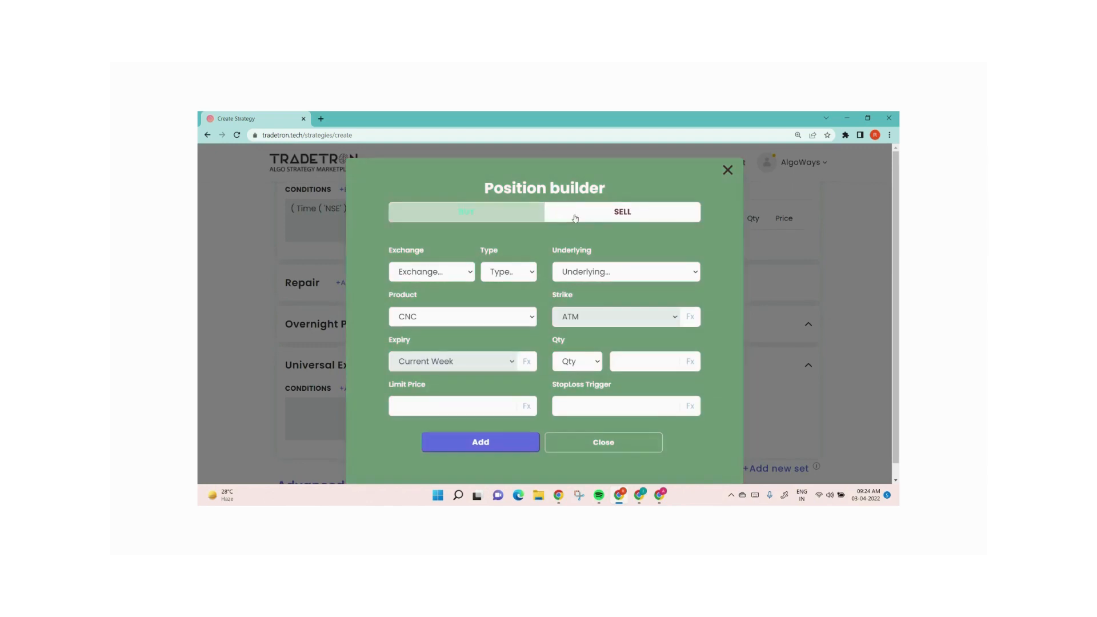
pyautogui.click(432, 270)
pyautogui.click(415, 326)
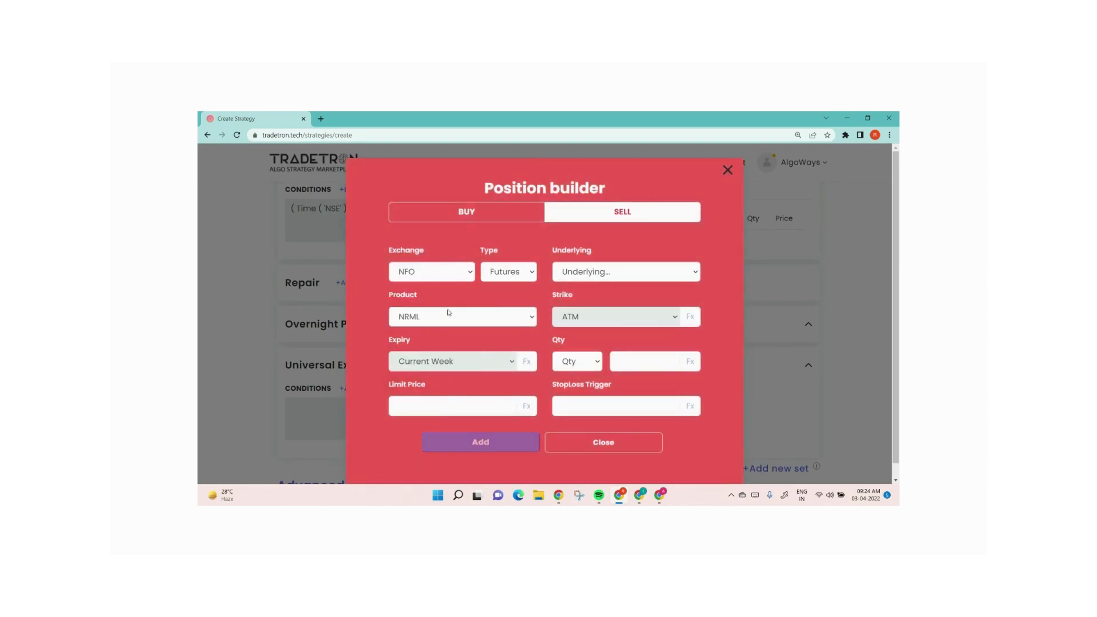
pyautogui.click(508, 272)
pyautogui.click(506, 313)
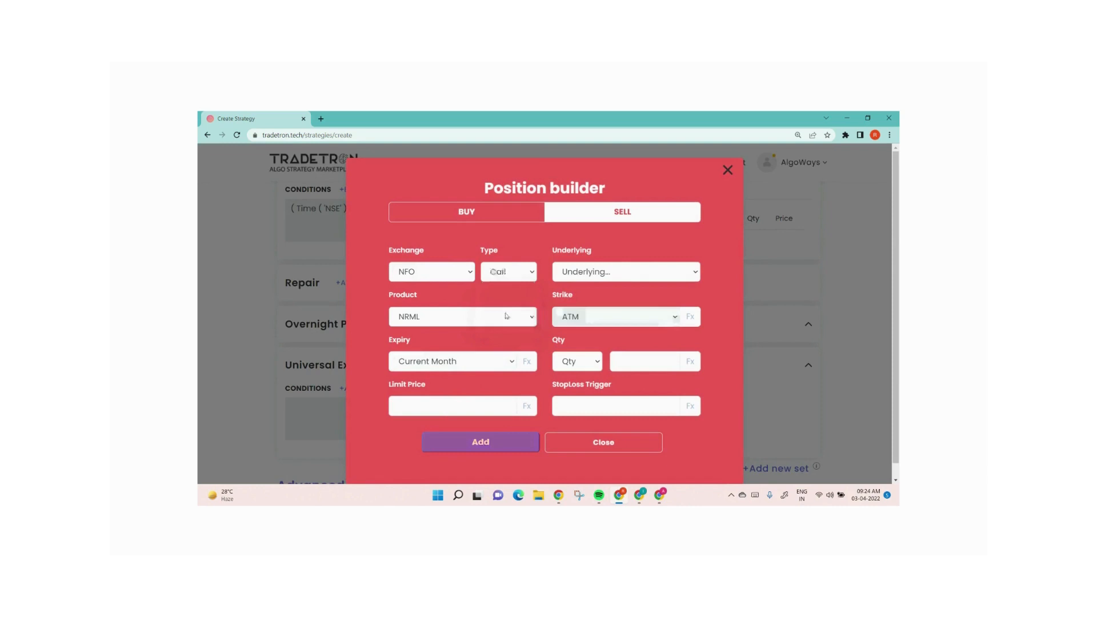
# Set the new position's underlying to NIFTY 50 and its strike to Fx
pyautogui.click(600, 274)
pyautogui.write('nifty')
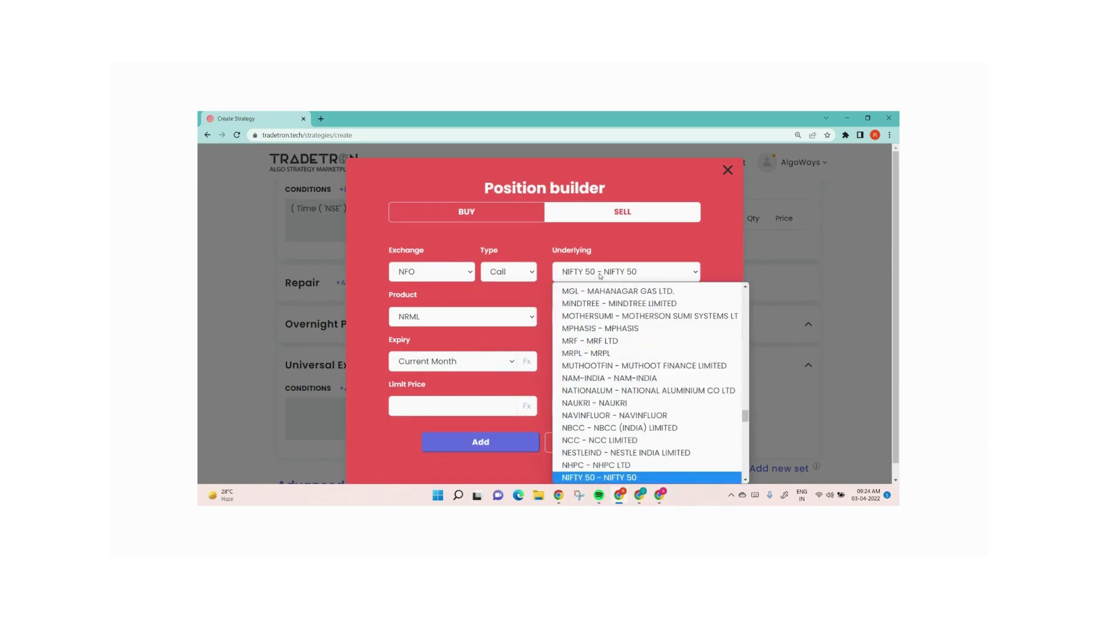
pyautogui.press('Return')
pyautogui.click(603, 314)
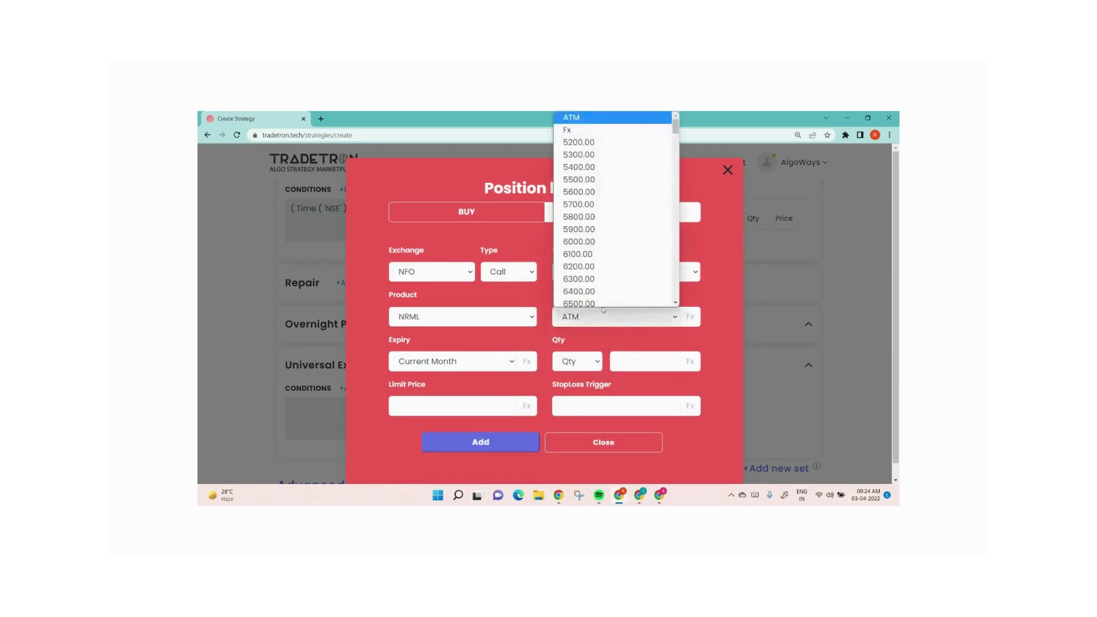
pyautogui.click(587, 127)
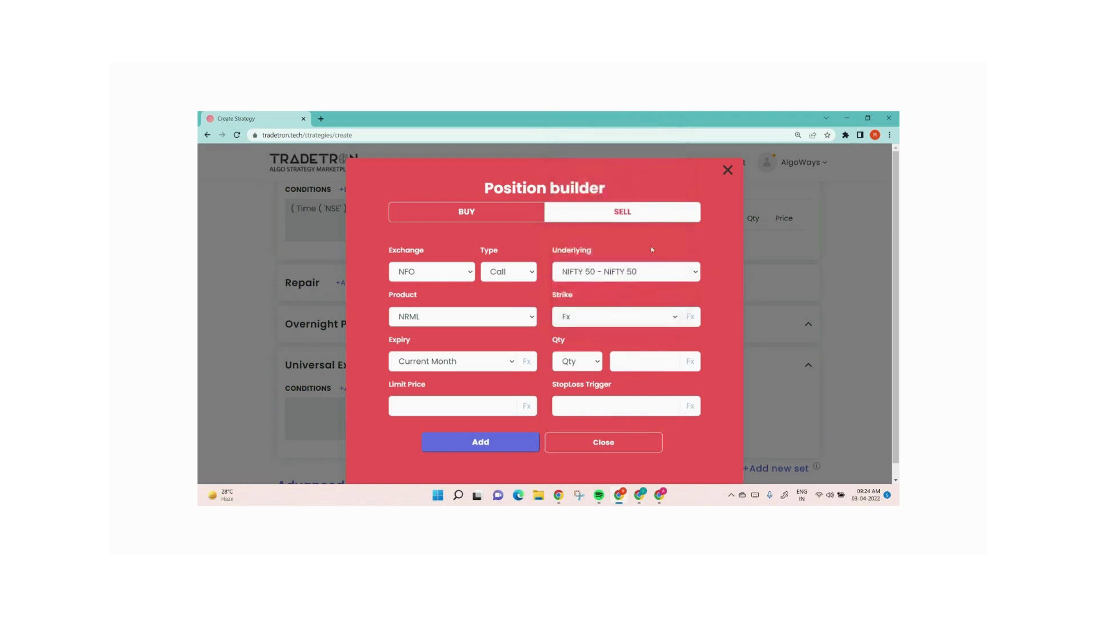
# Open the strike formula and choose the Find Strike keyword
pyautogui.click(691, 318)
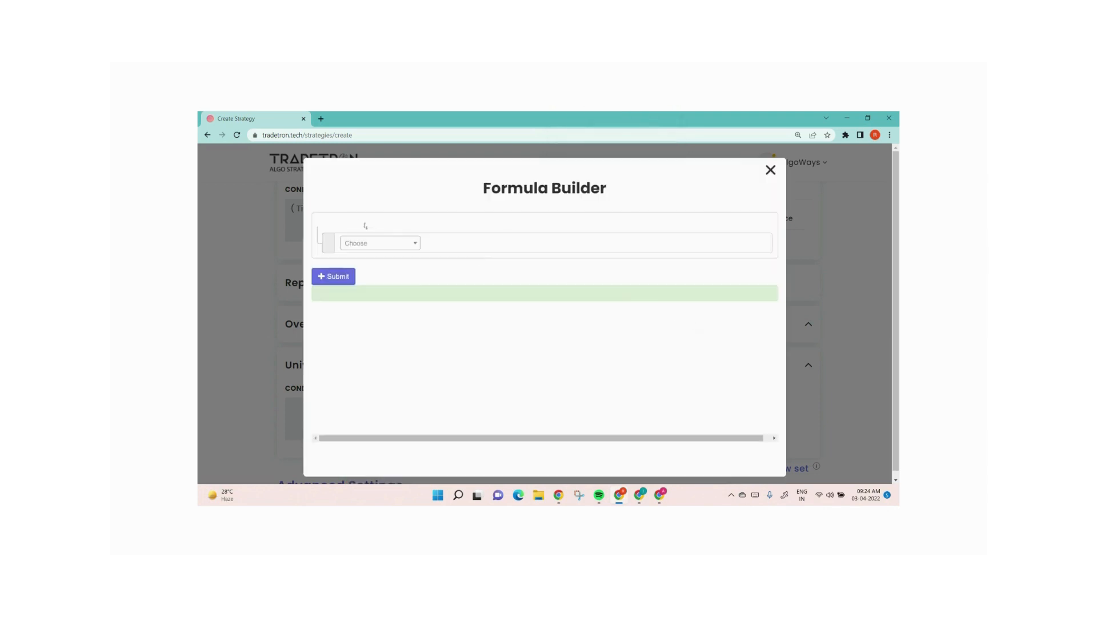
pyautogui.click(376, 248)
pyautogui.write('find')
pyautogui.press('Return')
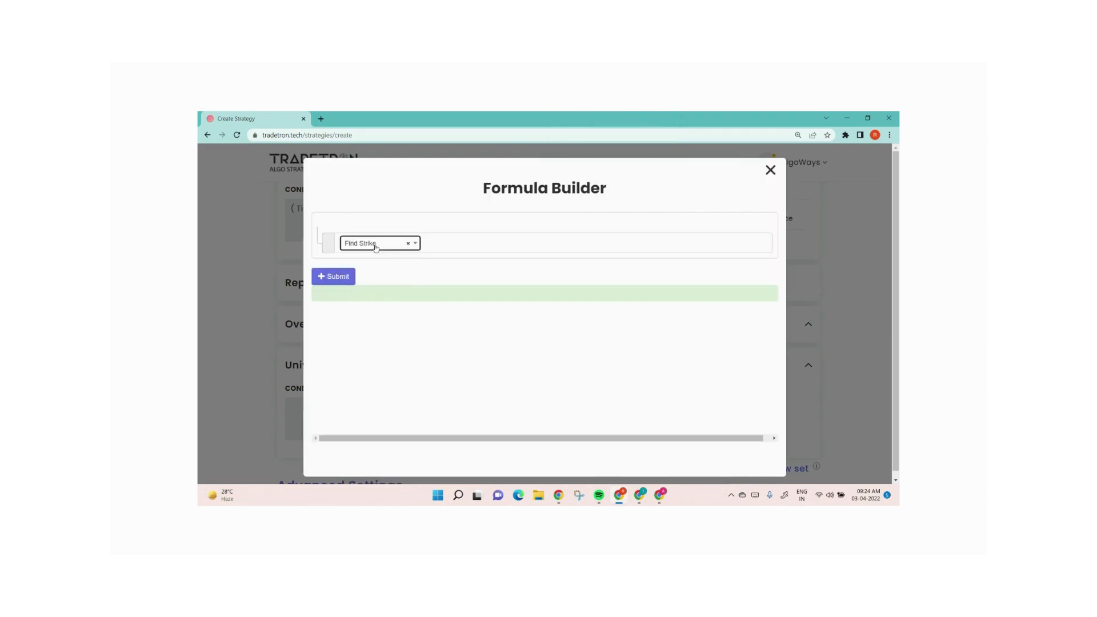
# Set the Find Strike underlying to NIFTY 50 and its field to ltp
pyautogui.press('Return')
pyautogui.write('nifty')
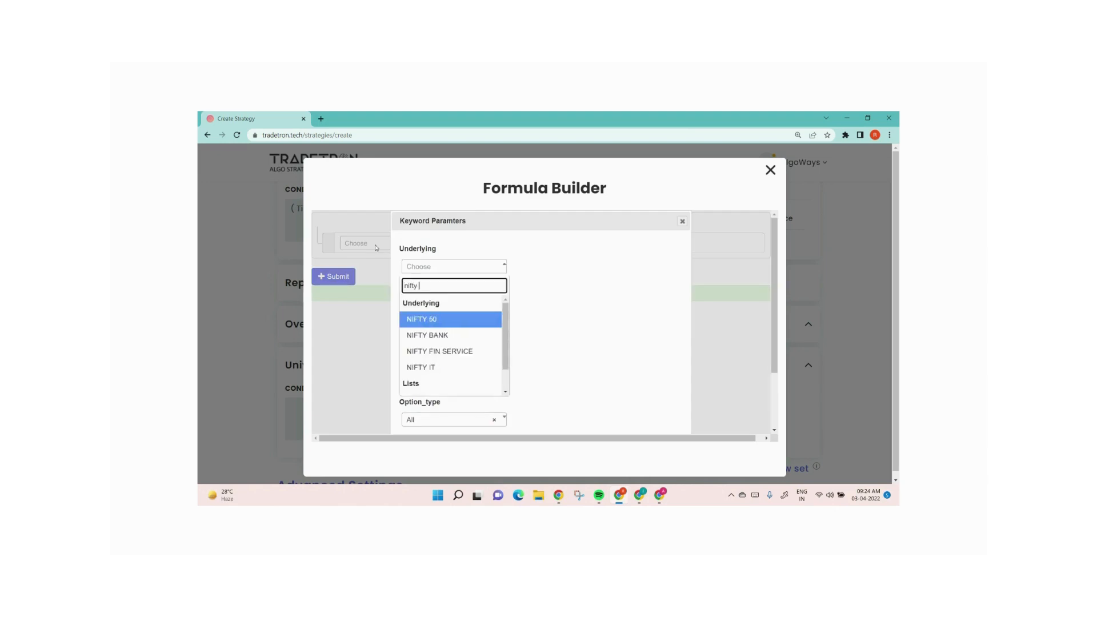
pyautogui.press('Return')
pyautogui.press('Tab')
pyautogui.press('Tab')
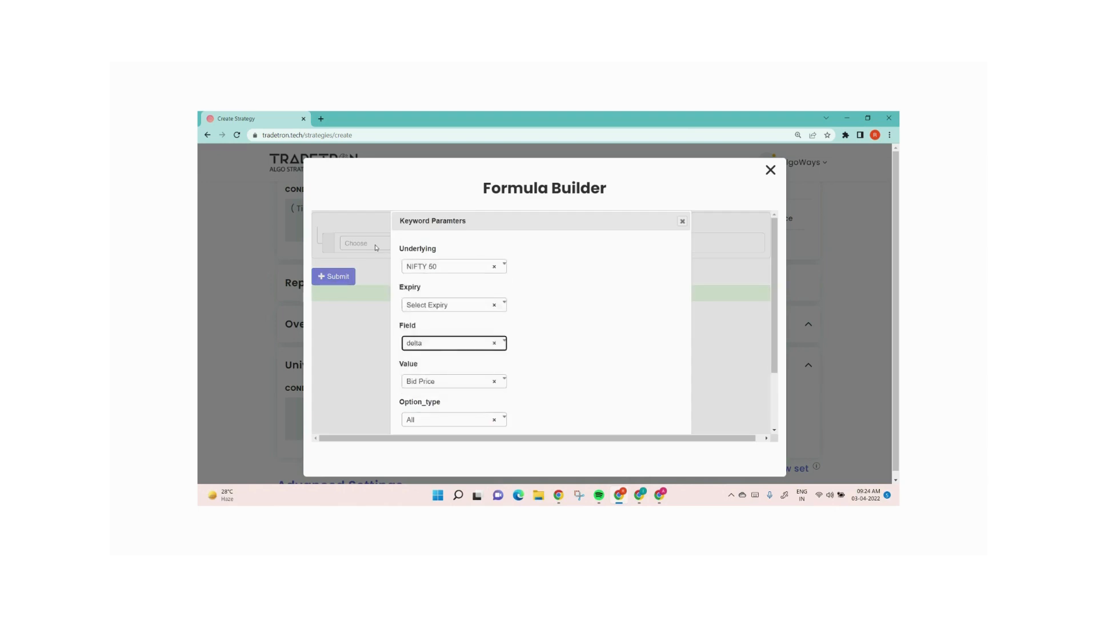
pyautogui.press('Return')
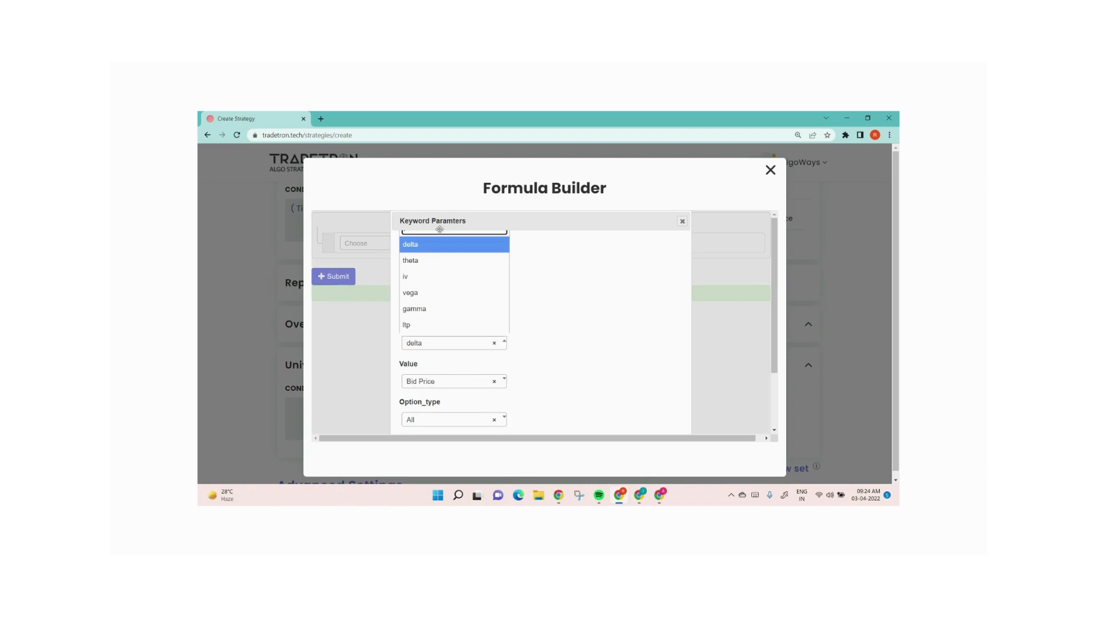
pyautogui.click(442, 326)
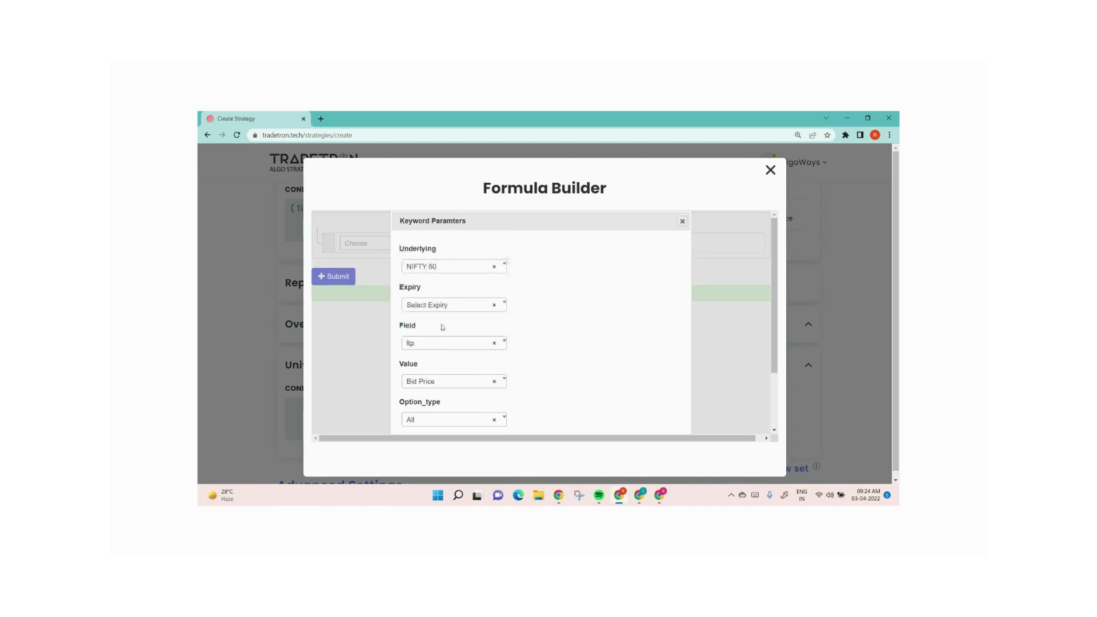
# Set the Find Strike value to Number and option type to CE, then confirm the parameters
pyautogui.click(426, 382)
pyautogui.write('numb')
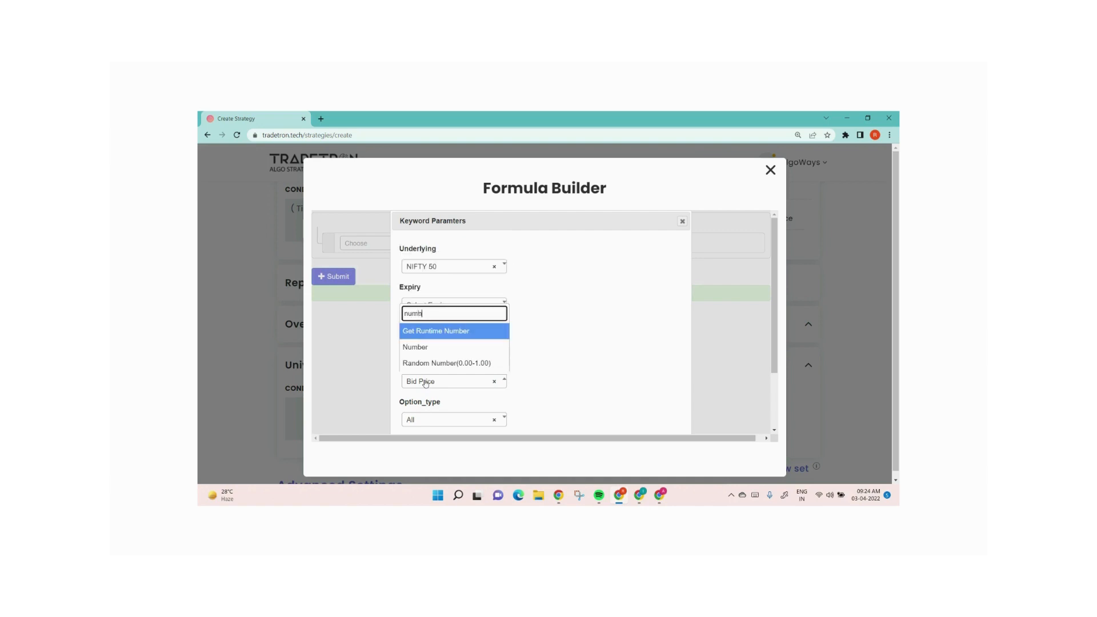
pyautogui.press('Down')
pyautogui.press('Return')
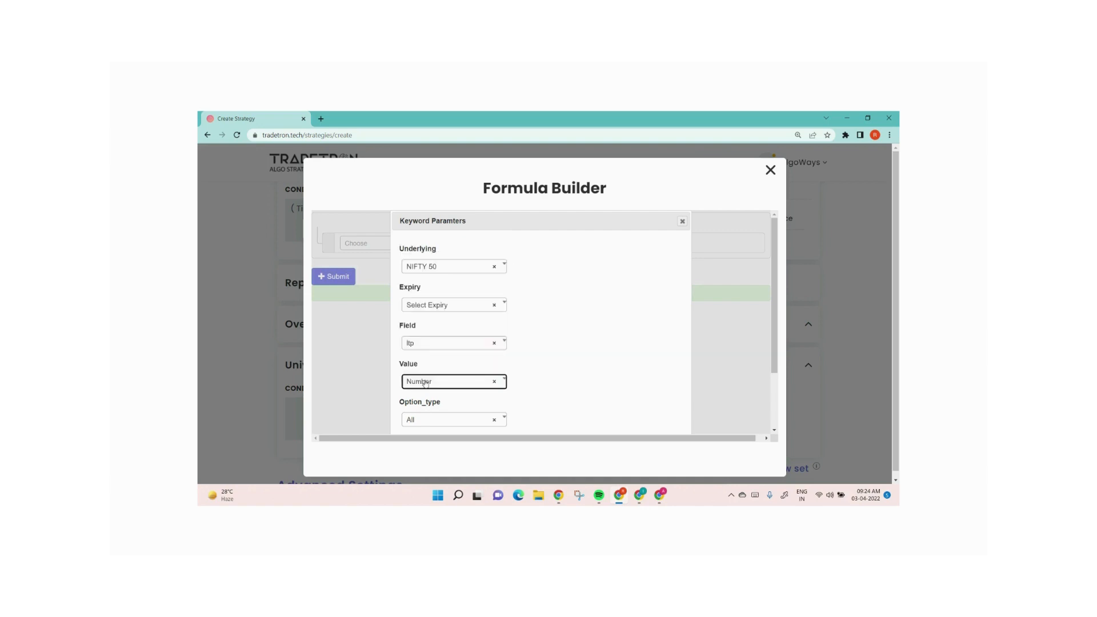
pyautogui.click(444, 420)
pyautogui.click(430, 384)
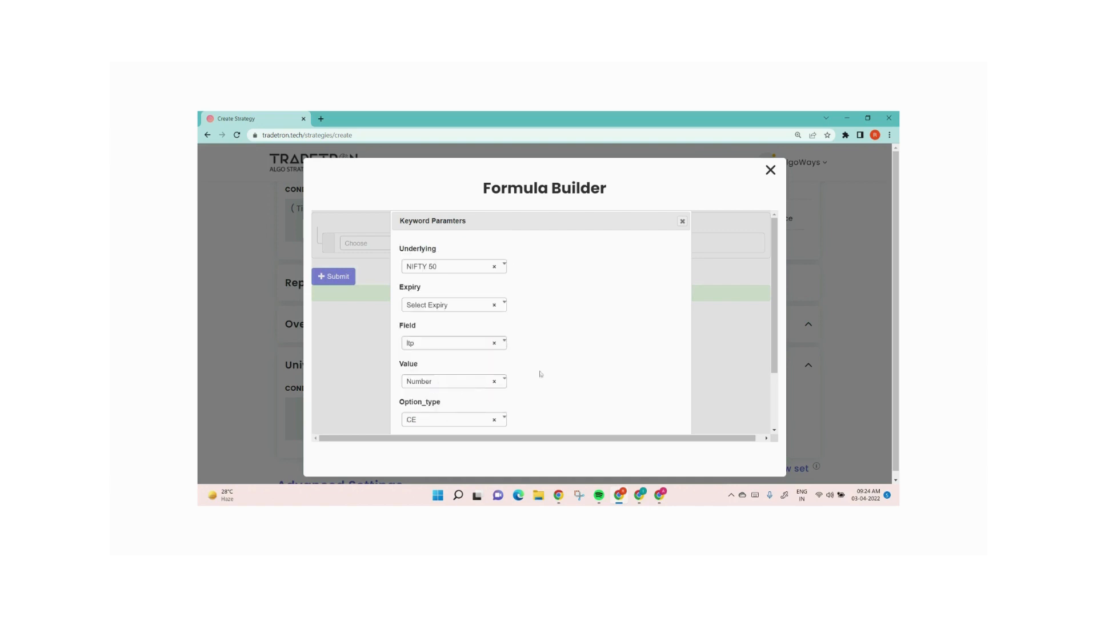
pyautogui.scroll(-2, 540, 374)
pyautogui.click(627, 416)
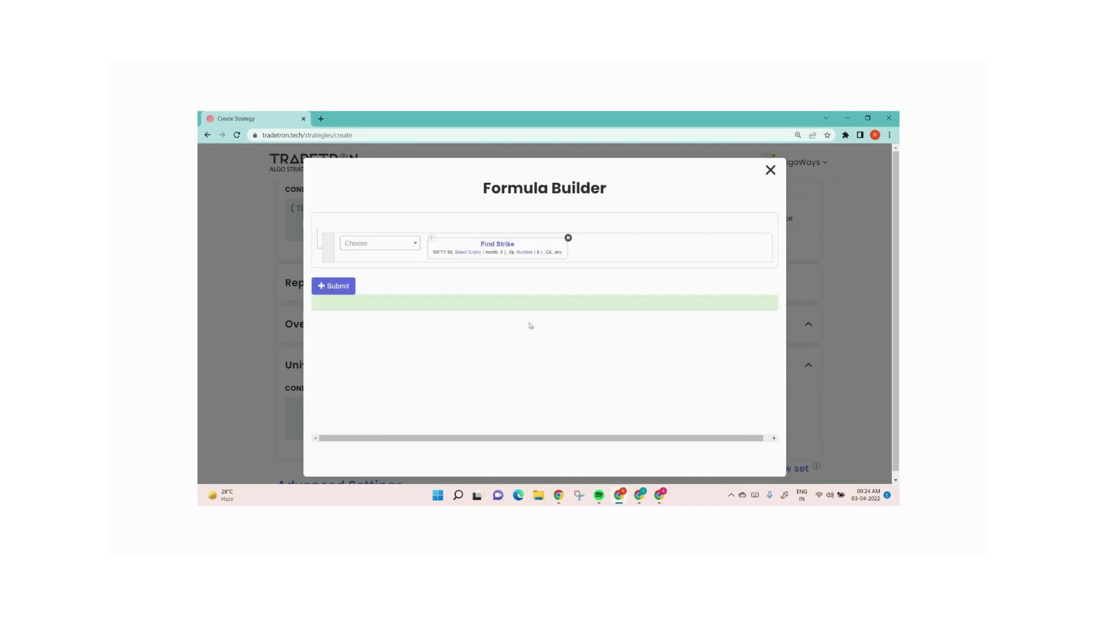
# Set the Find Strike expiry type to week
pyautogui.click(468, 252)
pyautogui.click(472, 279)
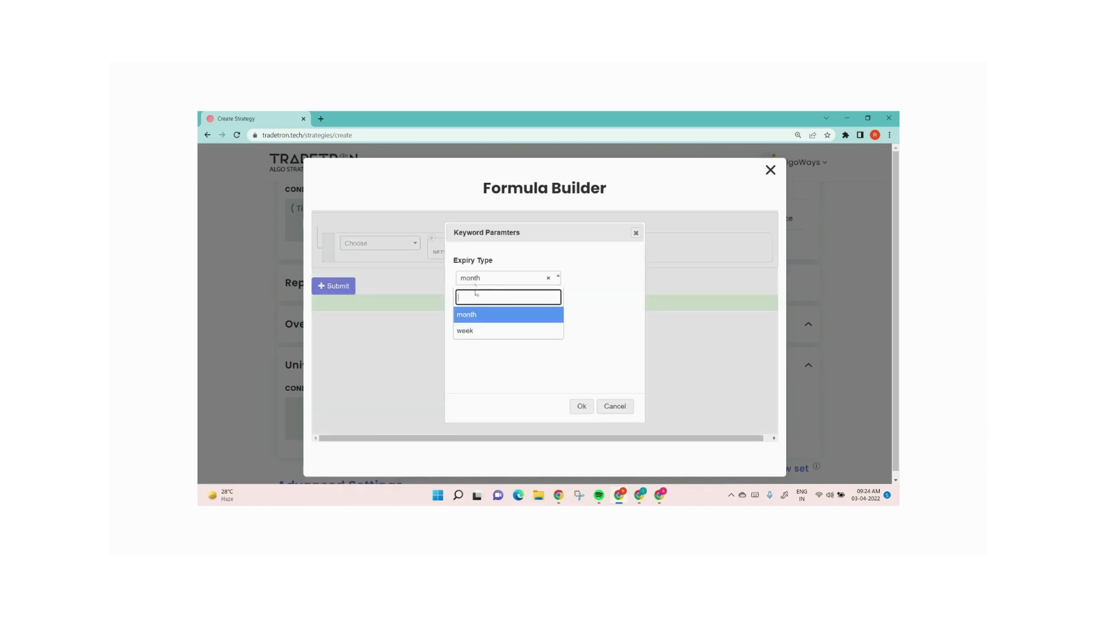
pyautogui.click(474, 330)
pyautogui.click(582, 407)
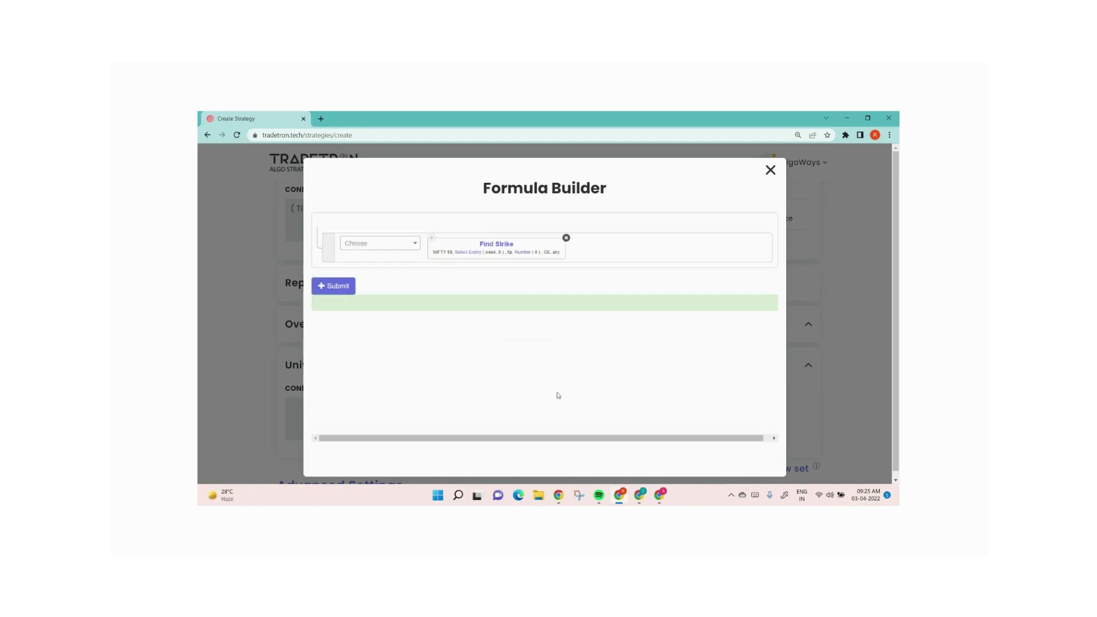
# Set the Find Strike number value to 100, submit the formula and close the formula builder
pyautogui.click(522, 252)
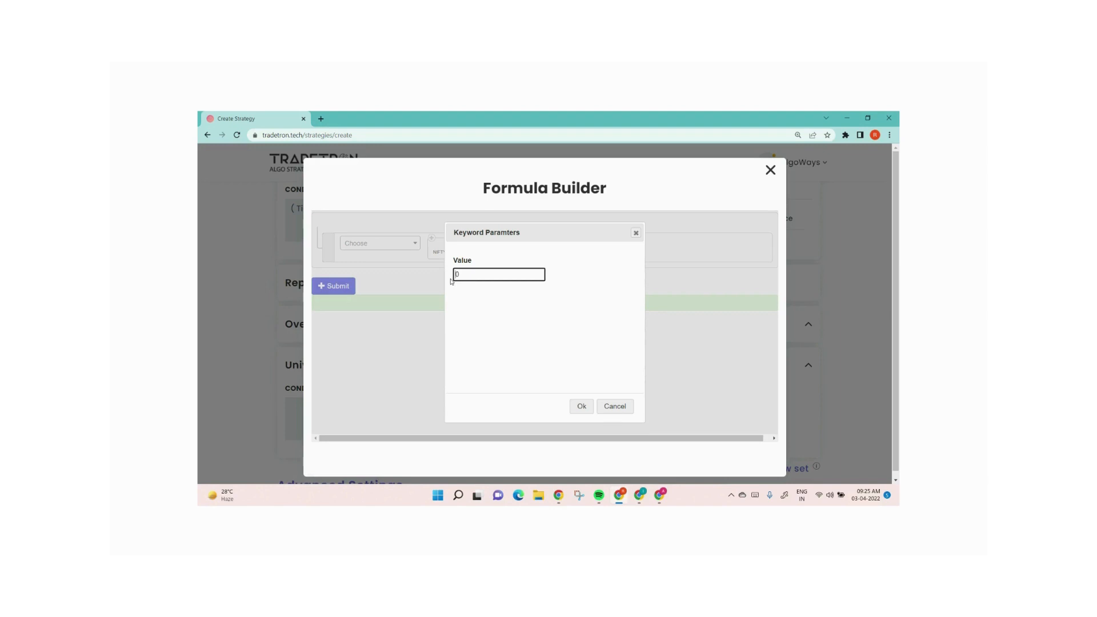
pyautogui.write('100')
pyautogui.click(580, 406)
pyautogui.click(342, 287)
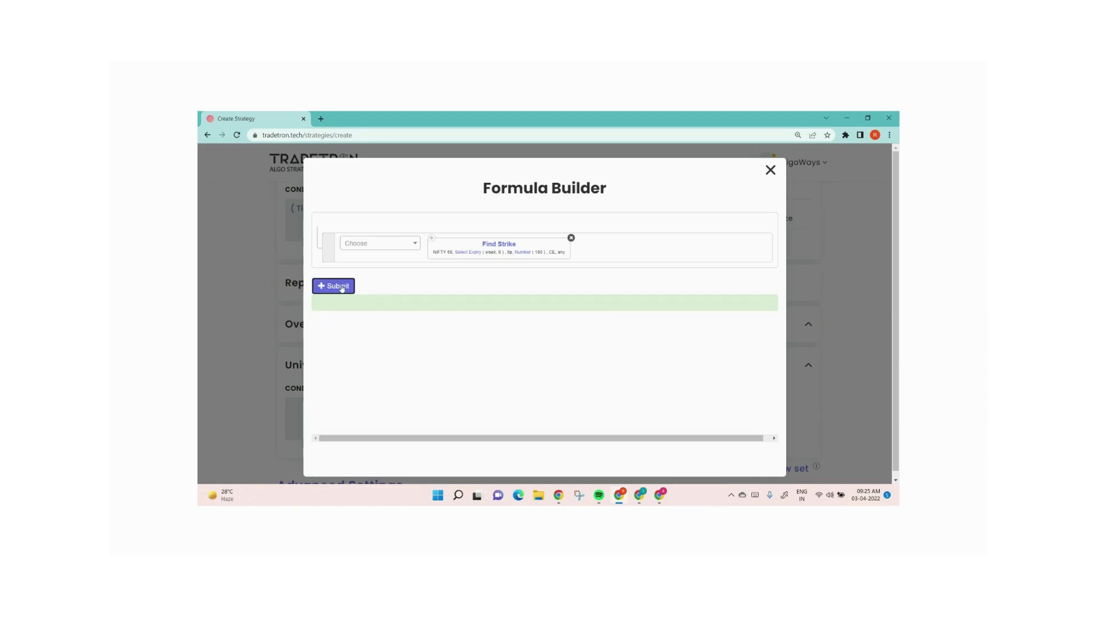
pyautogui.click(770, 170)
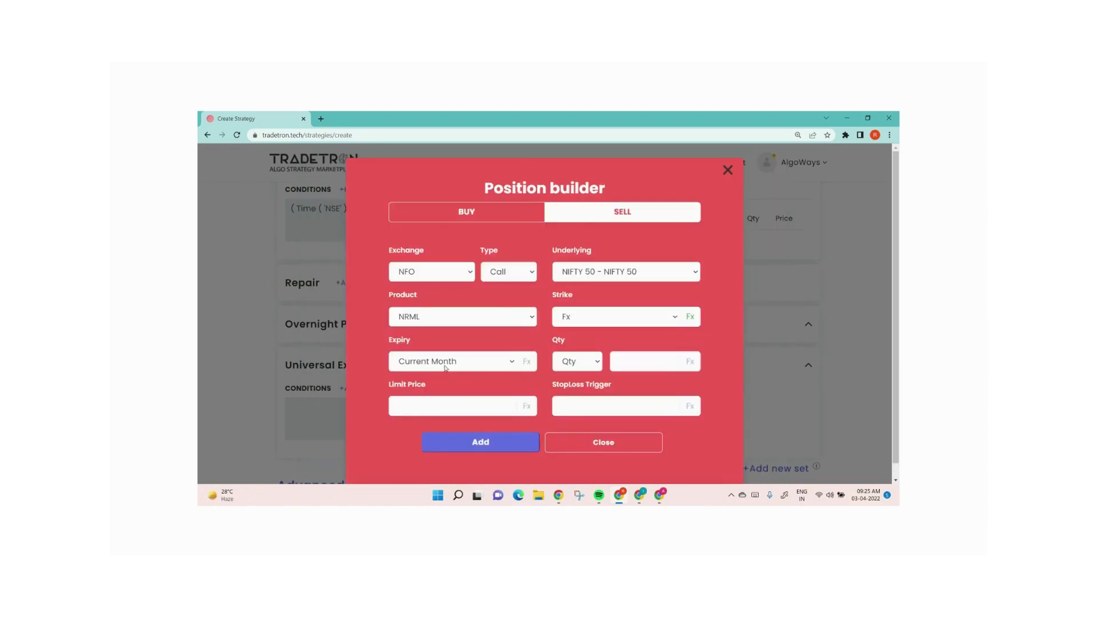
# Set the position's expiry to Current Week and quantity to 1 lot, then add the position and close the builder
pyautogui.click(452, 361)
pyautogui.scroll(1, 435, 120)
pyautogui.click(434, 116)
pyautogui.click(578, 361)
pyautogui.click(575, 404)
pyautogui.write('1')
pyautogui.click(496, 446)
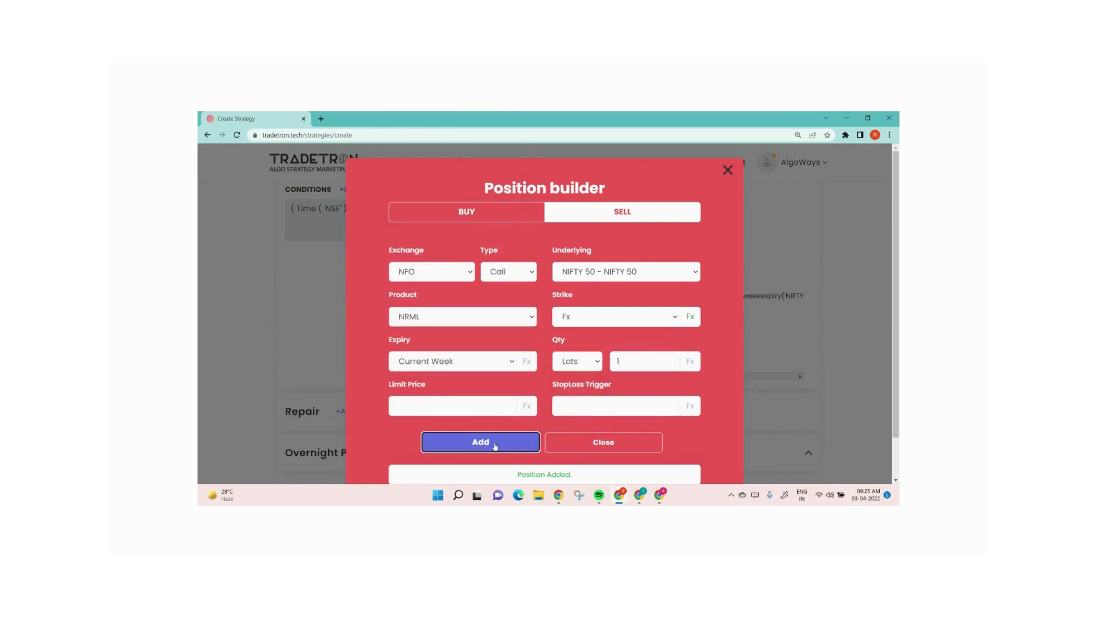
pyautogui.click(582, 443)
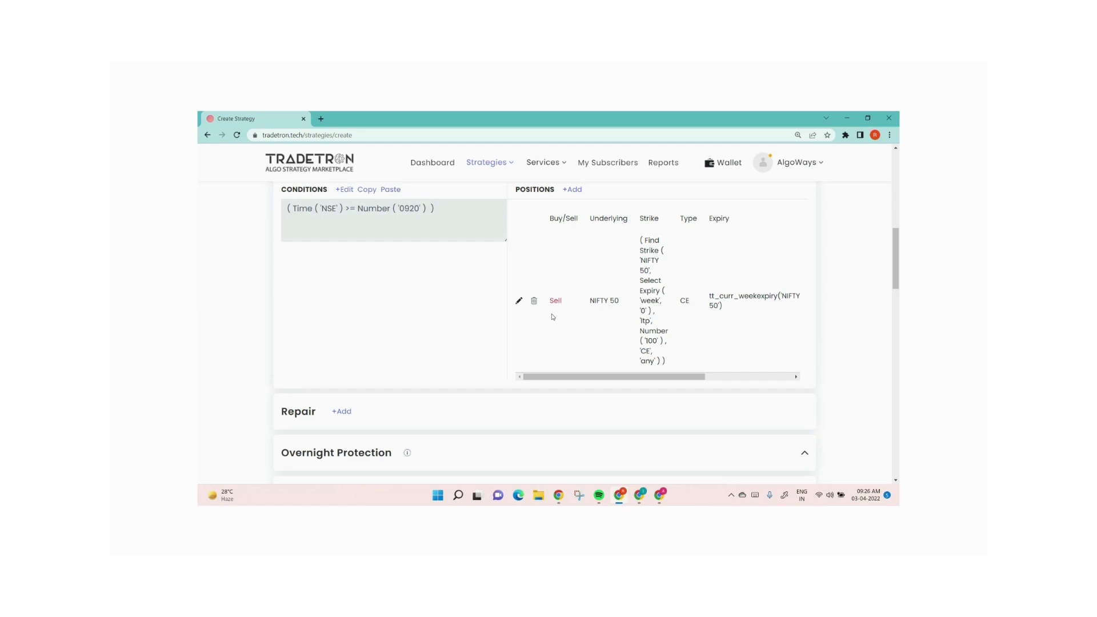
# Edit the position's strike formula, setting the Find Strike results option to greater, then update the position
pyautogui.click(519, 301)
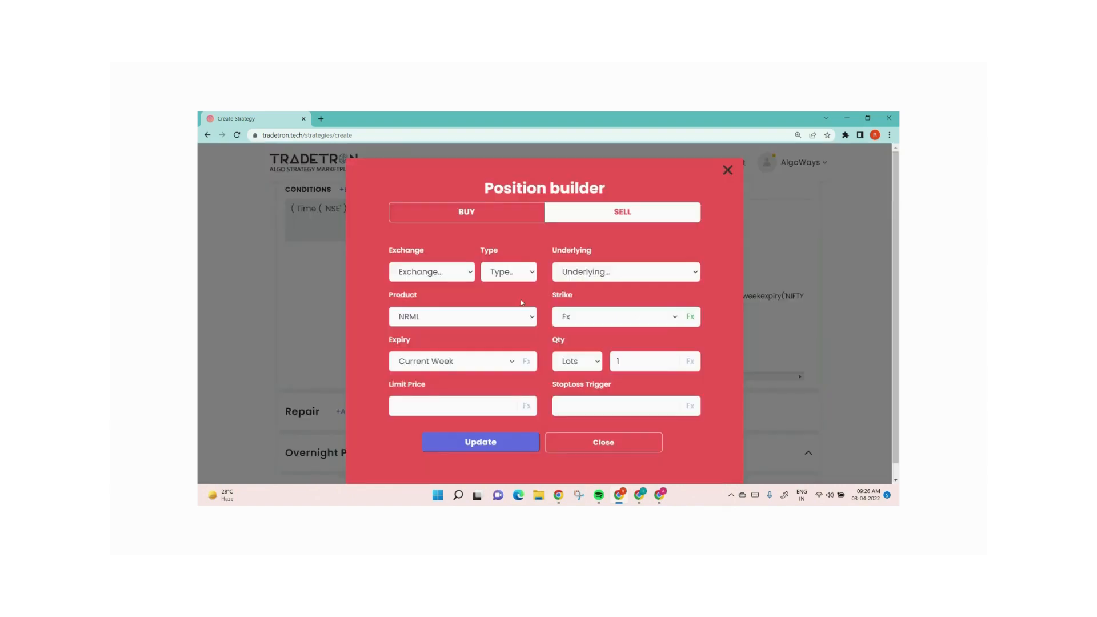
pyautogui.click(690, 317)
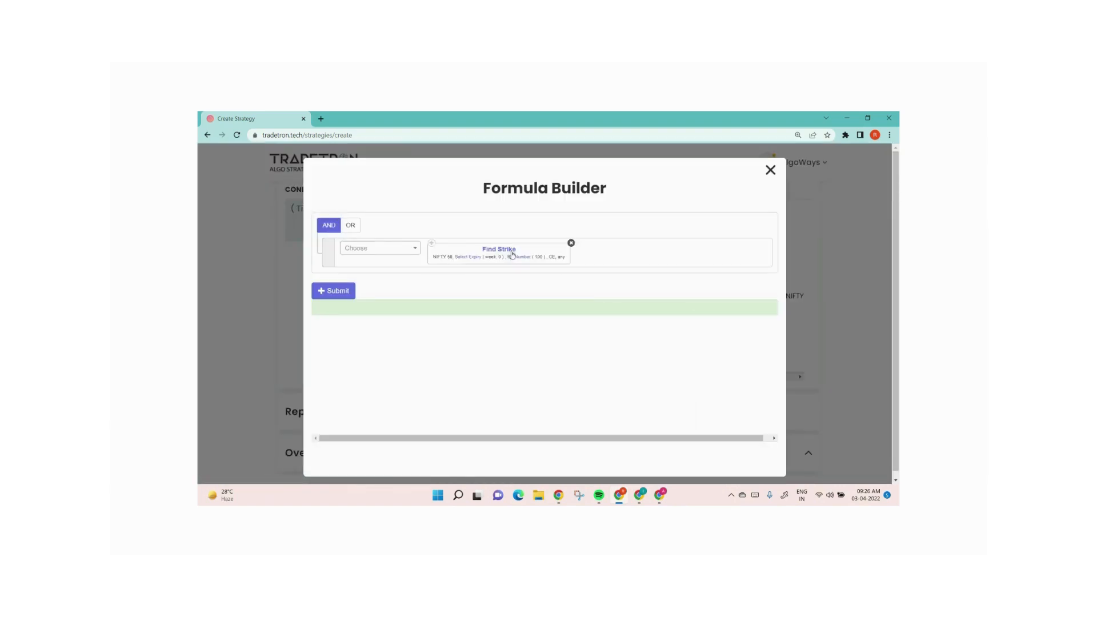
pyautogui.click(506, 252)
pyautogui.scroll(-2, 477, 343)
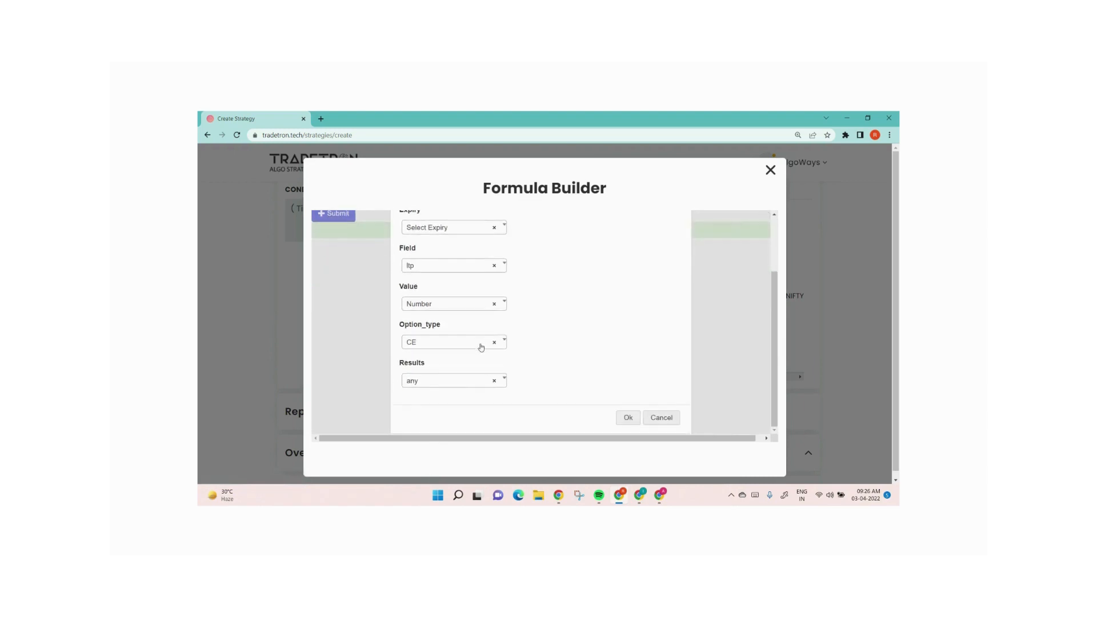
pyautogui.click(436, 381)
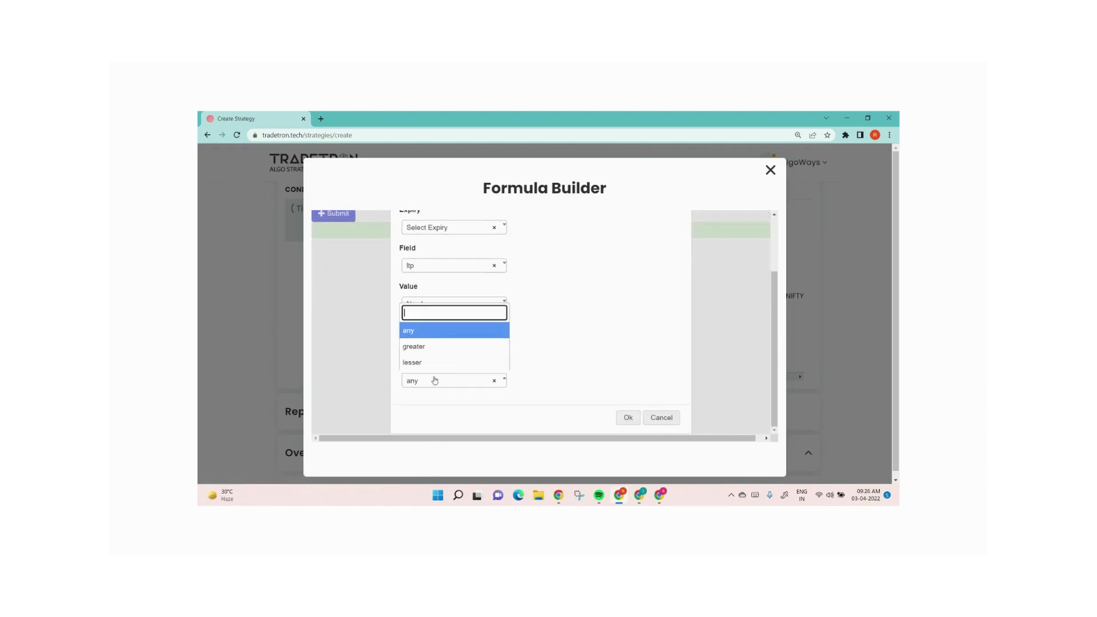
pyautogui.click(433, 347)
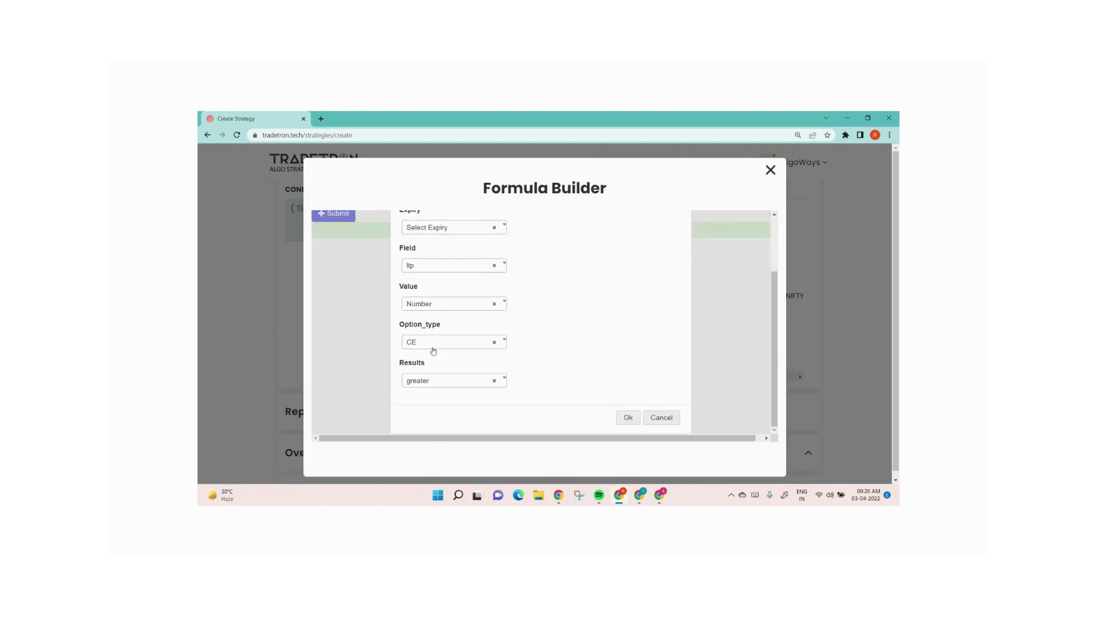
pyautogui.click(625, 418)
pyautogui.click(331, 292)
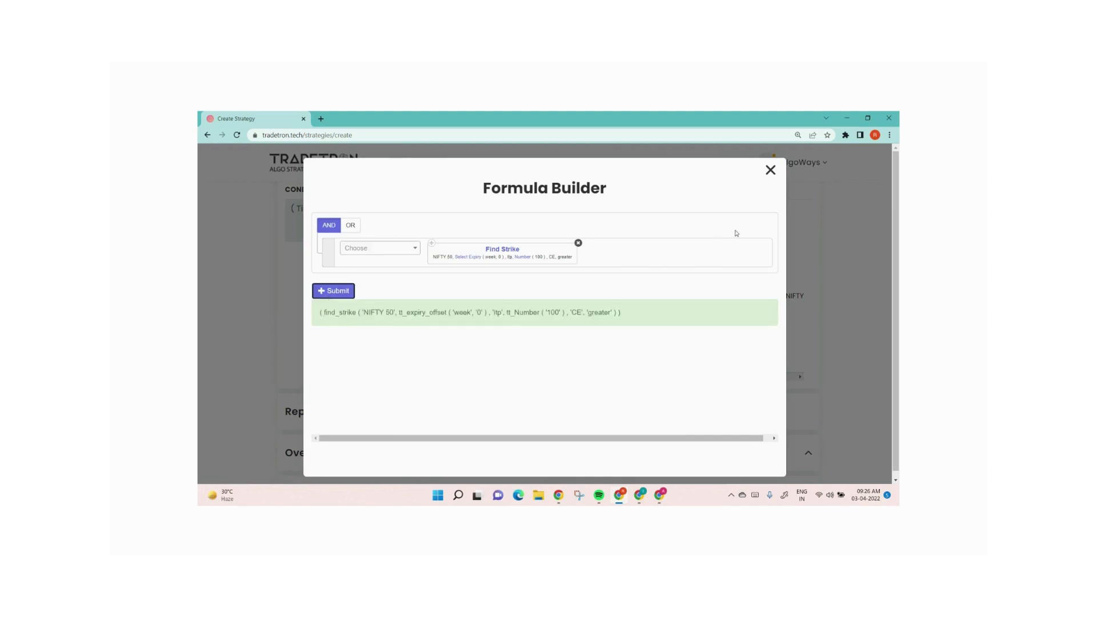
pyautogui.click(771, 170)
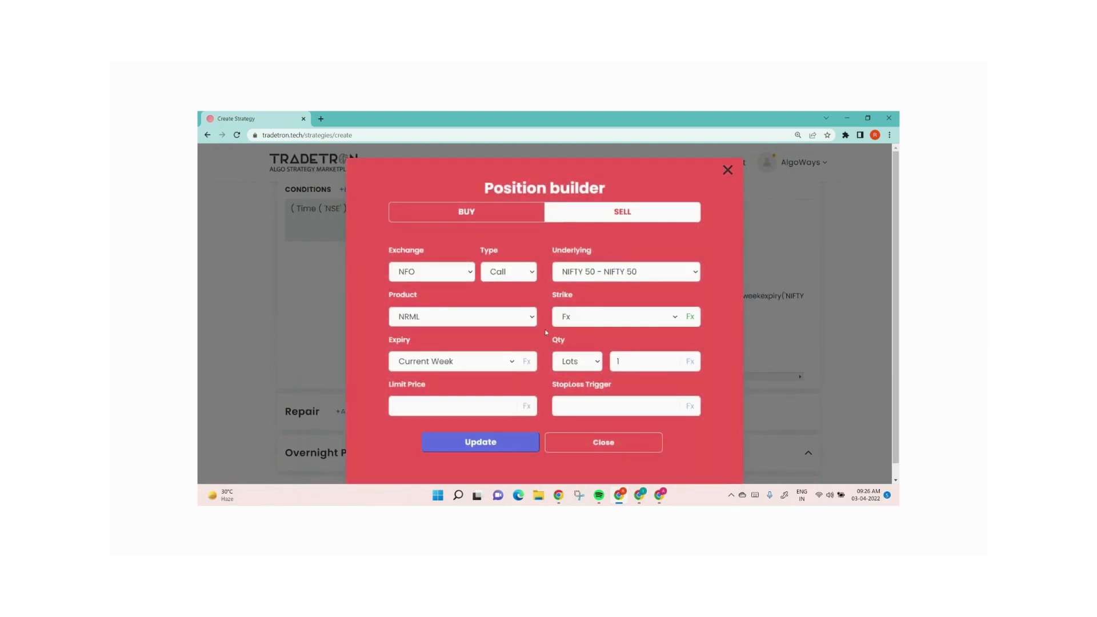
pyautogui.click(476, 444)
pyautogui.click(592, 440)
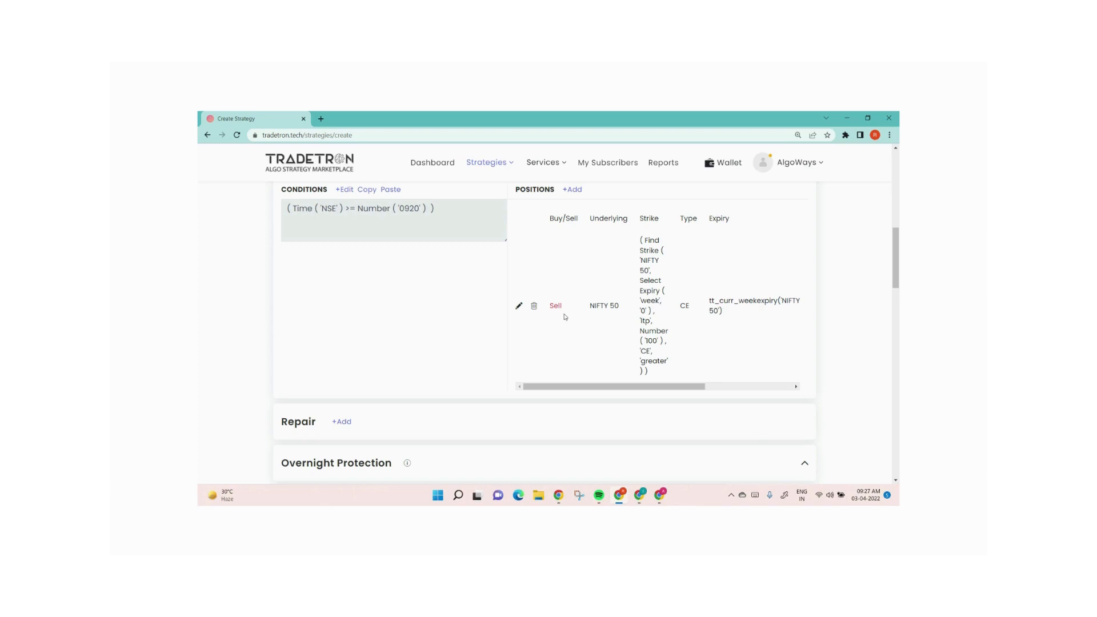
# Edit the position's strike formula again, setting the Find Strike results option to lesser, then update the position
pyautogui.click(519, 306)
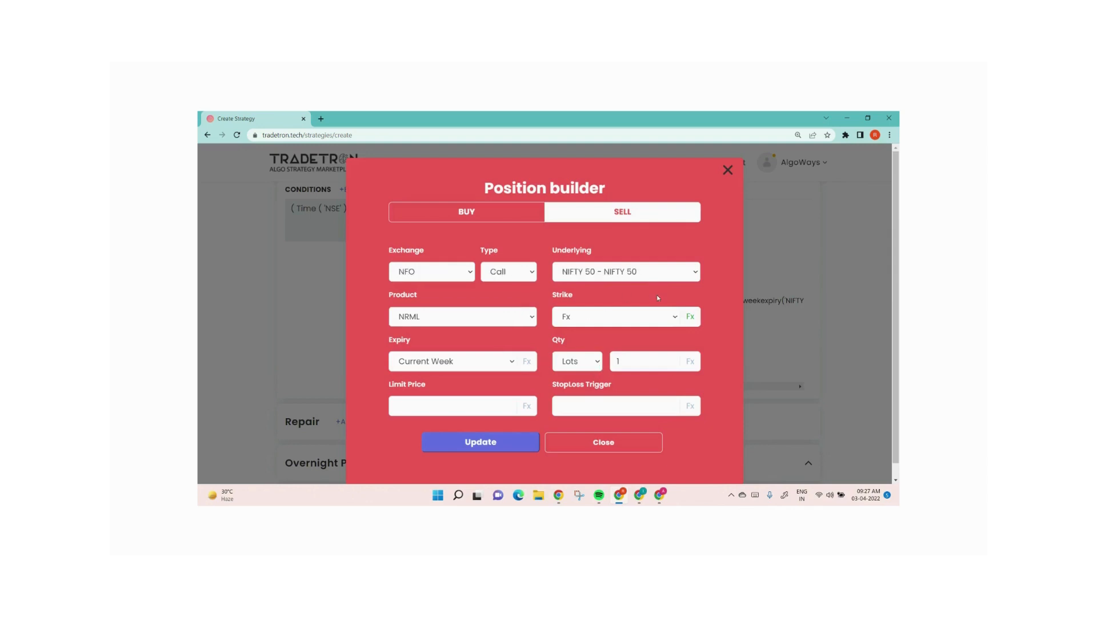
pyautogui.click(691, 316)
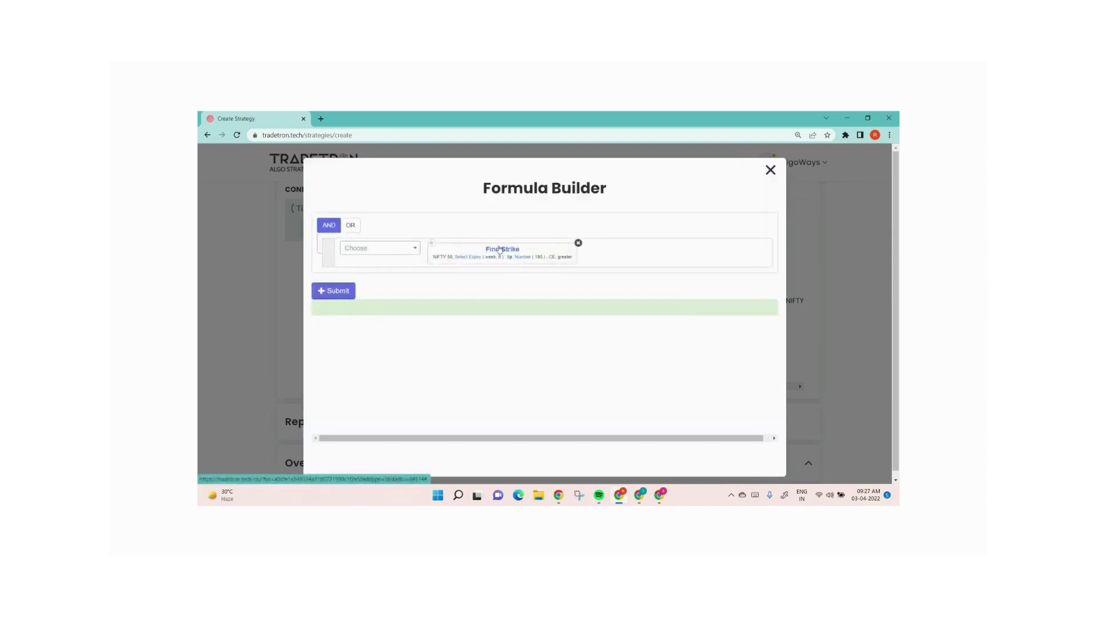
pyautogui.click(500, 252)
pyautogui.click(447, 422)
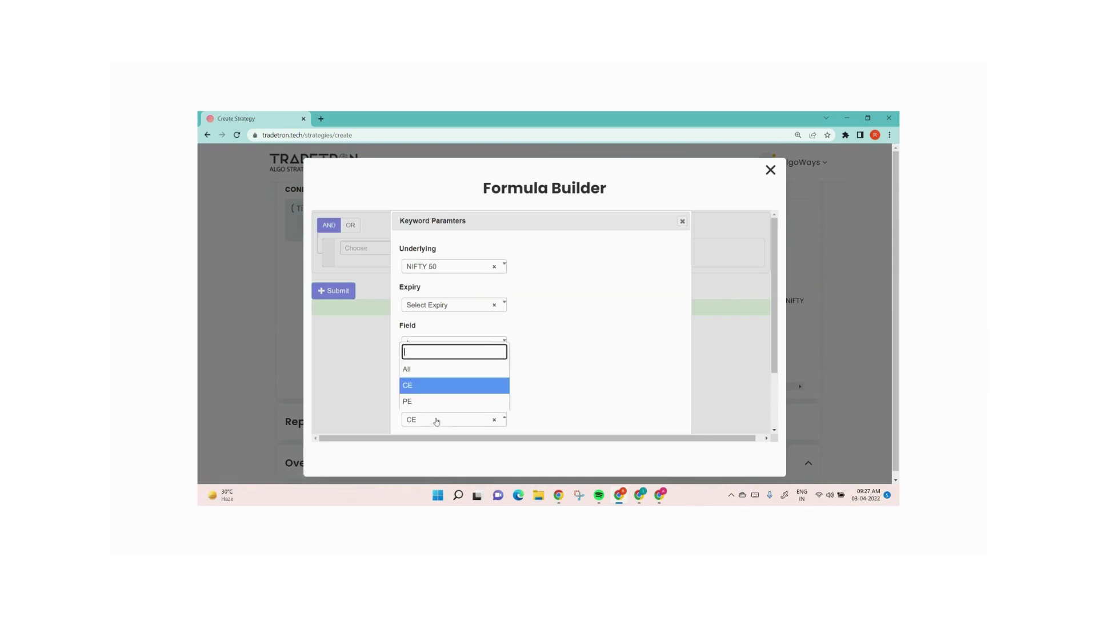
pyautogui.click(631, 365)
pyautogui.scroll(-2, 632, 365)
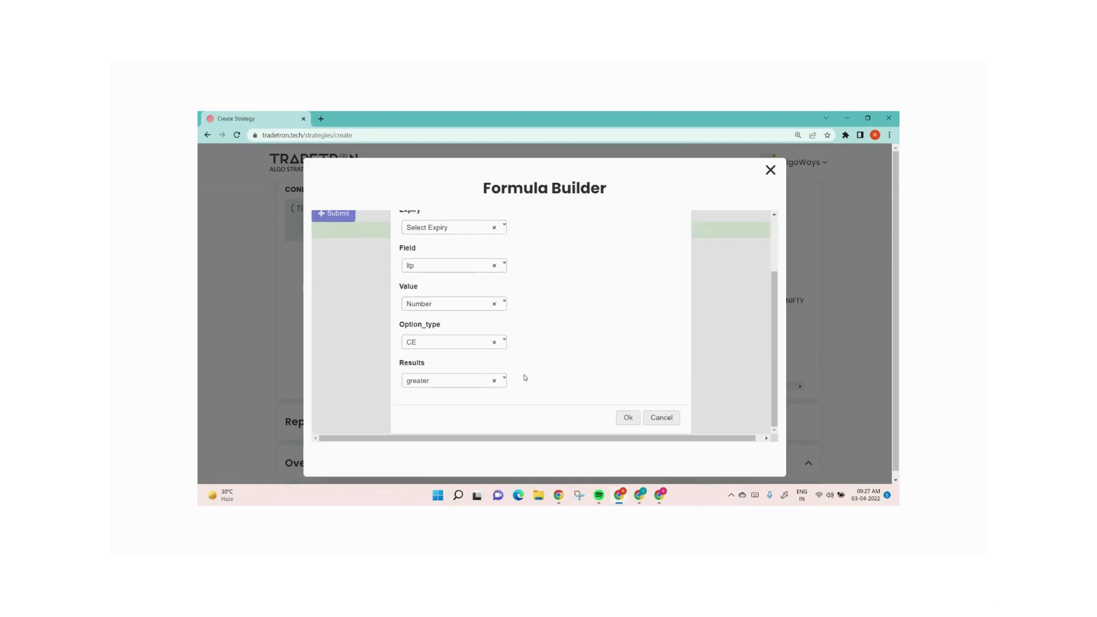
pyautogui.click(448, 380)
pyautogui.click(438, 364)
pyautogui.click(627, 417)
pyautogui.click(332, 292)
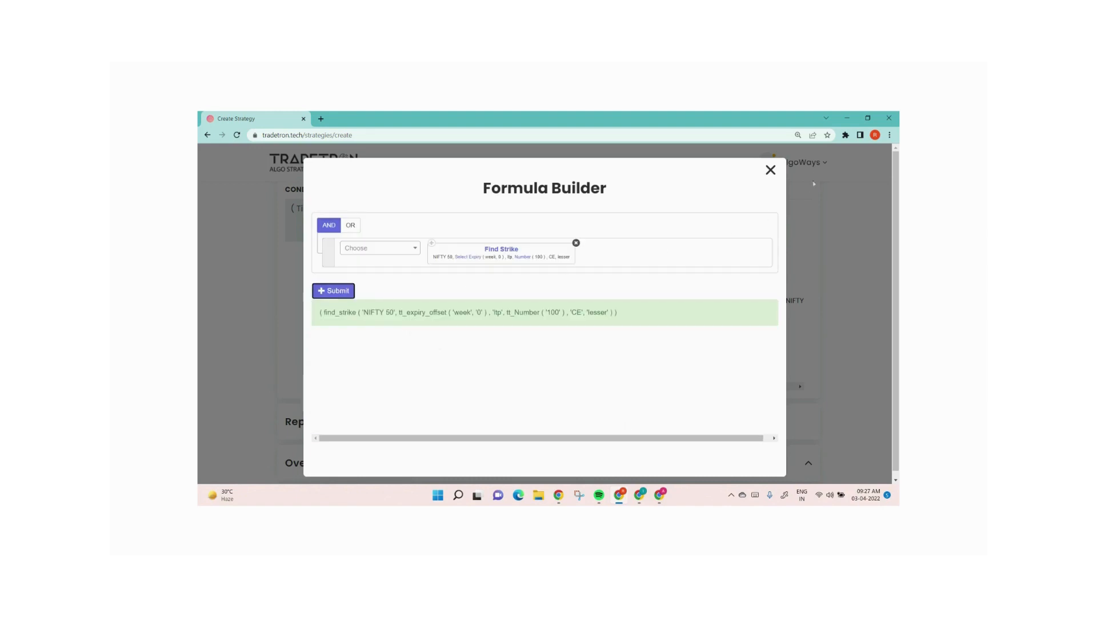
pyautogui.click(770, 174)
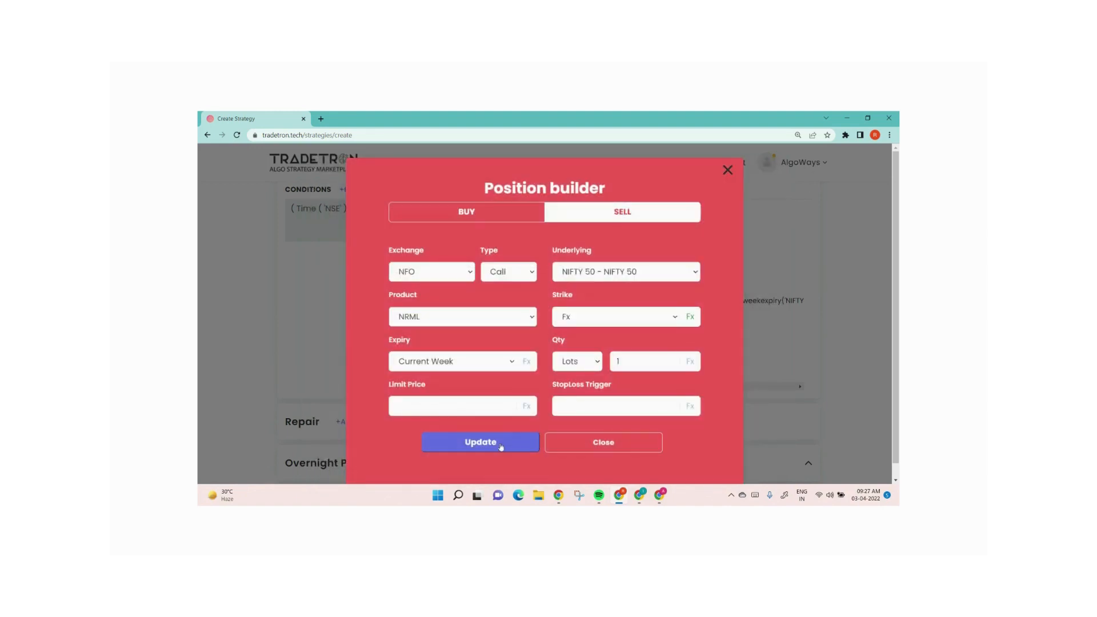
pyautogui.click(501, 448)
pyautogui.click(589, 441)
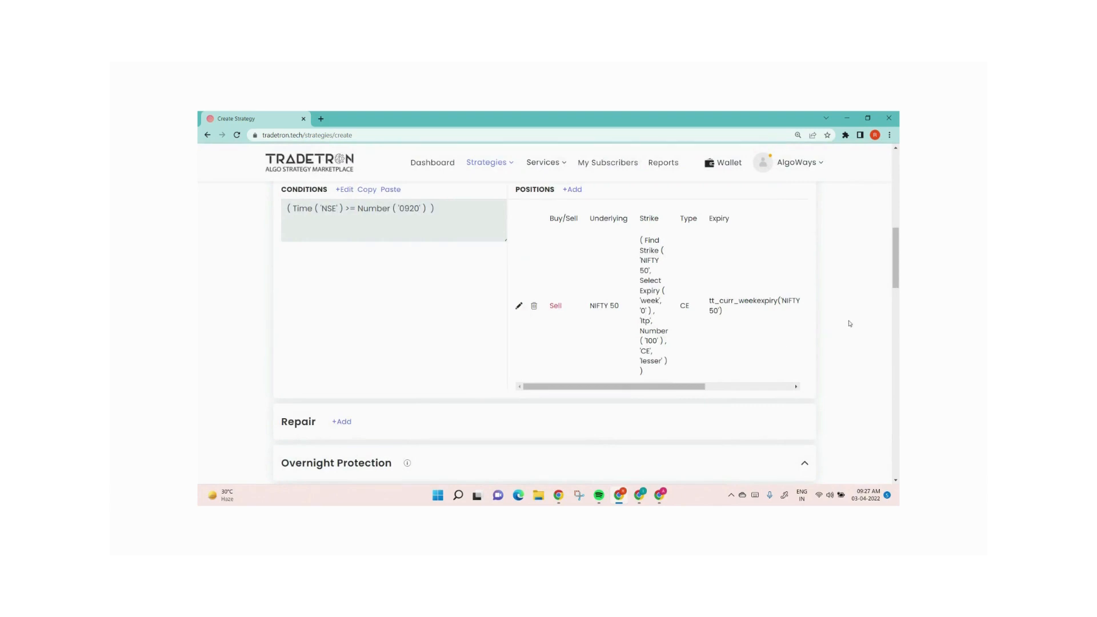
# Open the position's Find Strike parameters and examine the available field options, closing both builders
pyautogui.scroll(3, 849, 323)
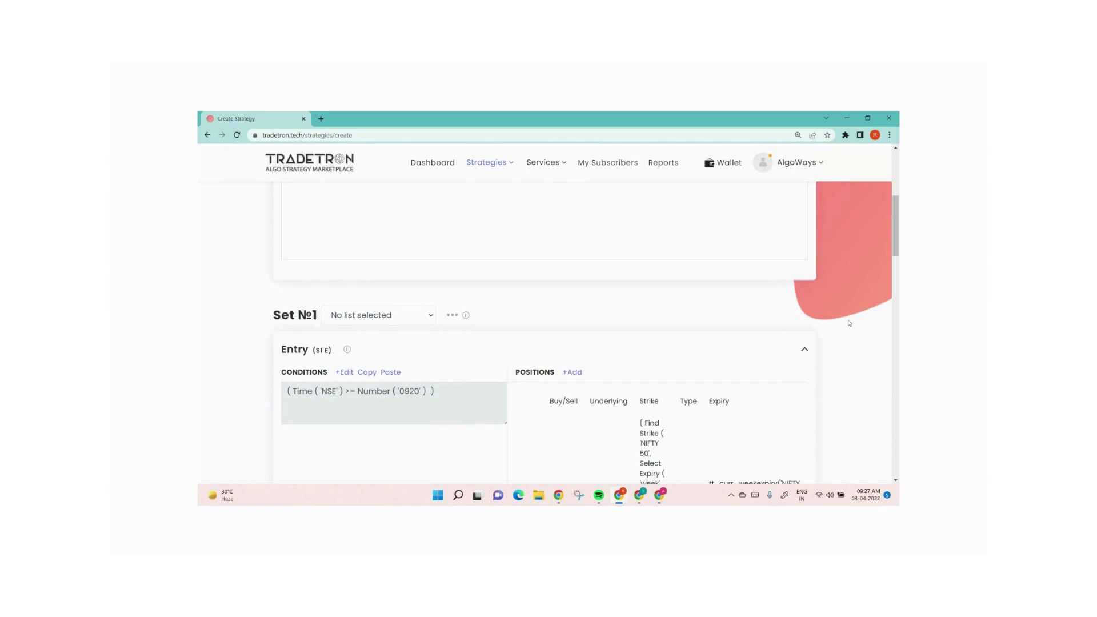
pyautogui.scroll(-2, 849, 322)
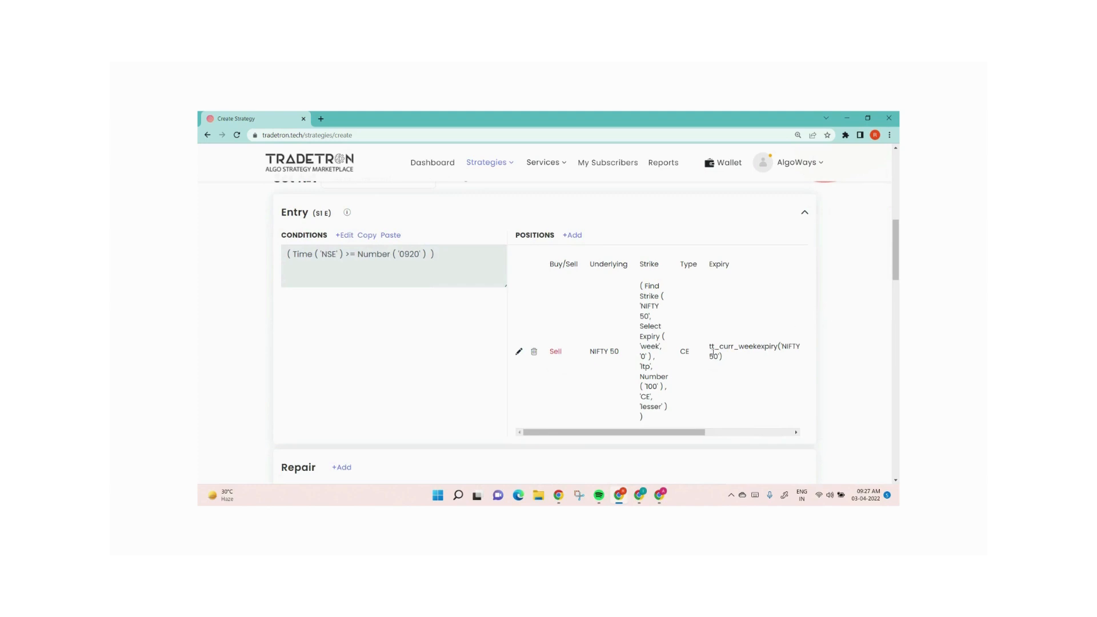
pyautogui.click(519, 352)
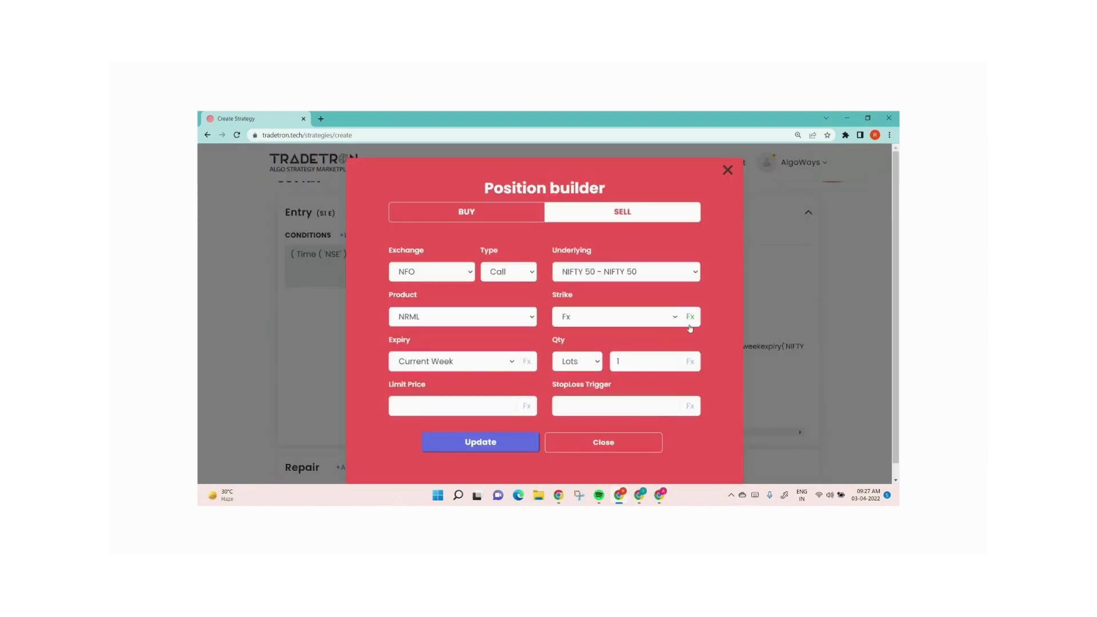
pyautogui.click(691, 317)
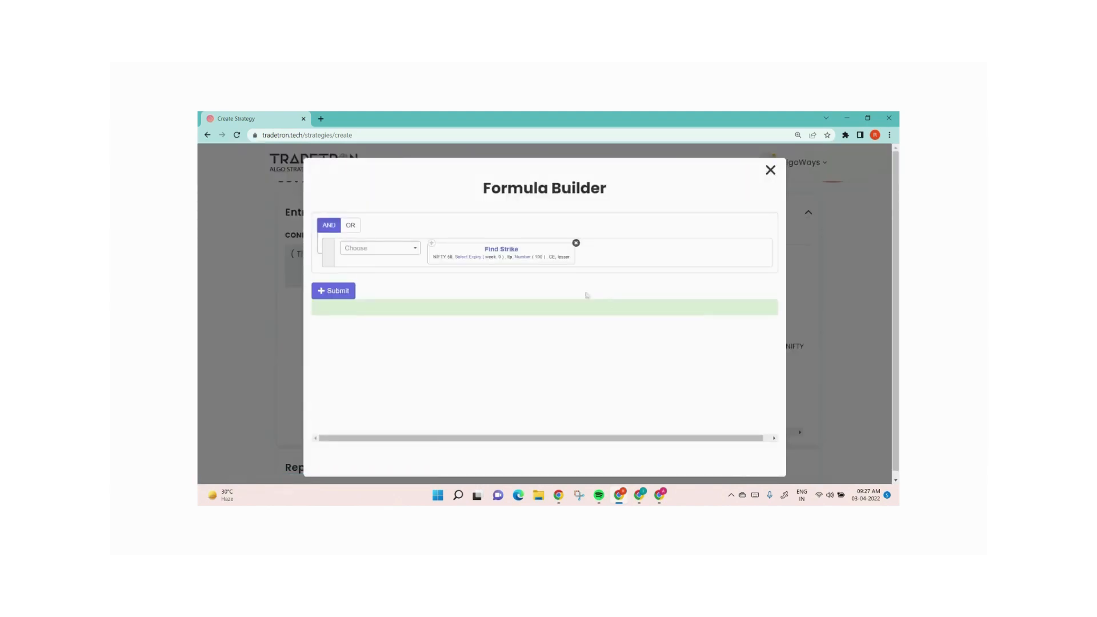
pyautogui.click(506, 251)
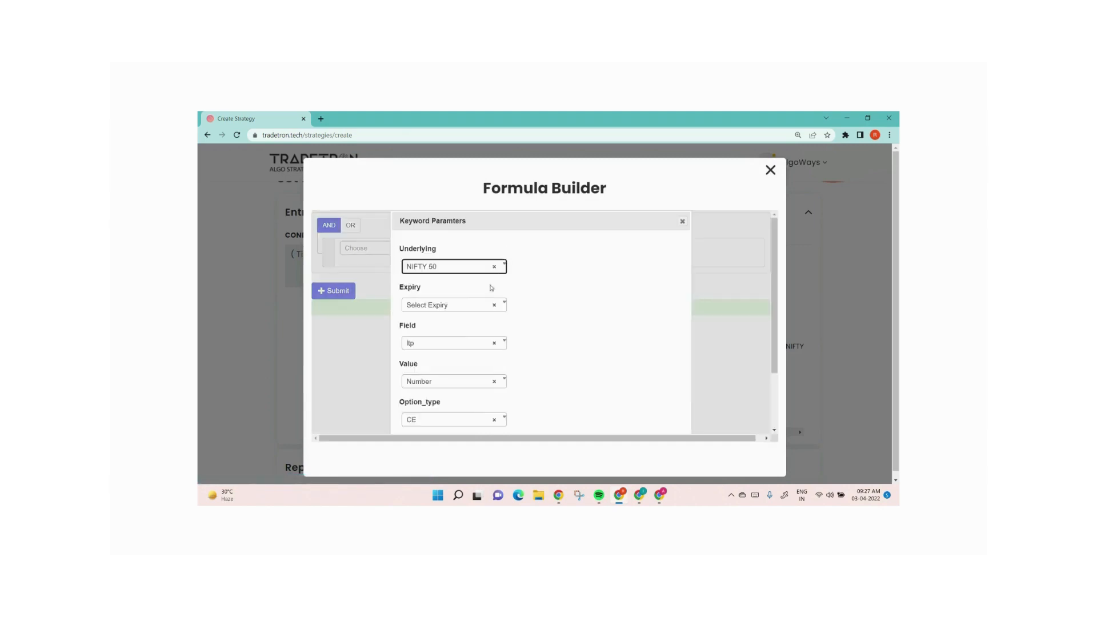
pyautogui.click(455, 344)
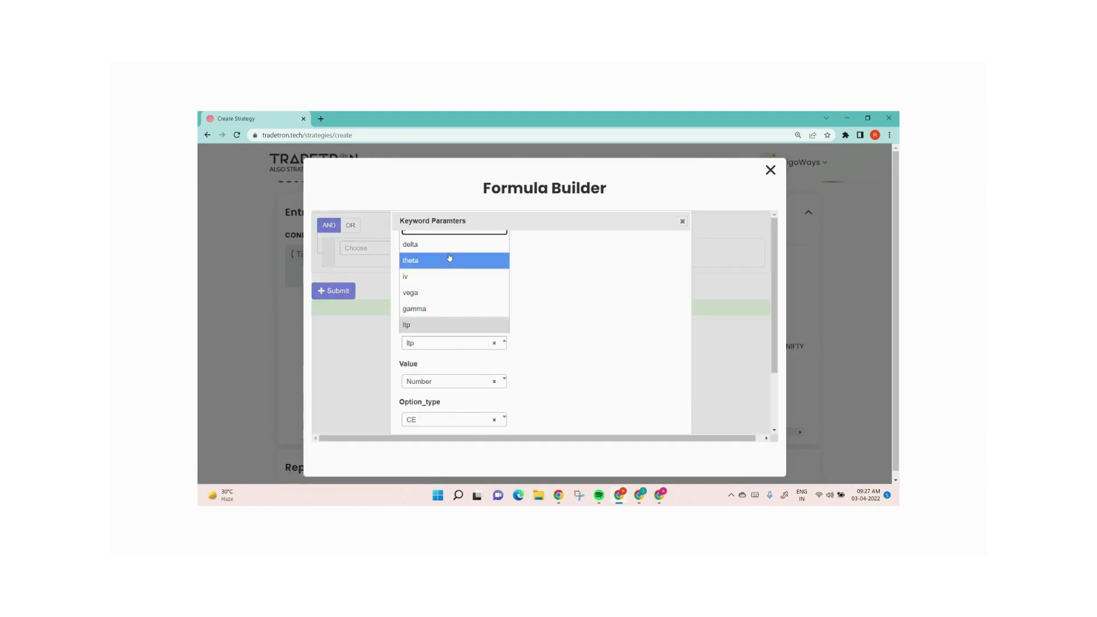
pyautogui.scroll(-2, 452, 288)
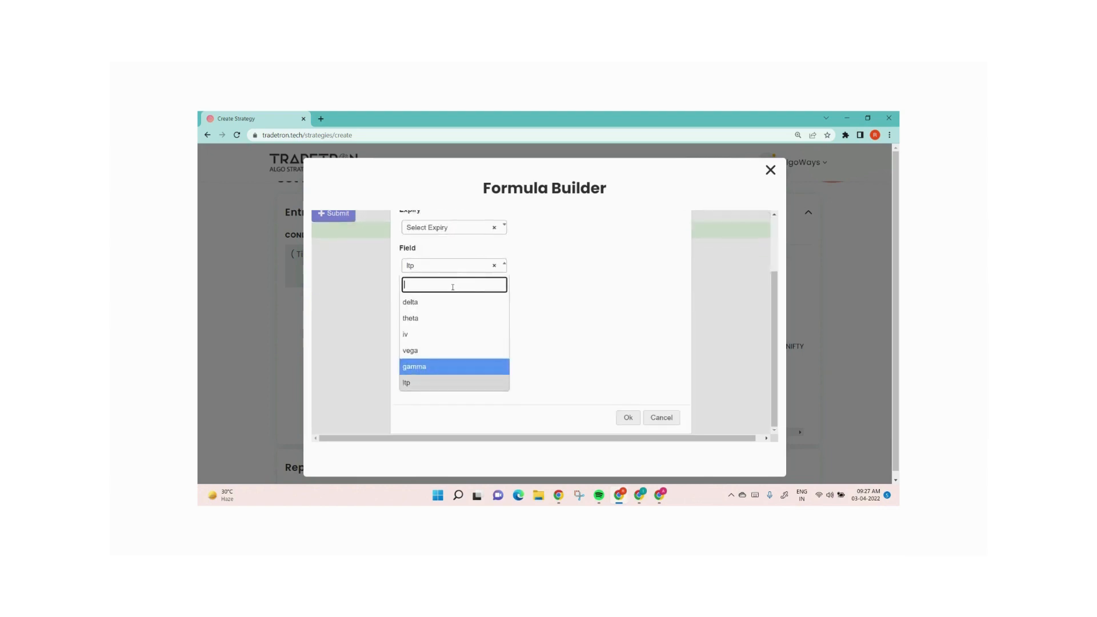
pyautogui.scroll(2, 452, 288)
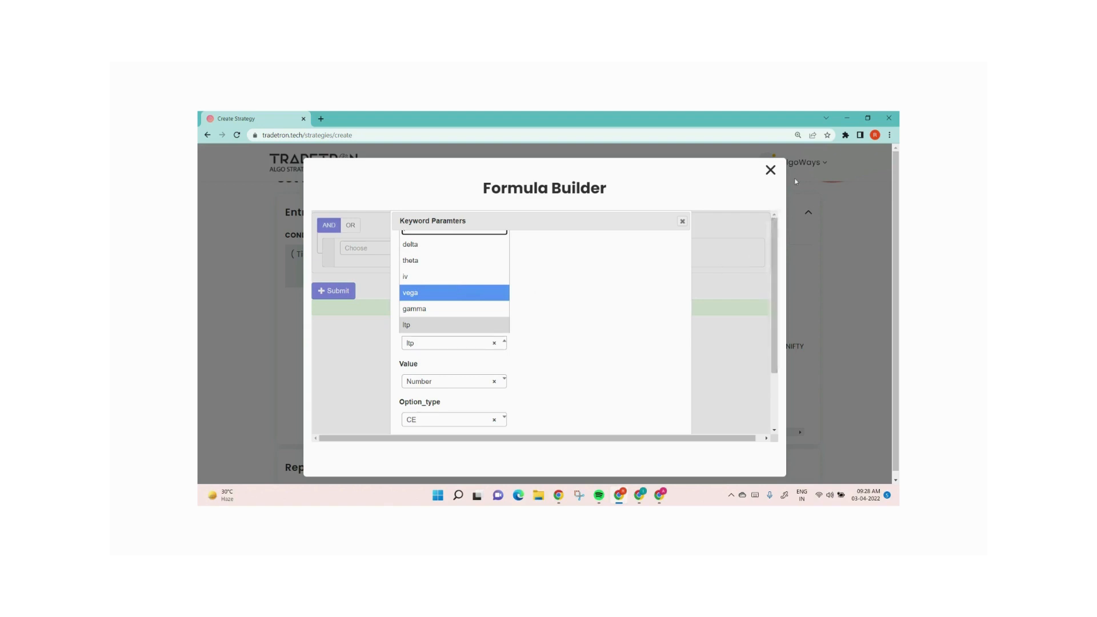
pyautogui.click(771, 170)
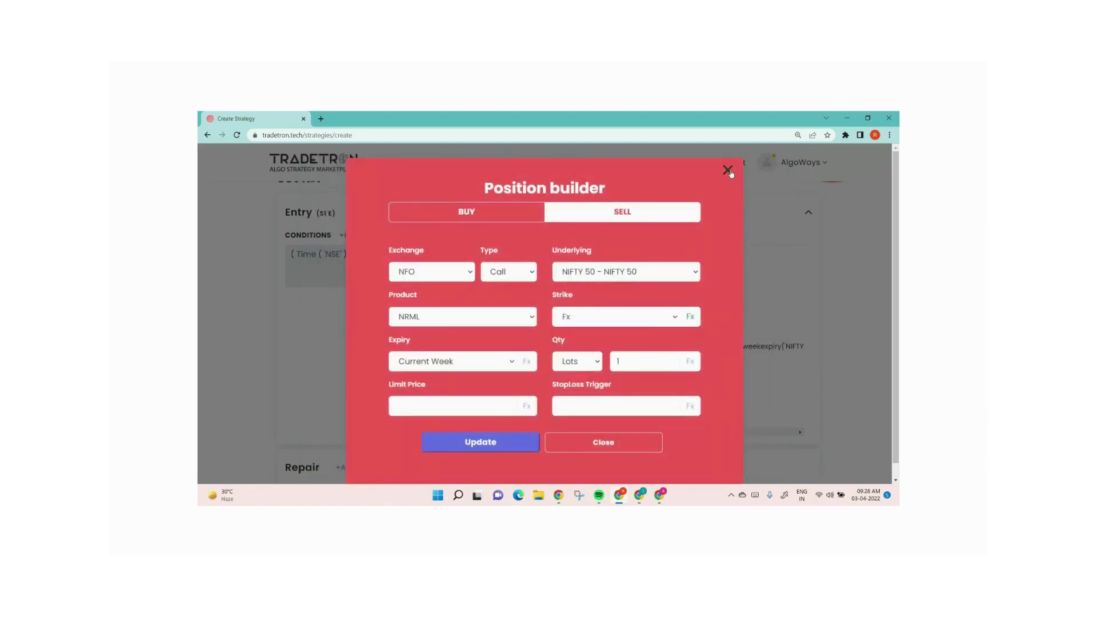
pyautogui.click(728, 171)
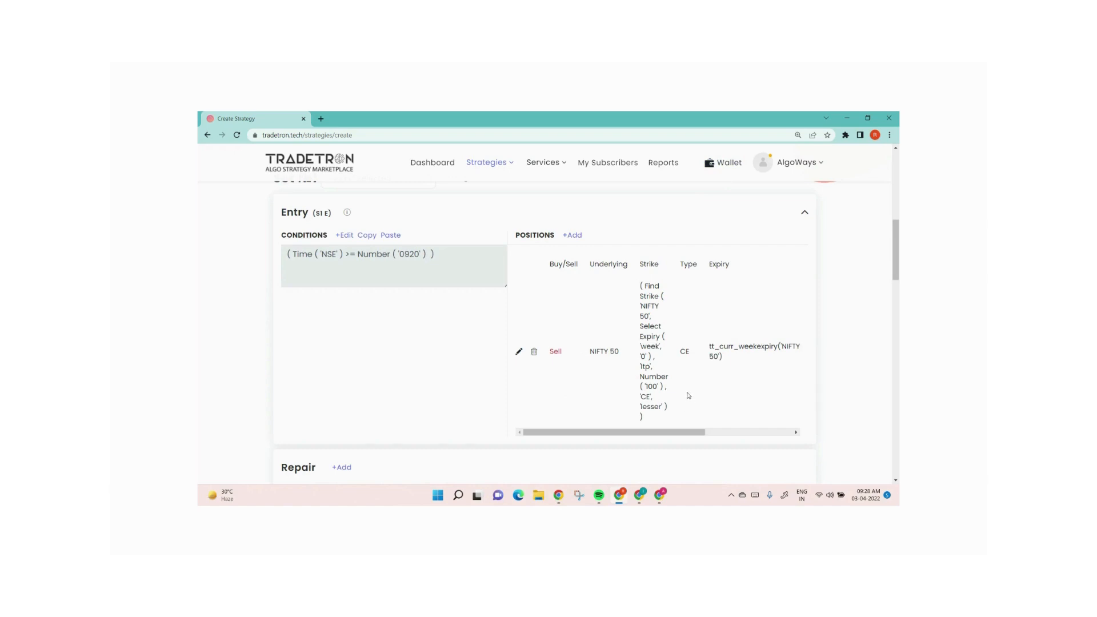
# Add a Repair Once section below the entry of Set 1
pyautogui.scroll(-3, 684, 390)
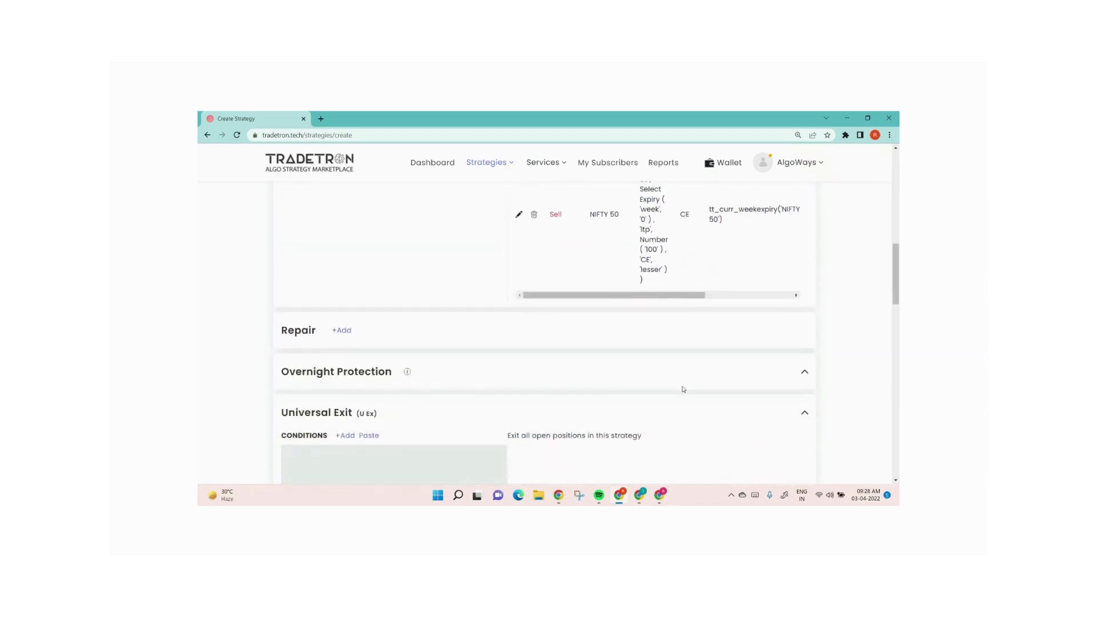
pyautogui.click(341, 330)
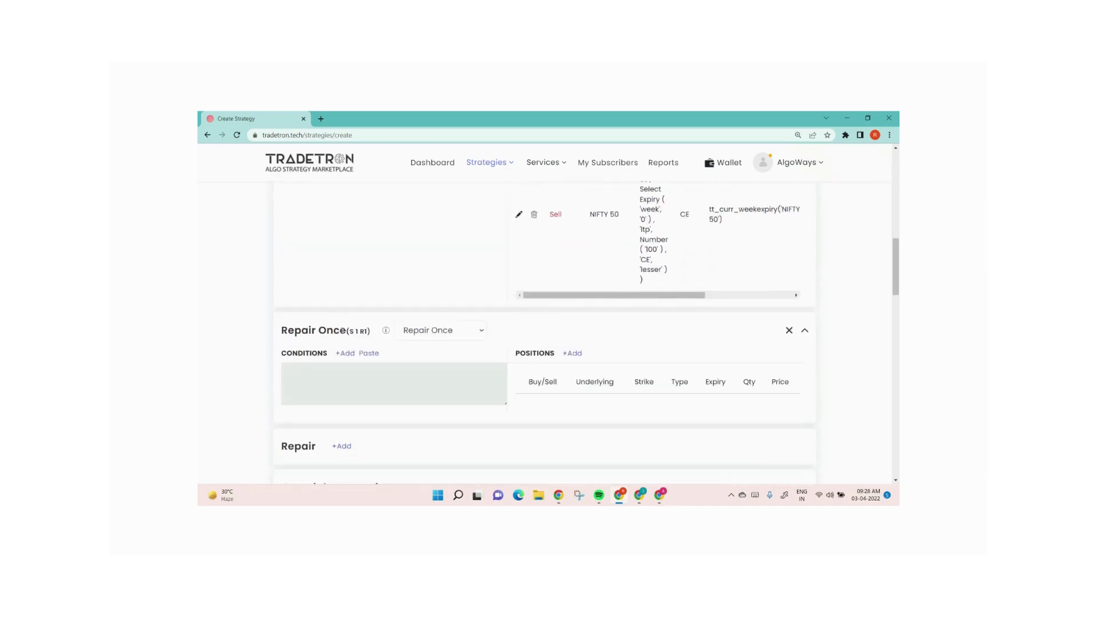
pyautogui.scroll(2, 632, 309)
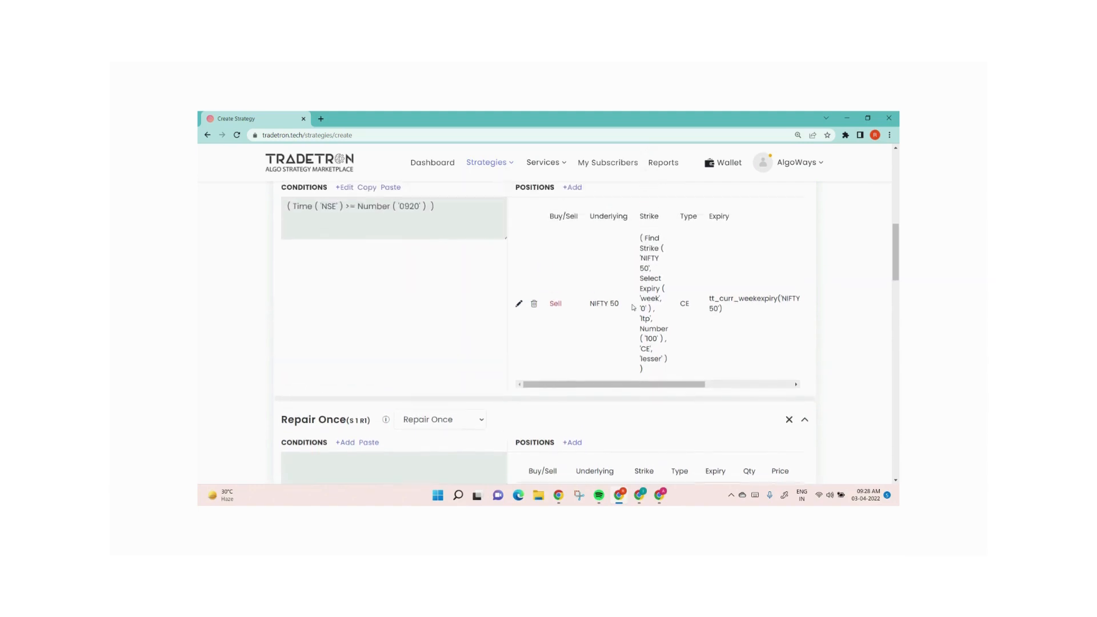
pyautogui.scroll(-3, 498, 361)
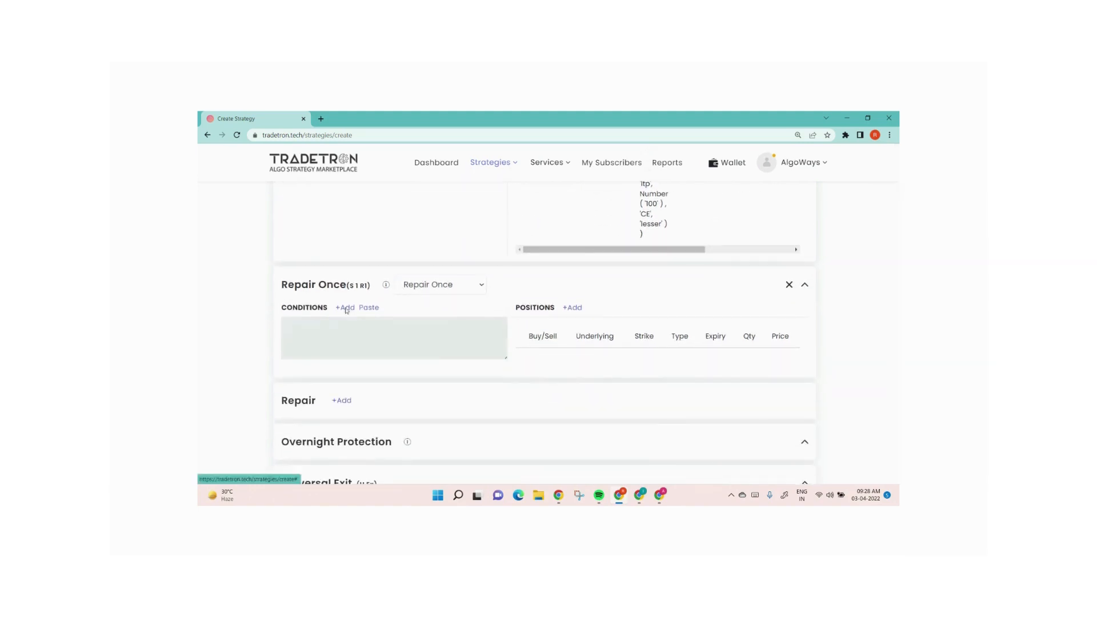
# Start the Repair Once condition with LTP of the Traded Instrument Name keyword
pyautogui.click(346, 307)
pyautogui.click(440, 249)
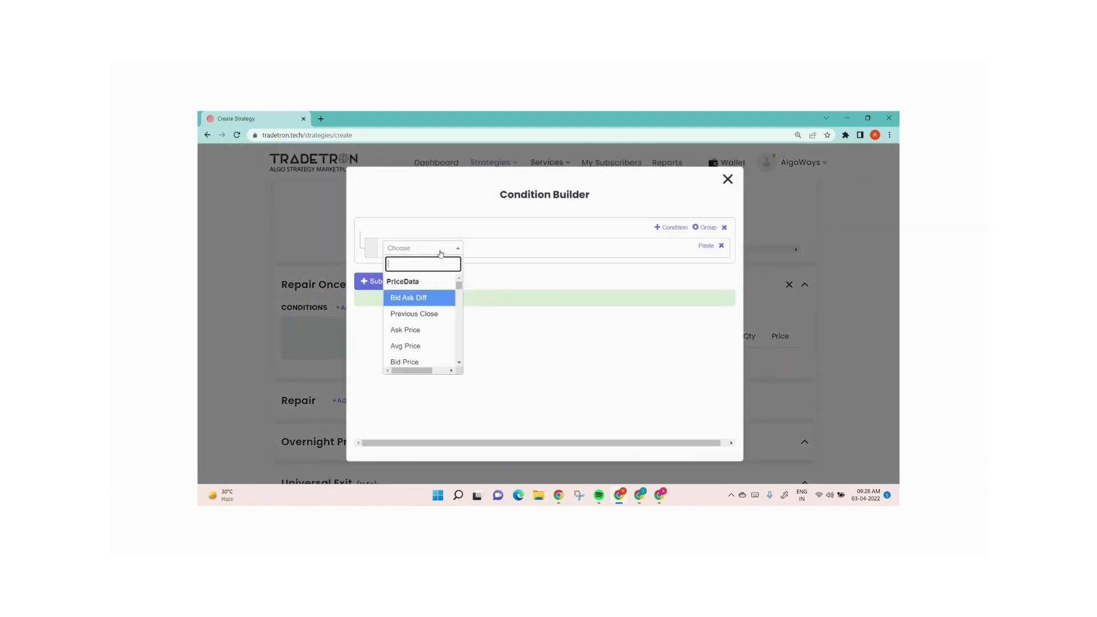
pyautogui.write('ltp')
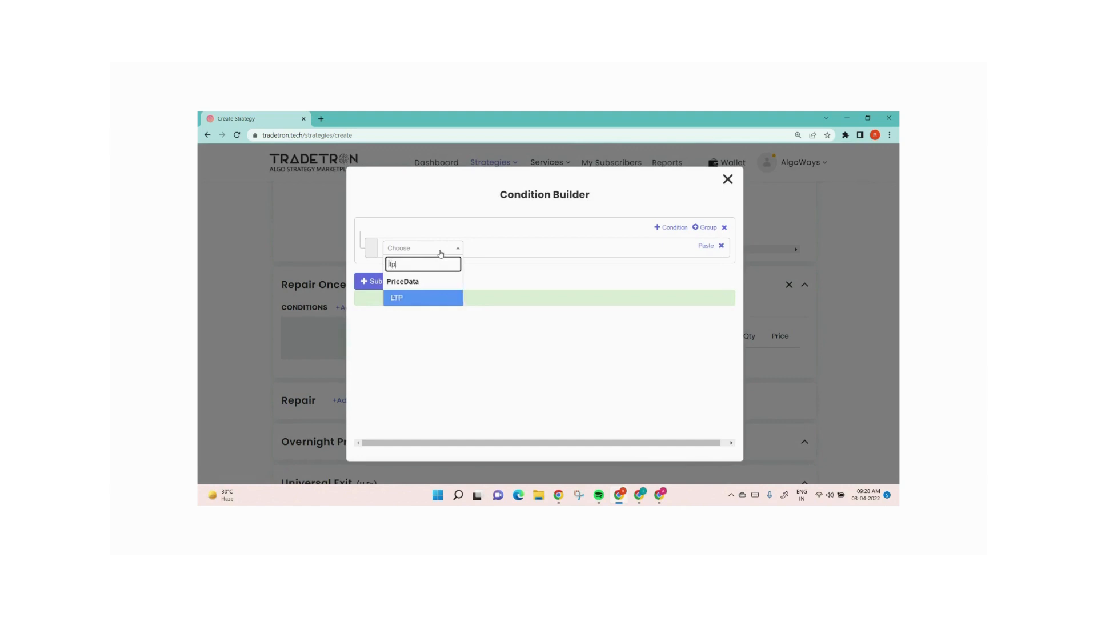
pyautogui.press('Return')
pyautogui.click(509, 283)
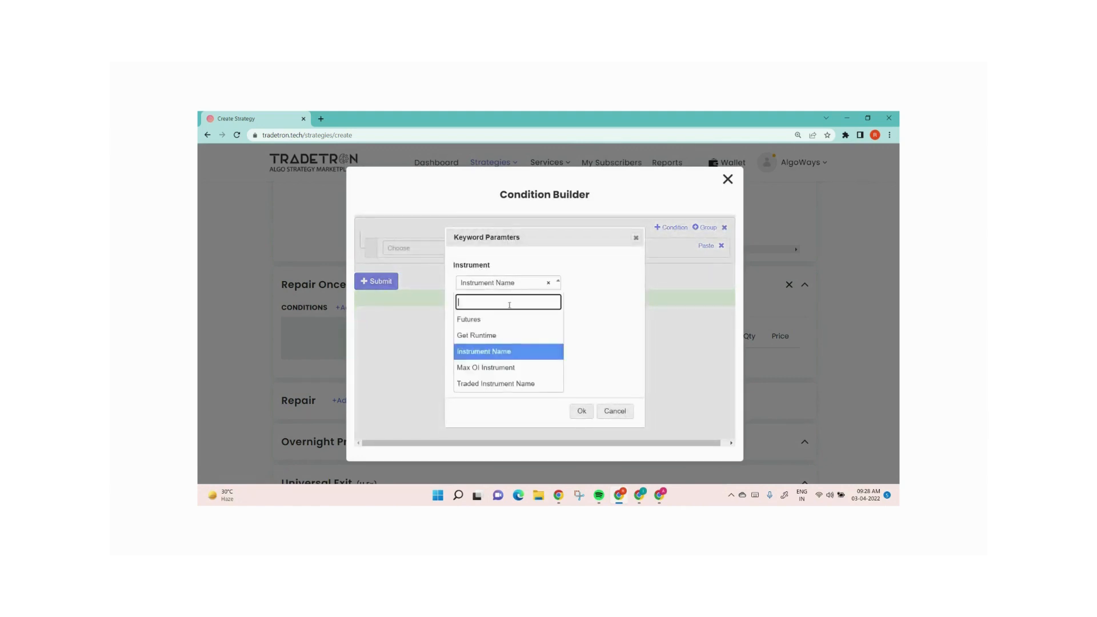
pyautogui.click(506, 384)
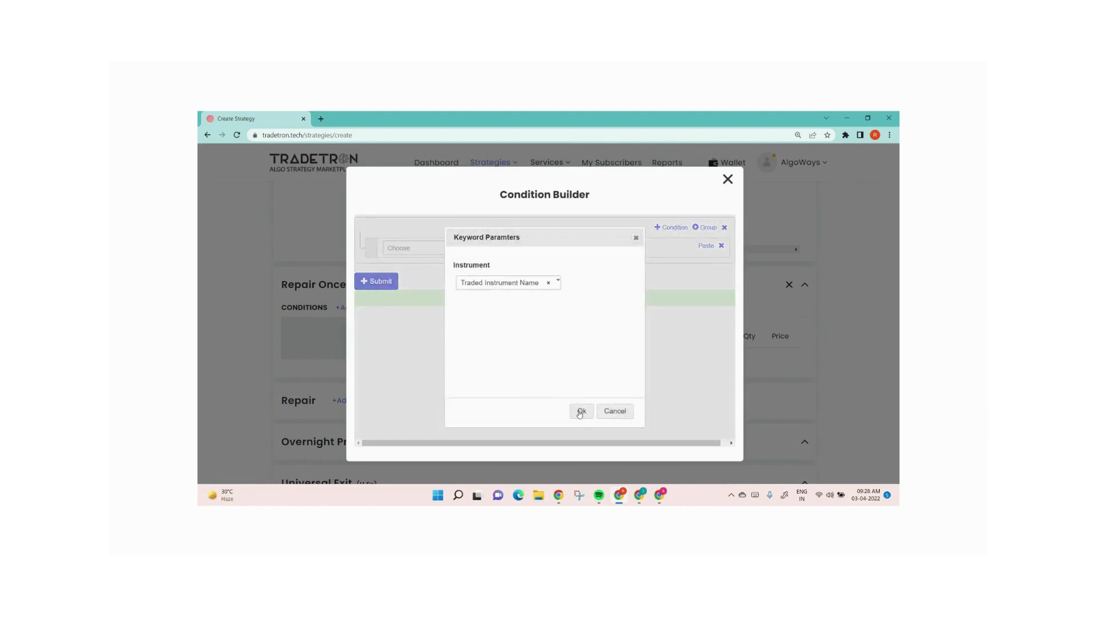
pyautogui.click(581, 413)
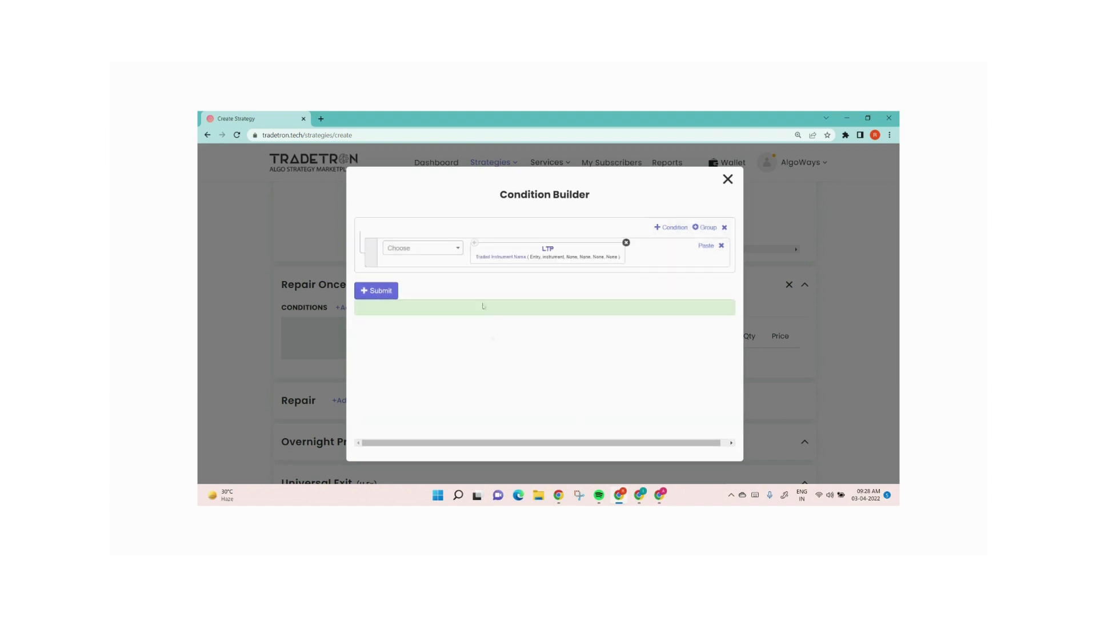
# Set the traded instrument's set, condition and leg numbers to 1, 1 and 1, then submit and close the builder
pyautogui.click(486, 260)
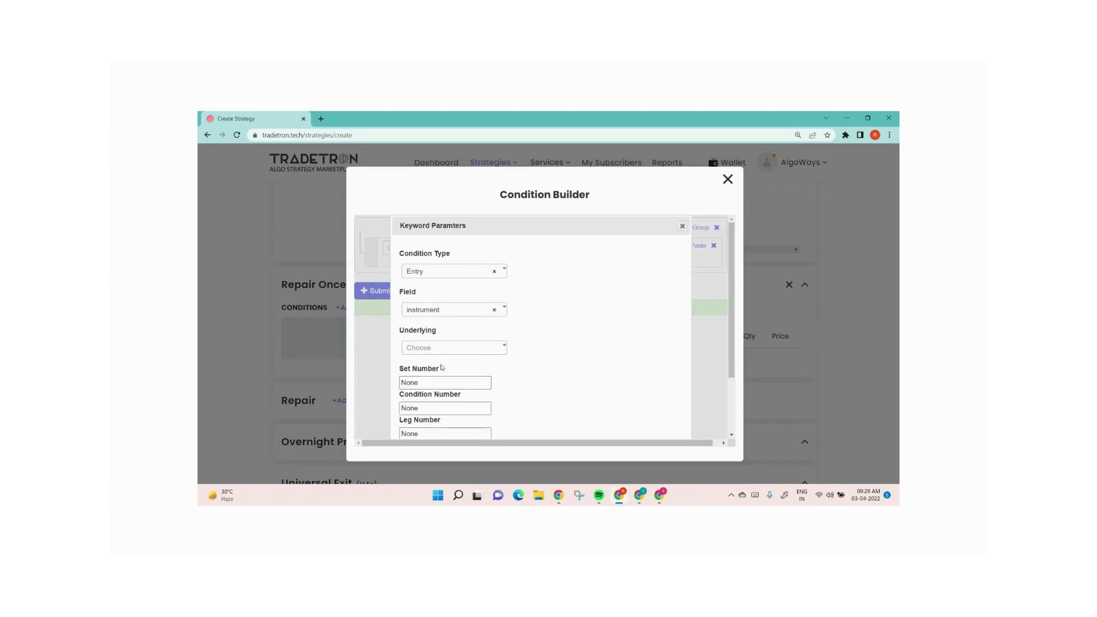
pyautogui.doubleClick(428, 384)
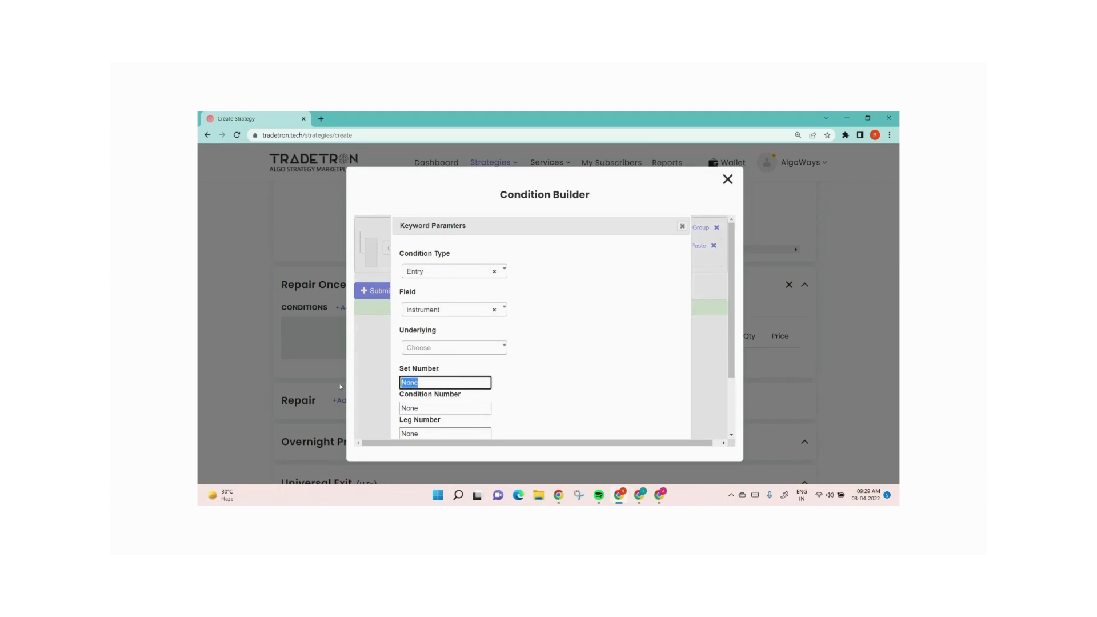
pyautogui.write('1')
pyautogui.press('Tab')
pyautogui.write('1')
pyautogui.press('Tab')
pyautogui.write('1')
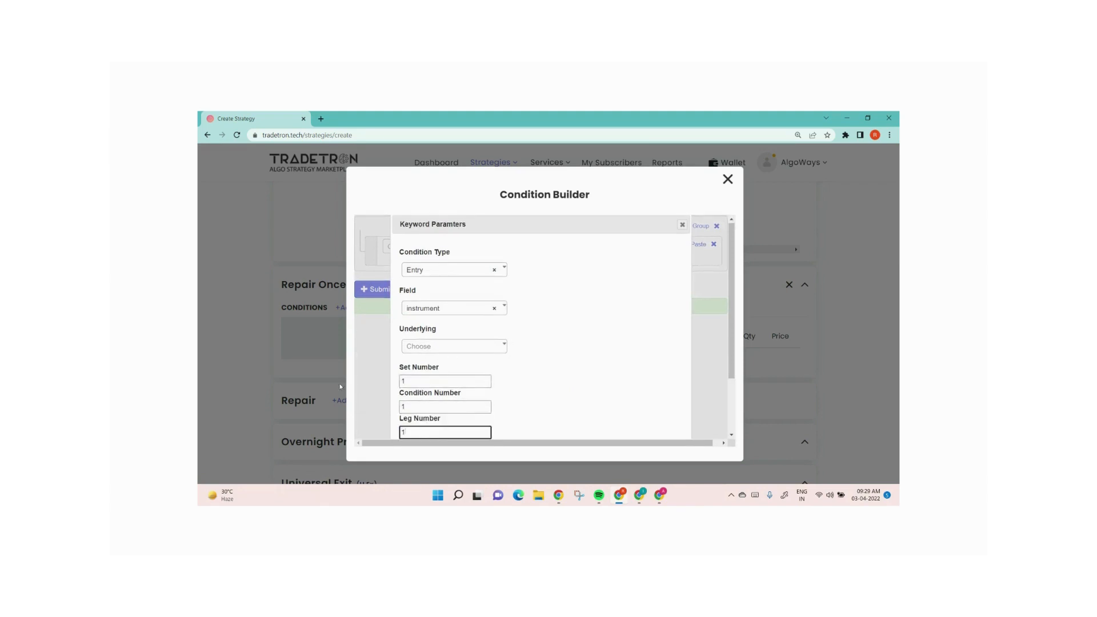
pyautogui.scroll(-2, 597, 314)
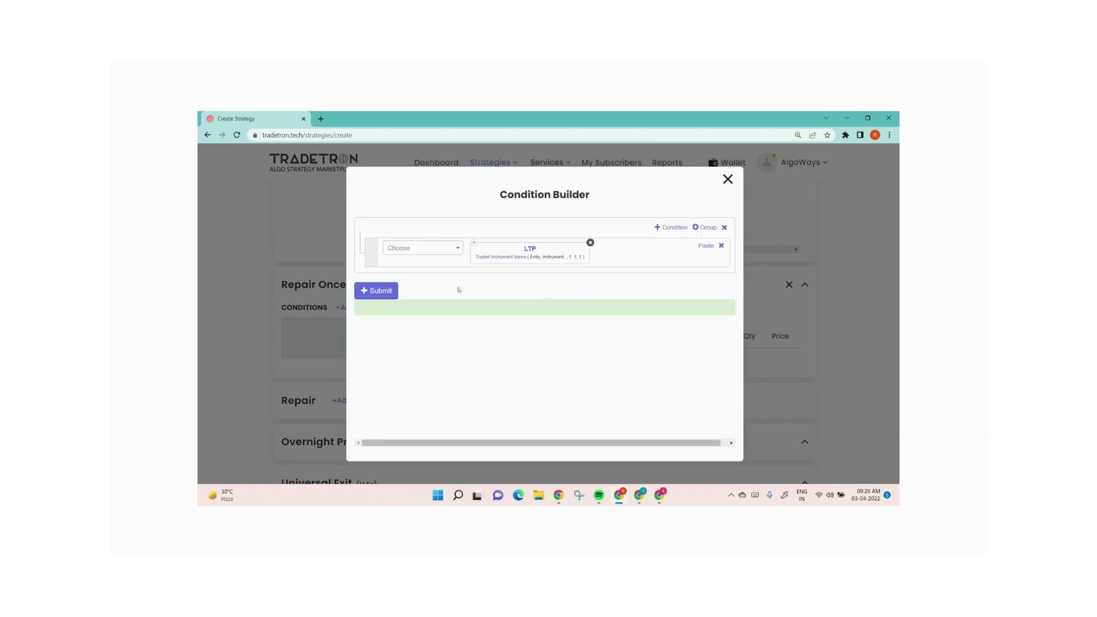
pyautogui.click(382, 291)
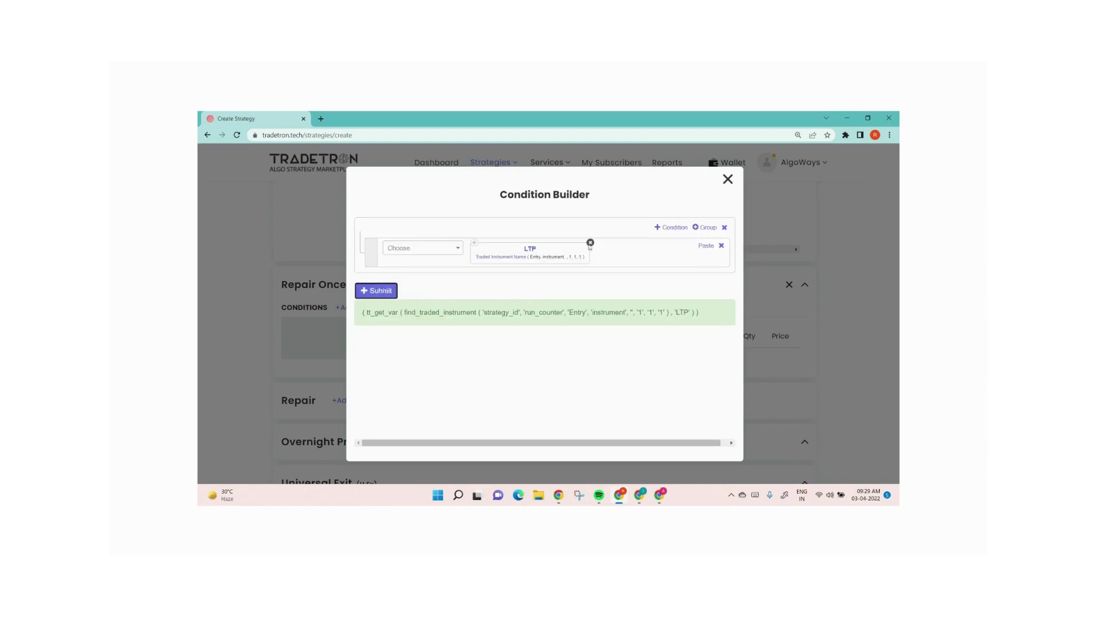
pyautogui.click(730, 180)
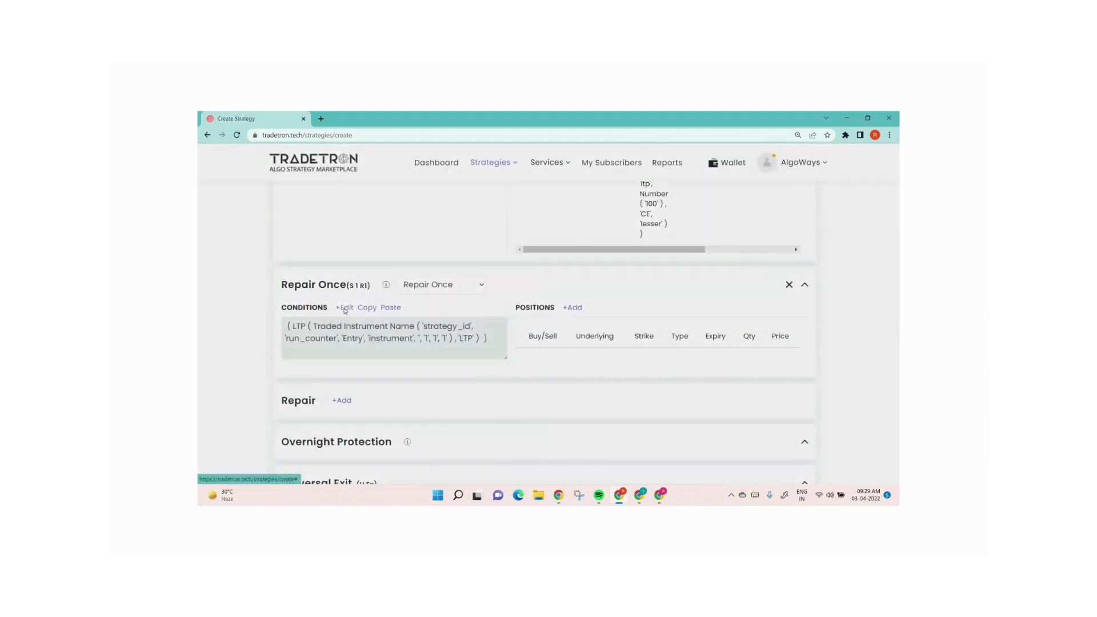
# Reopen the repair condition and add a greater-than comparison after the LTP, removing a mistakenly added random number
pyautogui.click(345, 309)
pyautogui.click(426, 257)
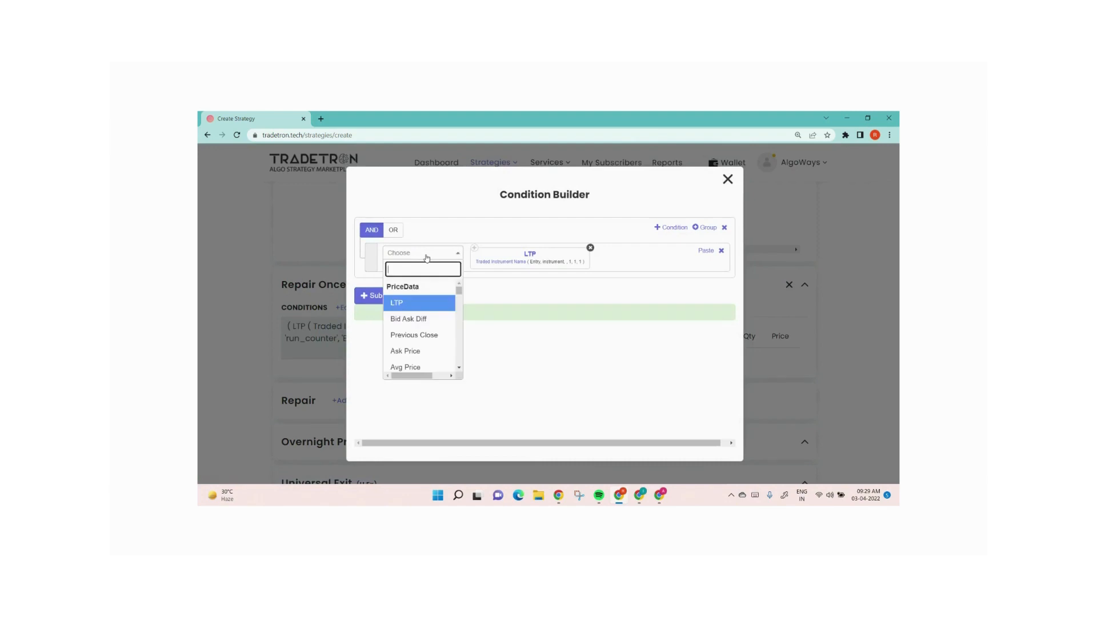
pyautogui.write('-')
pyautogui.press('Return')
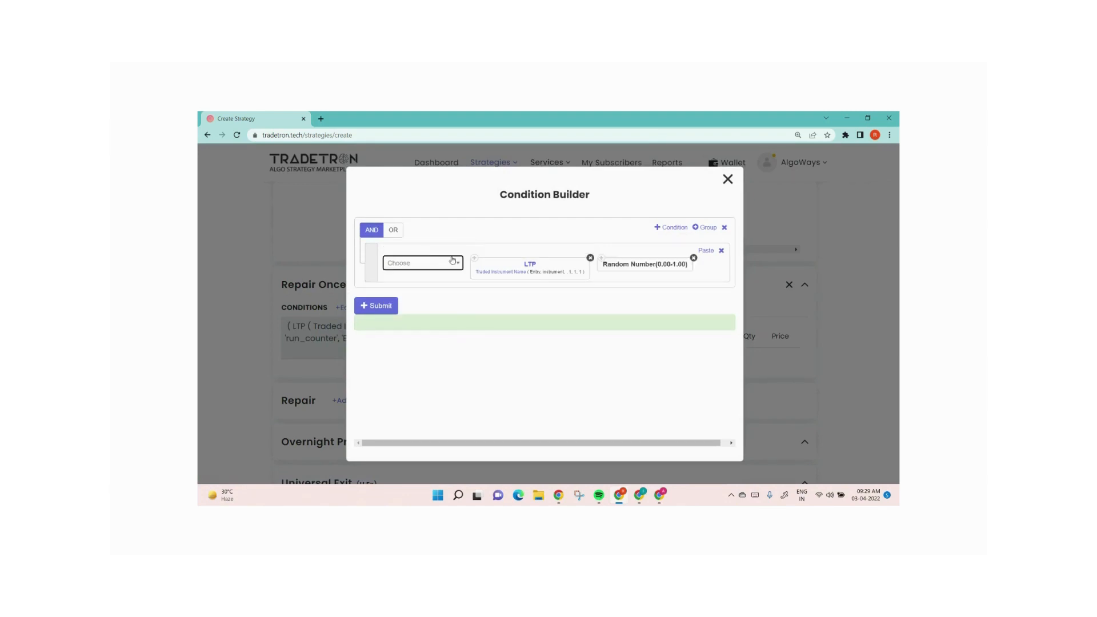
pyautogui.click(424, 263)
pyautogui.write('>')
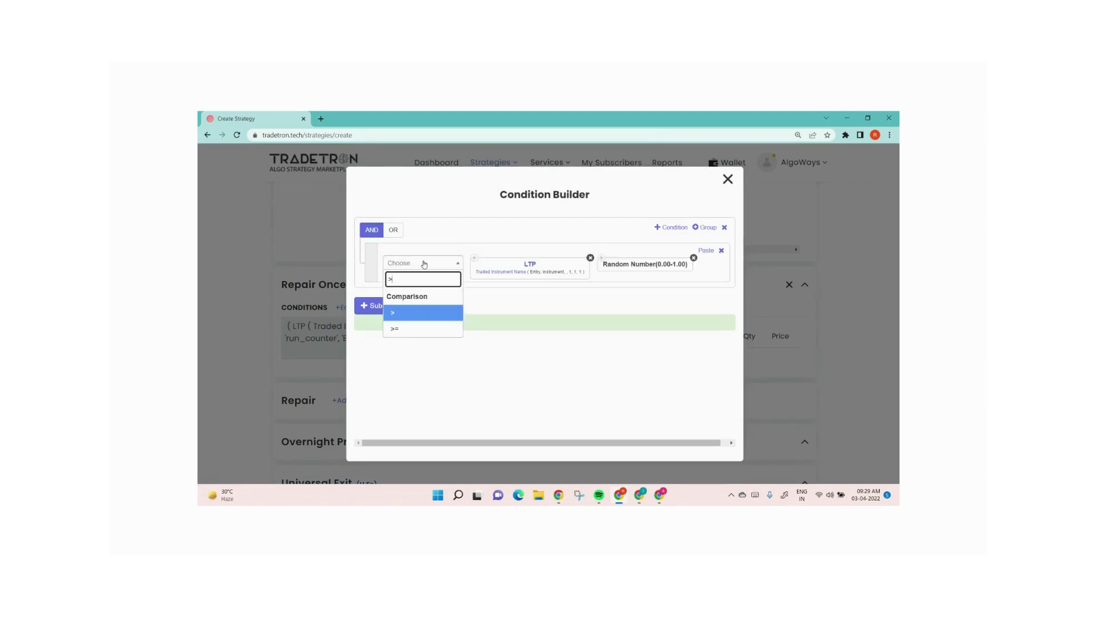
pyautogui.press('Return')
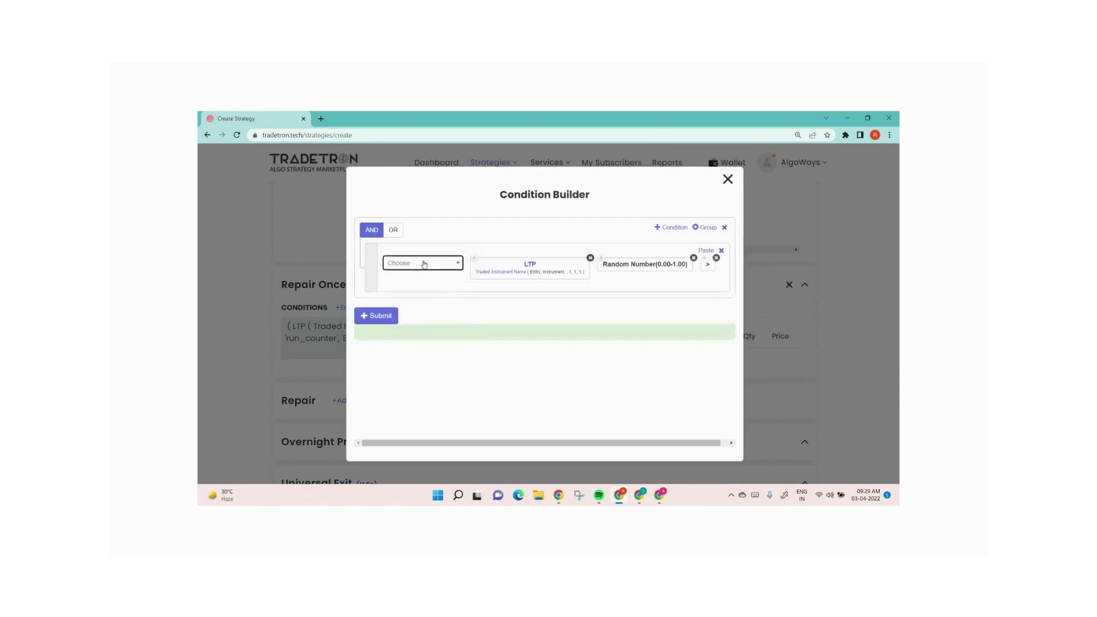
pyautogui.click(693, 258)
# Compare against the Traded Instrument entry price with set, condition and leg numbers 1, 1 and 1
pyautogui.click(435, 255)
pyautogui.write('traded')
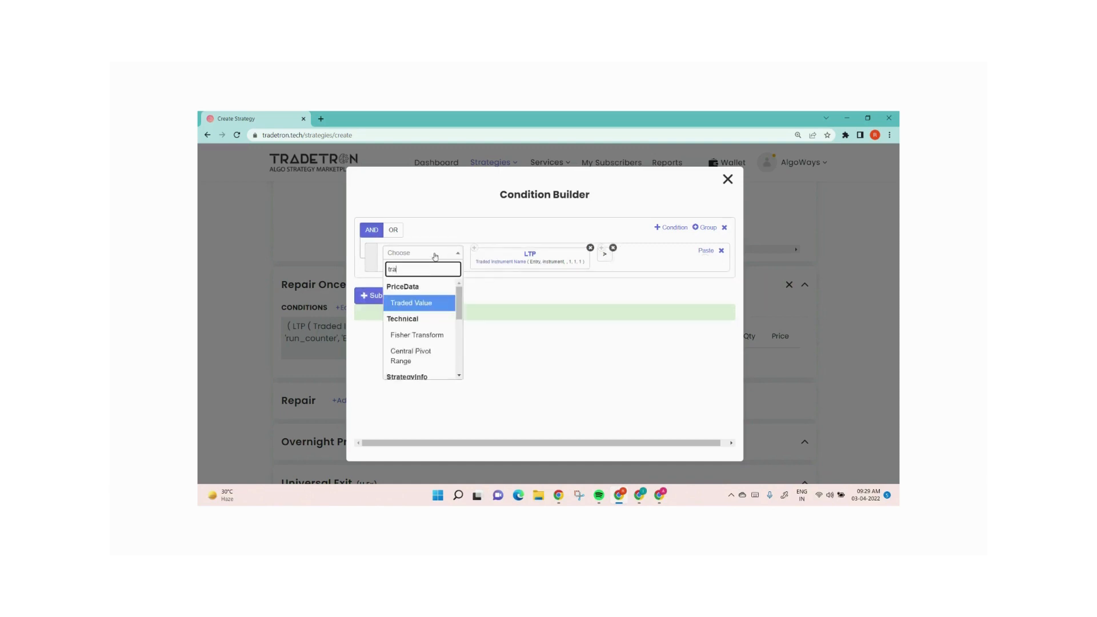
pyautogui.press('Down')
pyautogui.press('Down')
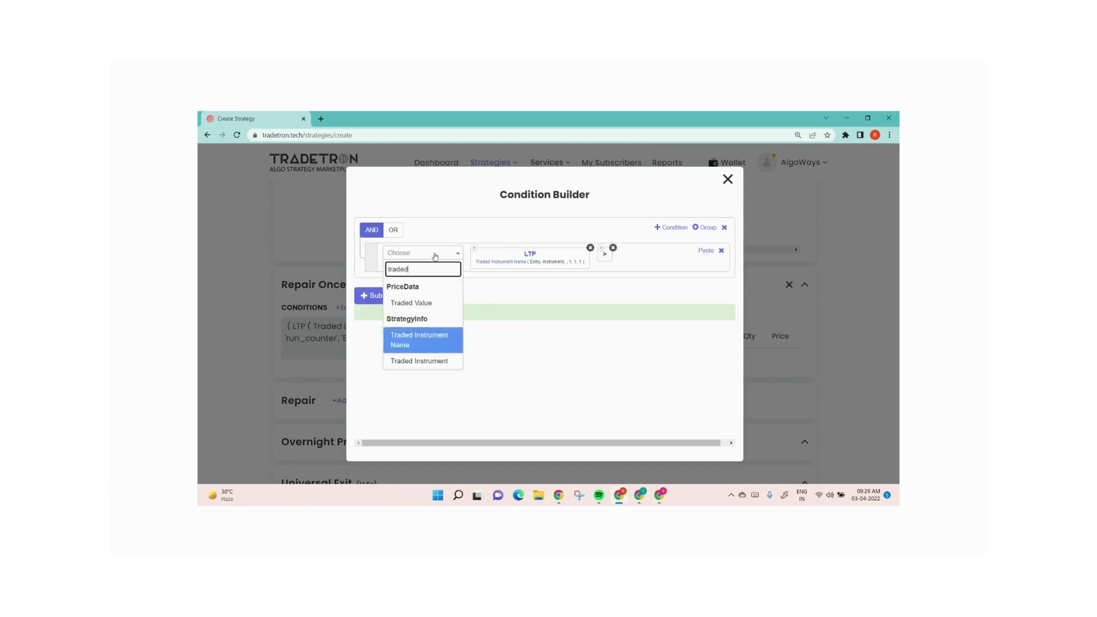
pyautogui.press('Return')
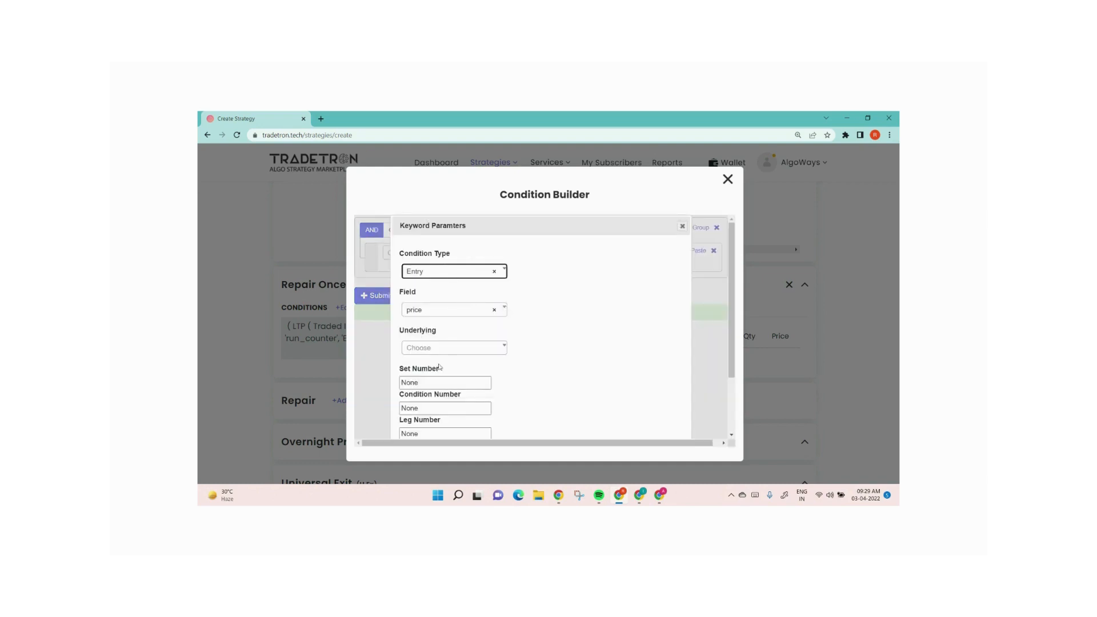
pyautogui.moveTo(429, 383); pyautogui.dragTo(338, 393)
pyautogui.write('1')
pyautogui.press('Tab')
pyautogui.write('1')
pyautogui.press('Tab')
pyautogui.write('1')
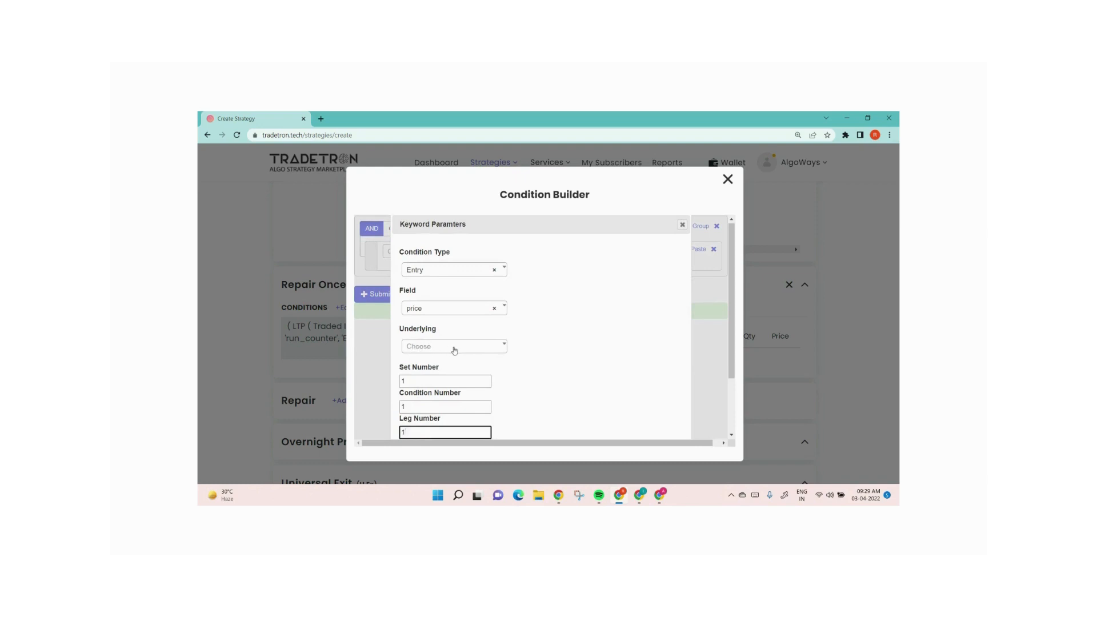
pyautogui.scroll(-2, 593, 398)
pyautogui.click(628, 422)
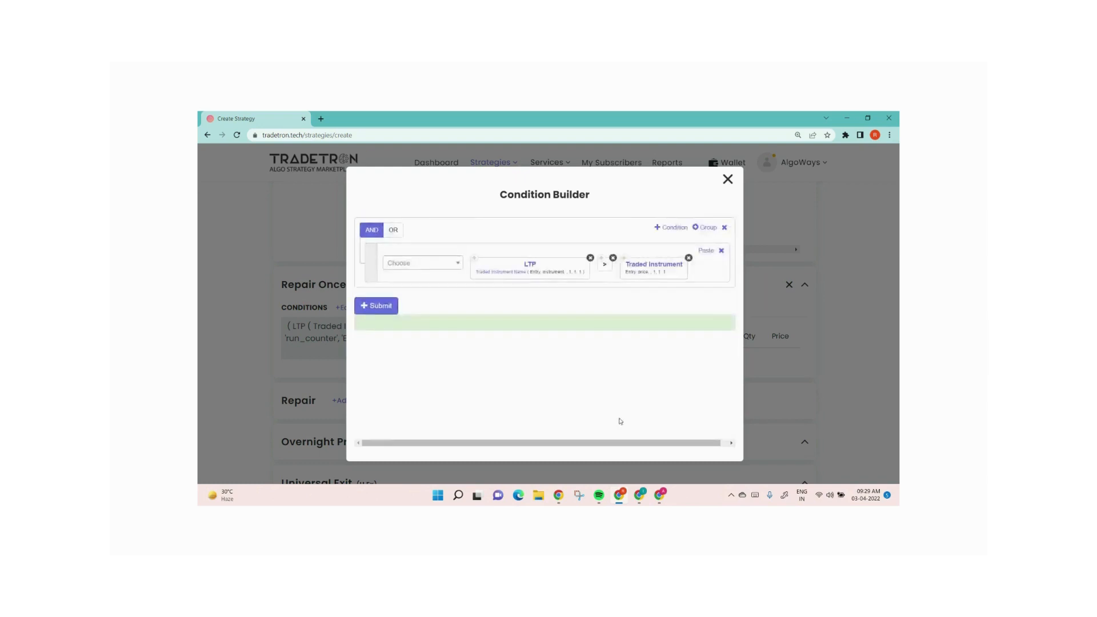
# Add plus a Number of 40 to the comparison, submit the condition and close the builder
pyautogui.click(443, 262)
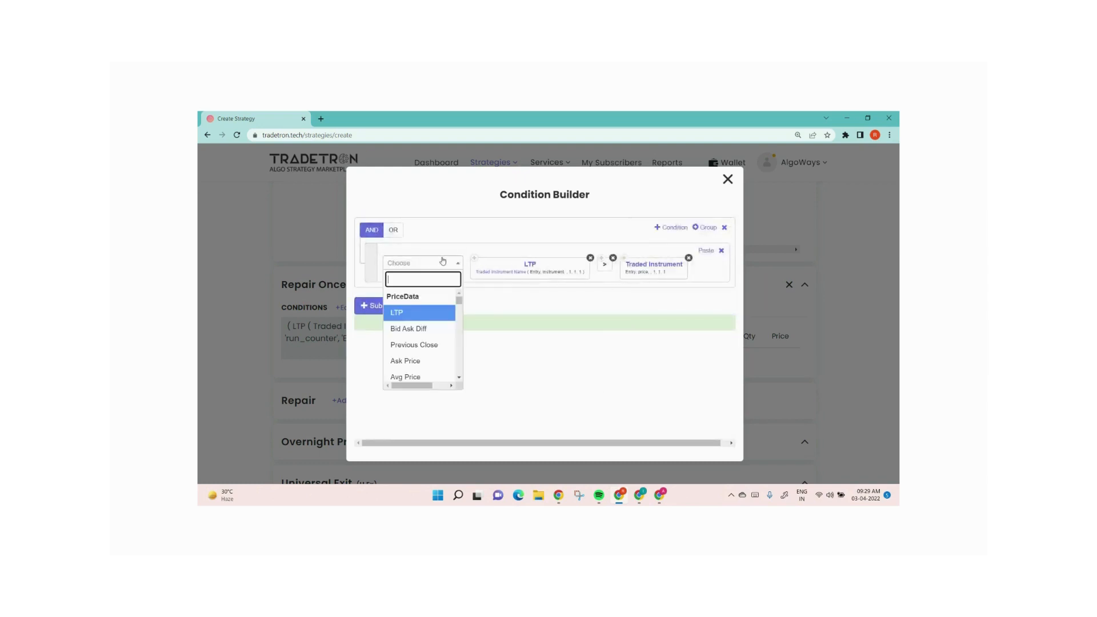
pyautogui.write('+')
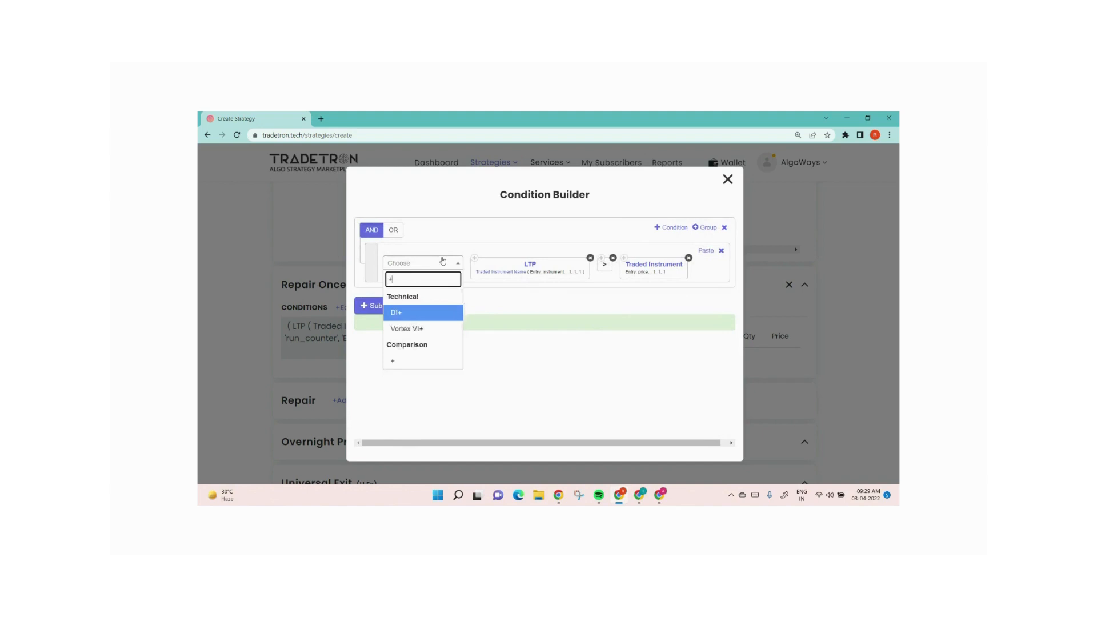
pyautogui.click(425, 367)
pyautogui.click(426, 263)
pyautogui.write('n')
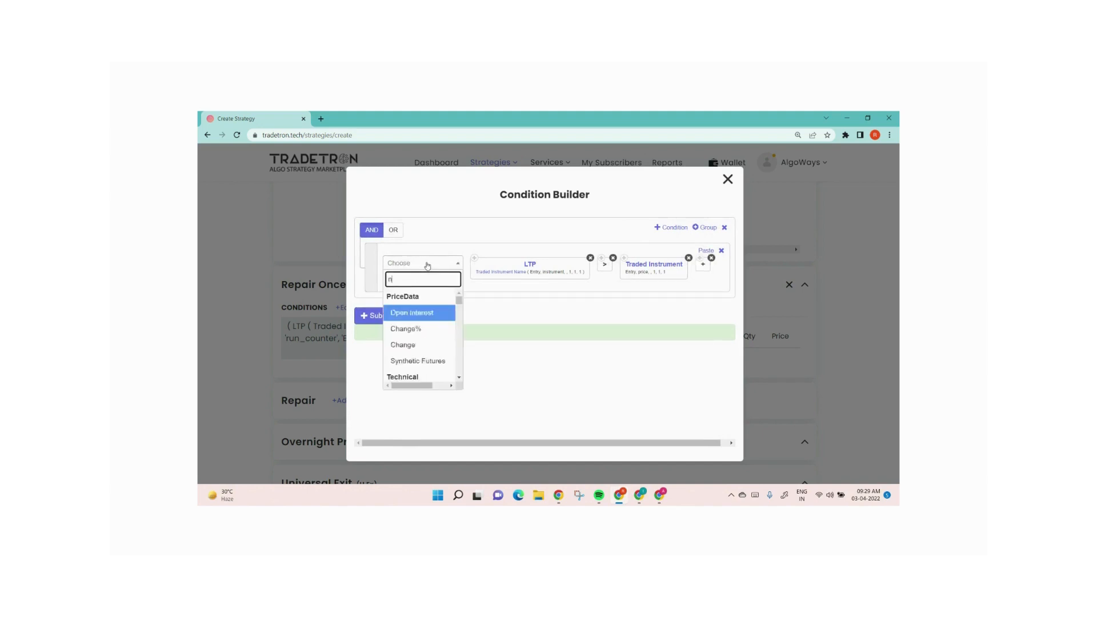
pyautogui.write('umb')
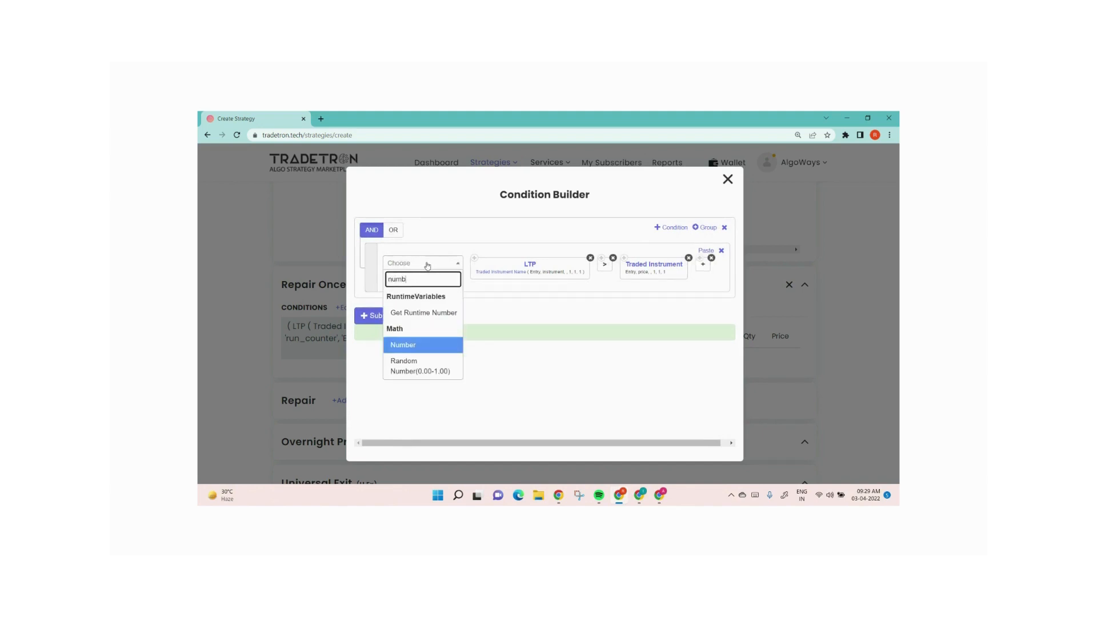
pyautogui.press('Return')
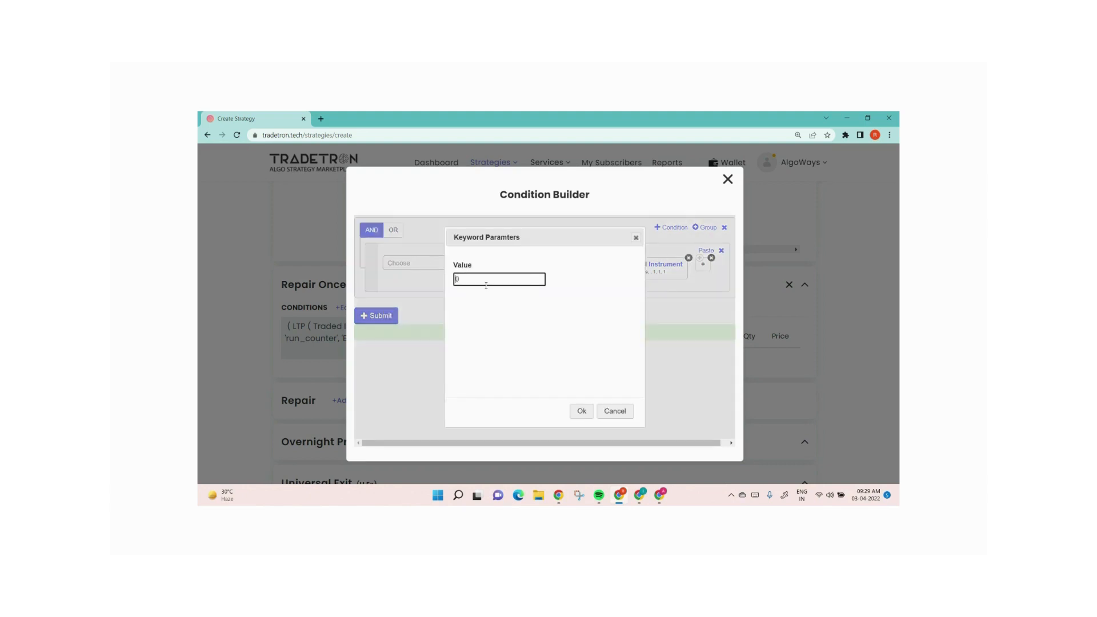
pyautogui.write('4')
pyautogui.click(581, 411)
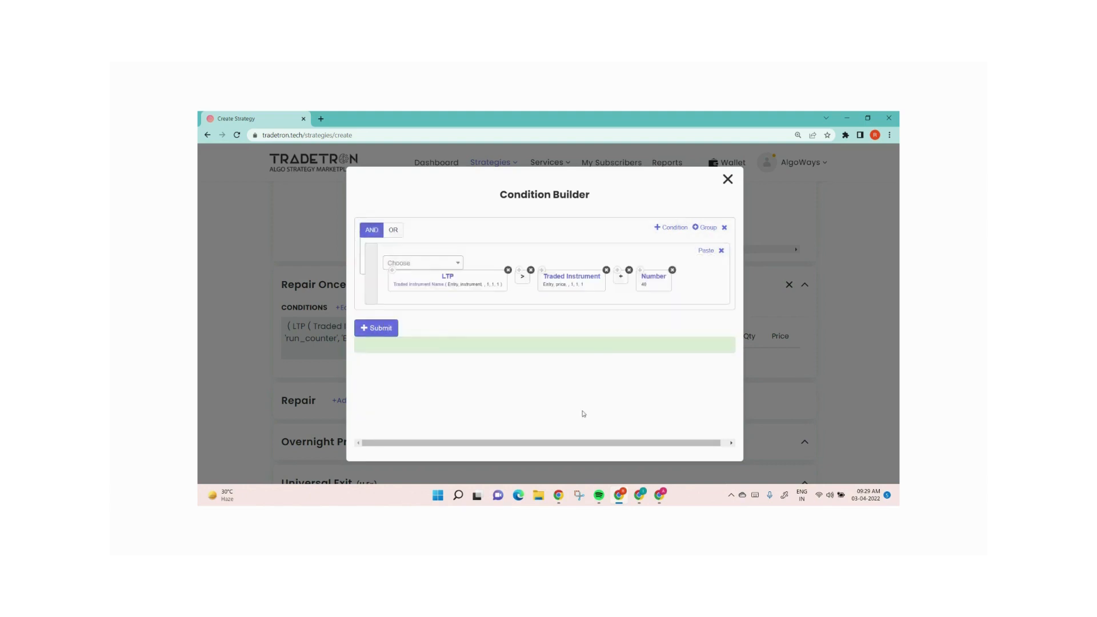
pyautogui.click(391, 328)
pyautogui.click(729, 180)
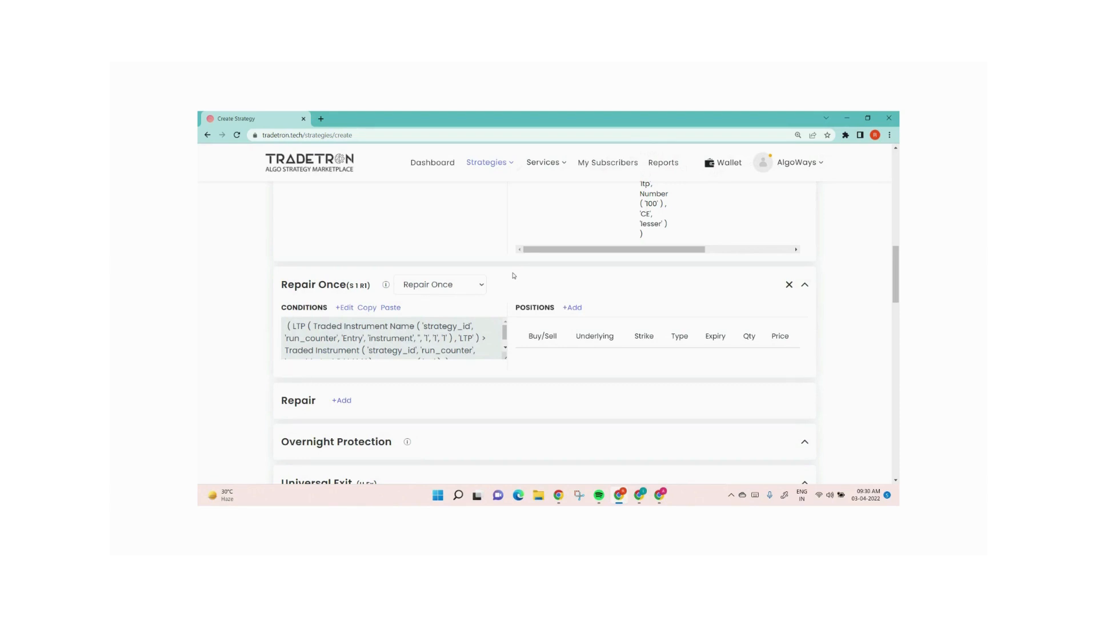
# Open a new repair position as a Sell on exchange NFO with type Put
pyautogui.scroll(3, 514, 276)
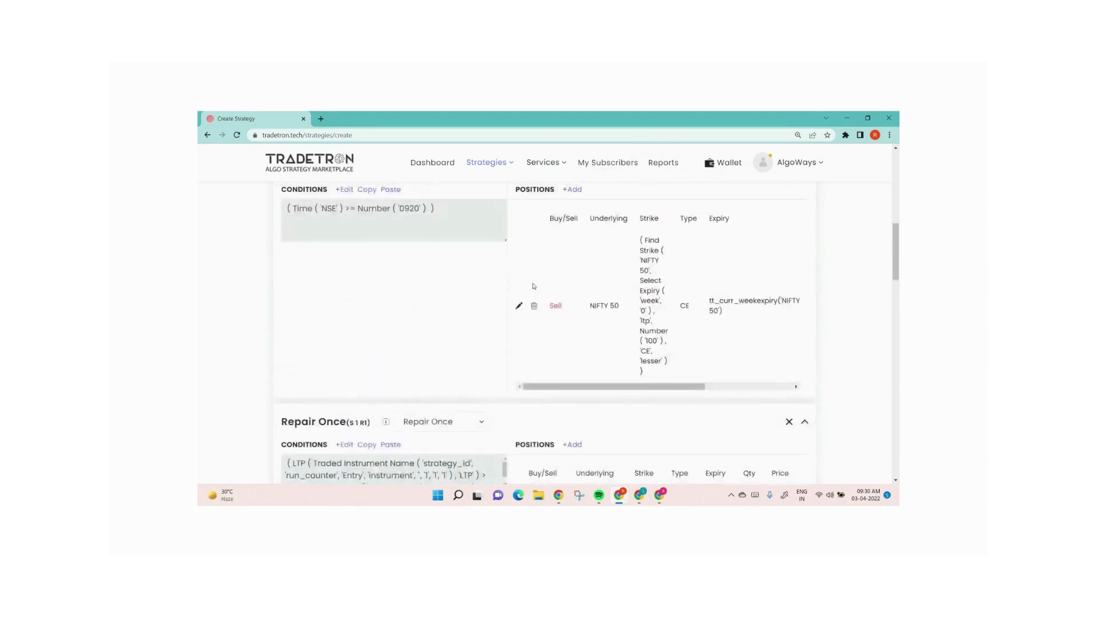
pyautogui.scroll(-2, 572, 297)
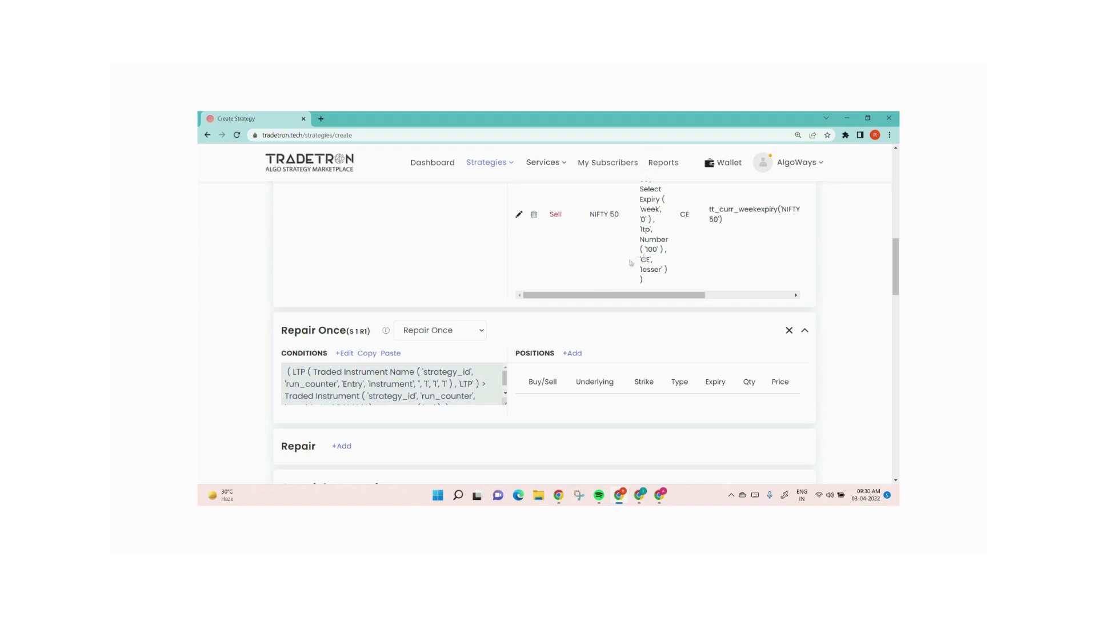
pyautogui.click(573, 354)
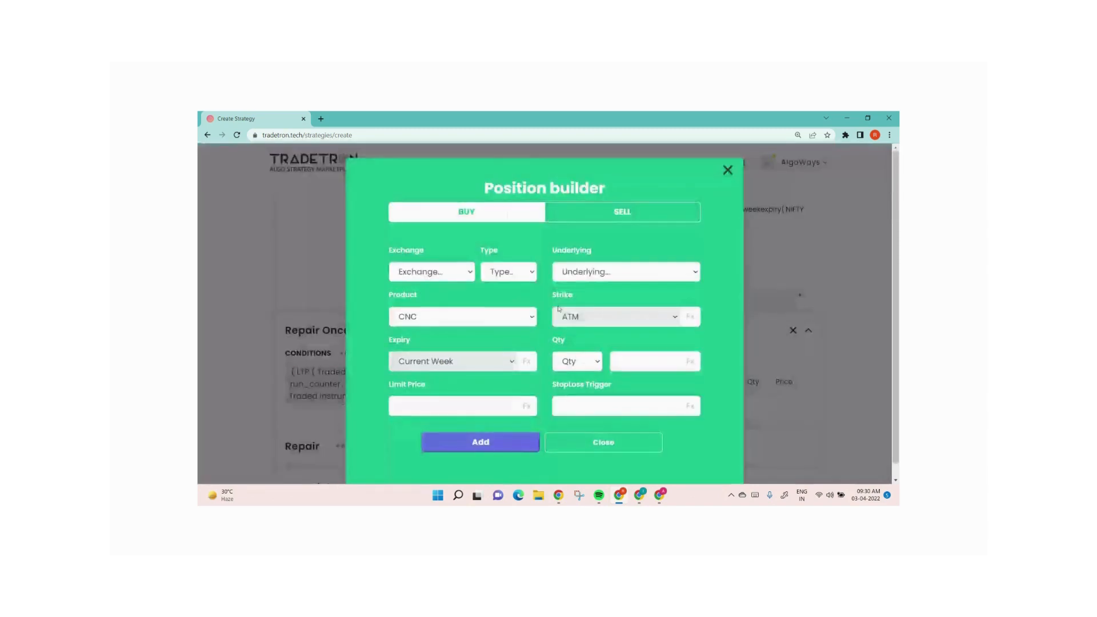
pyautogui.click(622, 212)
pyautogui.click(434, 273)
pyautogui.click(422, 325)
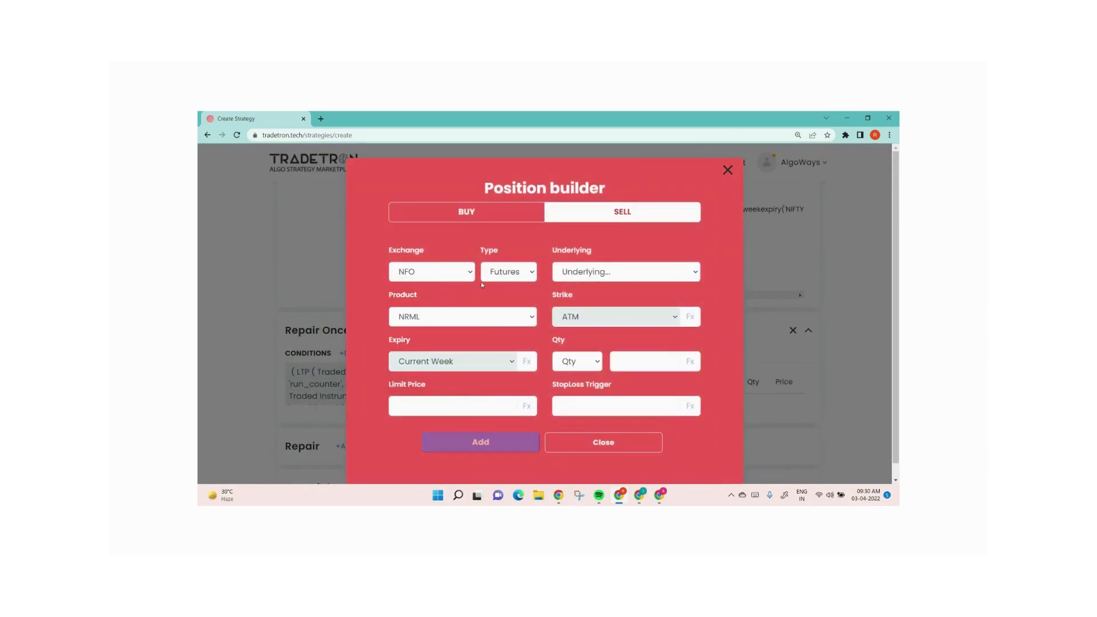
pyautogui.click(508, 272)
pyautogui.click(497, 300)
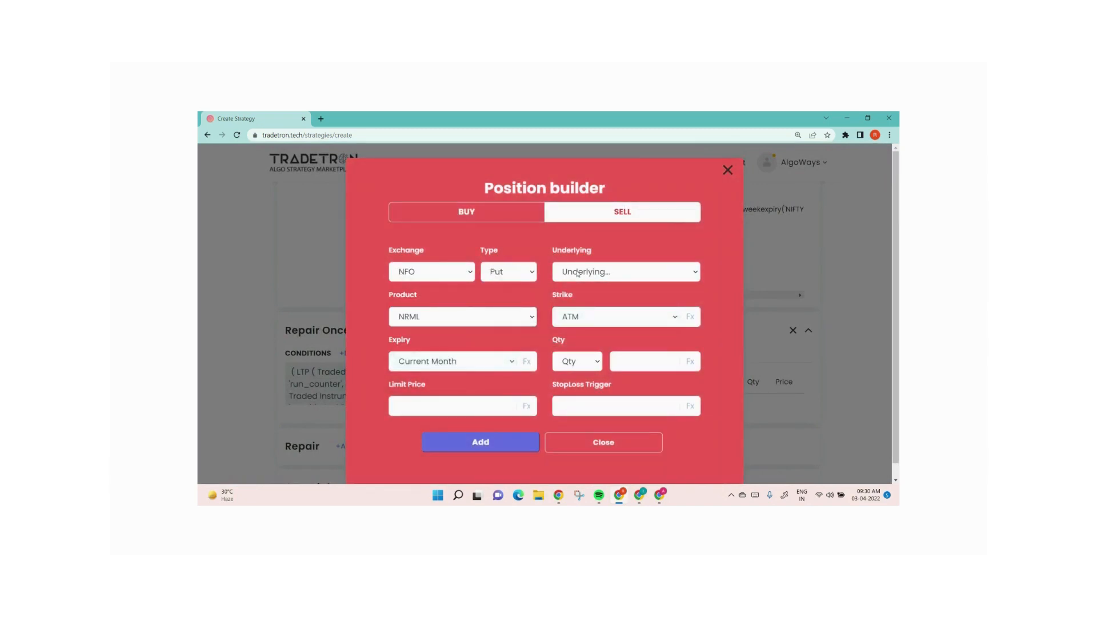
# Set the put position's underlying to NIFTY 50 and its strike to Fx, opening the strike formula builder
pyautogui.click(578, 272)
pyautogui.write('nifty')
pyautogui.press('Return')
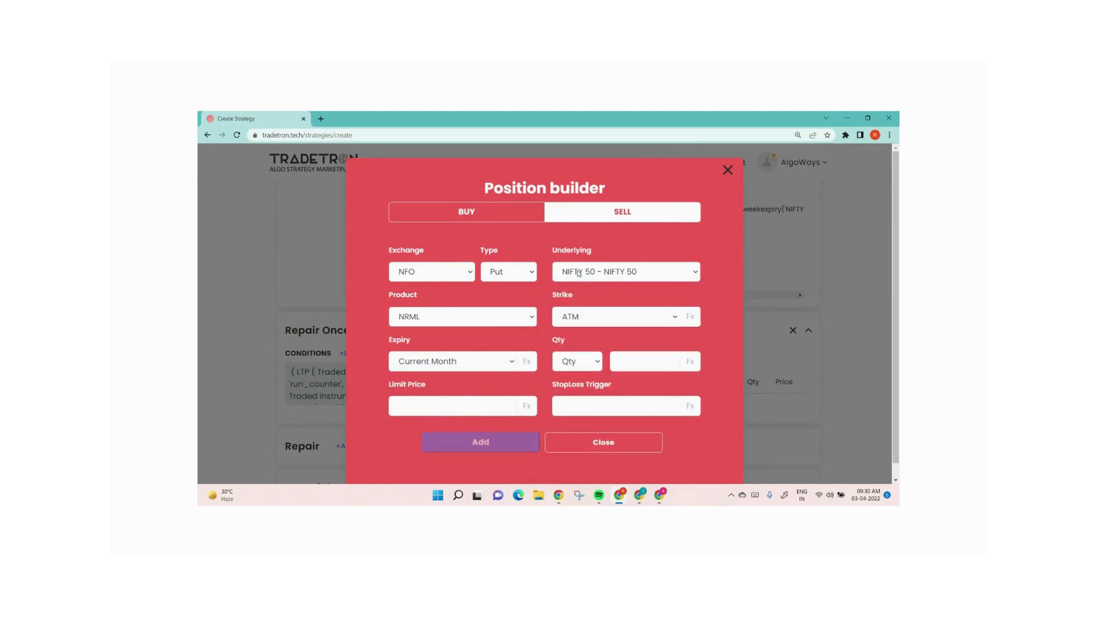
pyautogui.click(623, 319)
pyautogui.press('Down')
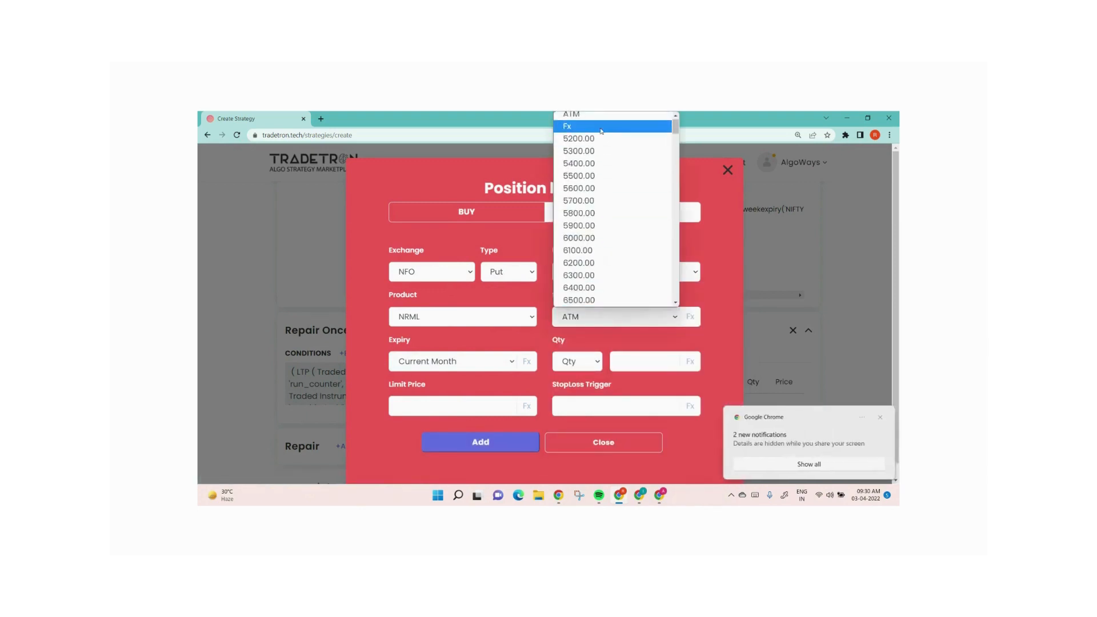
pyautogui.press('Return')
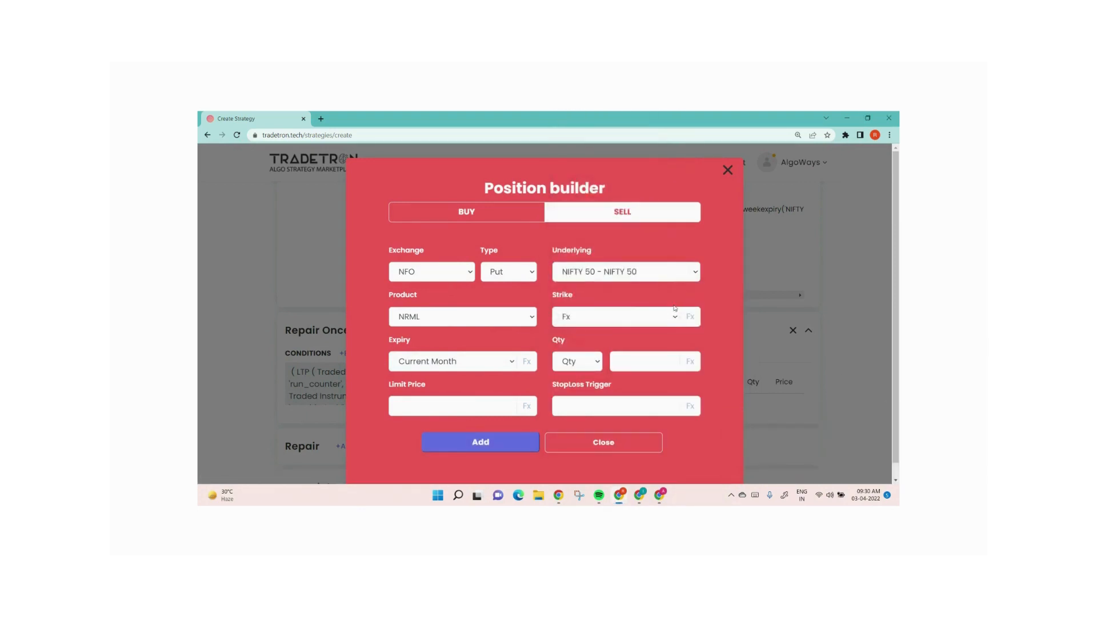
pyautogui.click(690, 317)
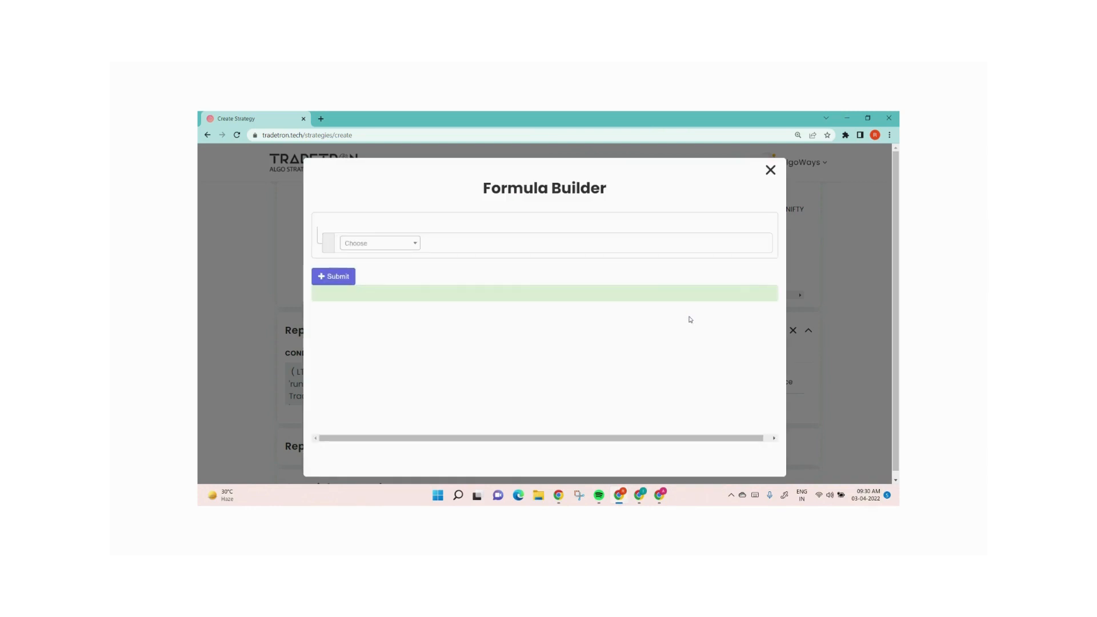
# Insert a Find Strike keyword with underlying NIFTY 50 and field ltp
pyautogui.click(366, 244)
pyautogui.write('find')
pyautogui.press('Return')
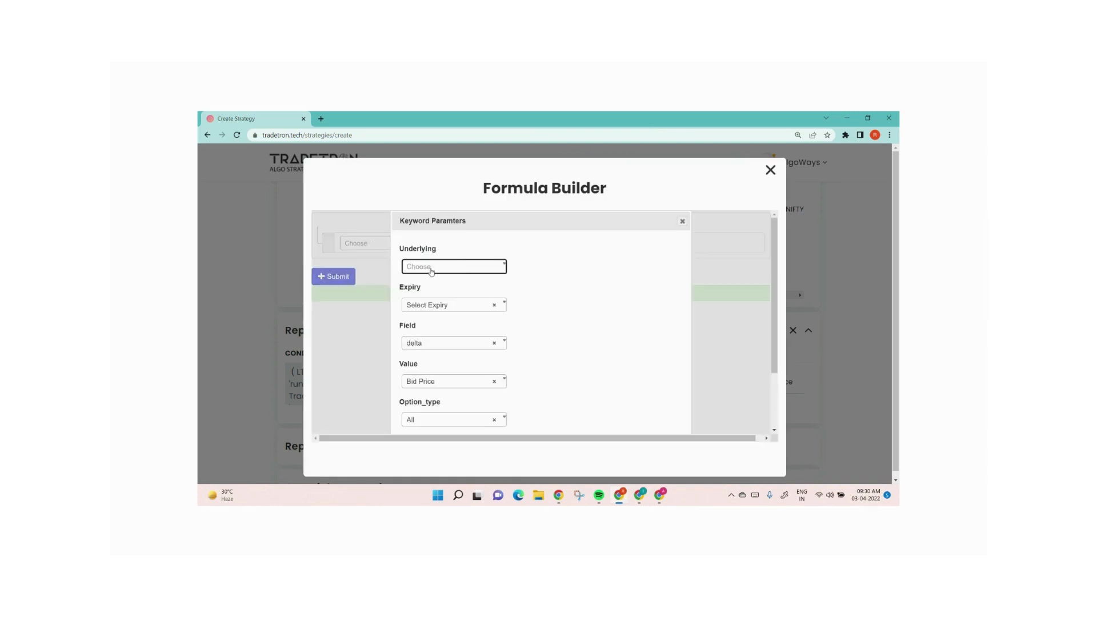
pyautogui.click(431, 268)
pyautogui.write('nifty')
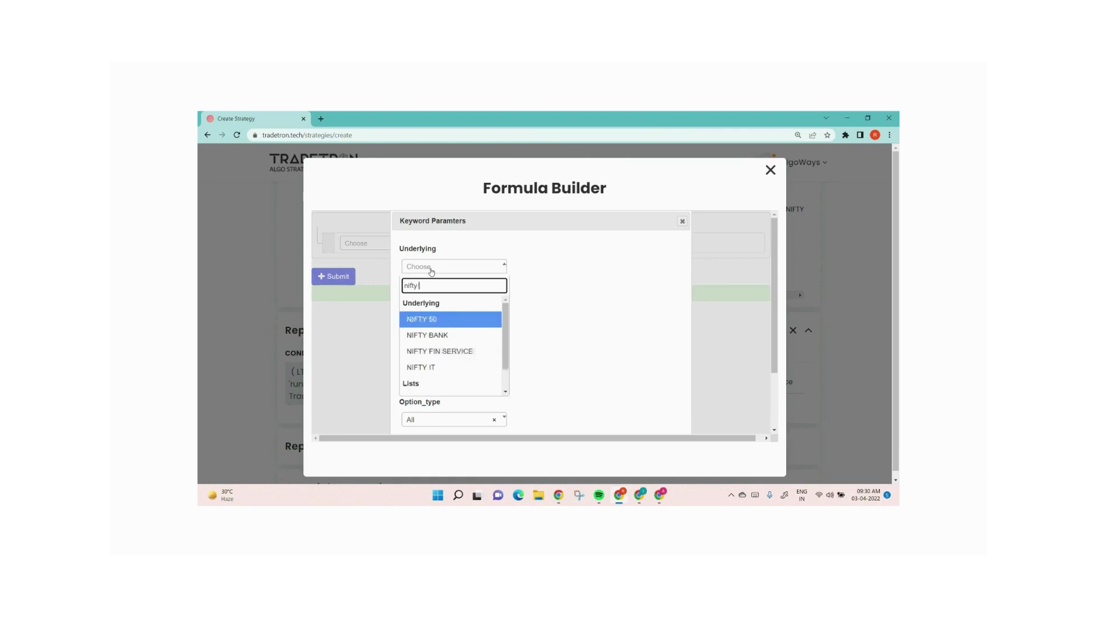
pyautogui.press('Return')
pyautogui.click(447, 345)
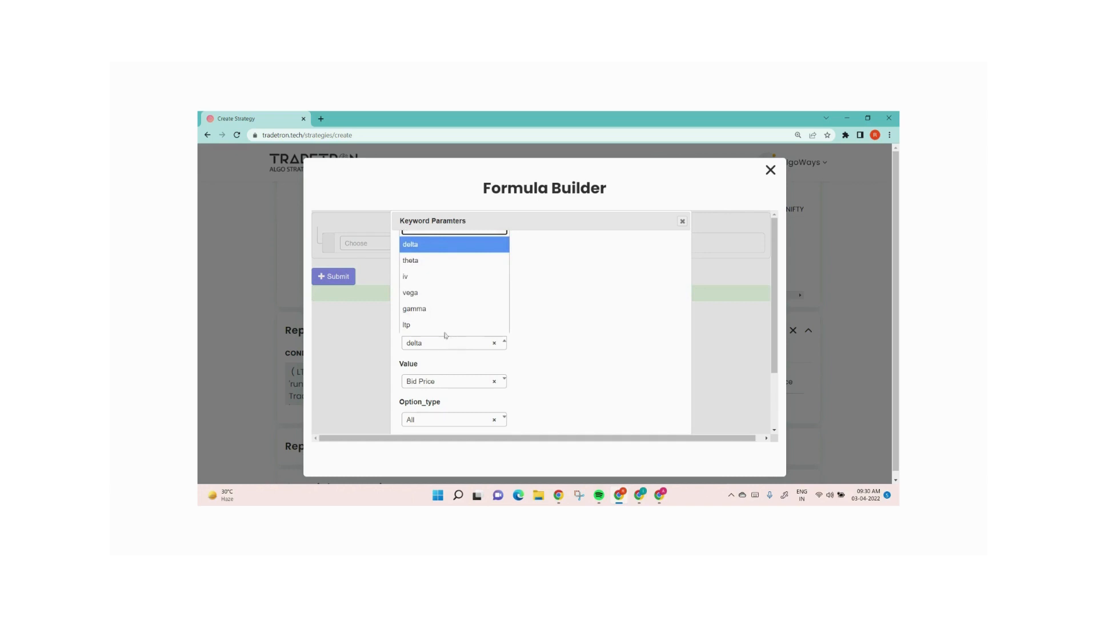
pyautogui.click(446, 325)
pyautogui.scroll(-2, 550, 361)
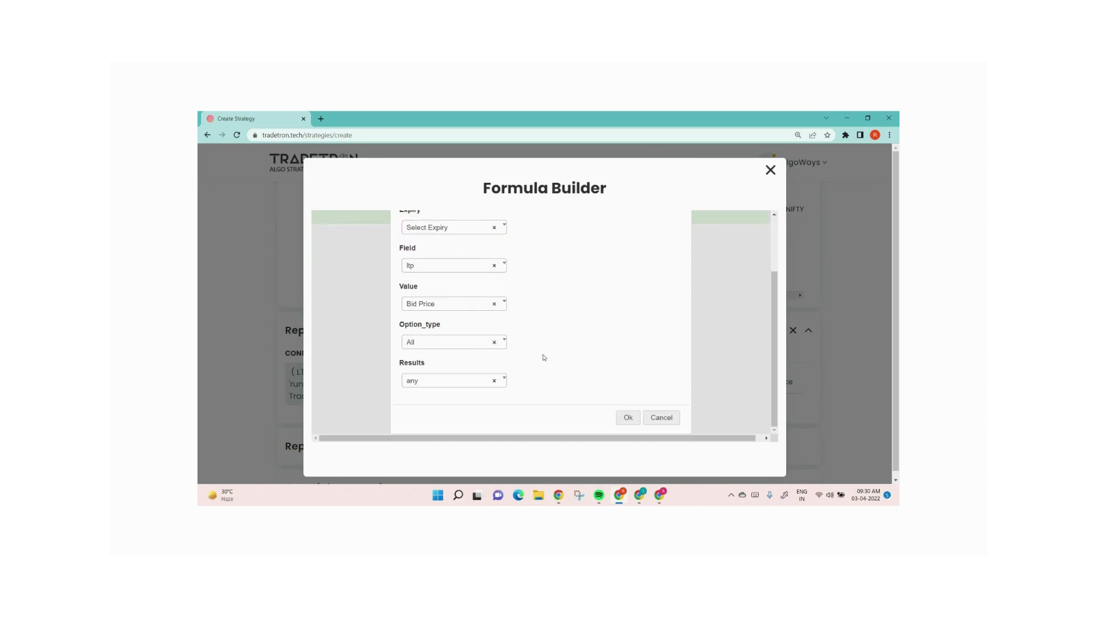
# Set the Find Strike value to Math Operation and option type to PE, then confirm
pyautogui.click(460, 306)
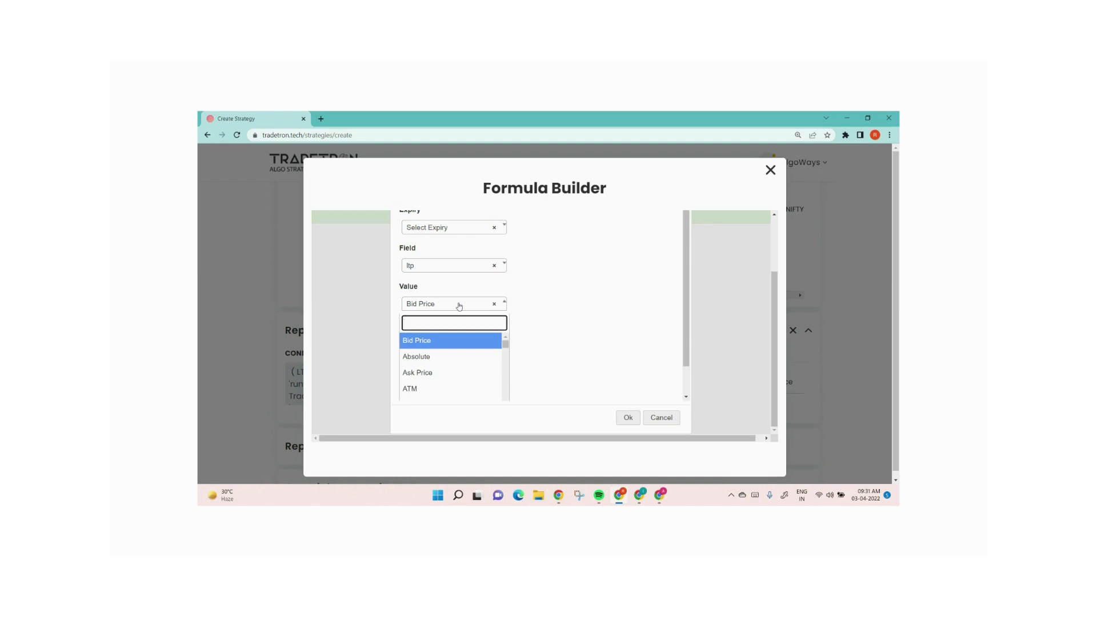
pyautogui.write('math')
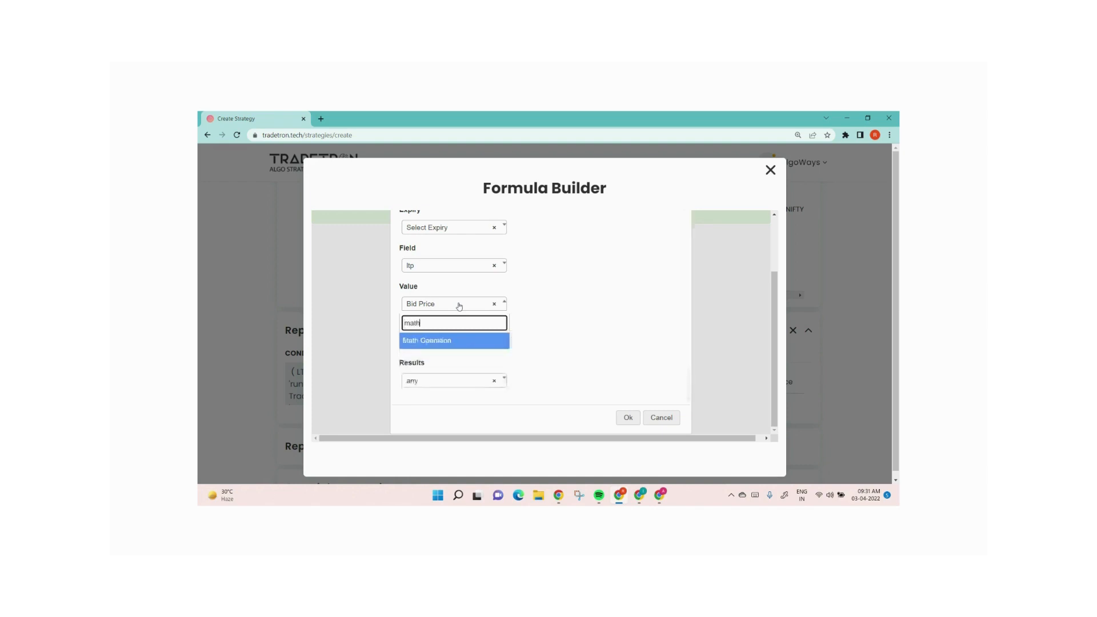
pyautogui.press('Return')
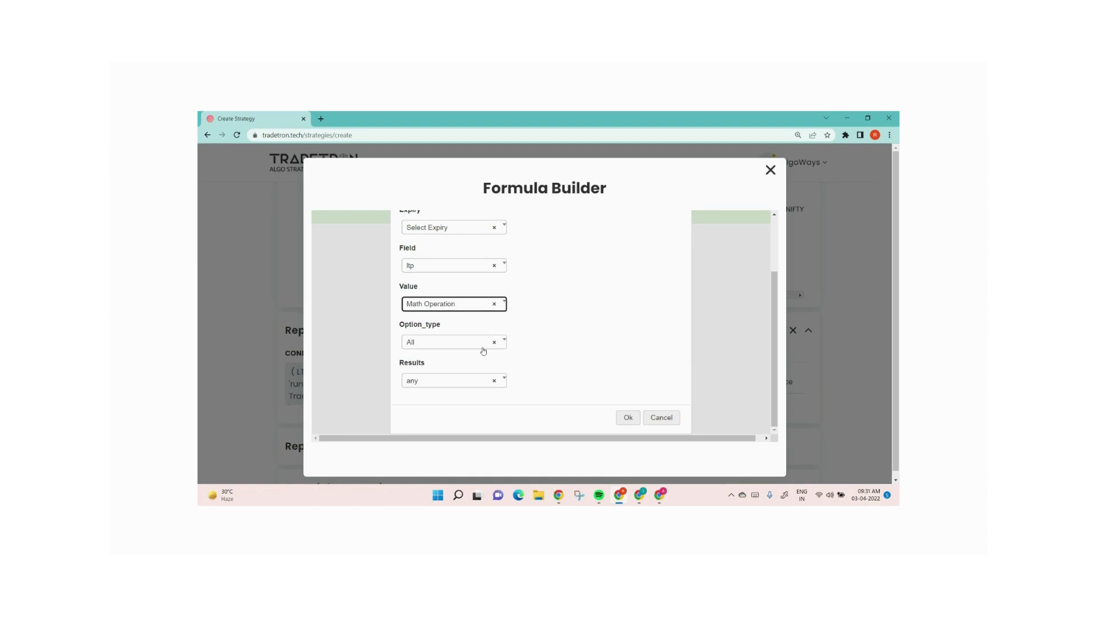
pyautogui.click(461, 348)
pyautogui.scroll(-1, 466, 377)
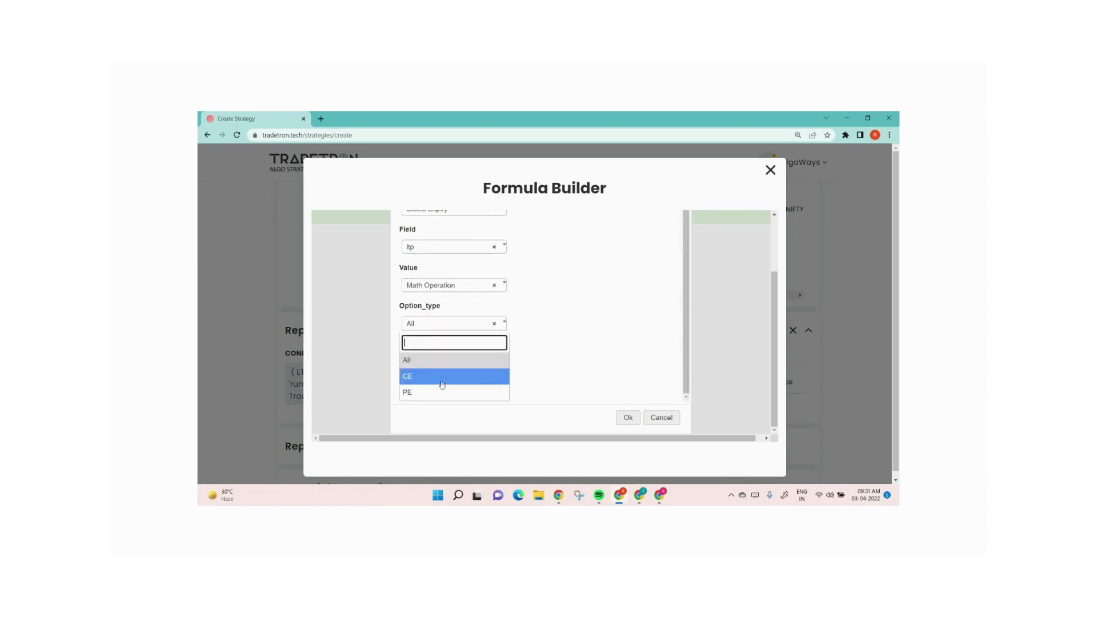
pyautogui.click(425, 392)
pyautogui.click(626, 417)
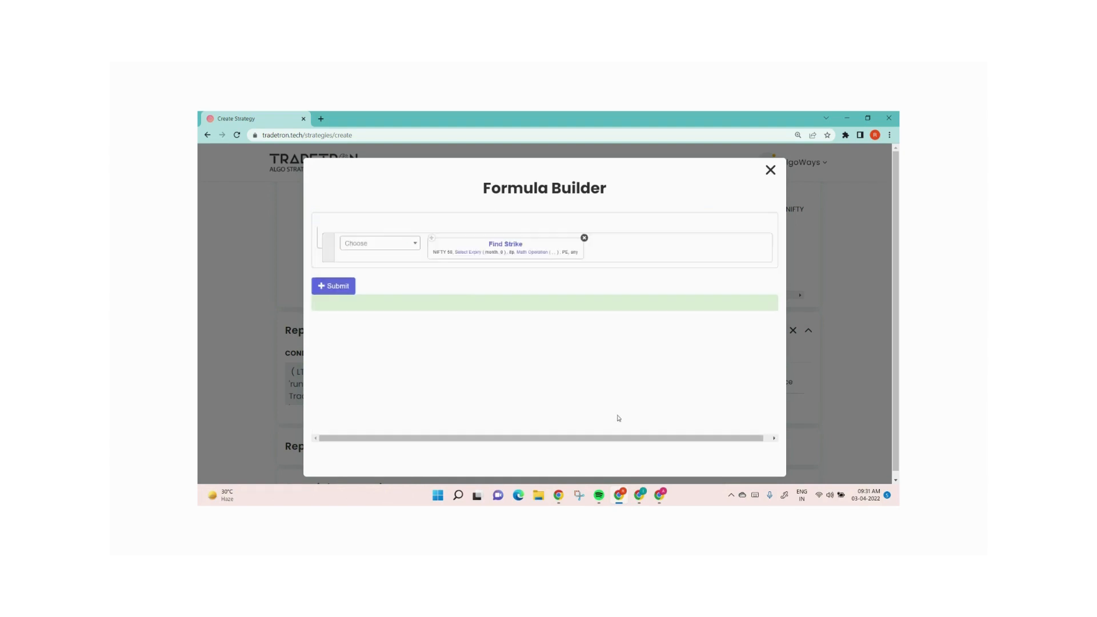
# Set the Find Strike expiry type to week
pyautogui.click(466, 253)
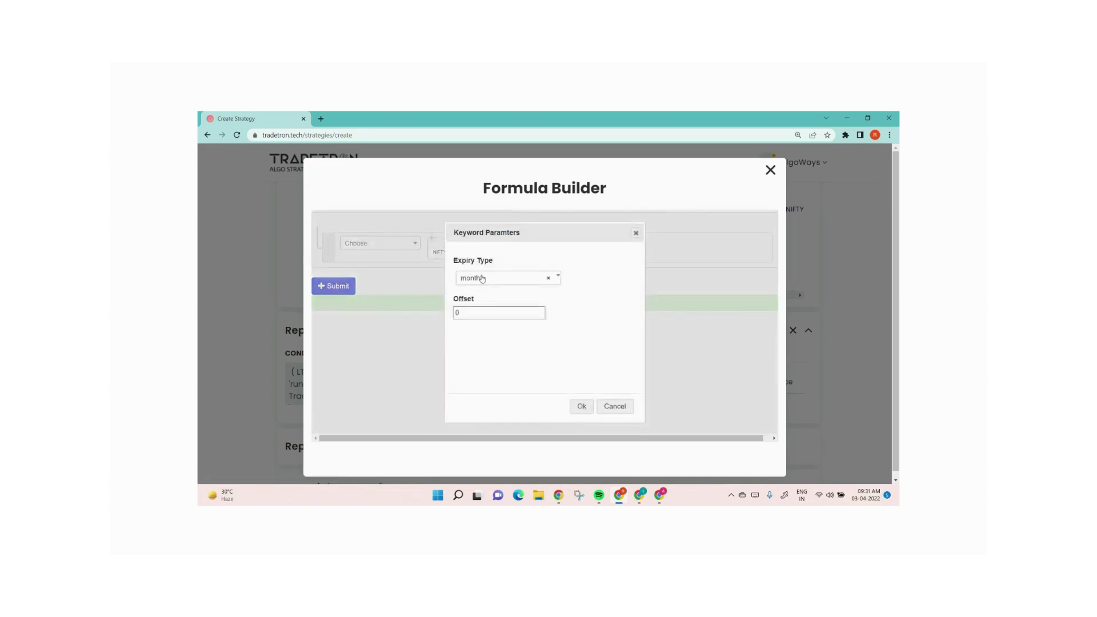
pyautogui.click(478, 277)
pyautogui.click(473, 331)
pyautogui.click(579, 408)
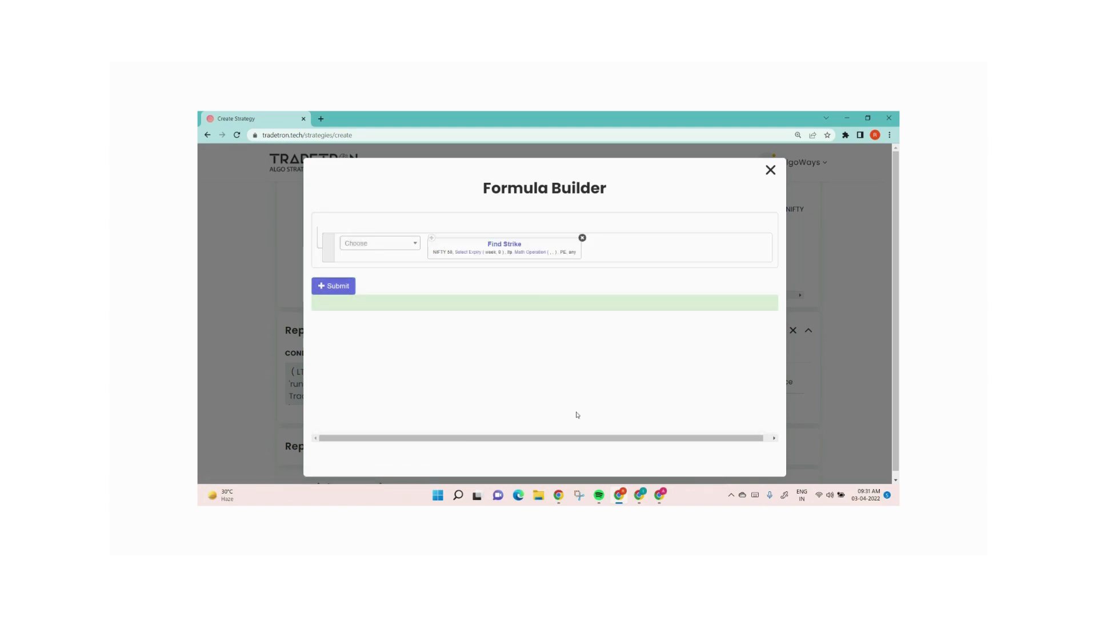
# Set the math operation's first number to LTP and its second number to Number
pyautogui.click(529, 254)
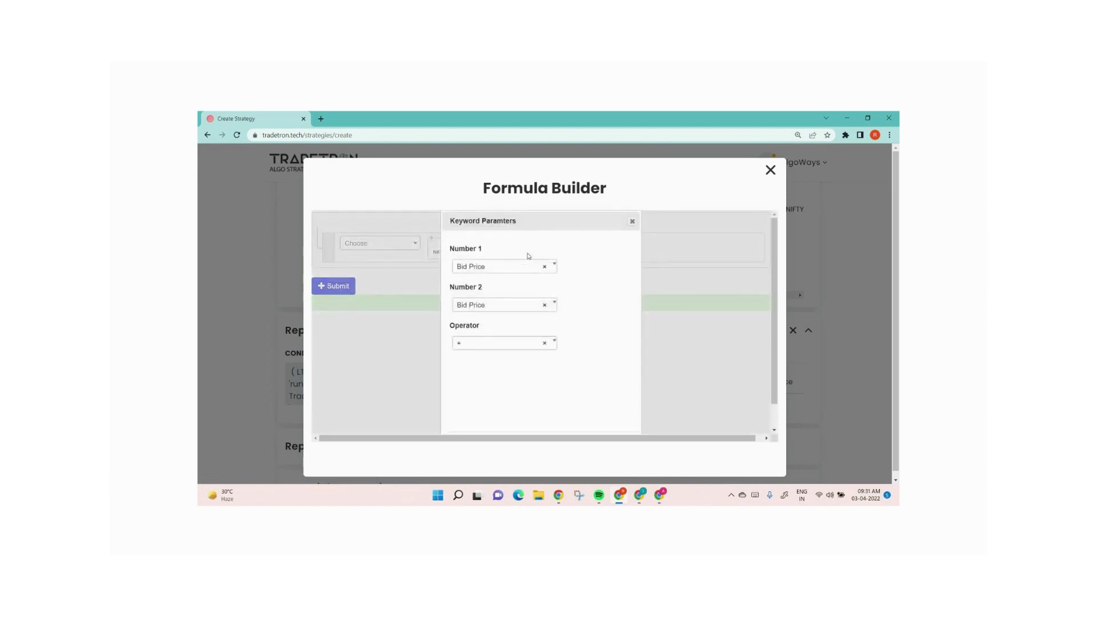
pyautogui.click(497, 269)
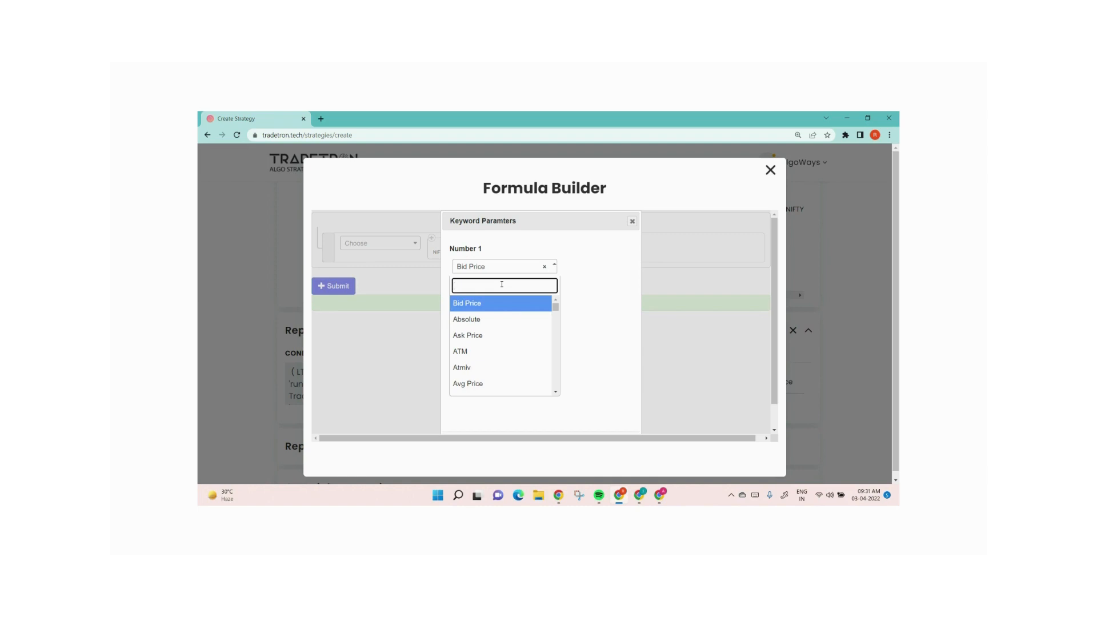
pyautogui.write('ltp')
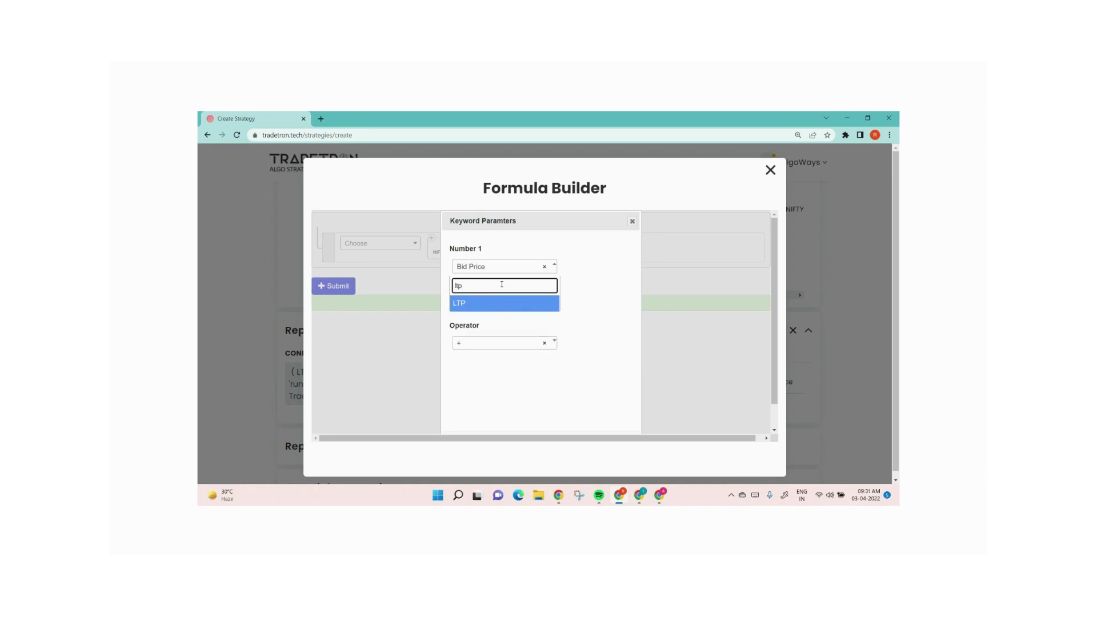
pyautogui.press('Return')
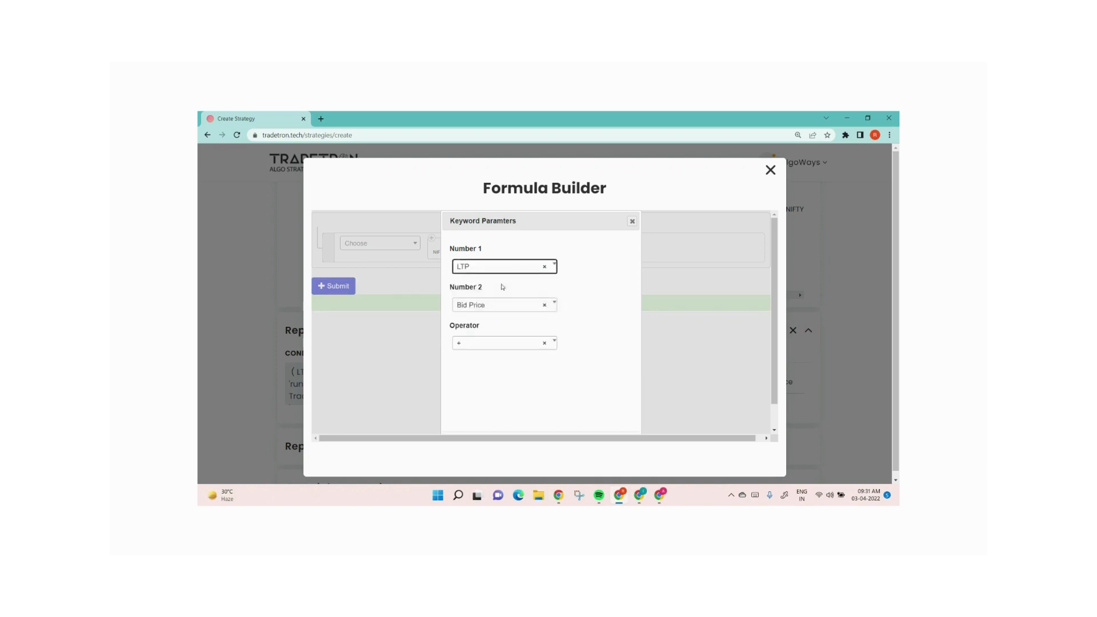
pyautogui.press('Tab')
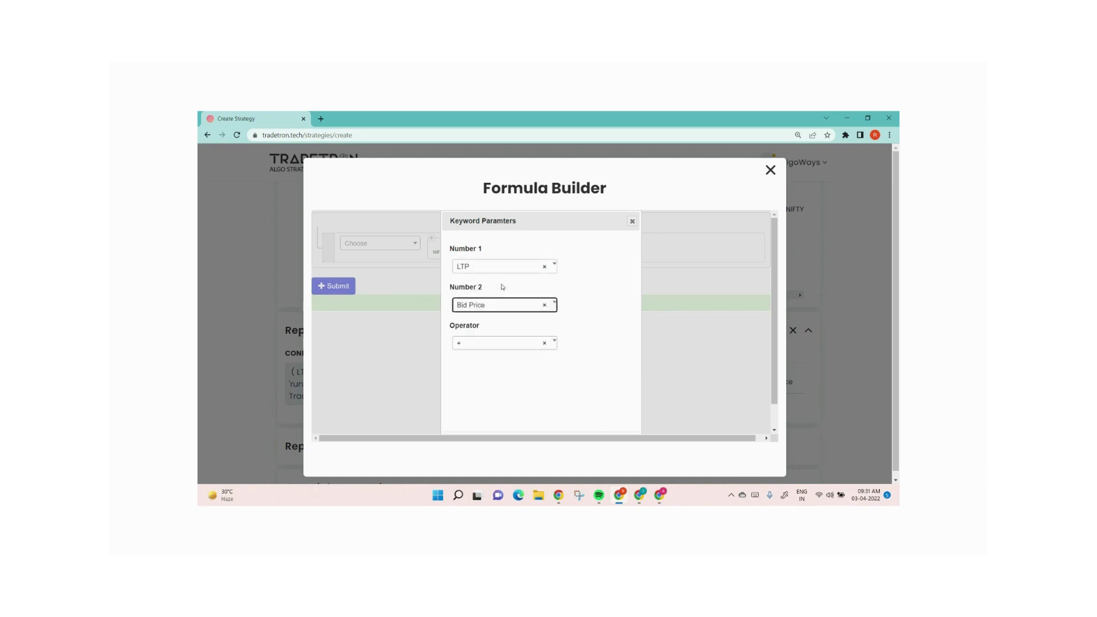
pyautogui.press('Return')
pyautogui.write('num')
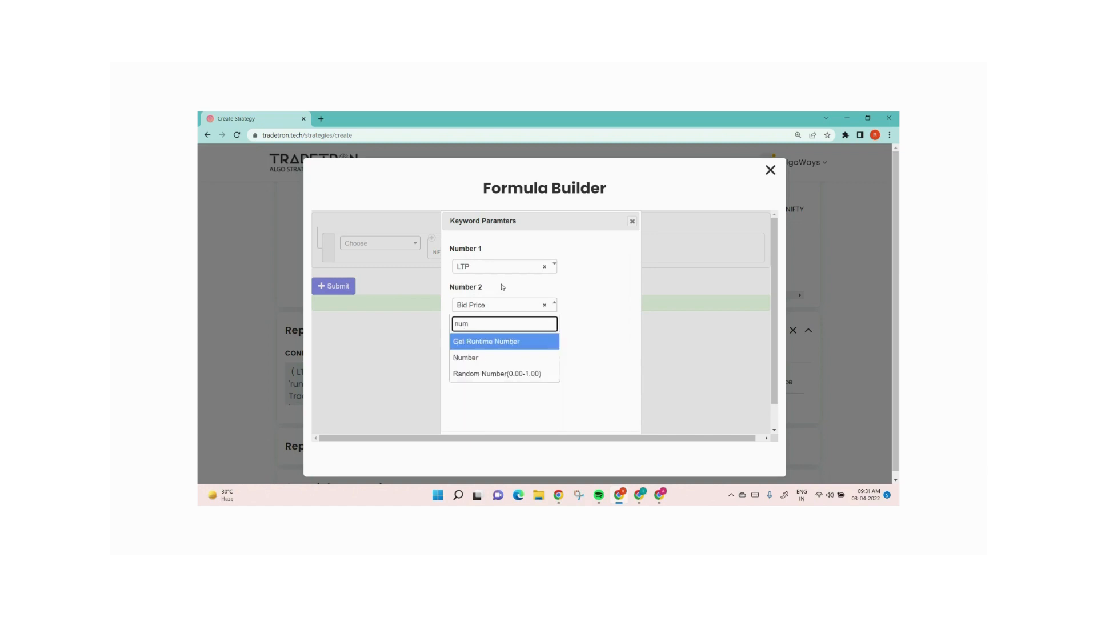
pyautogui.press('Down')
pyautogui.press('Return')
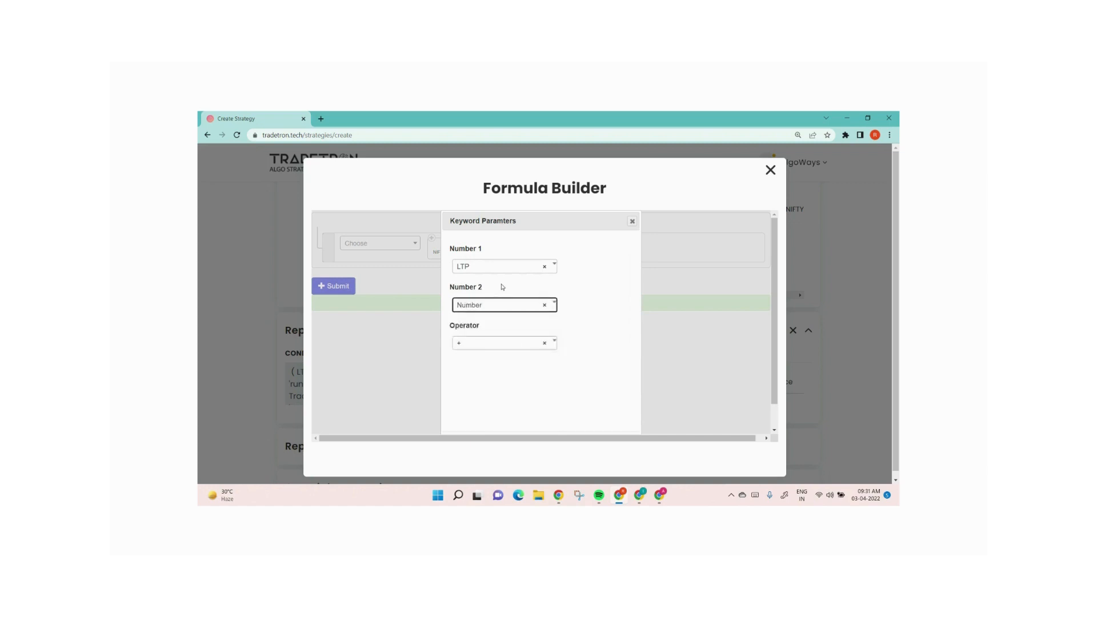
# Set the math operation's operator to multiply and confirm it
pyautogui.press('Tab')
pyautogui.press('Return')
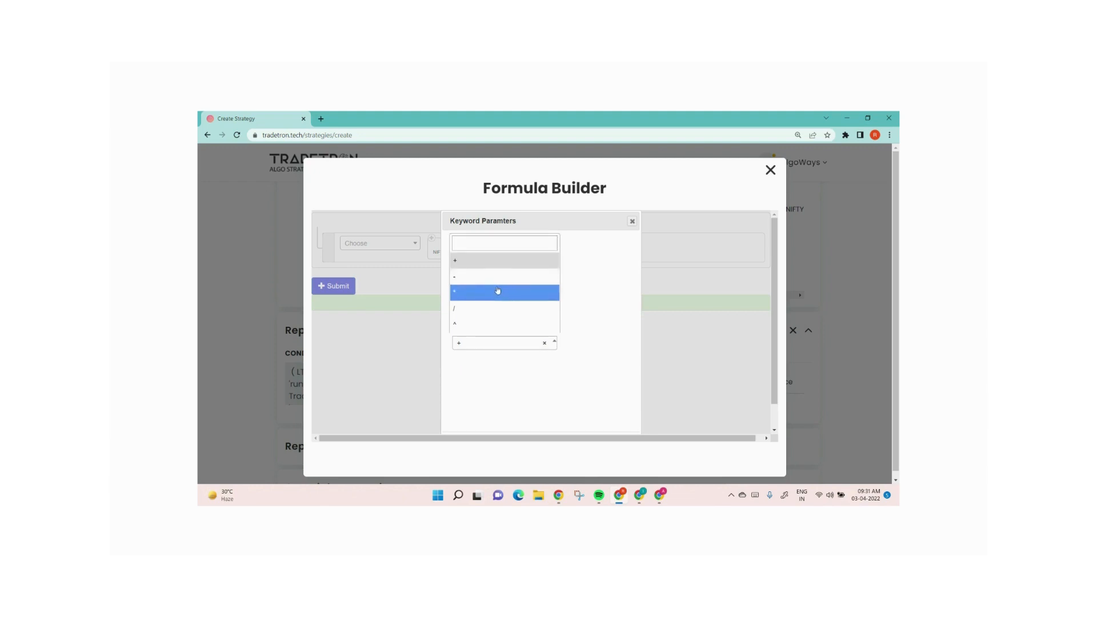
pyautogui.click(497, 291)
pyautogui.scroll(-1, 563, 372)
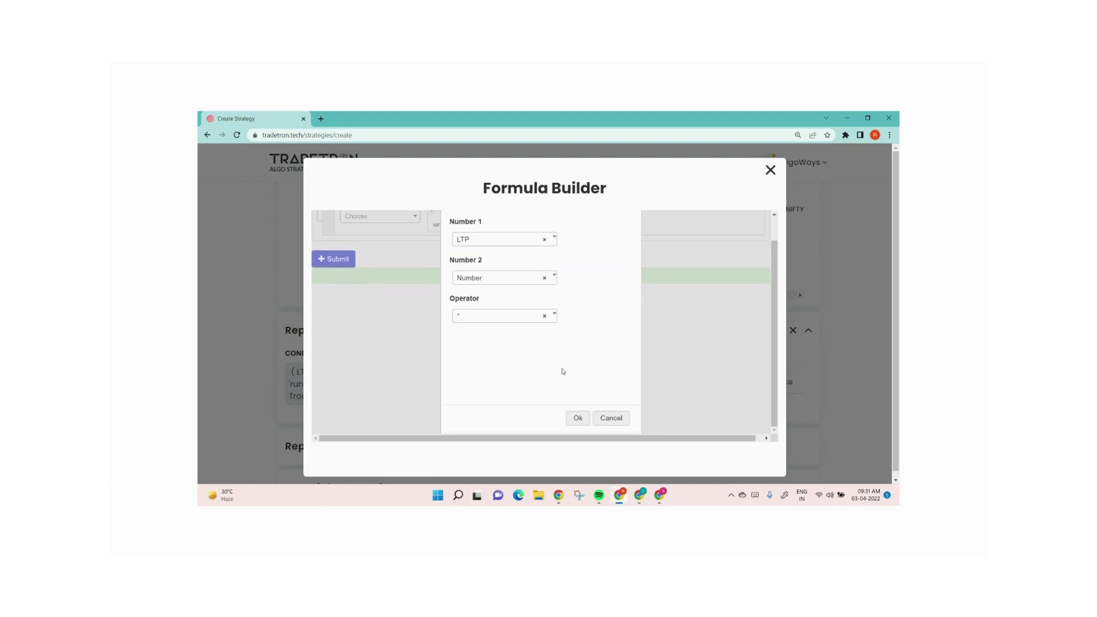
pyautogui.click(578, 418)
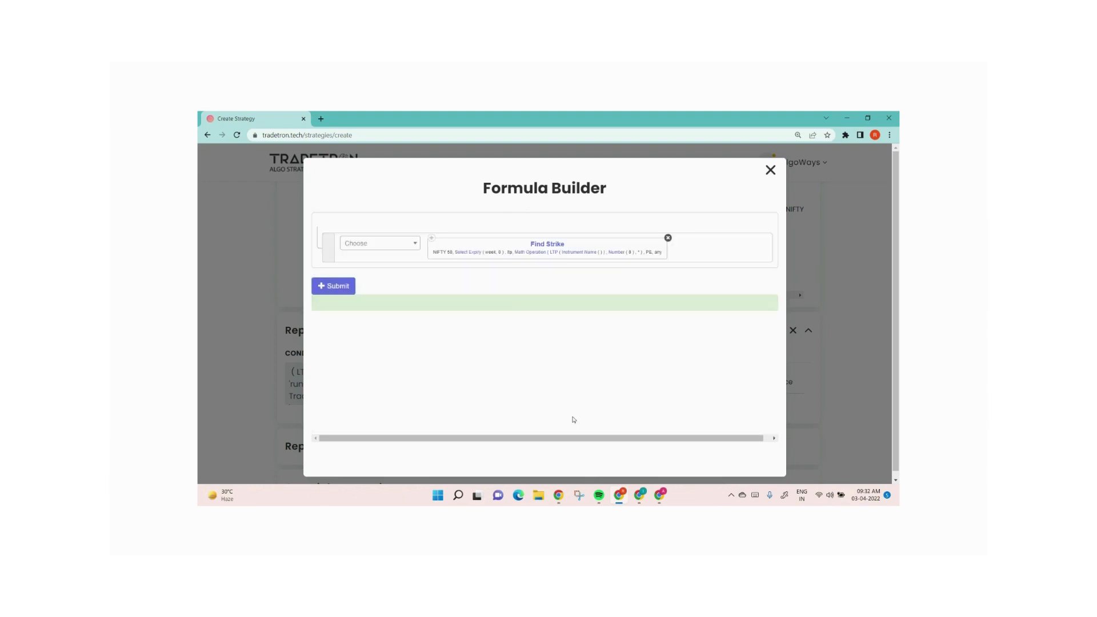
# Set the LTP's instrument to Traded Instrument Name
pyautogui.click(467, 253)
pyautogui.click(614, 407)
pyautogui.click(552, 255)
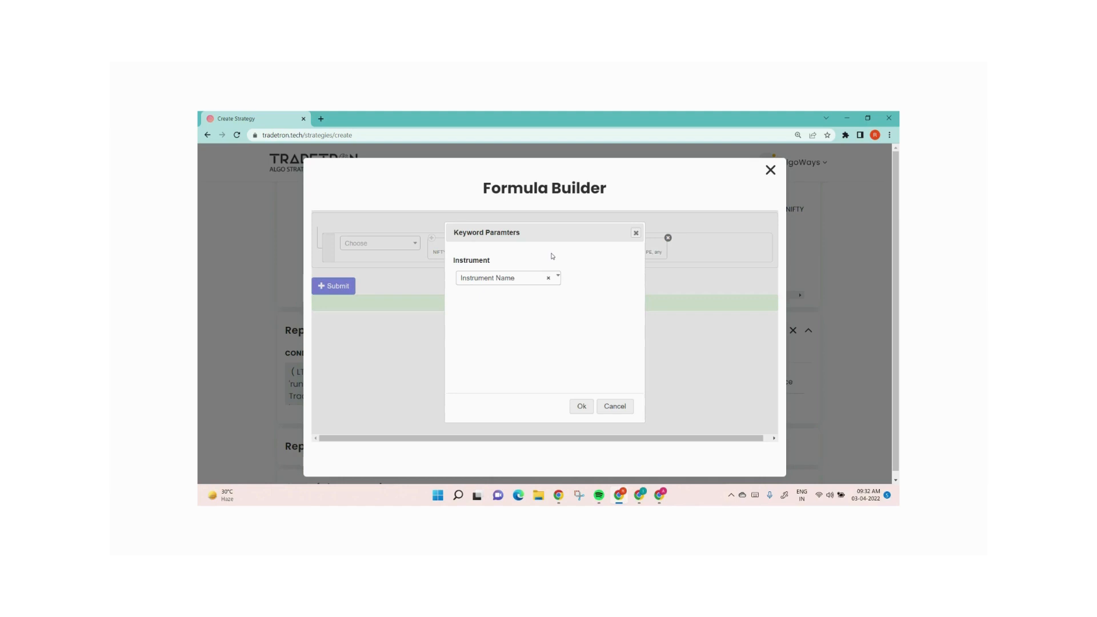
pyautogui.click(514, 277)
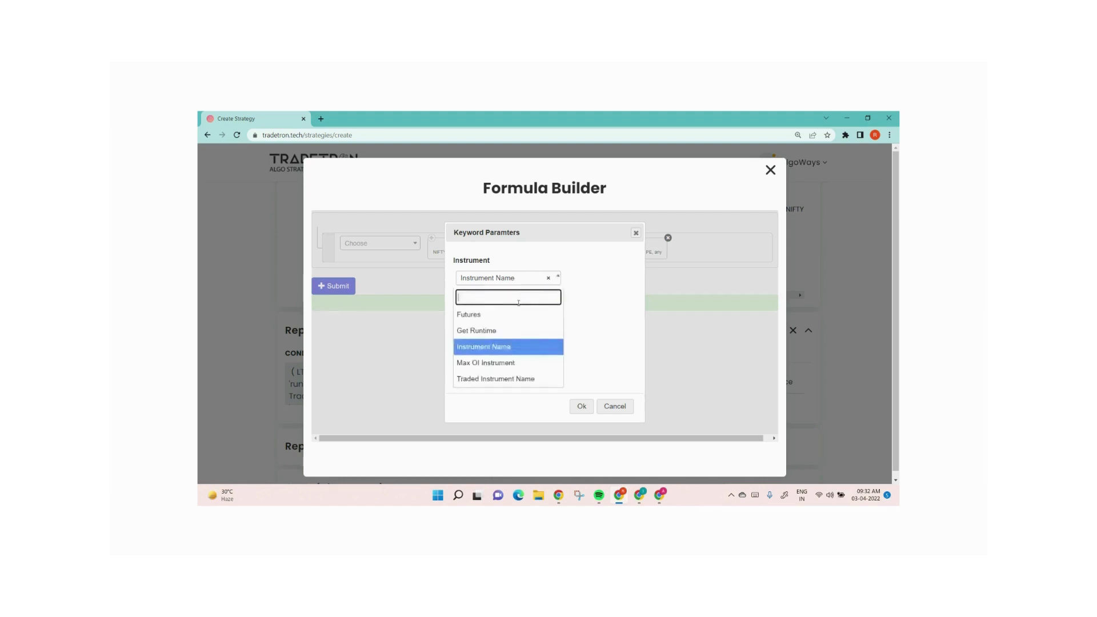
pyautogui.click(514, 379)
pyautogui.click(581, 406)
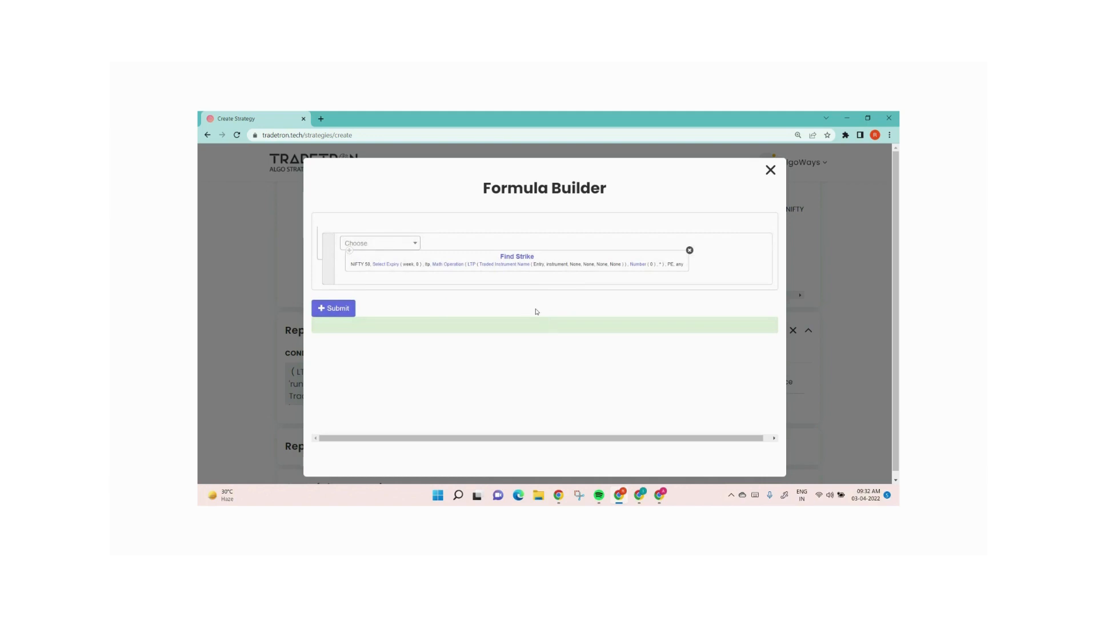
# Configure the traded instrument with underlying NIFTY 50 and set, condition and leg numbers 1, 1 and 1
pyautogui.click(504, 268)
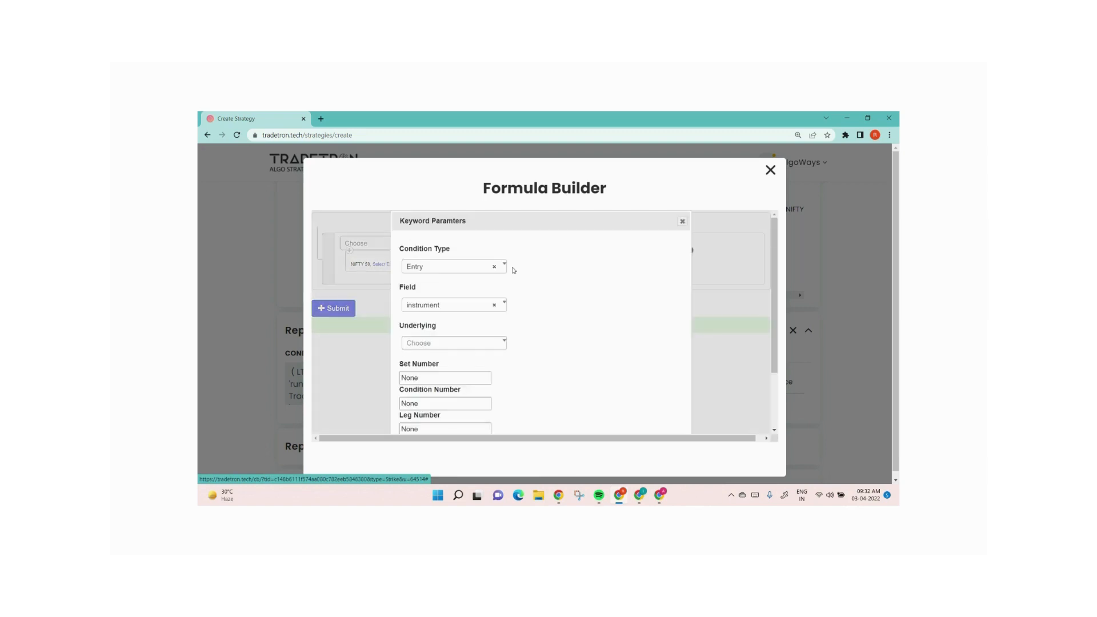
pyautogui.click(439, 342)
pyautogui.write('nif')
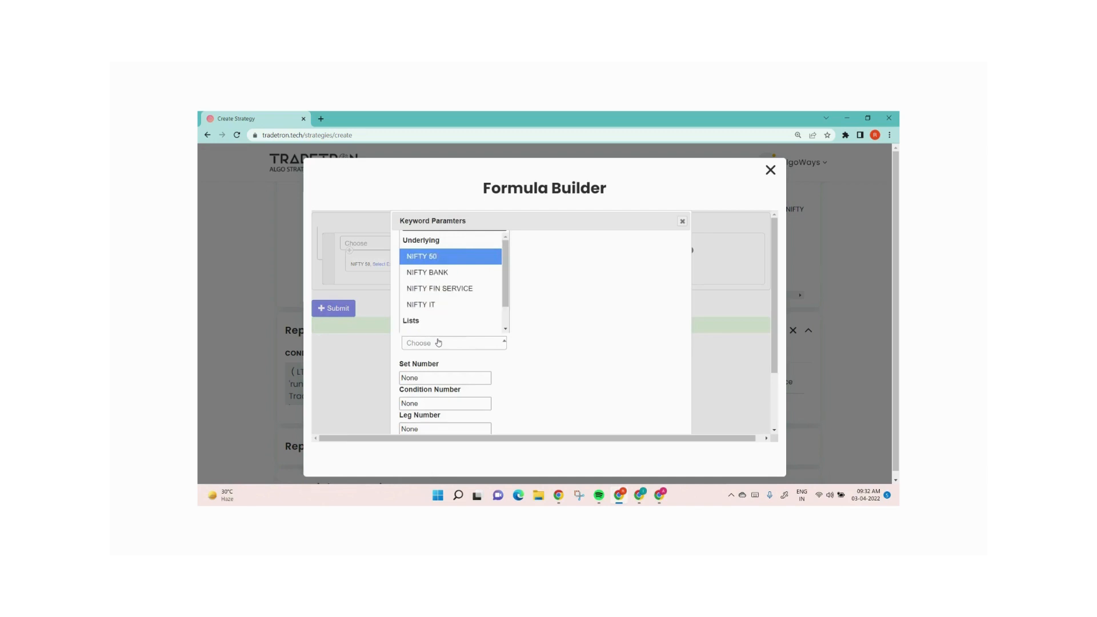
pyautogui.press('Return')
pyautogui.press('Tab')
pyautogui.write('1')
pyautogui.press('Tab')
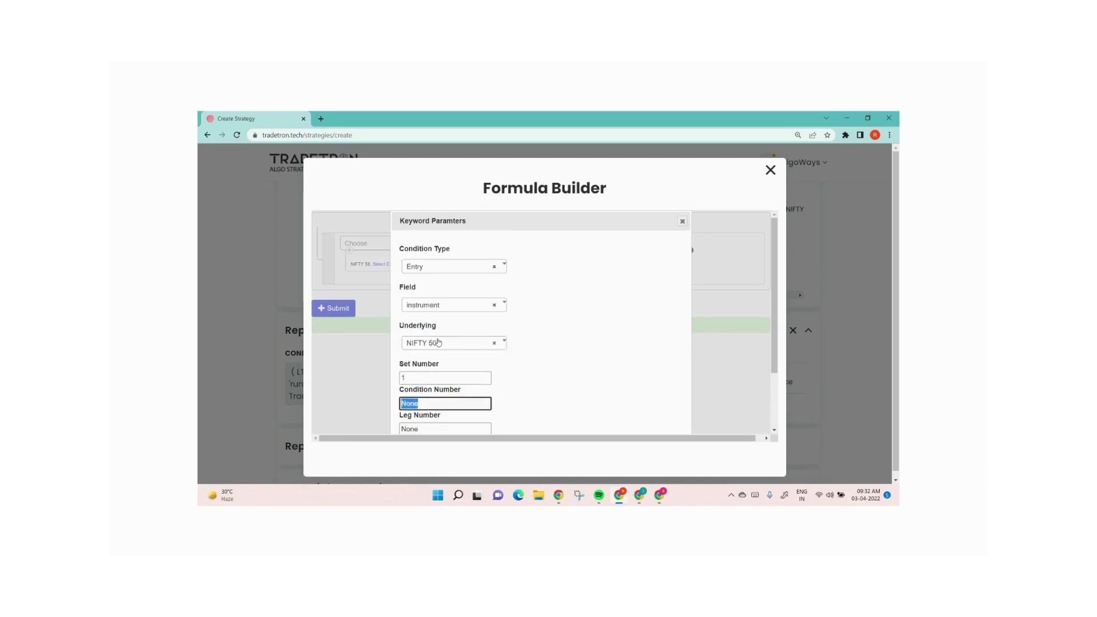
pyautogui.write('1')
pyautogui.press('Tab')
pyautogui.write('1')
pyautogui.scroll(-3, 616, 356)
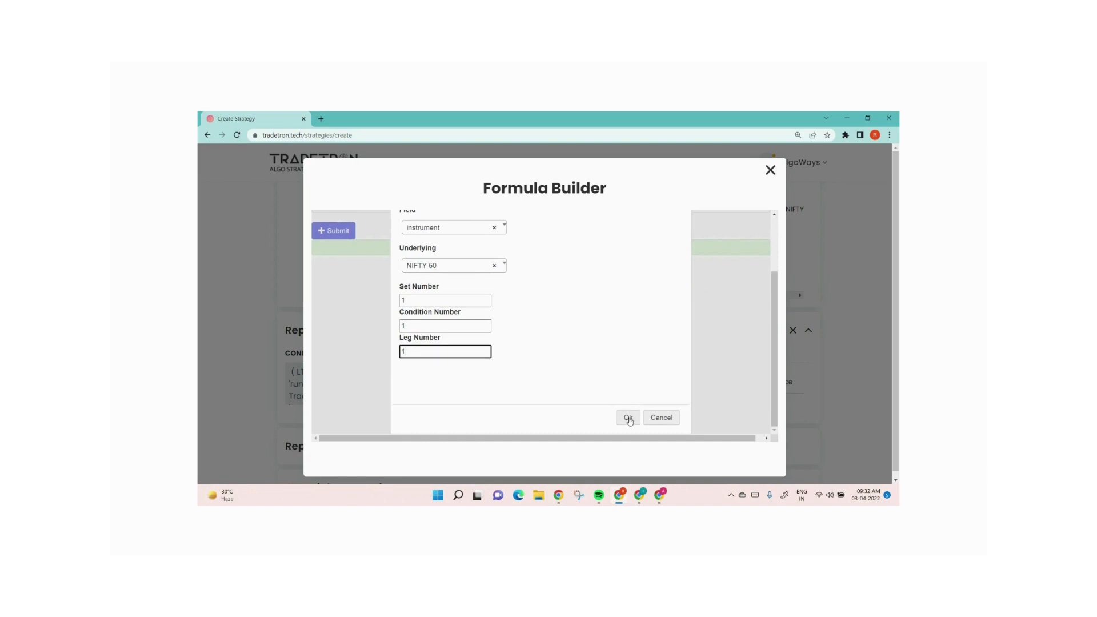
pyautogui.click(628, 420)
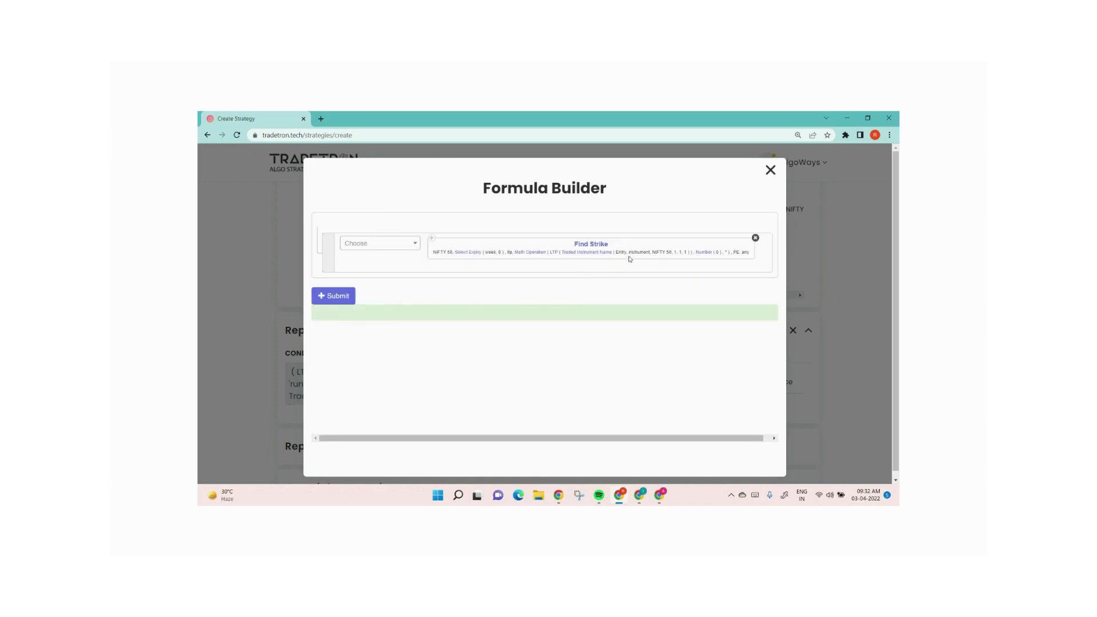
# Set the Number value to 0.8 and submit the strike formula
pyautogui.click(705, 257)
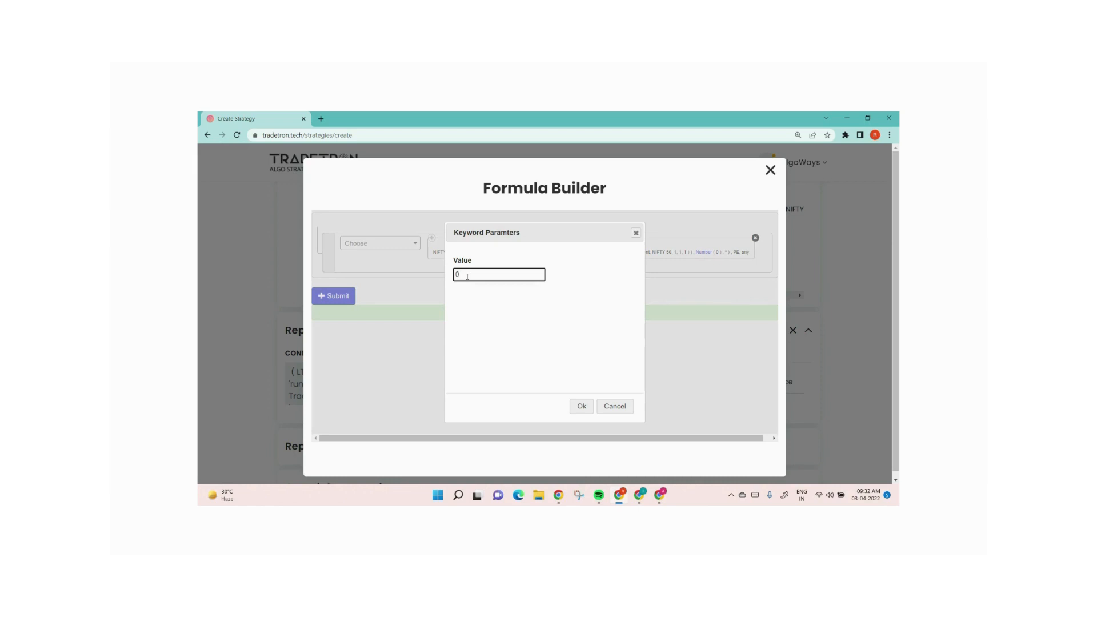
pyautogui.write('.8')
pyautogui.click(582, 404)
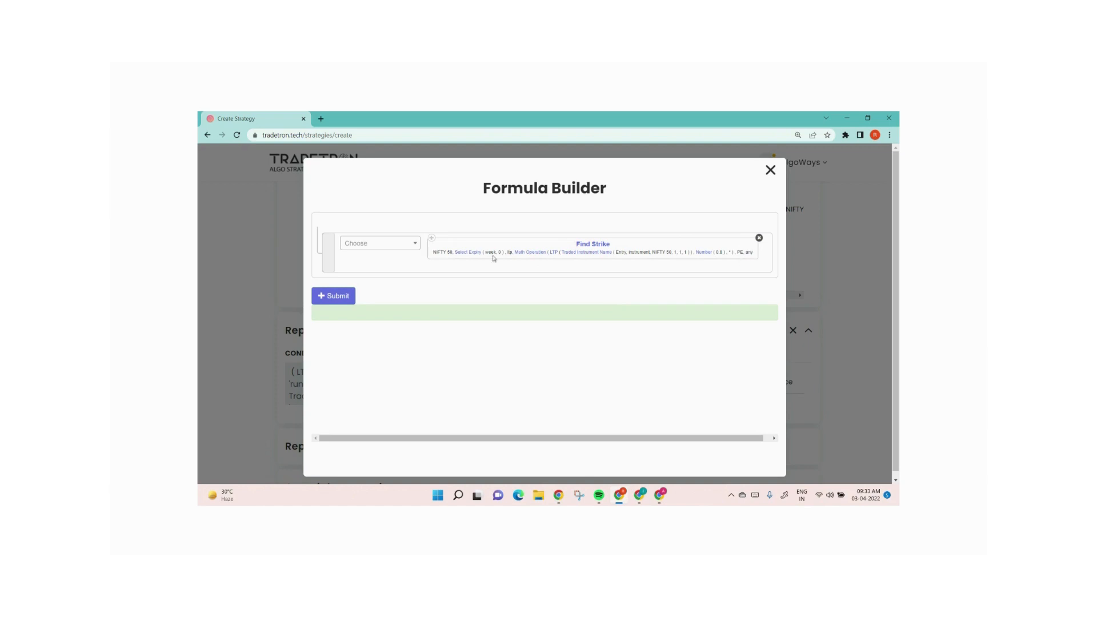
pyautogui.click(339, 299)
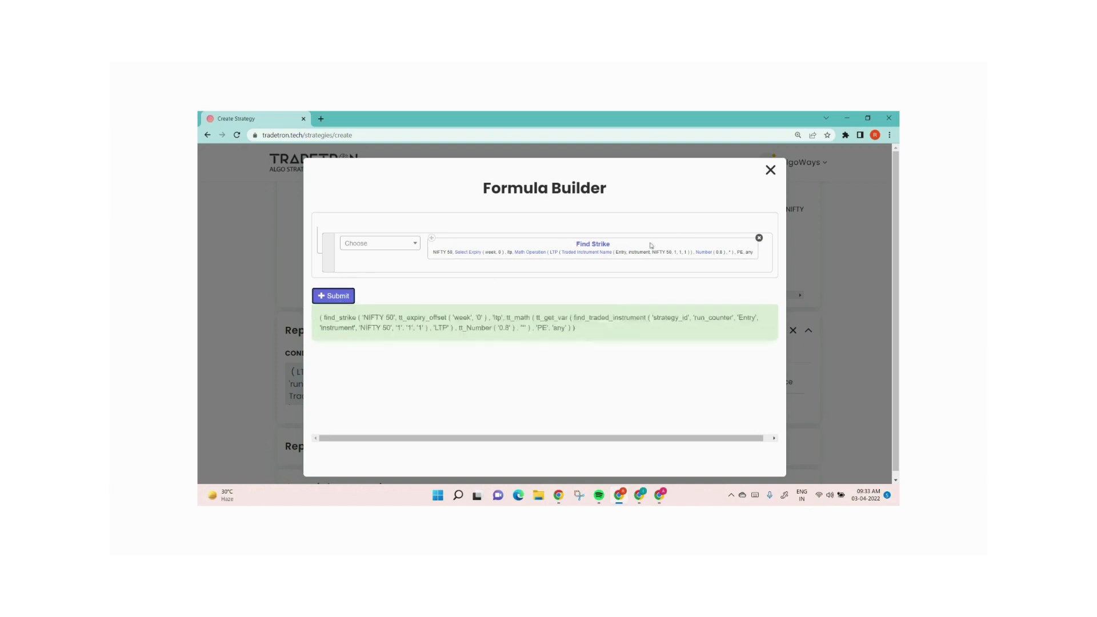
# Set the put position's expiry to Current Week and quantity to 1 lot, then add it and close the builder
pyautogui.click(770, 170)
pyautogui.click(473, 365)
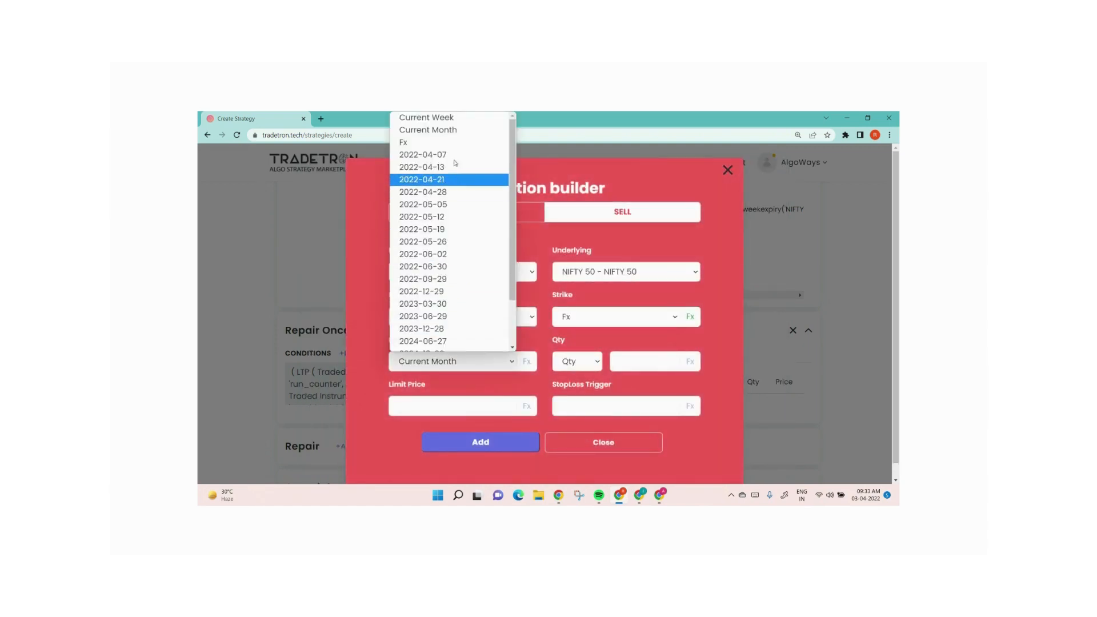
pyautogui.click(435, 114)
pyautogui.click(581, 370)
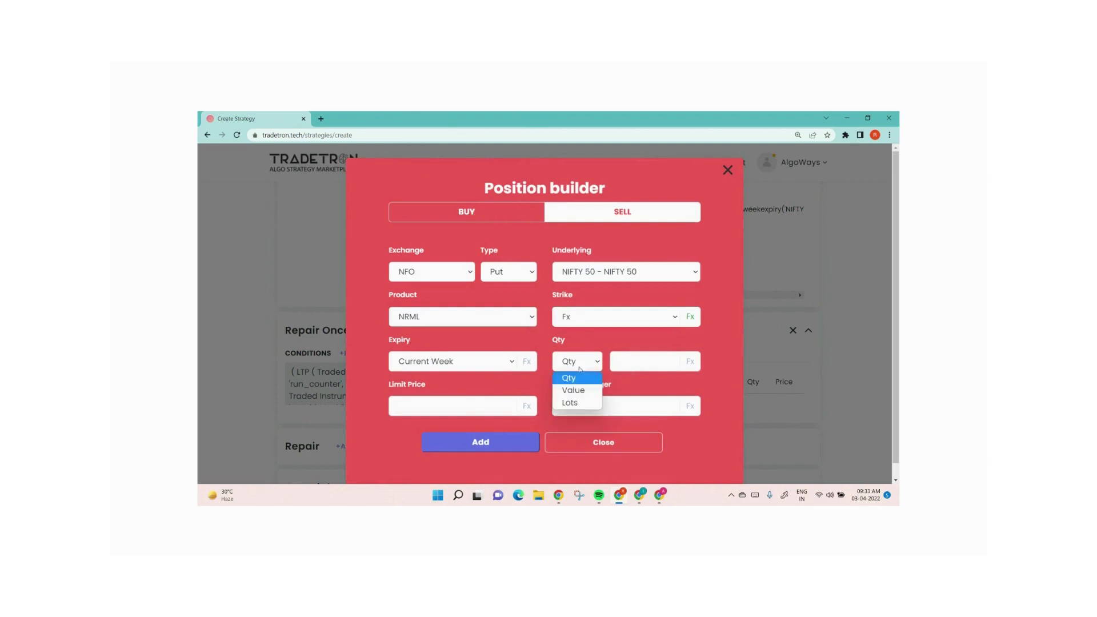
pyautogui.click(571, 400)
pyautogui.write('1')
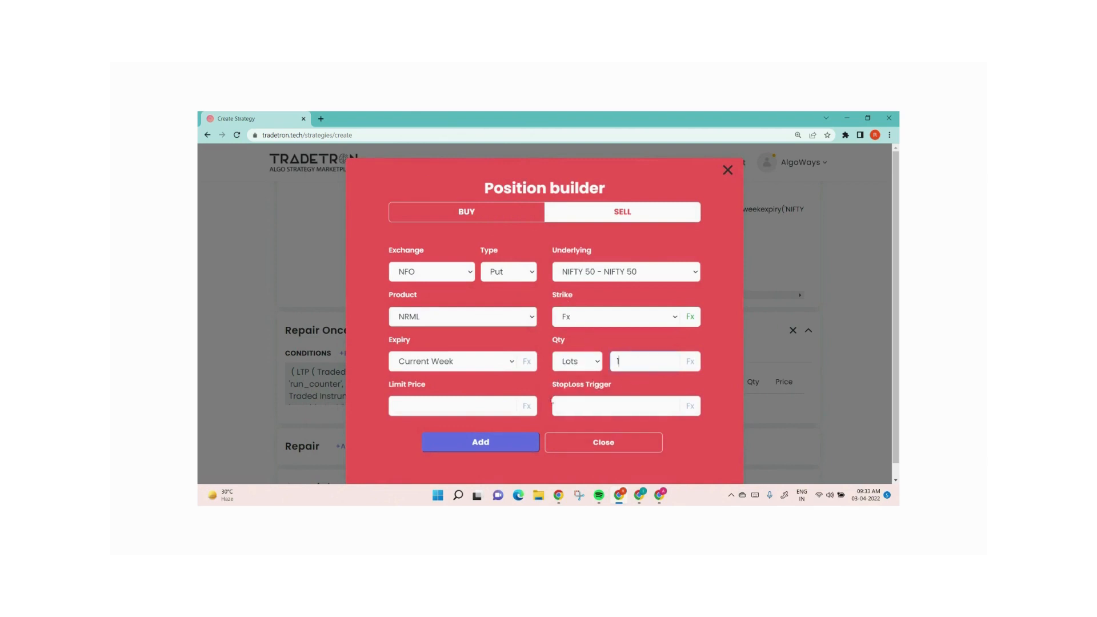
pyautogui.click(468, 446)
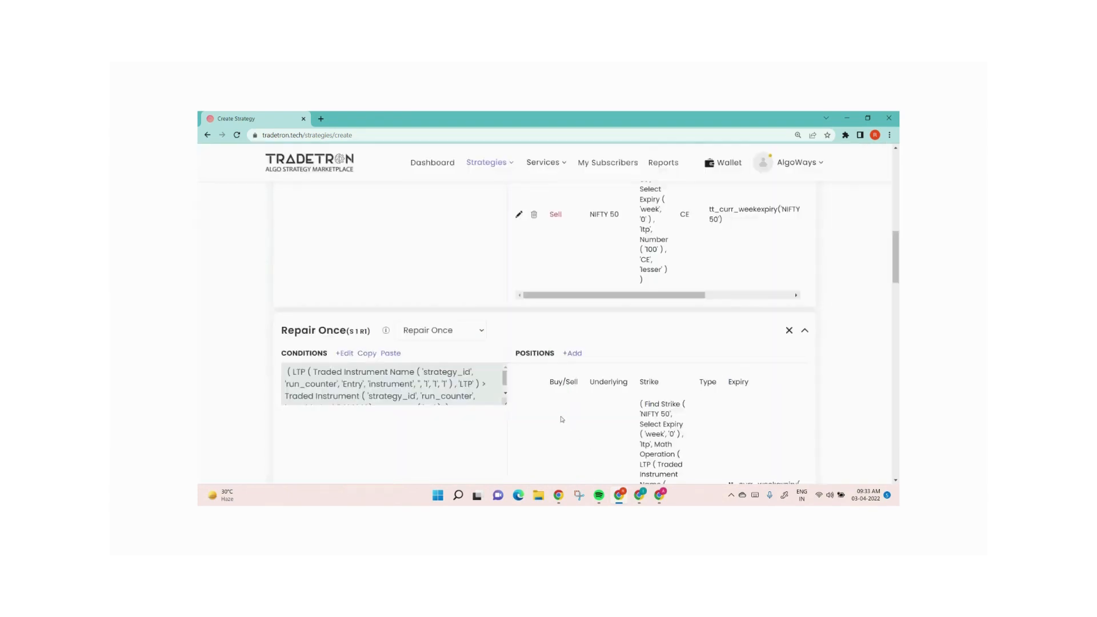
pyautogui.click(596, 452)
# Open the Repair Once conditions for editing and add a second condition row
pyautogui.scroll(-1, 572, 393)
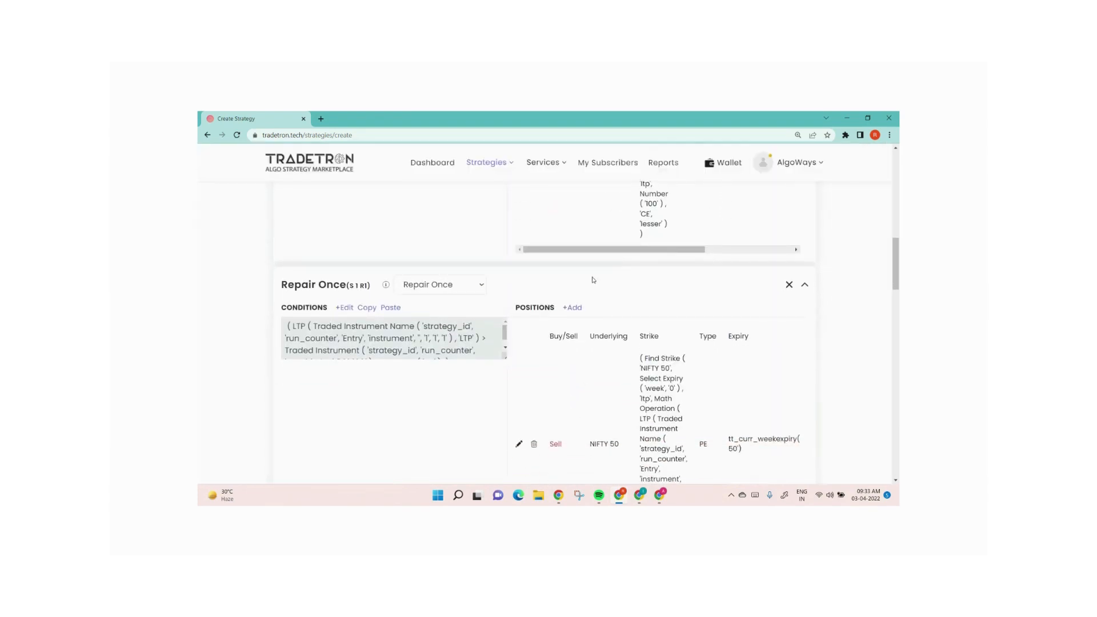
pyautogui.scroll(2, 656, 246)
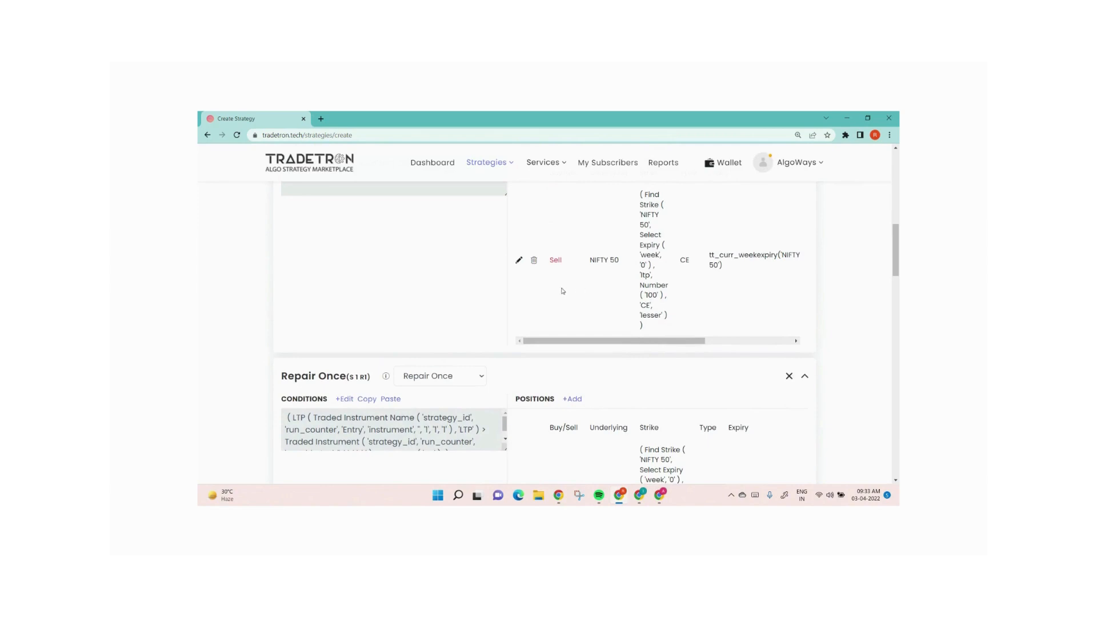
pyautogui.scroll(-2, 562, 291)
pyautogui.click(345, 307)
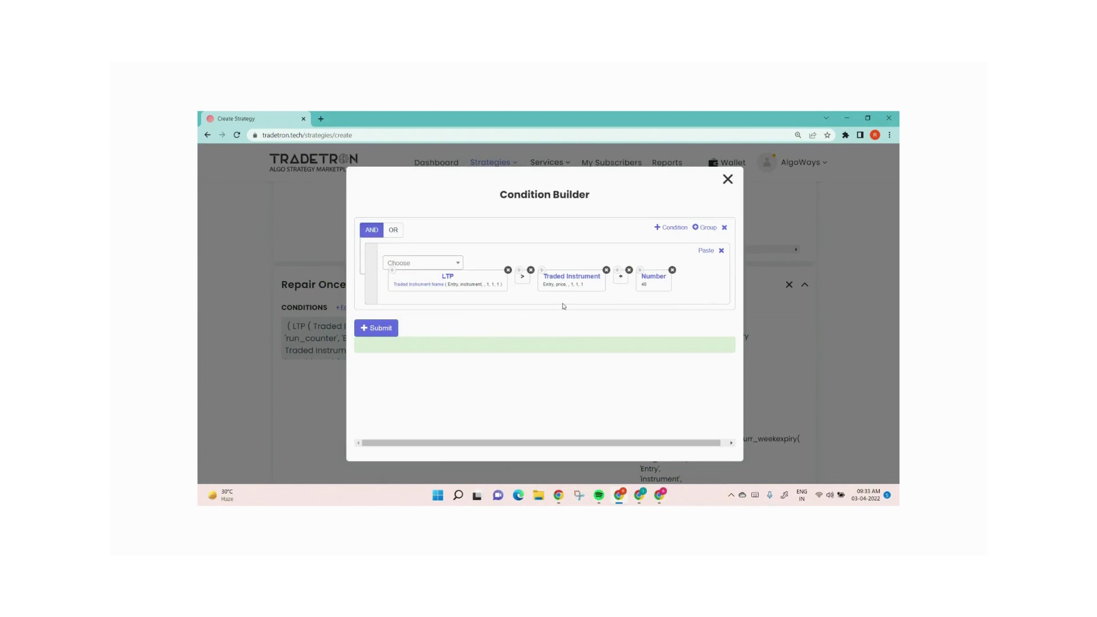
pyautogui.click(670, 227)
# Insert an EntryTime element with underlying NIFTY 50 into the new condition row
pyautogui.click(423, 317)
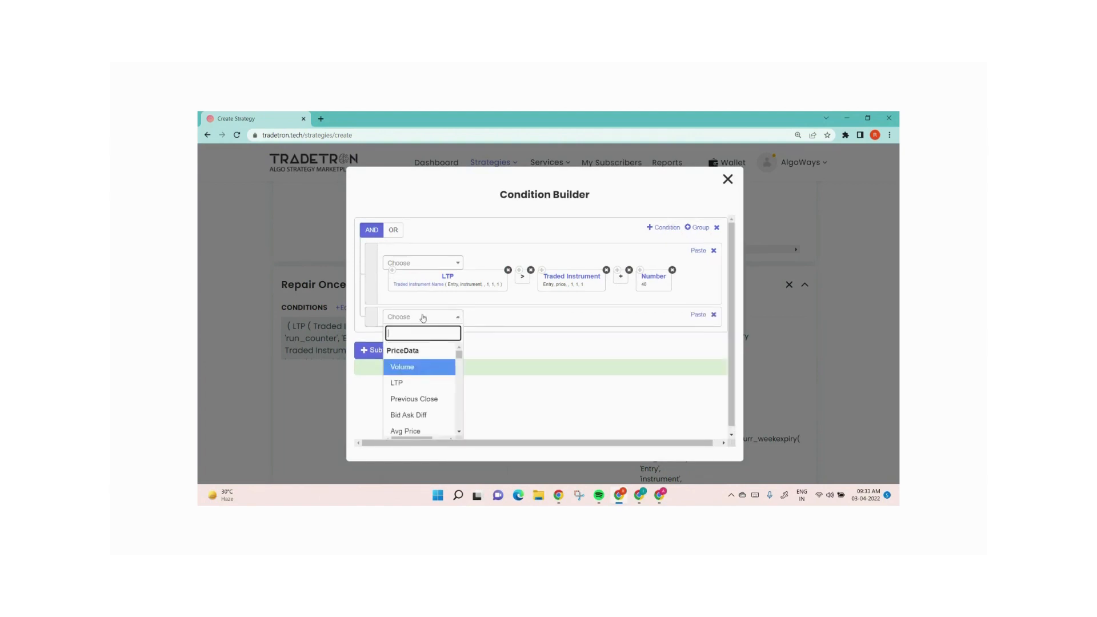
pyautogui.write('en')
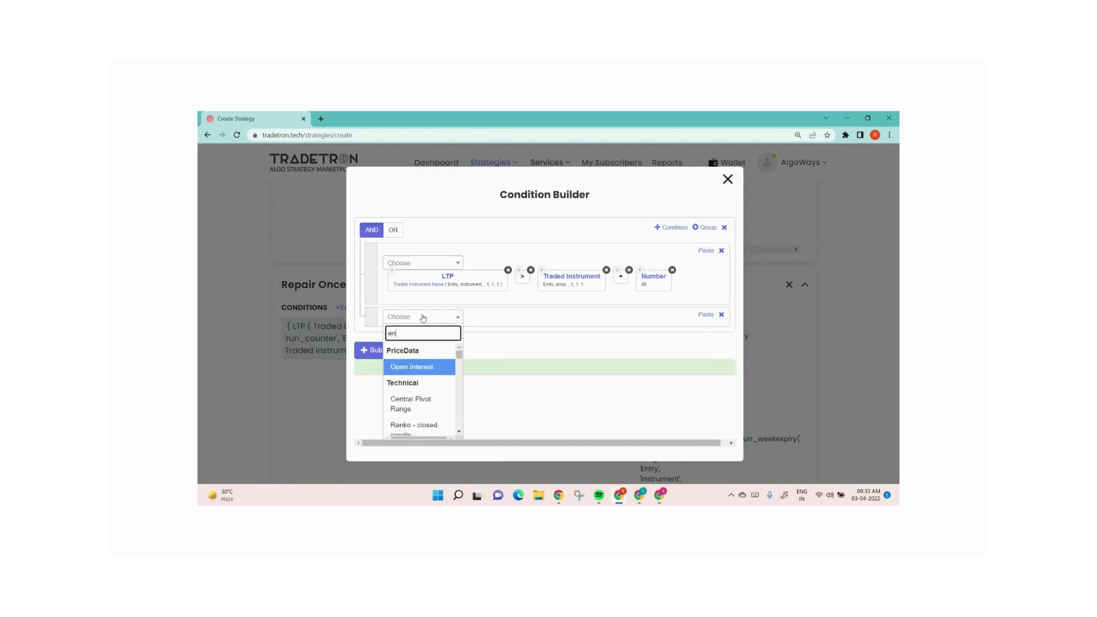
pyautogui.write('tri')
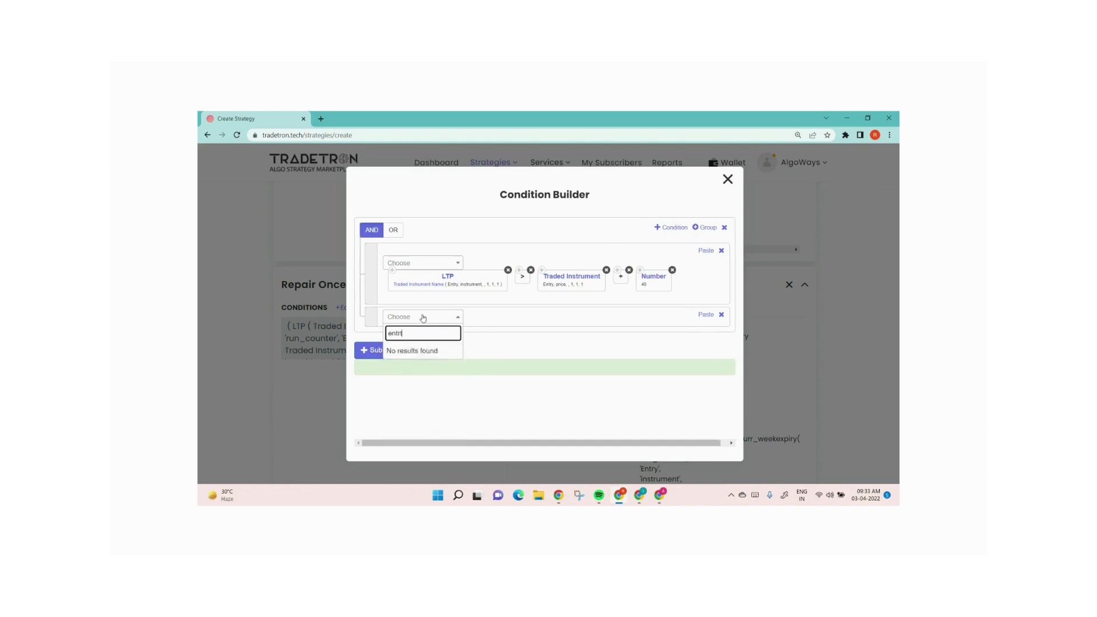
pyautogui.press('BackSpace')
pyautogui.press('BackSpace')
pyautogui.press('BackSpace')
pyautogui.press('BackSpace')
pyautogui.press('BackSpace')
pyautogui.write('ent')
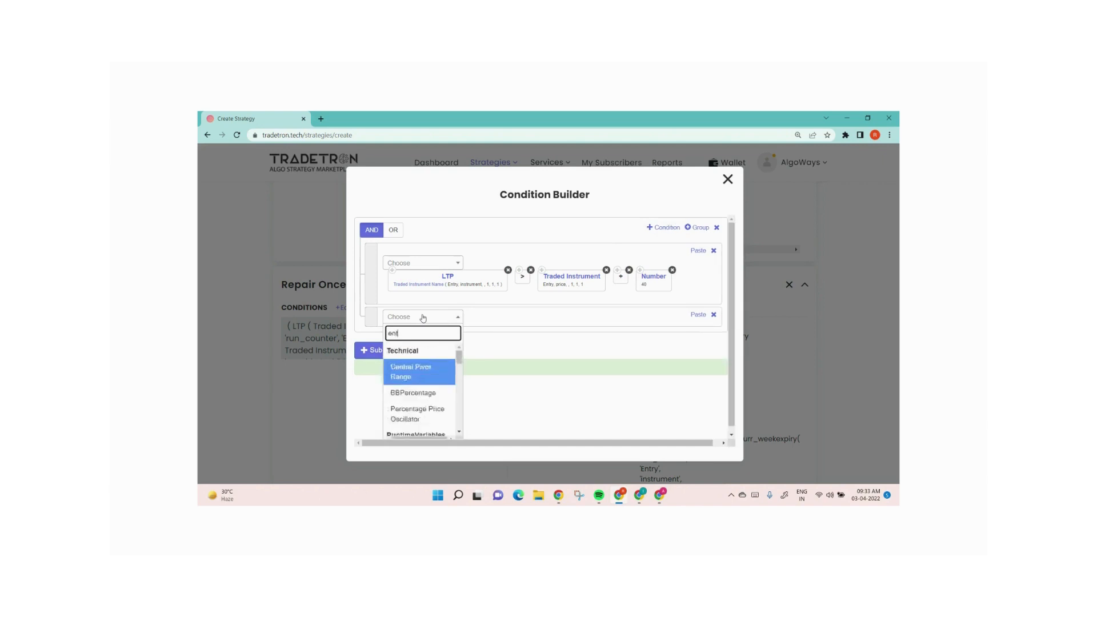
pyautogui.write('t')
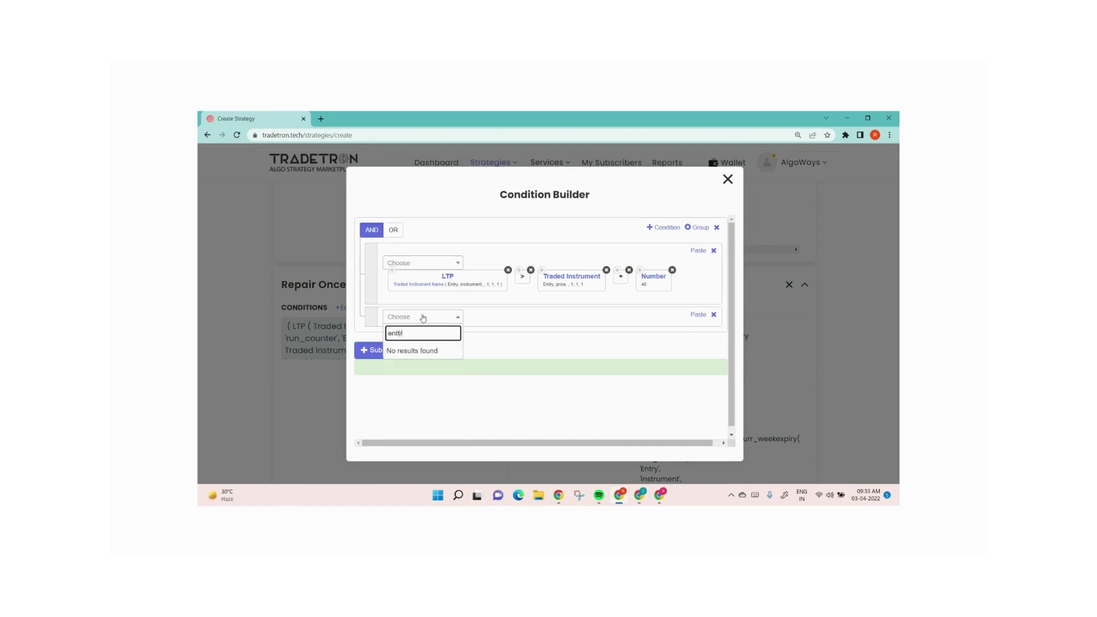
pyautogui.press('BackSpace')
pyautogui.write('ry')
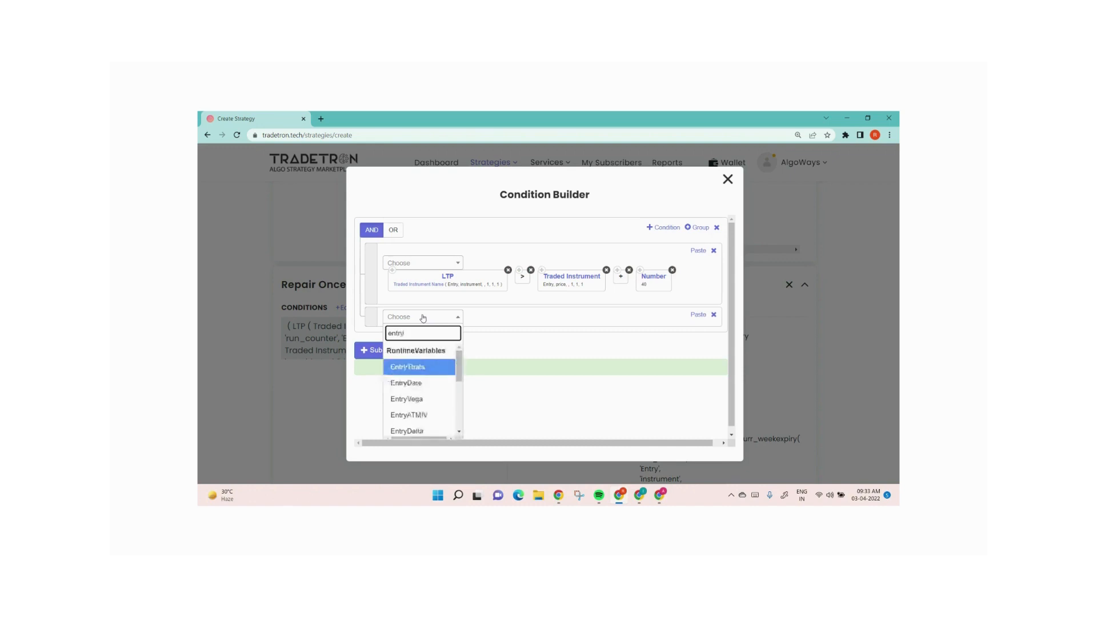
pyautogui.scroll(-3, 420, 382)
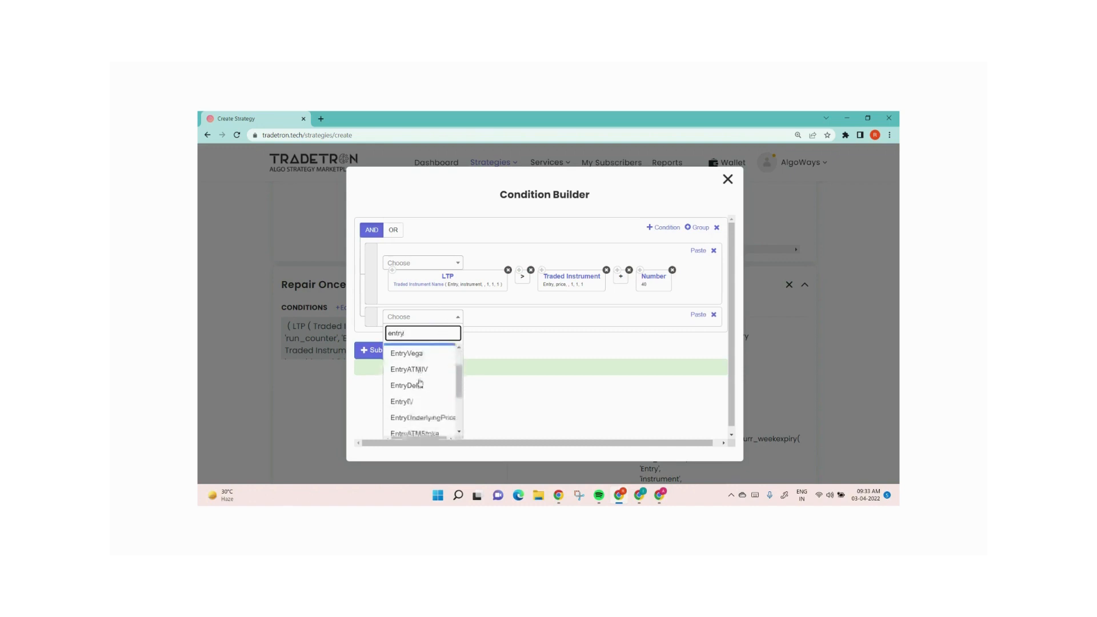
pyautogui.write('t')
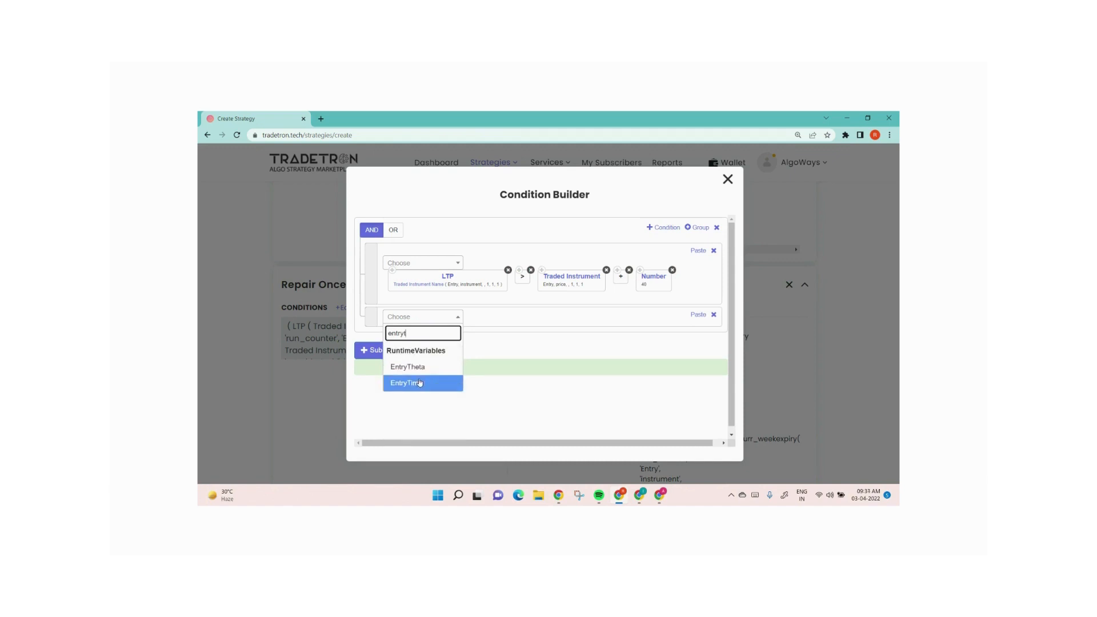
pyautogui.click(420, 383)
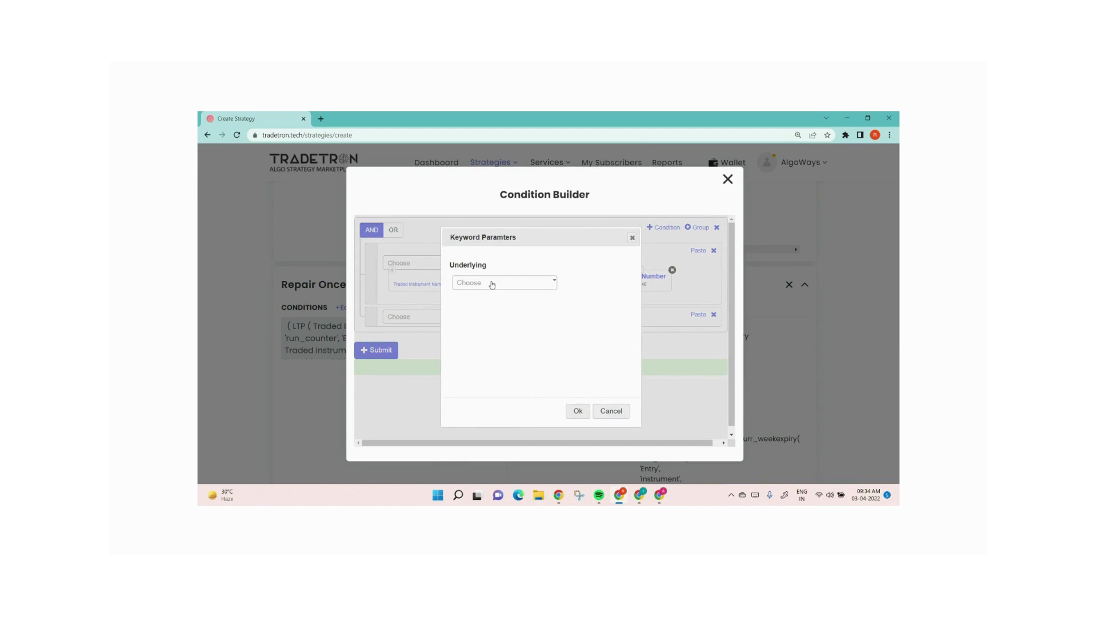
pyautogui.click(492, 284)
pyautogui.write('nifty')
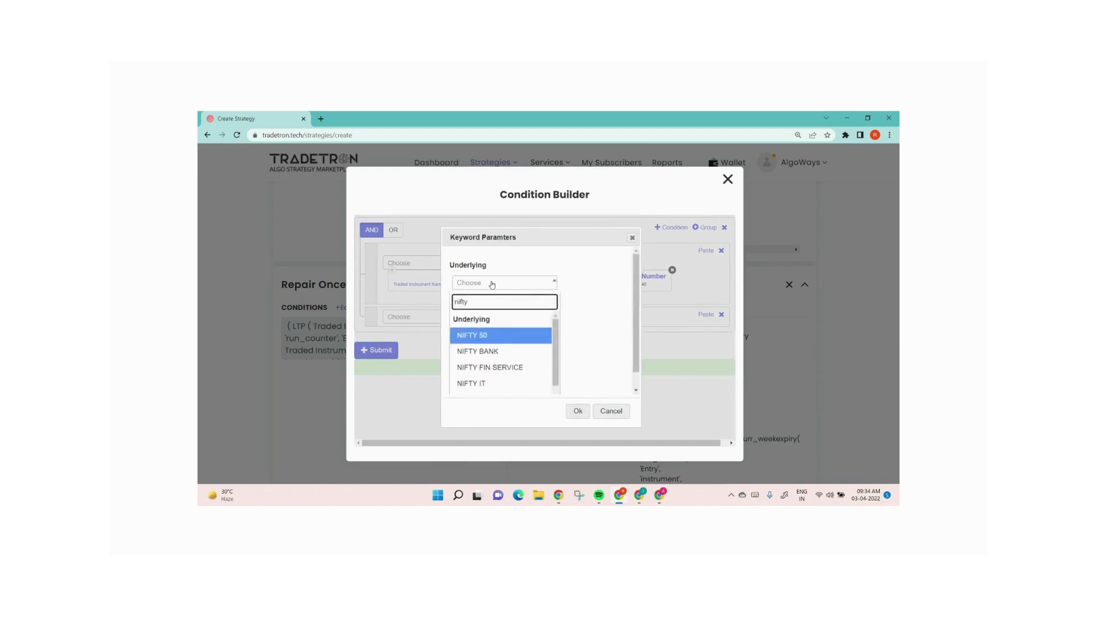
pyautogui.press('Return')
pyautogui.click(578, 411)
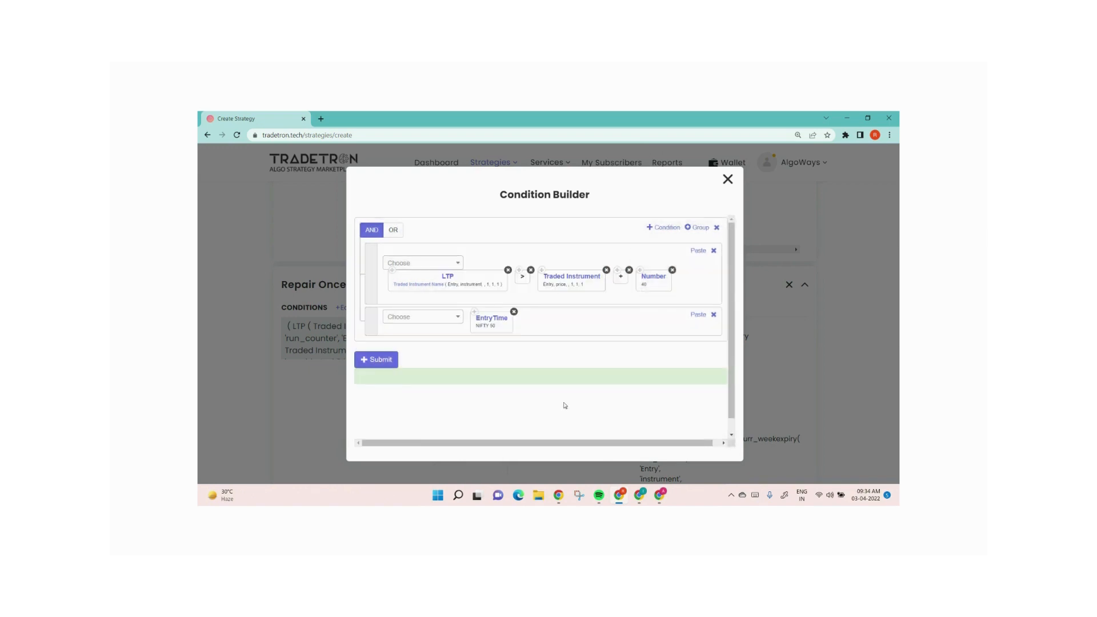
pyautogui.click(421, 319)
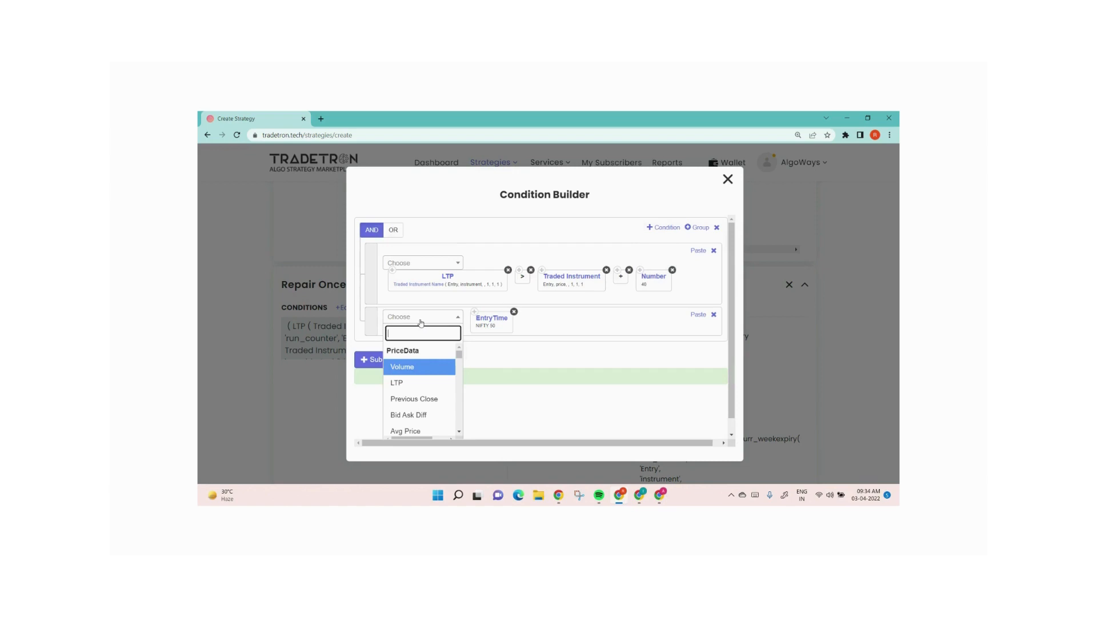
pyautogui.write('+')
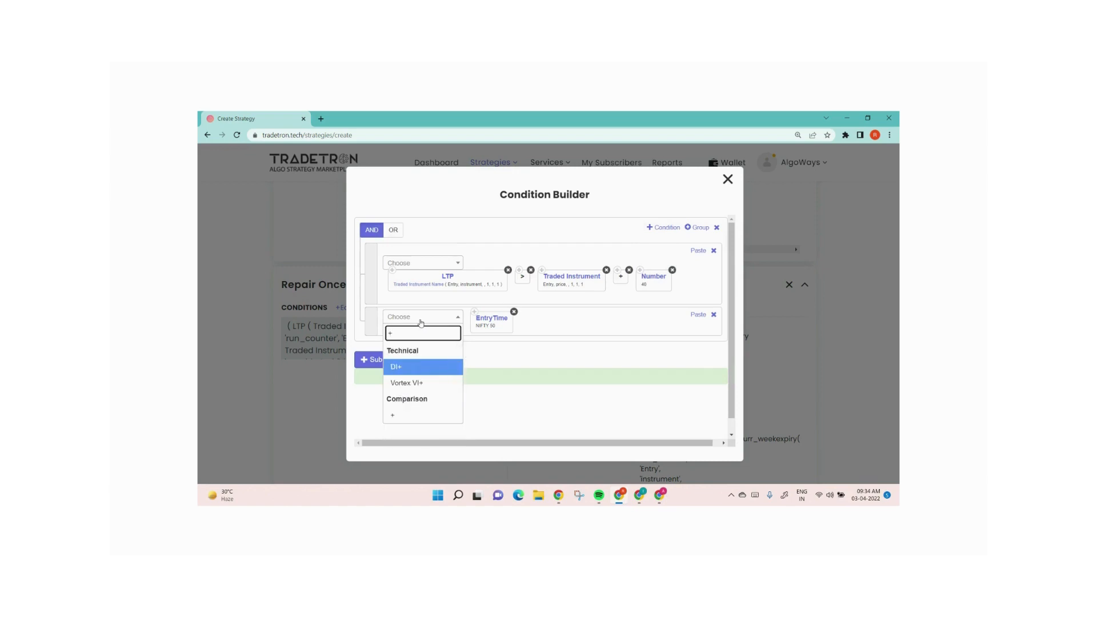
pyautogui.press('Return')
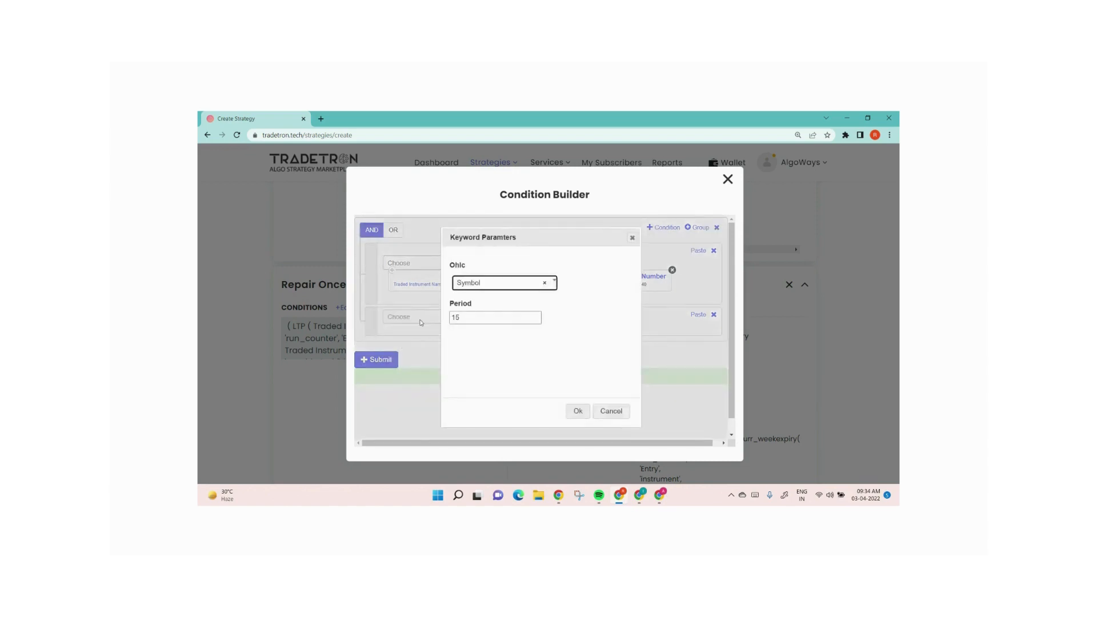
pyautogui.click(608, 411)
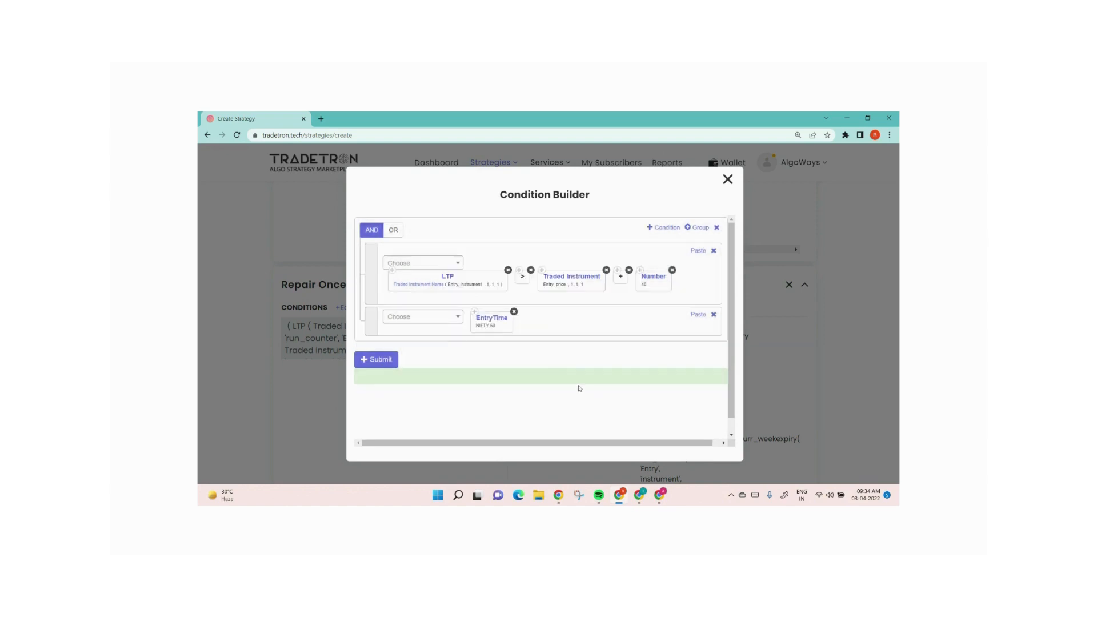
# Add a plus operator after EntryTime in the second condition row
pyautogui.click(444, 321)
pyautogui.write('+')
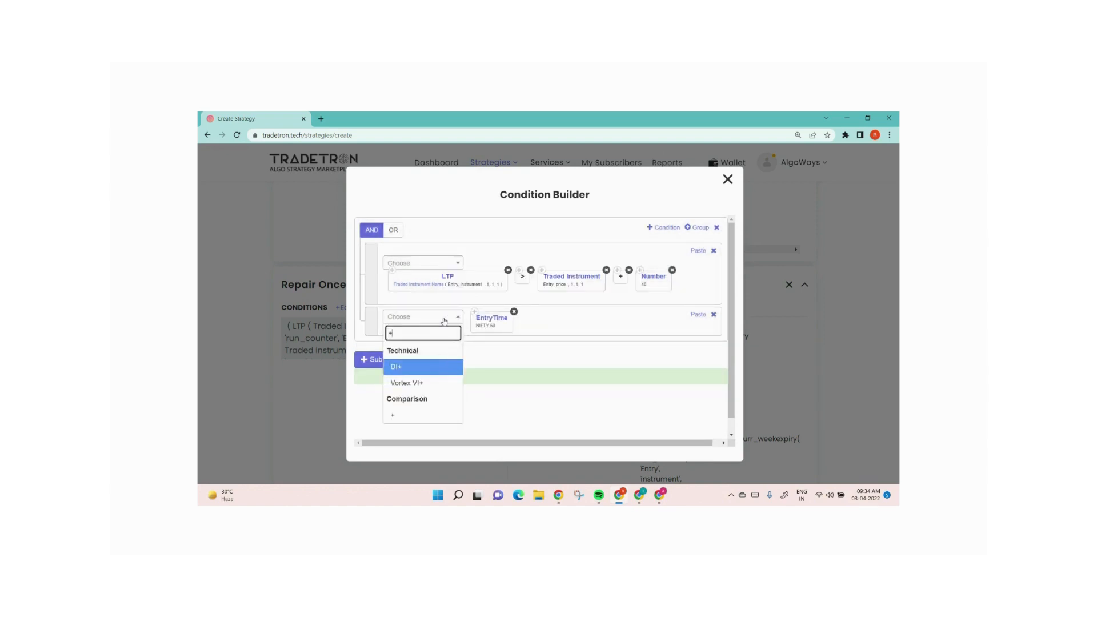
pyautogui.click(428, 414)
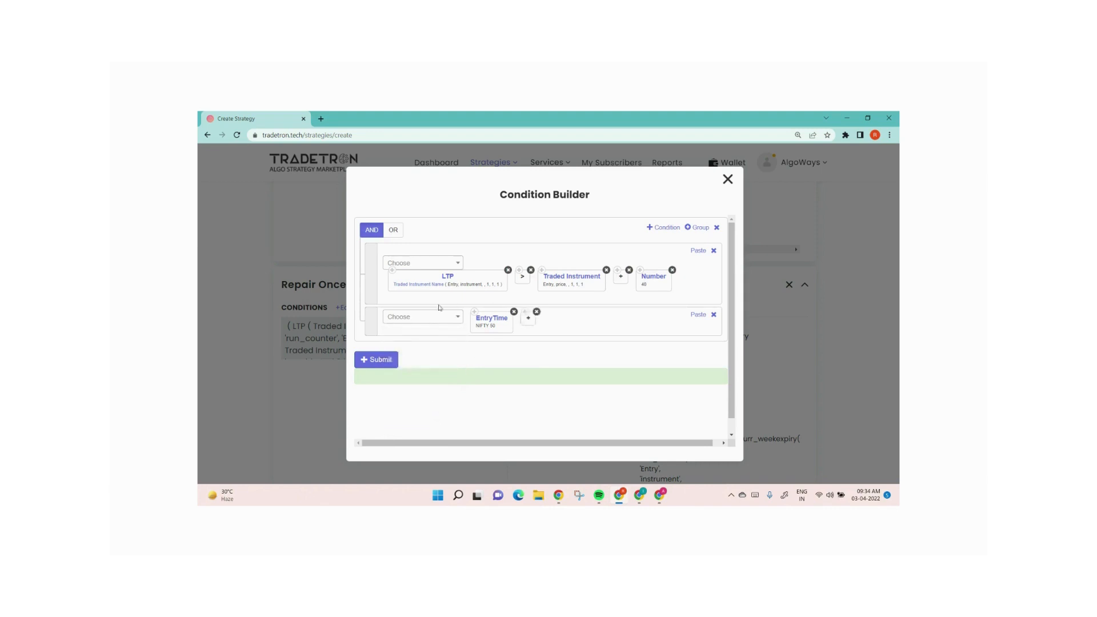
# Add a Number element with value 15 after the plus operator
pyautogui.click(410, 321)
pyautogui.write('numb')
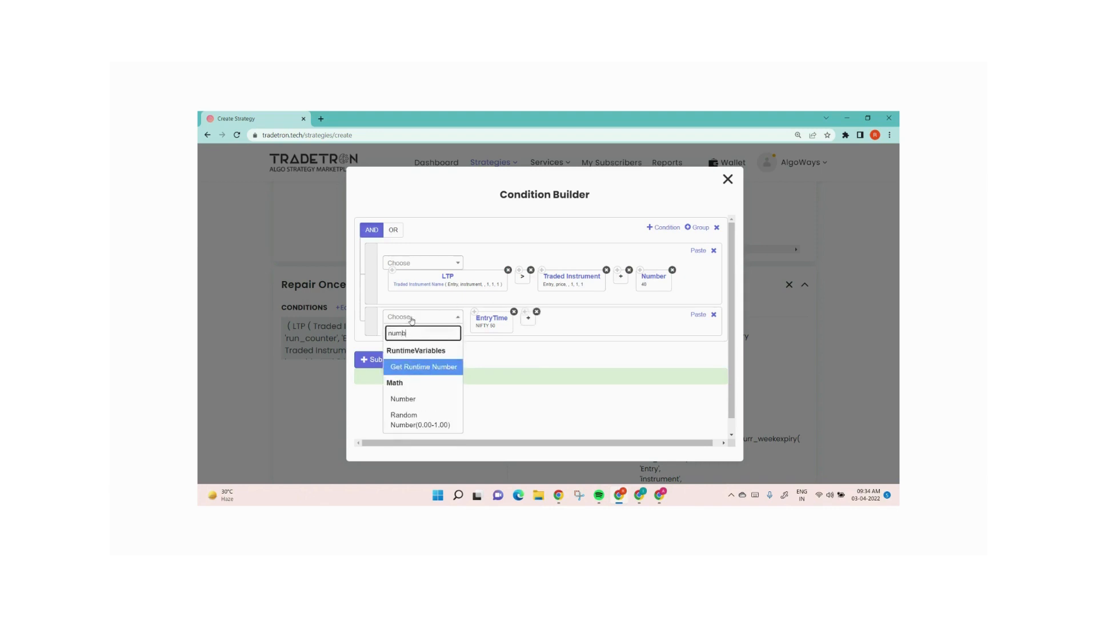
pyautogui.press('Down')
pyautogui.press('Return')
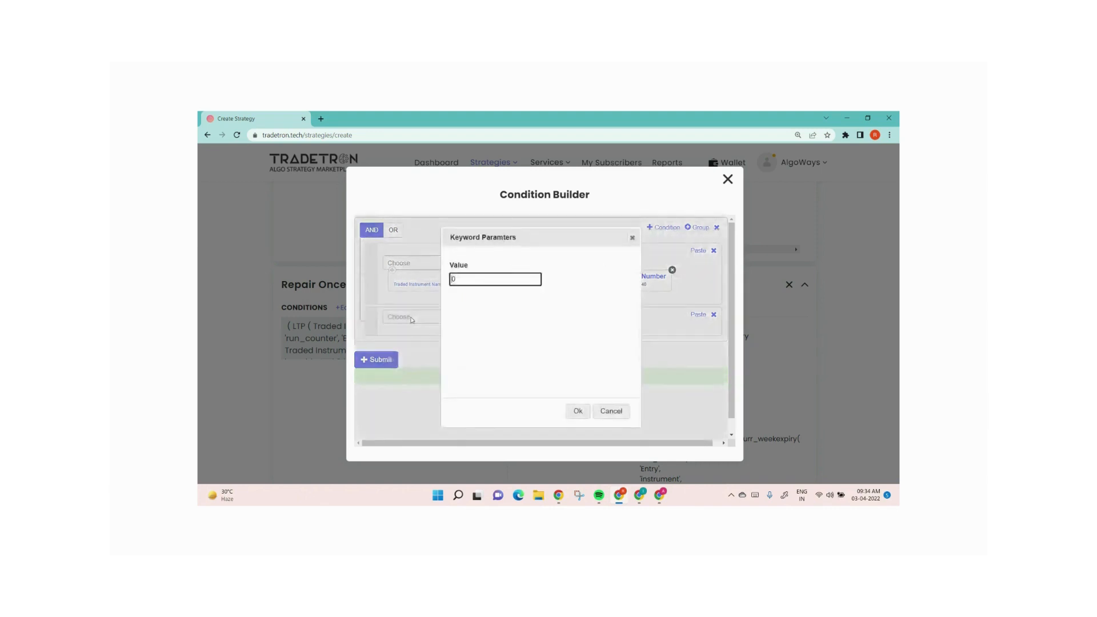
pyautogui.press('Delete')
pyautogui.write('15')
pyautogui.click(577, 410)
# Insert a Time element for exchange NSE and move it to the start of the second condition row
pyautogui.click(432, 322)
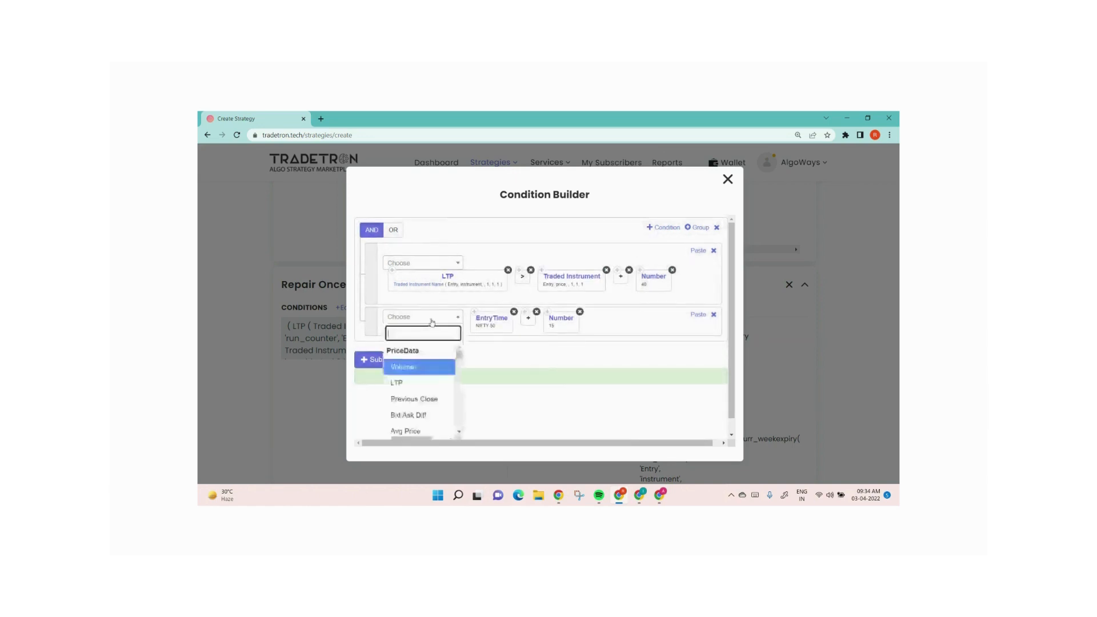
pyautogui.write('timne')
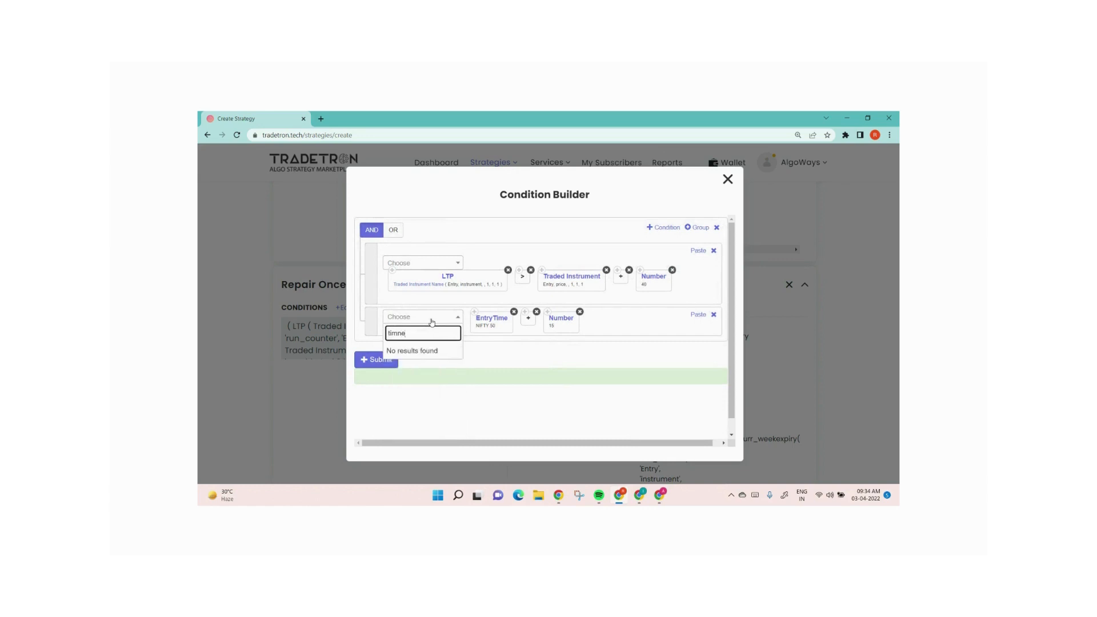
pyautogui.press('BackSpace')
pyautogui.press('BackSpace')
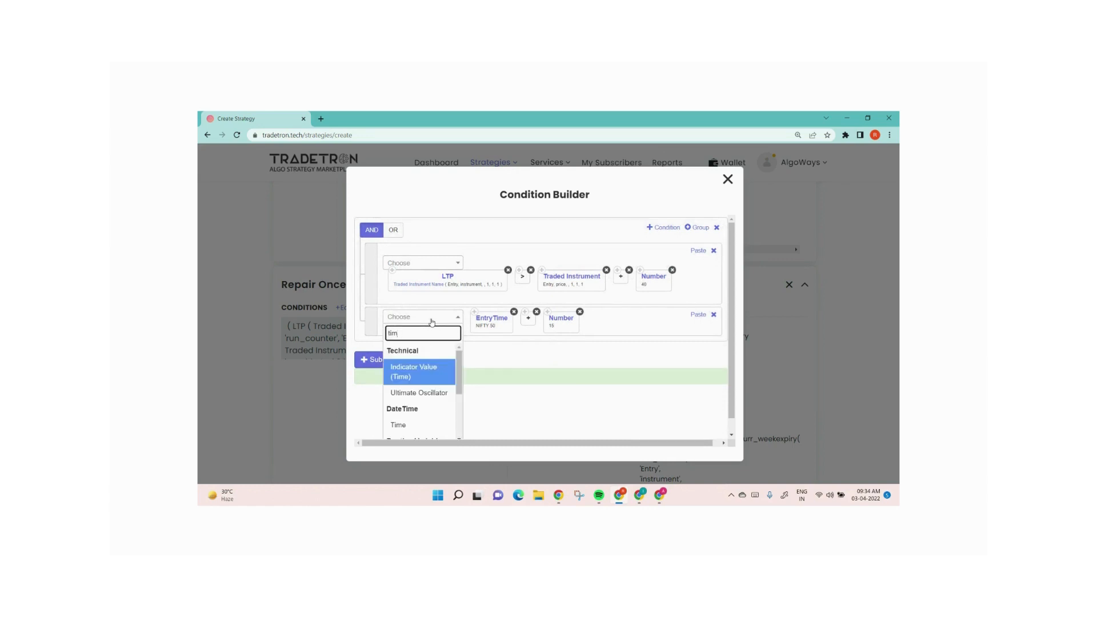
pyautogui.press('Down')
pyautogui.press('Down')
pyautogui.press('Return')
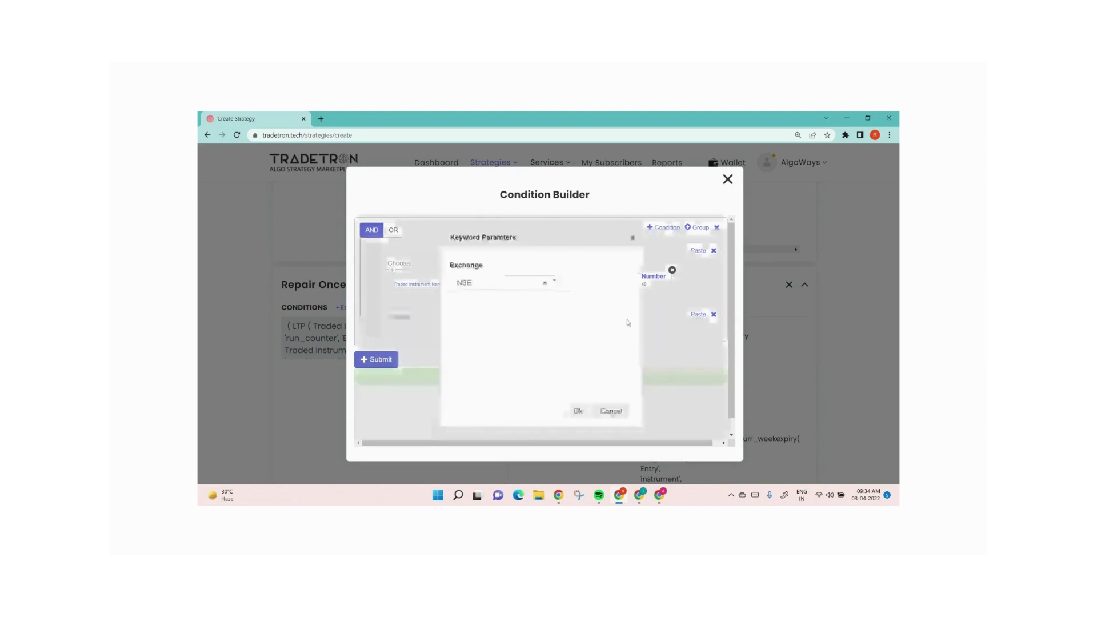
pyautogui.click(578, 411)
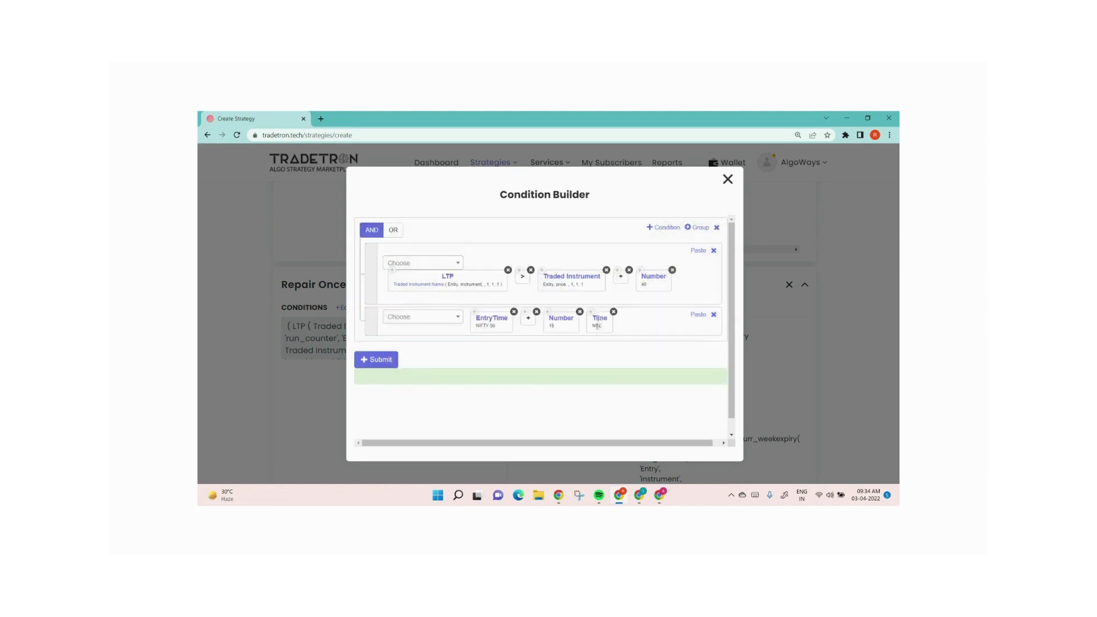
pyautogui.moveTo(598, 325); pyautogui.dragTo(483, 320)
# Add a >= comparison and place it between Time and EntryTime
pyautogui.click(433, 323)
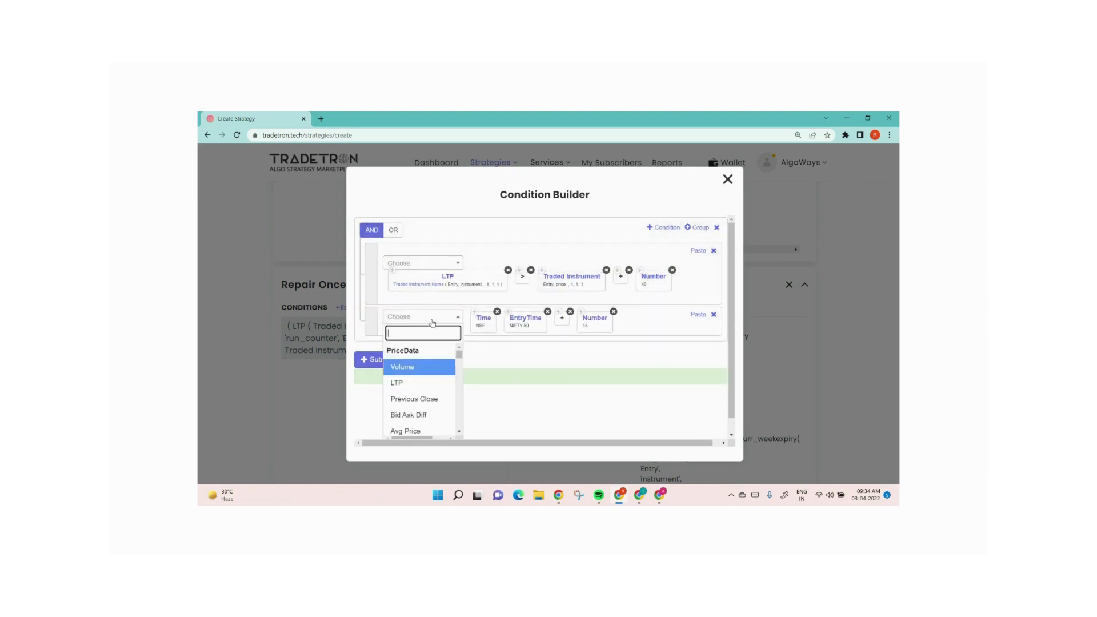
pyautogui.write('>')
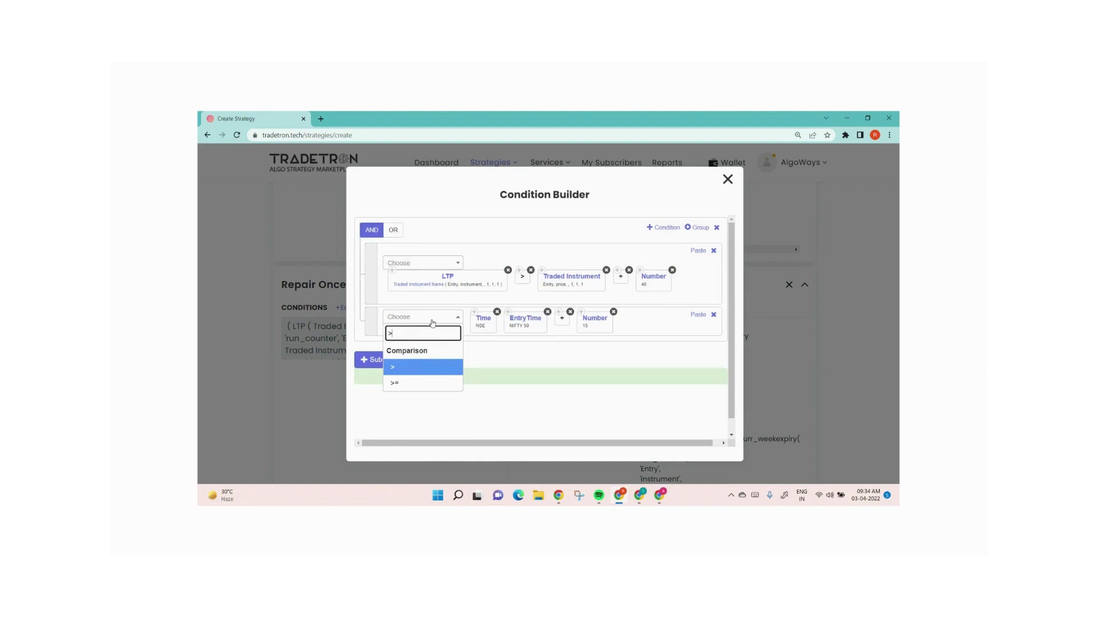
pyautogui.click(437, 383)
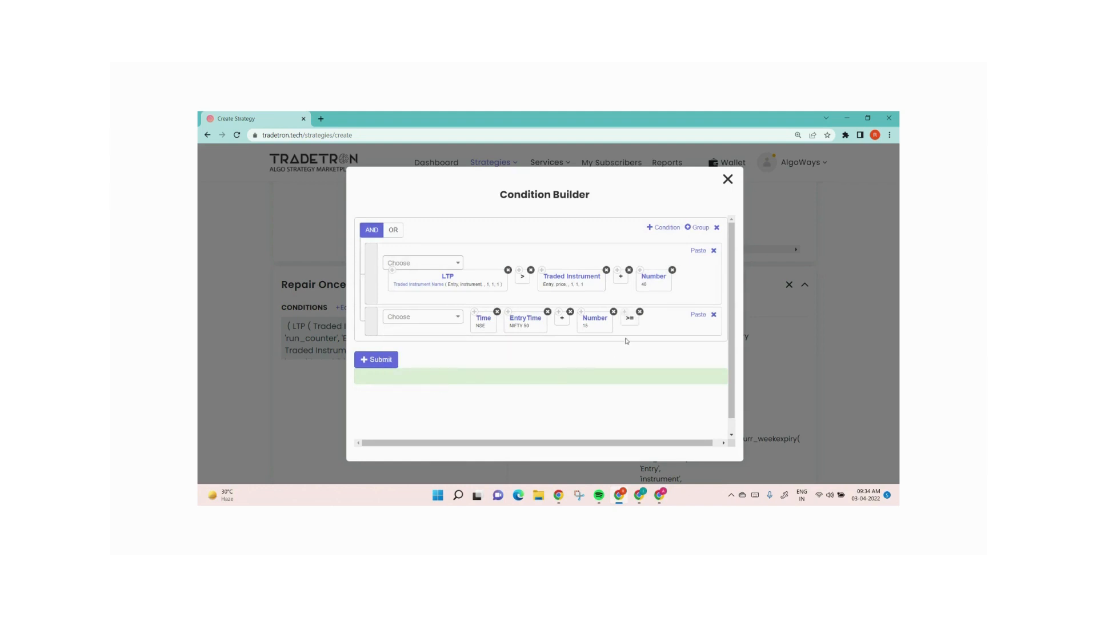
pyautogui.moveTo(629, 318); pyautogui.dragTo(513, 319)
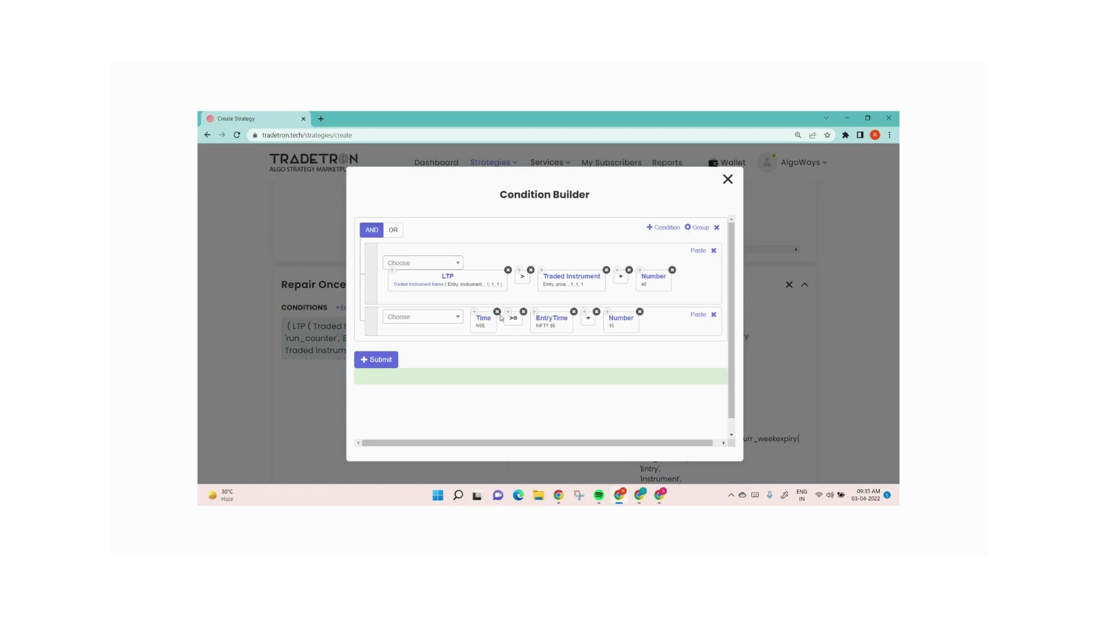
# Switch the condition builder's joining logic from AND to OR, submit the condition and close the builder
pyautogui.click(394, 230)
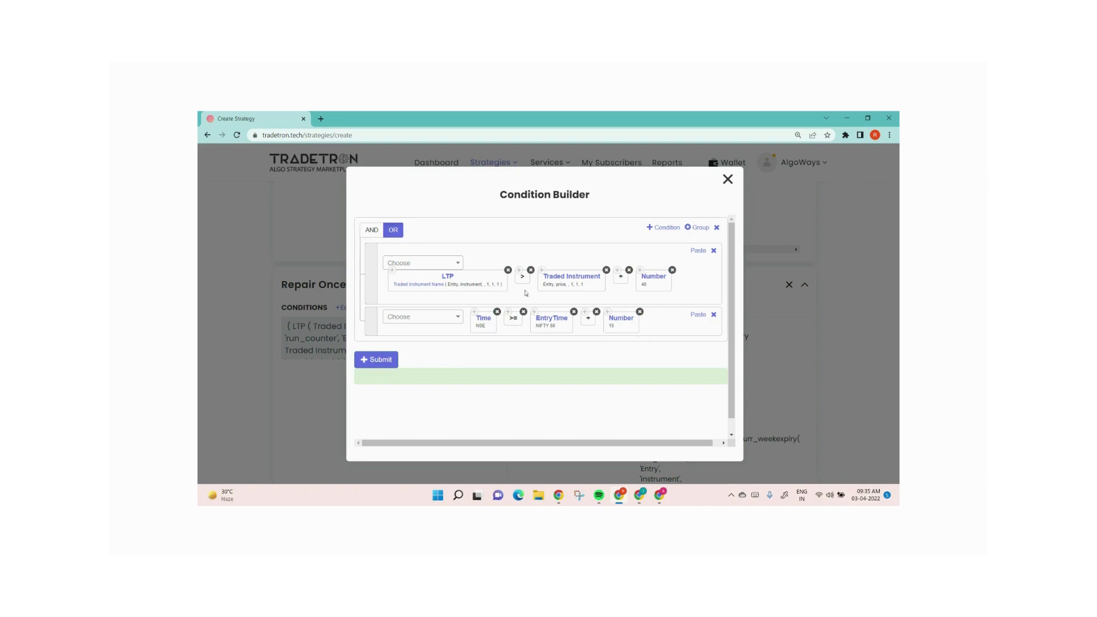
pyautogui.click(381, 359)
pyautogui.click(727, 180)
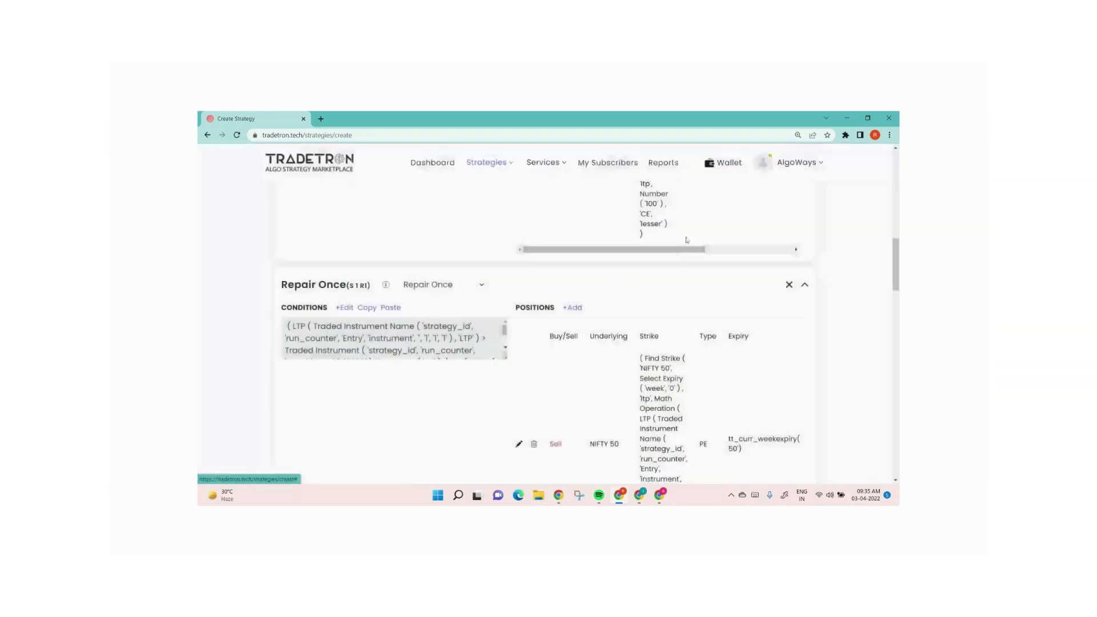
# Open the Repair Once condition in the Condition Builder to review it, then close it
pyautogui.scroll(-3, 619, 360)
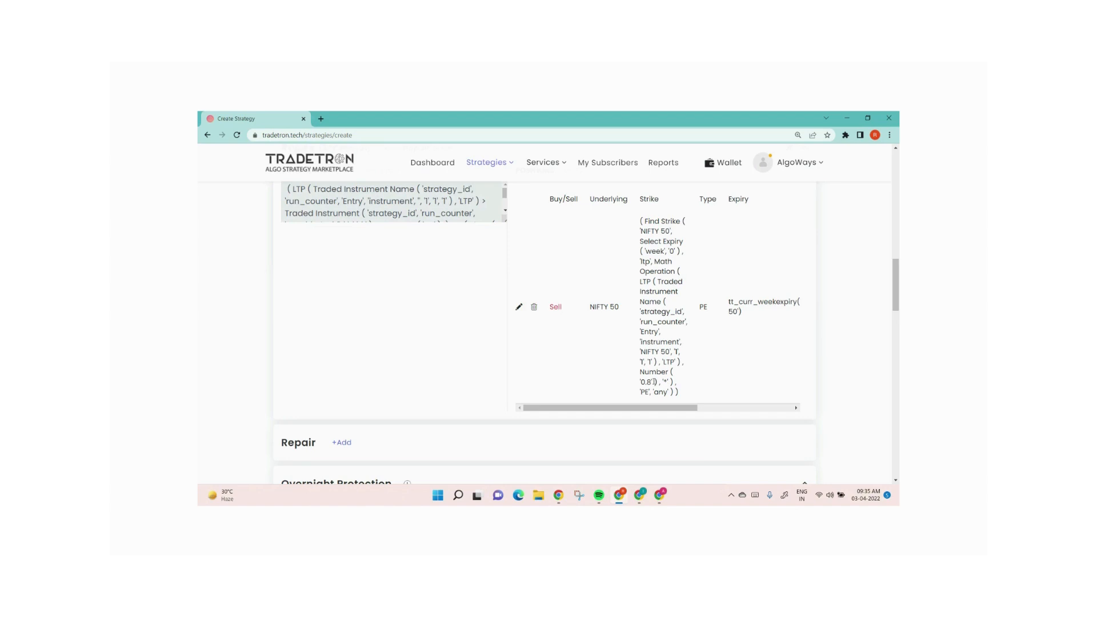
pyautogui.scroll(3, 627, 365)
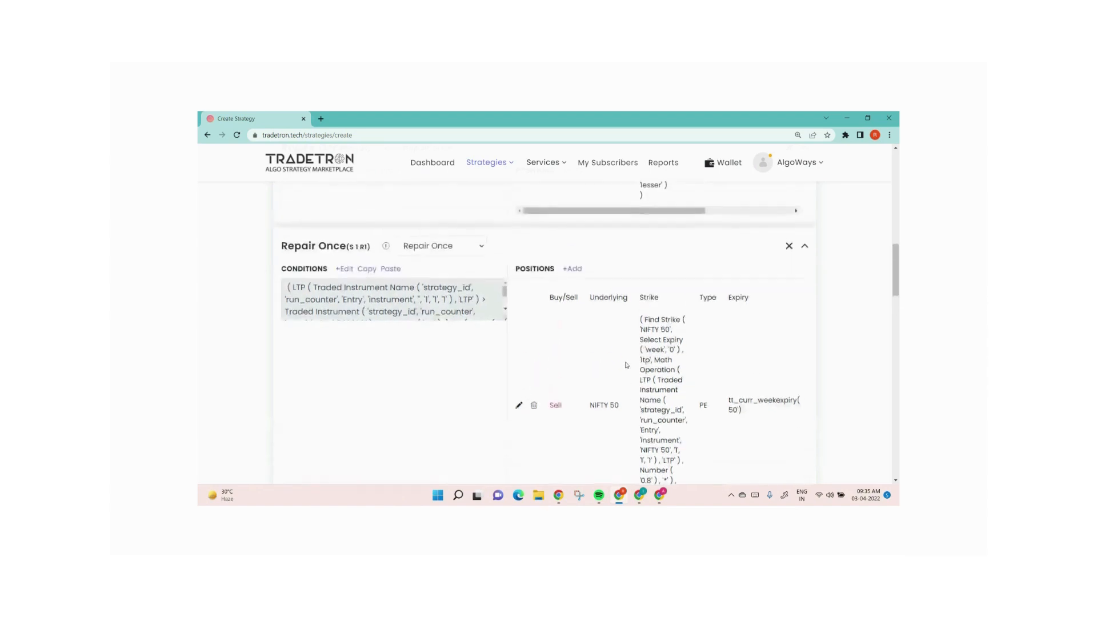
pyautogui.scroll(-2, 626, 365)
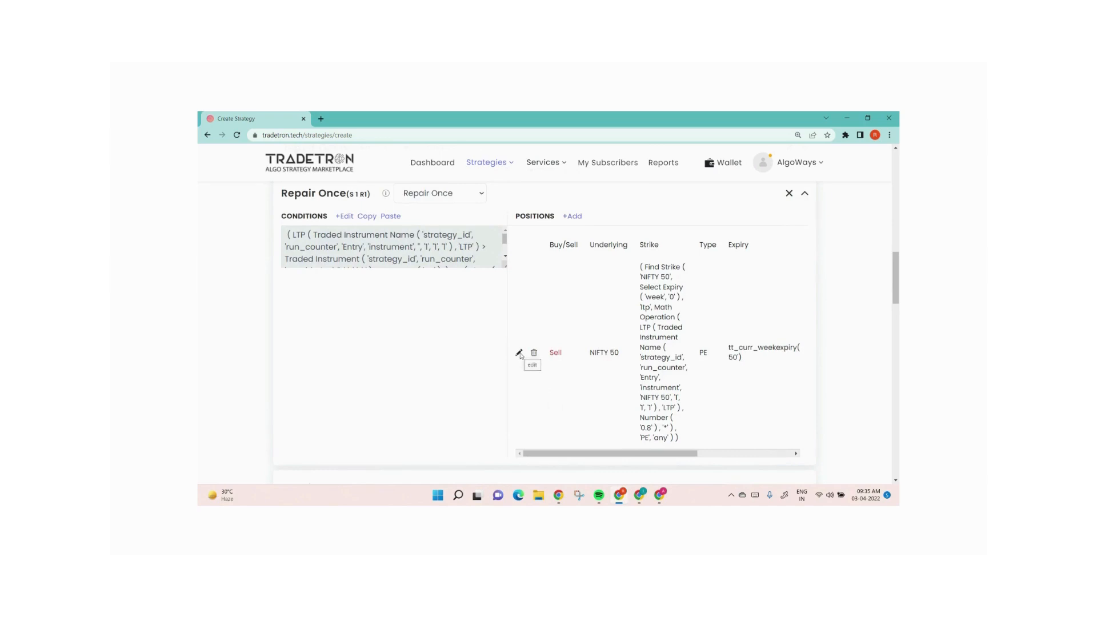
pyautogui.click(344, 217)
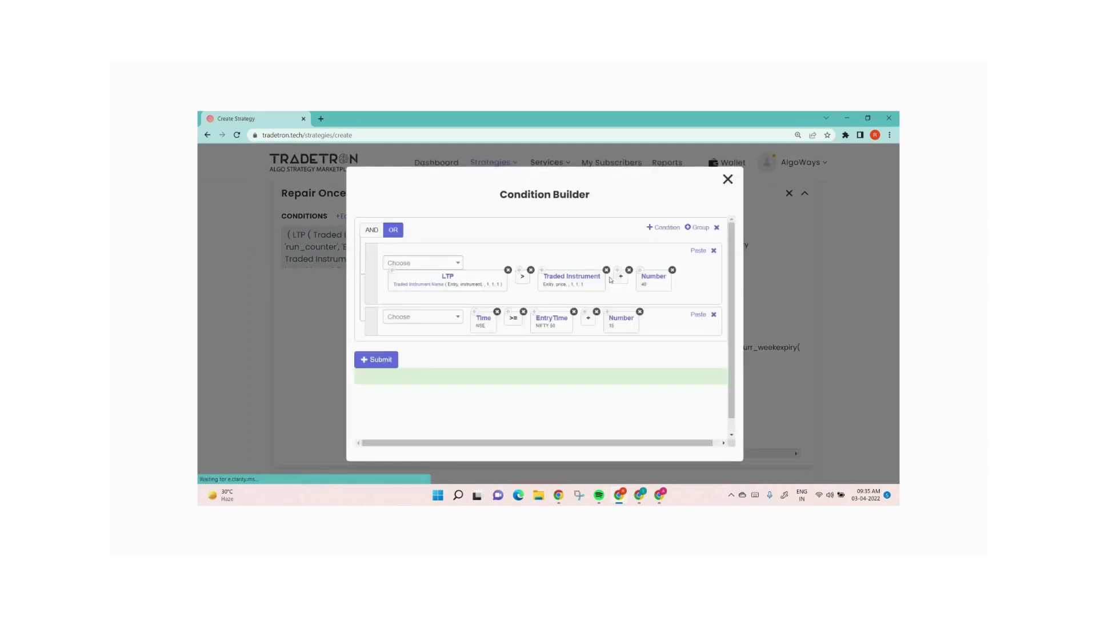
pyautogui.click(728, 180)
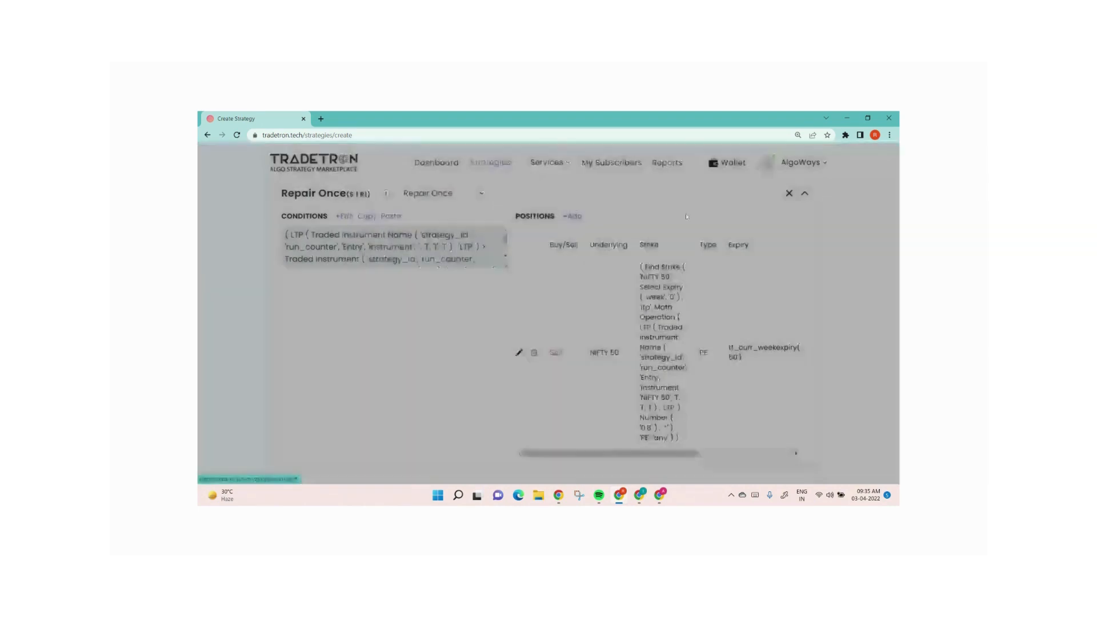
# Open the Repair Once put position's strike formula and remove its Find Strike element
pyautogui.click(519, 353)
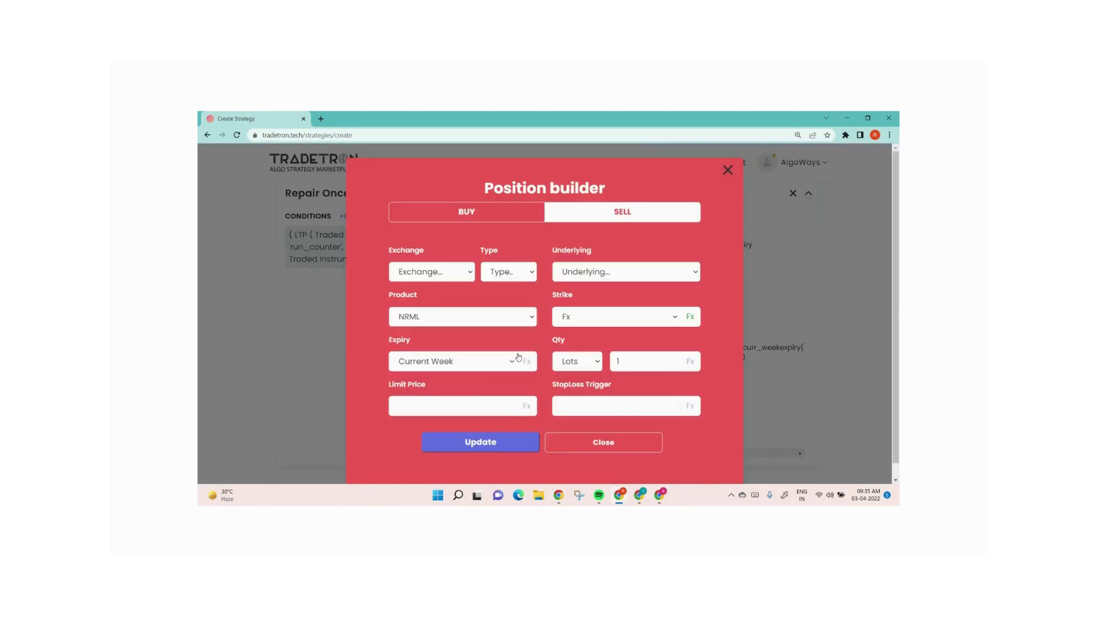
pyautogui.click(689, 317)
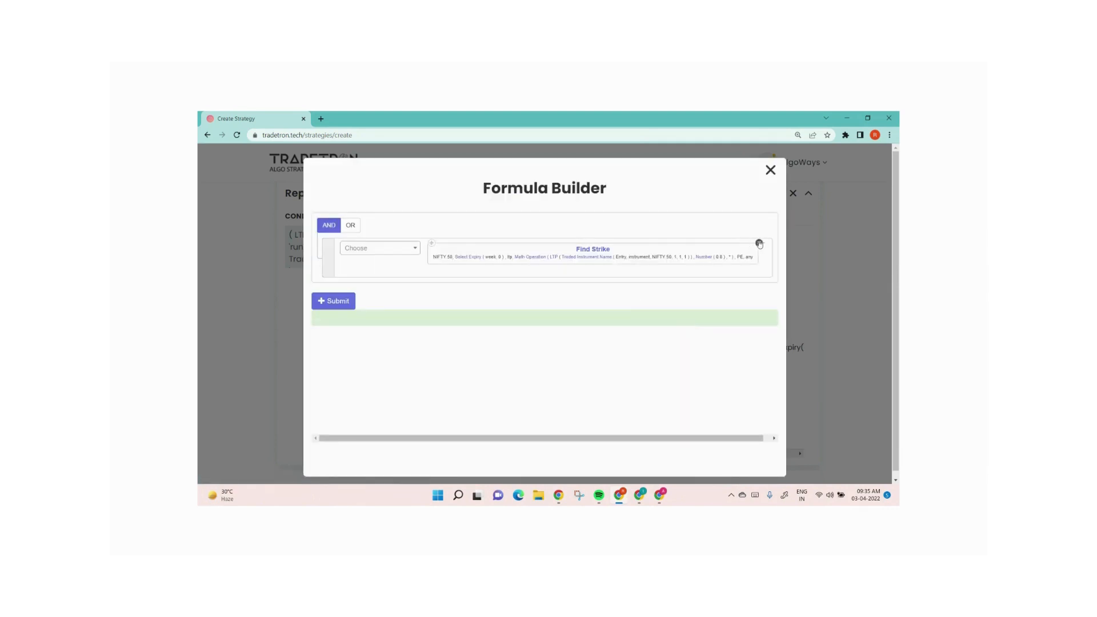
pyautogui.click(759, 243)
# Add a Traded Instrument element with underlying NIFTY 50 and set, condition and leg numbers all 1
pyautogui.click(384, 248)
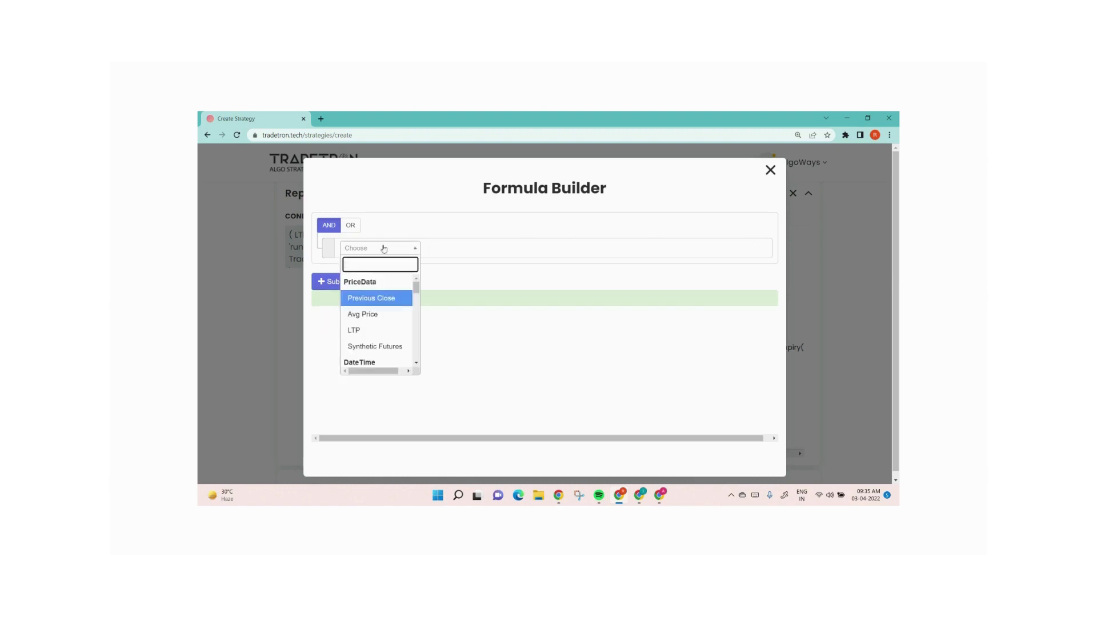
pyautogui.write('traded')
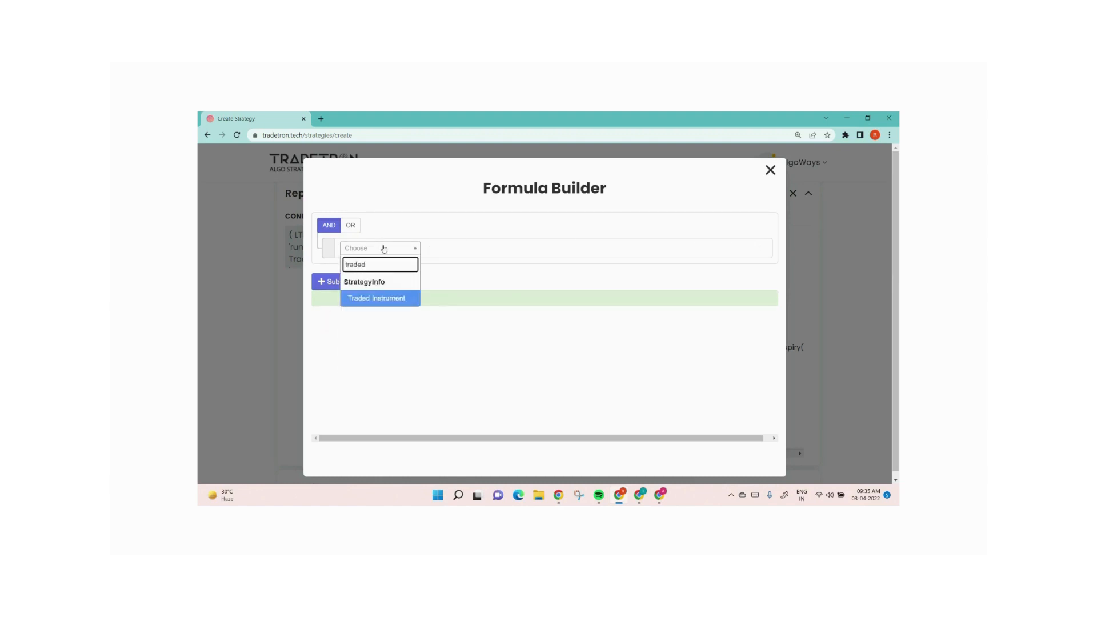
pyautogui.press('Return')
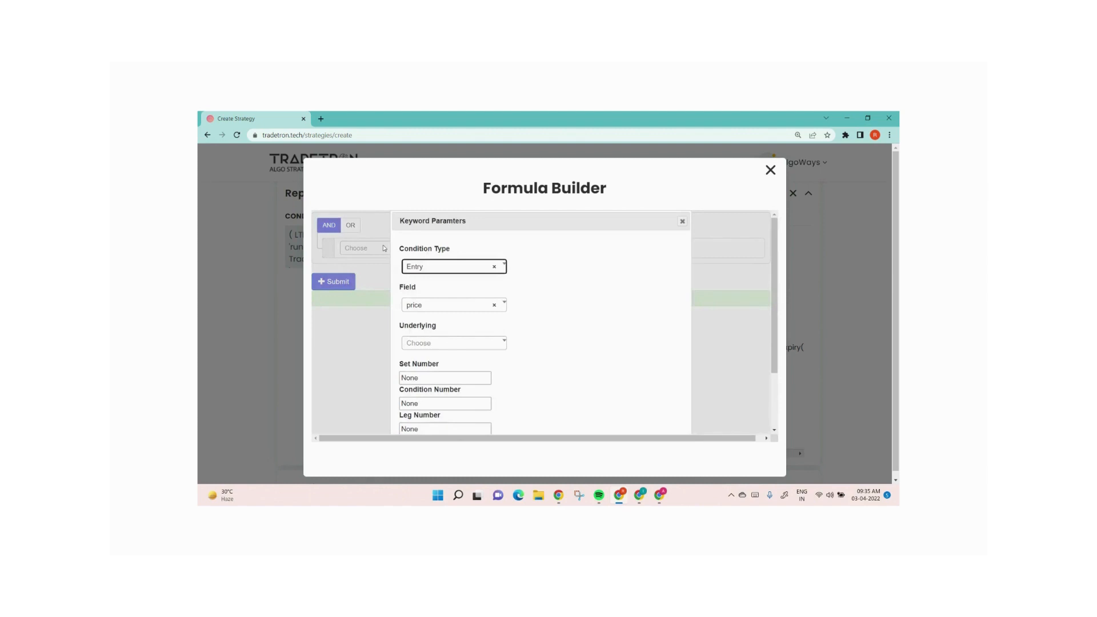
pyautogui.click(438, 347)
pyautogui.write('nifty')
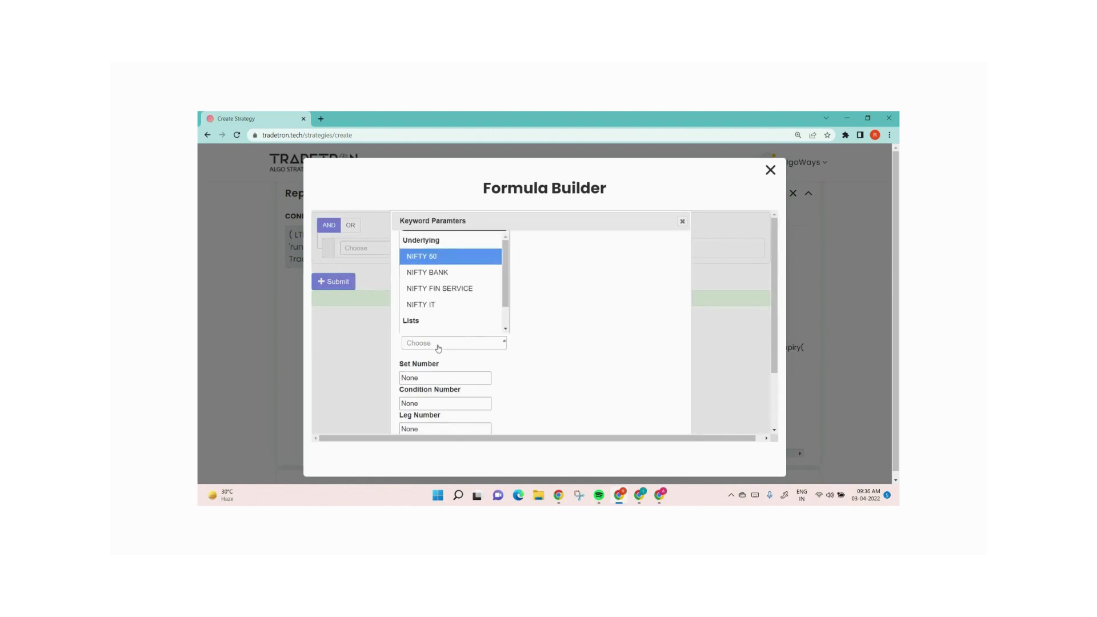
pyautogui.press('Tab')
pyautogui.write('1')
pyautogui.press('Tab')
pyautogui.write('1')
pyautogui.press('Tab')
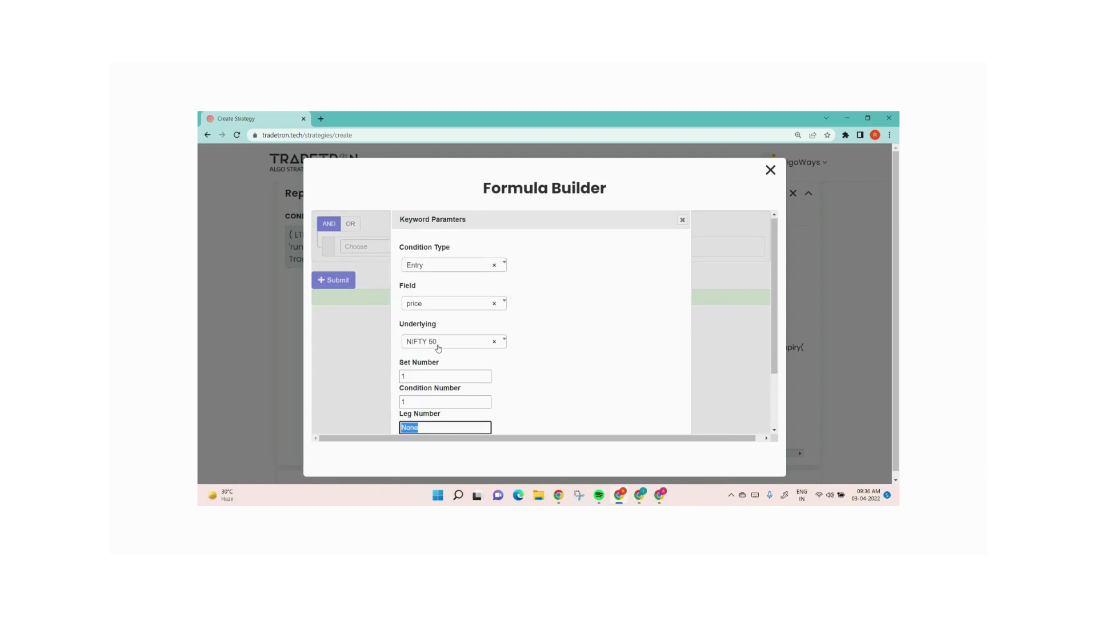
pyautogui.write('1')
# Set the Traded Instrument element's field to strike and confirm its parameters
pyautogui.scroll(-1, 593, 360)
pyautogui.scroll(2, 593, 360)
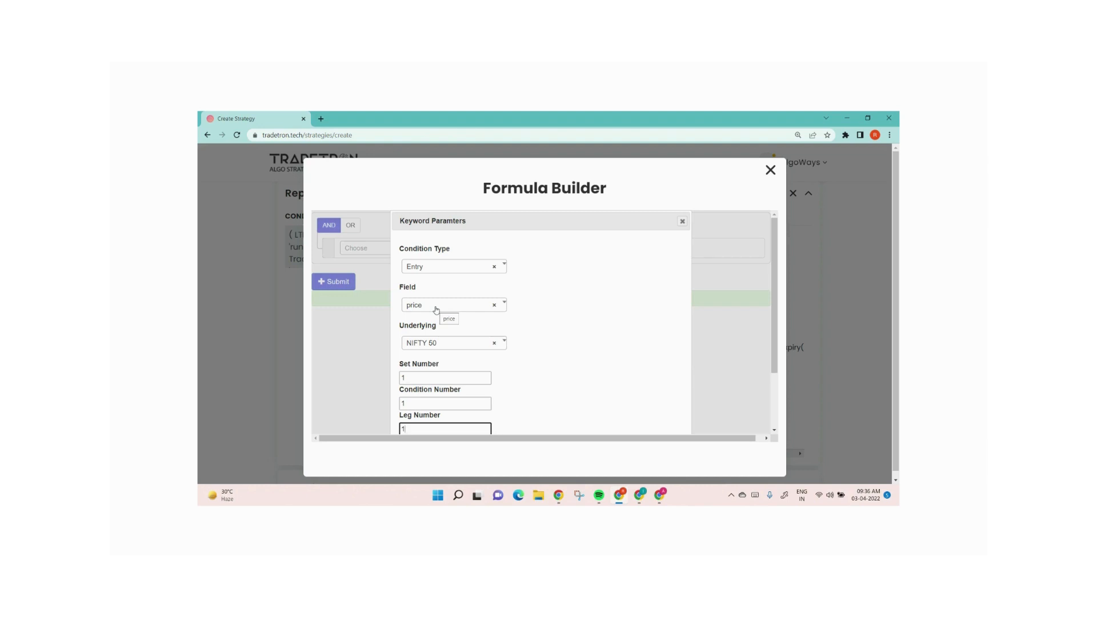
pyautogui.click(436, 310)
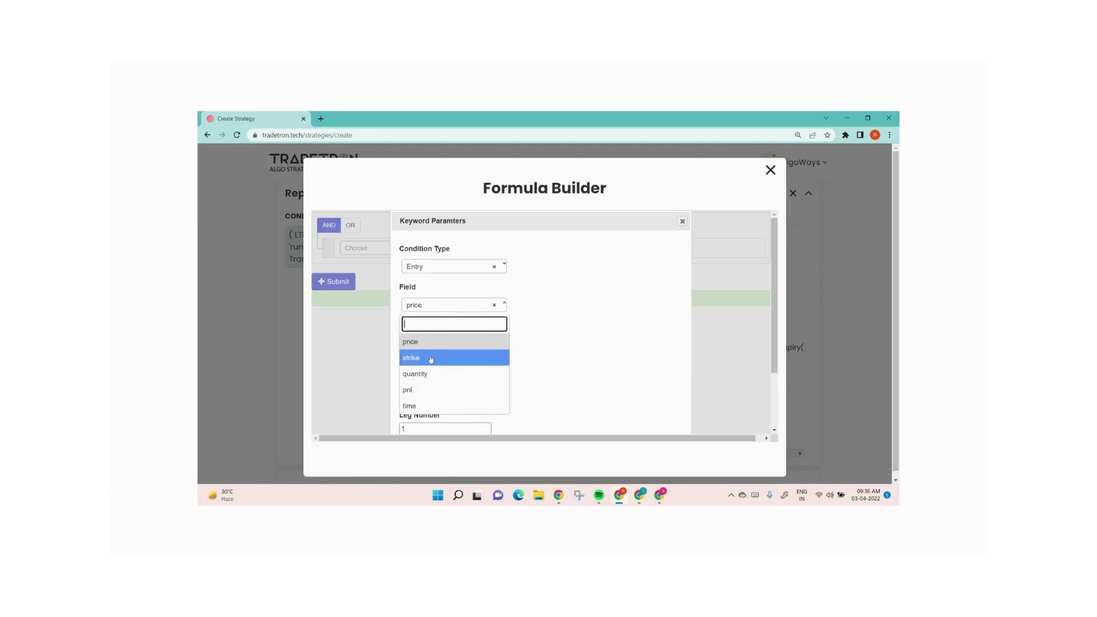
pyautogui.click(460, 358)
pyautogui.scroll(-3, 580, 366)
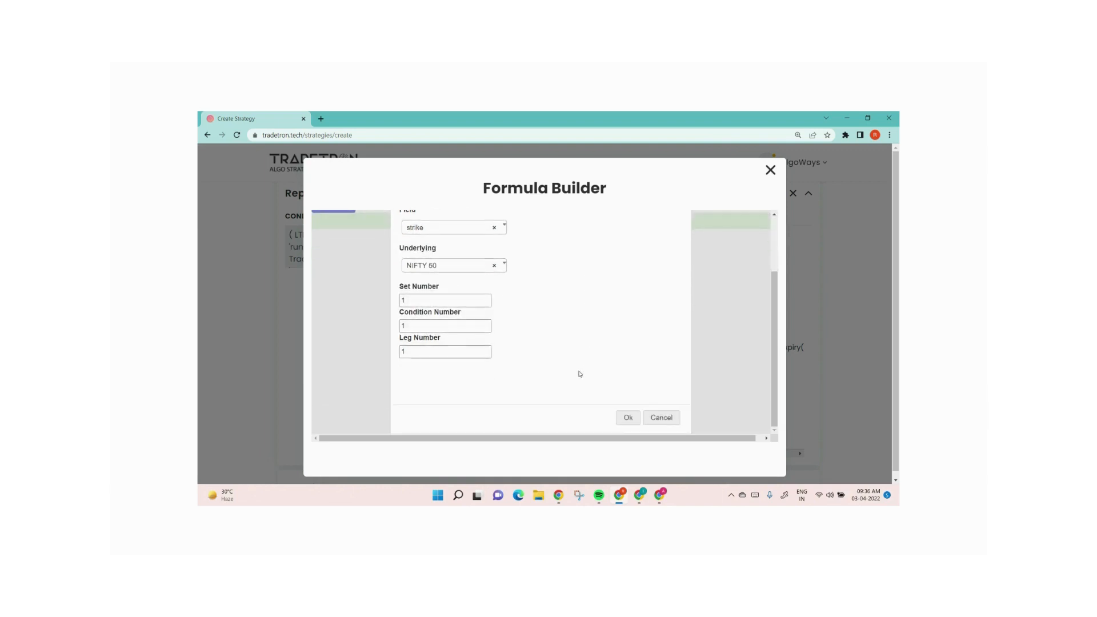
pyautogui.click(626, 420)
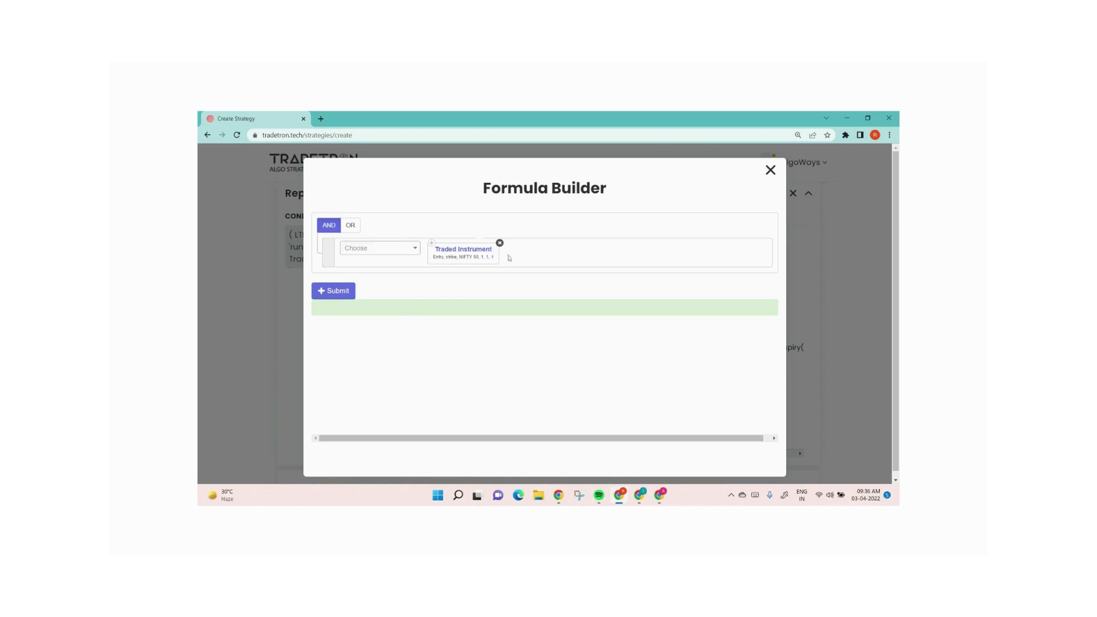
# Submit the strike formula and update the put sell position
pyautogui.click(342, 291)
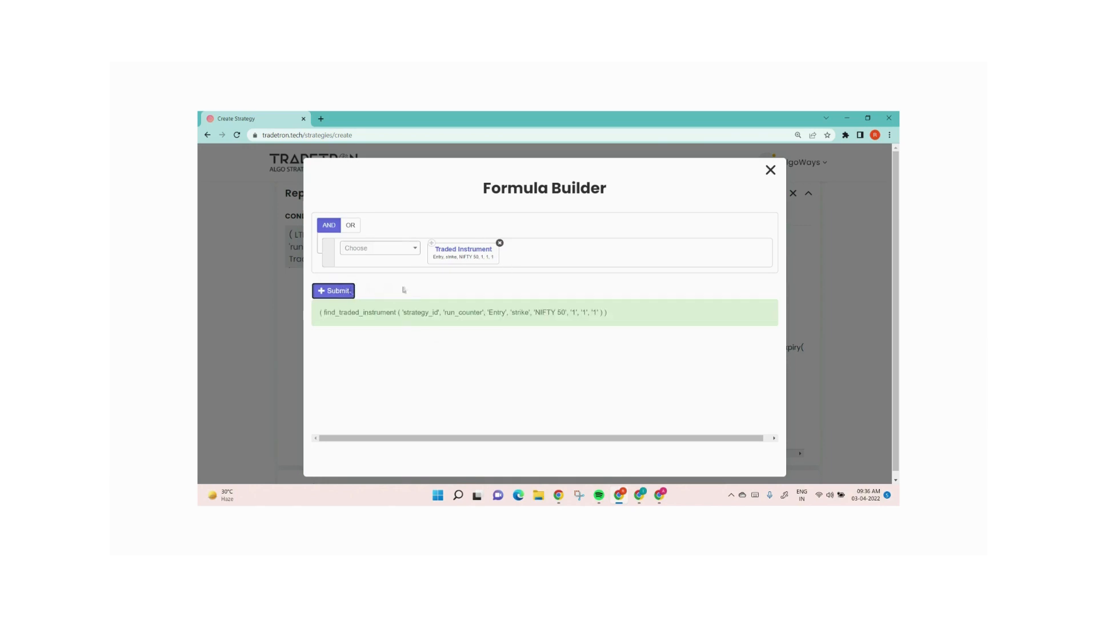
pyautogui.click(771, 172)
pyautogui.click(460, 447)
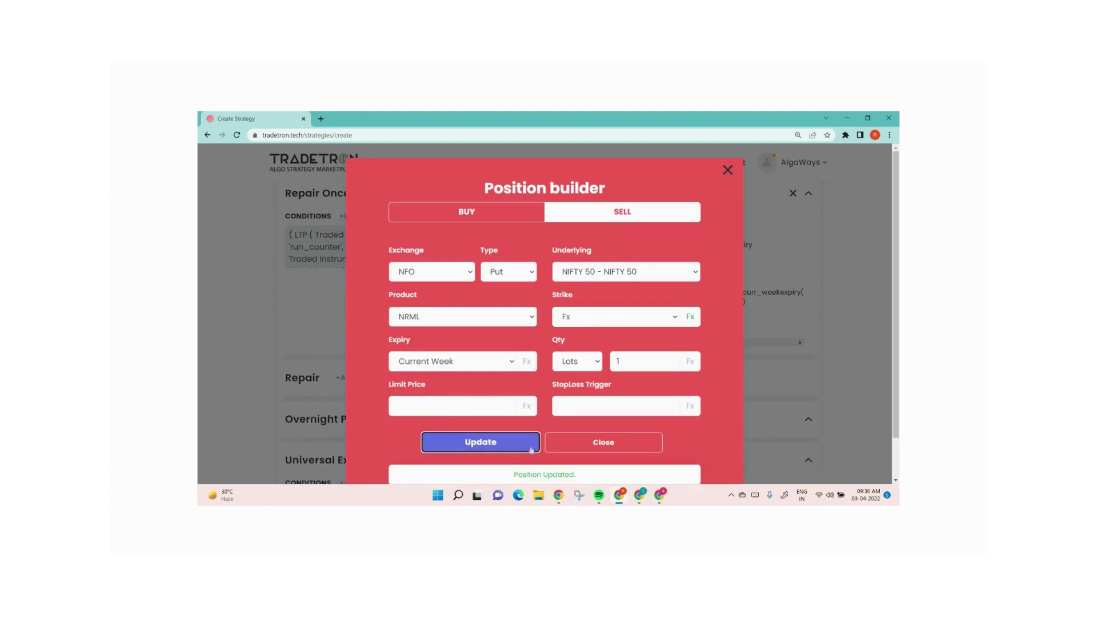
pyautogui.click(594, 443)
# Reopen the Repair Once condition and submit it again in the Condition Builder
pyautogui.scroll(-2, 582, 384)
pyautogui.scroll(6, 582, 384)
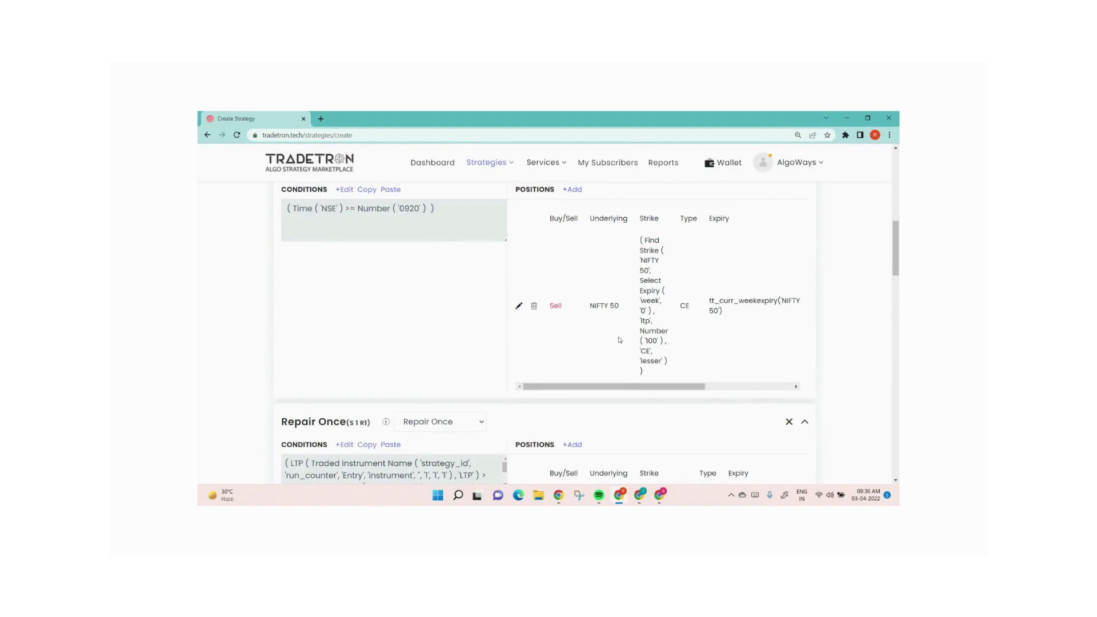
pyautogui.scroll(-2, 578, 340)
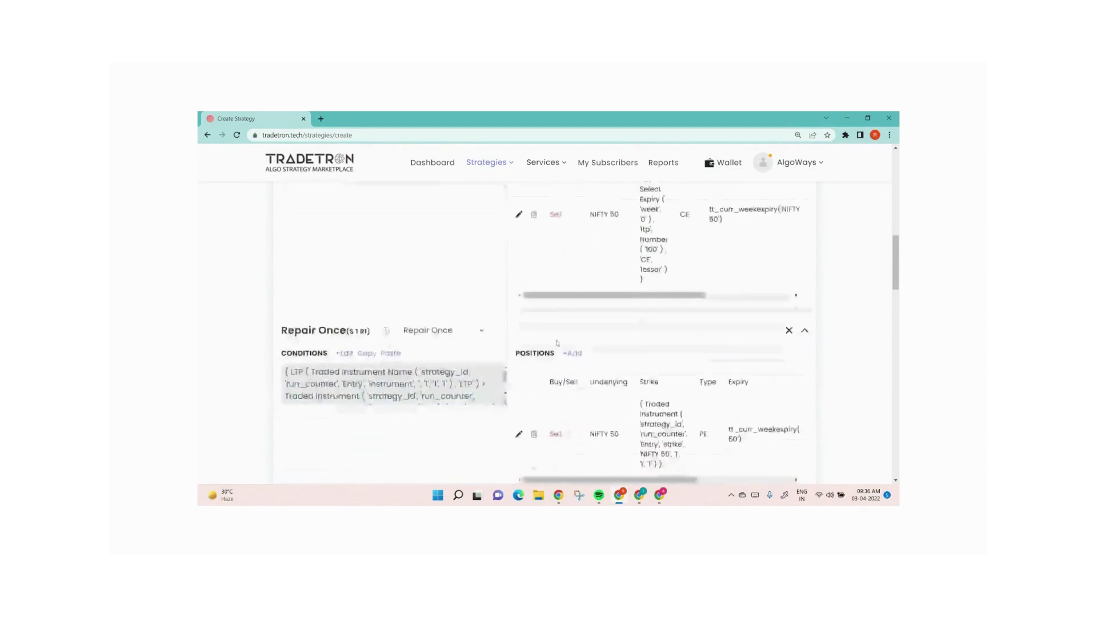
pyautogui.click(347, 354)
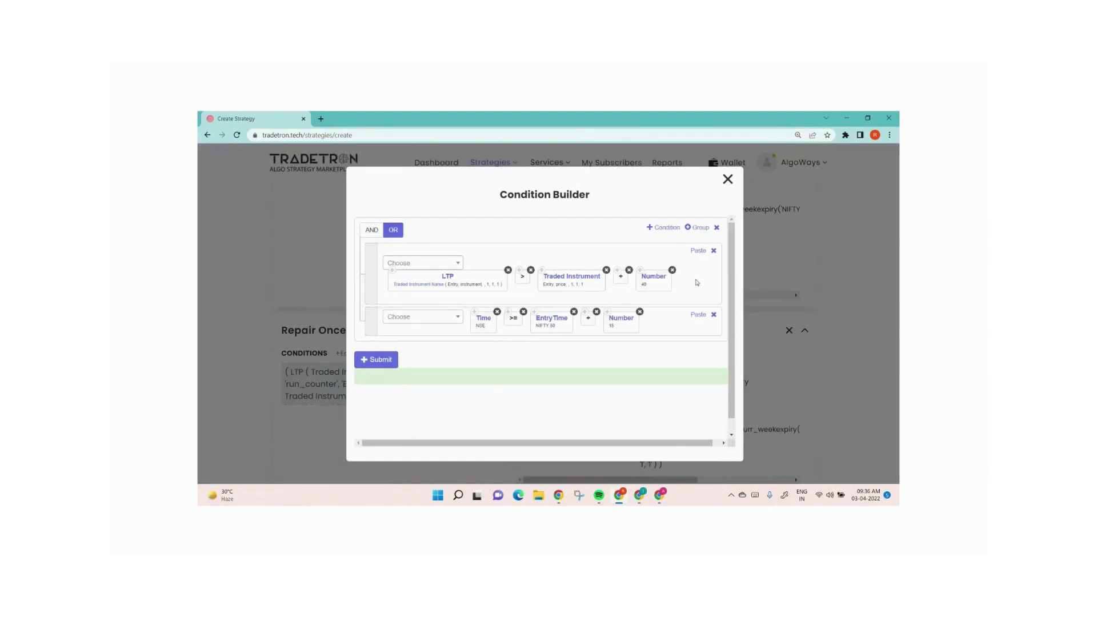
pyautogui.click(377, 359)
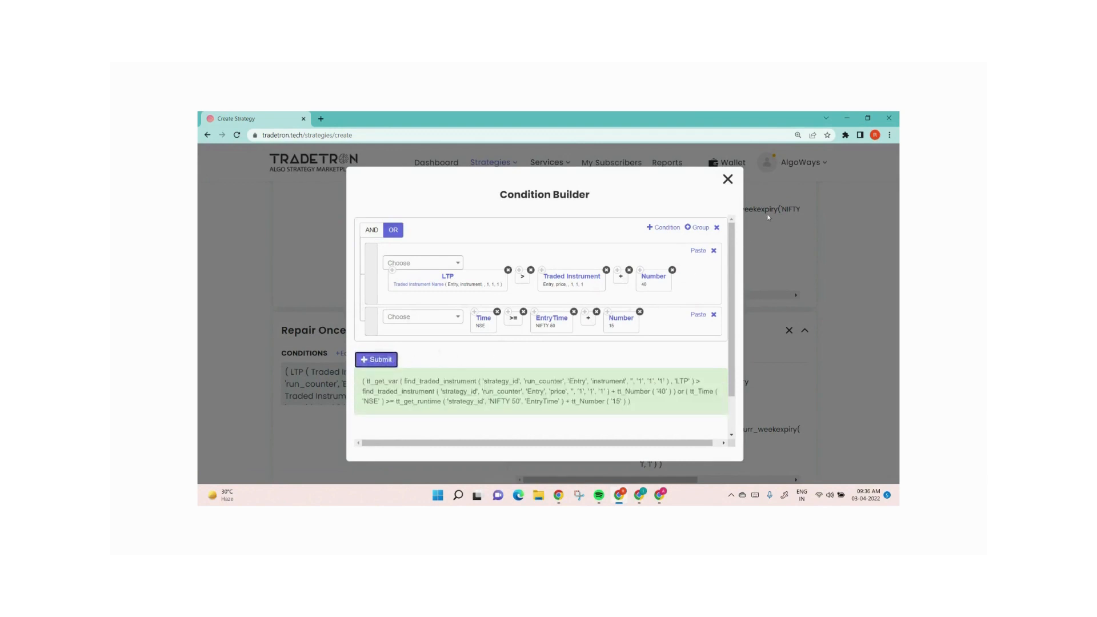
pyautogui.click(727, 180)
pyautogui.scroll(-2, 571, 360)
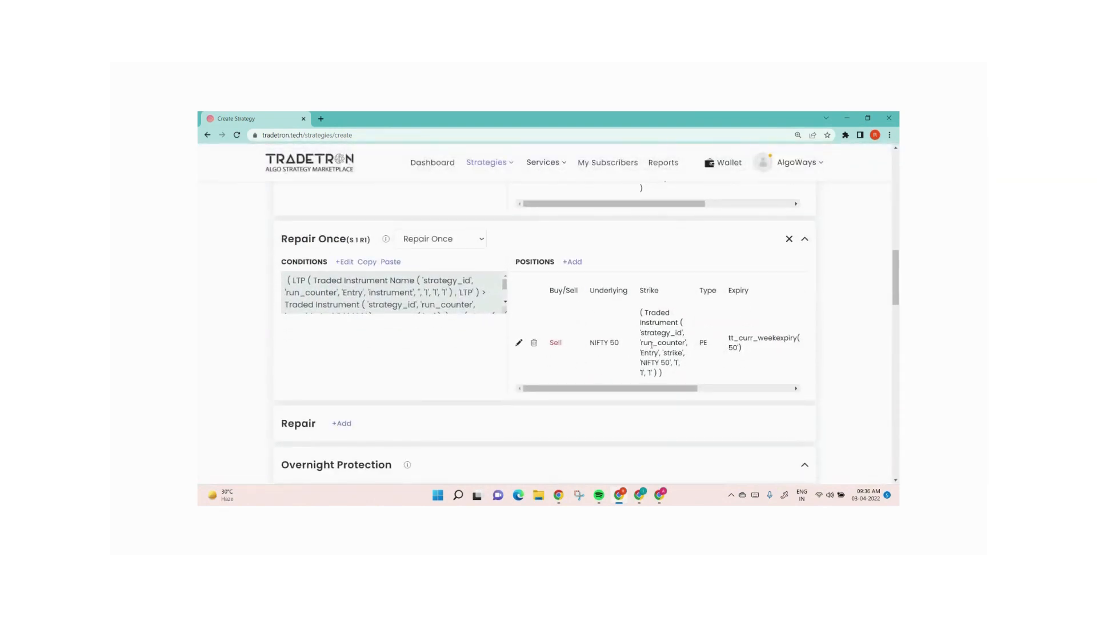
pyautogui.scroll(2, 652, 344)
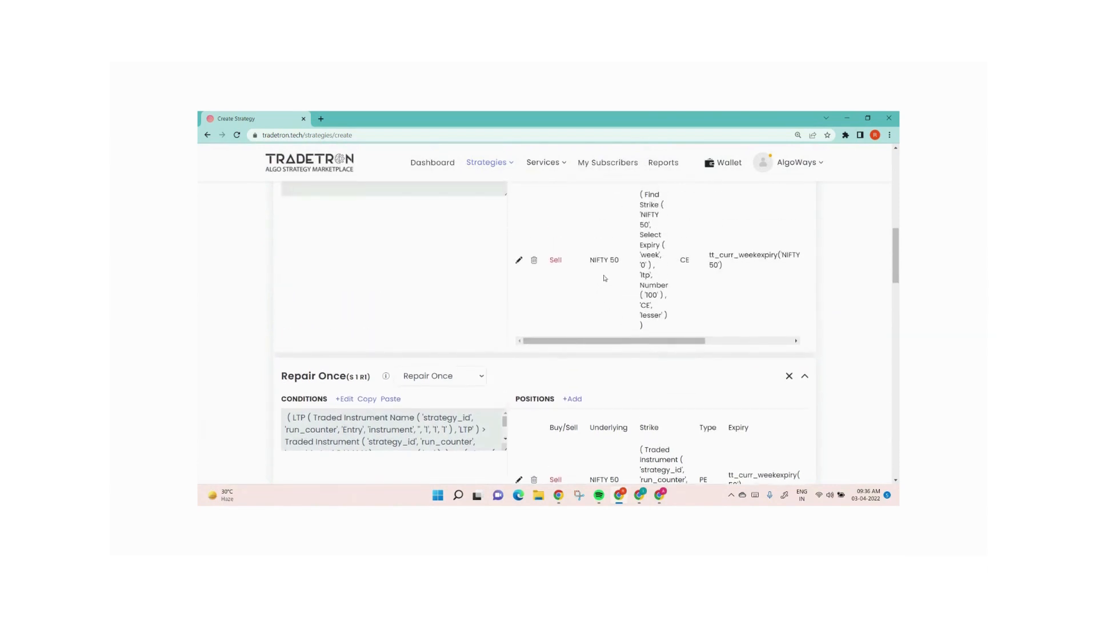
pyautogui.scroll(-2, 601, 302)
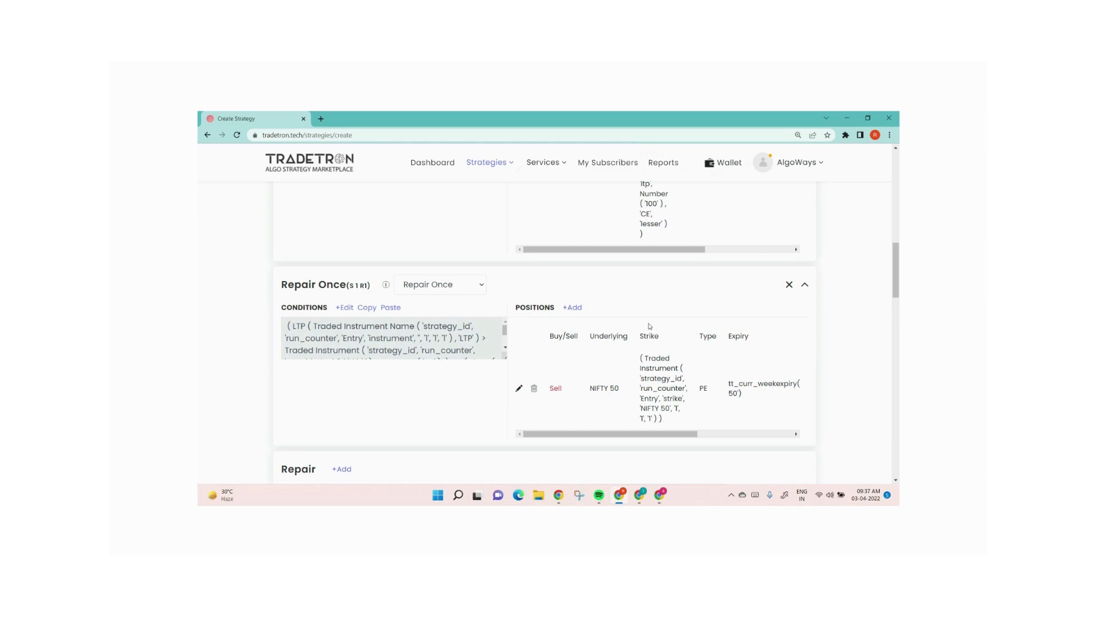
pyautogui.scroll(-2, 650, 326)
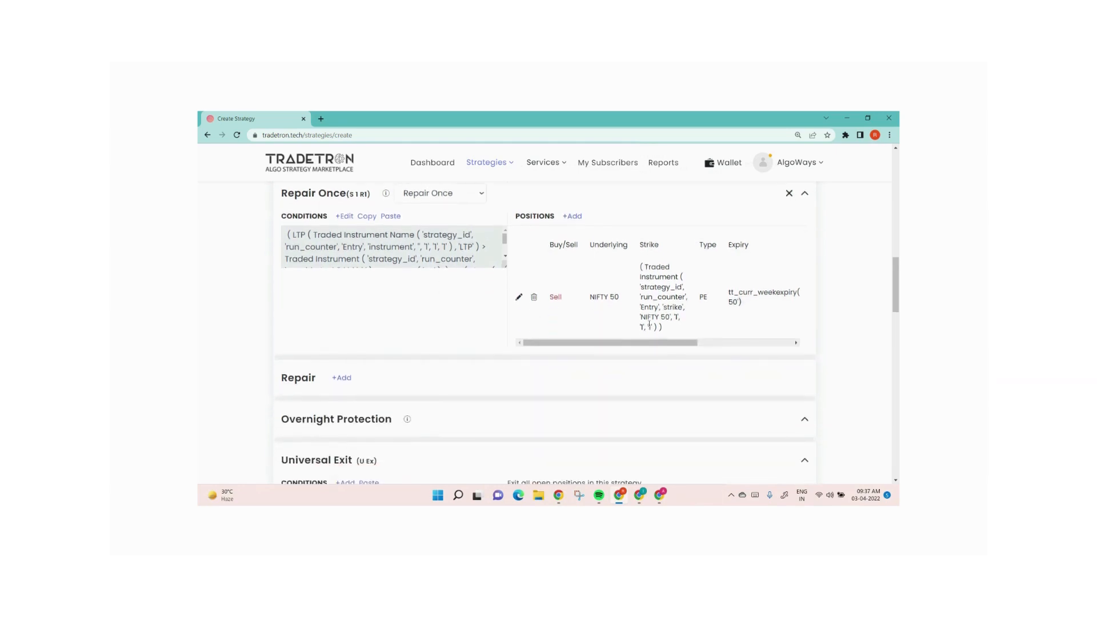
pyautogui.scroll(-3, 650, 325)
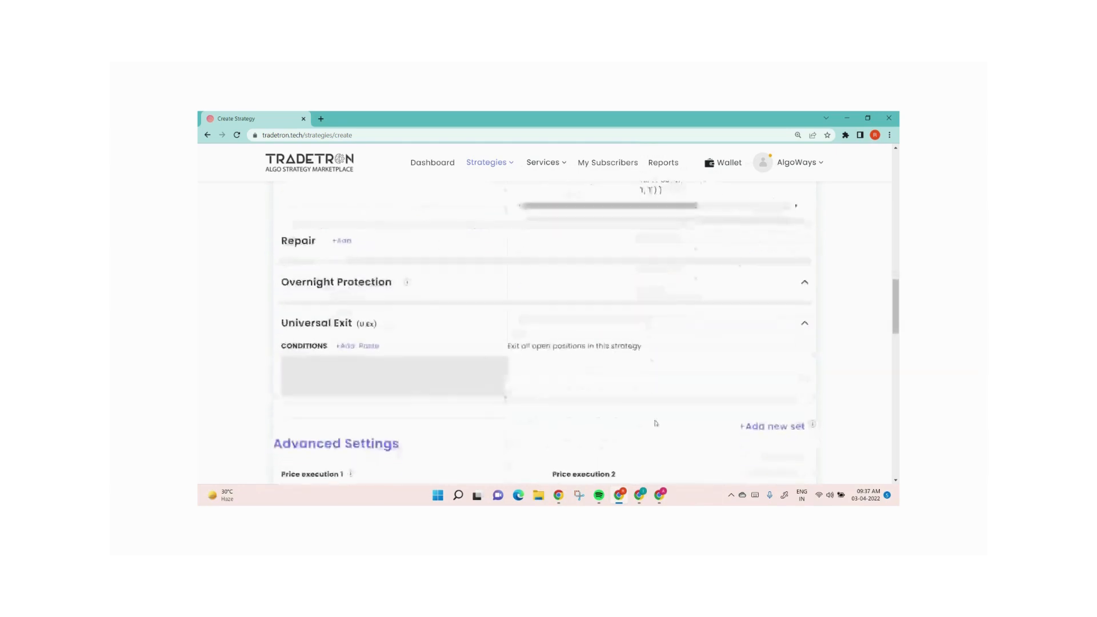